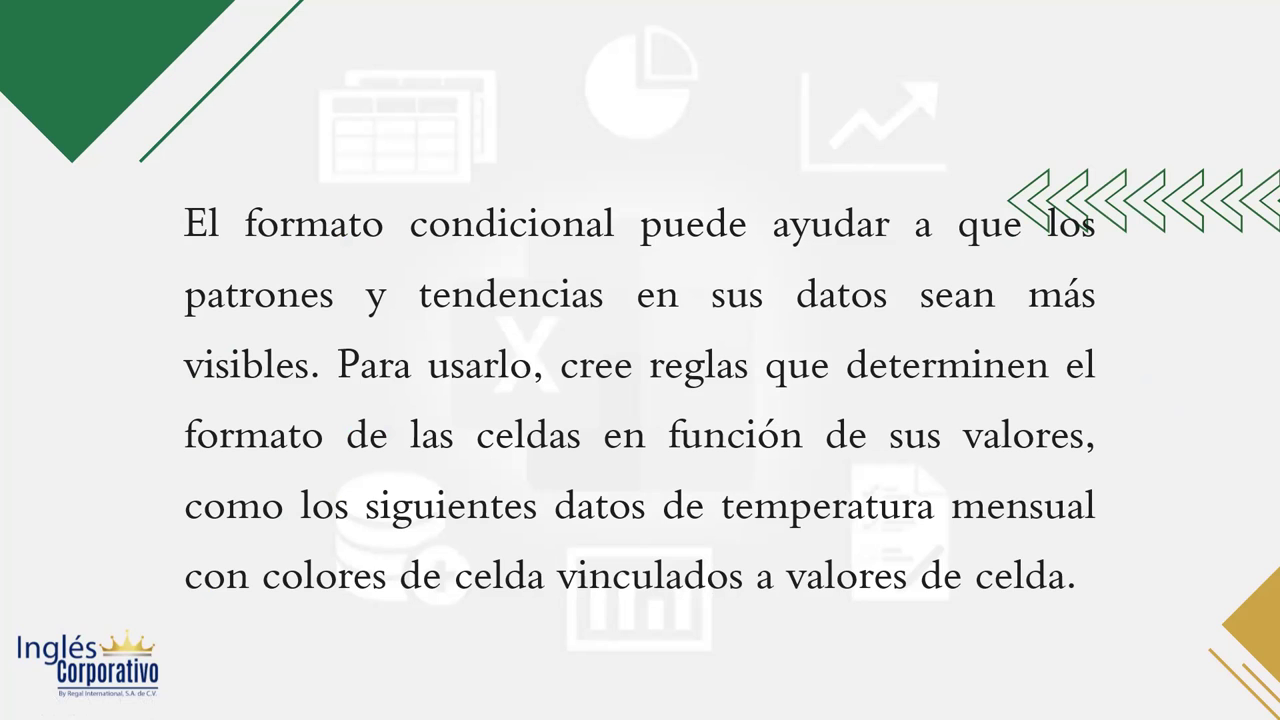
# - Advance the slideshow to the slide with the colour-scaled Jan–Jun city temperature table
pyautogui.click(711, 511)
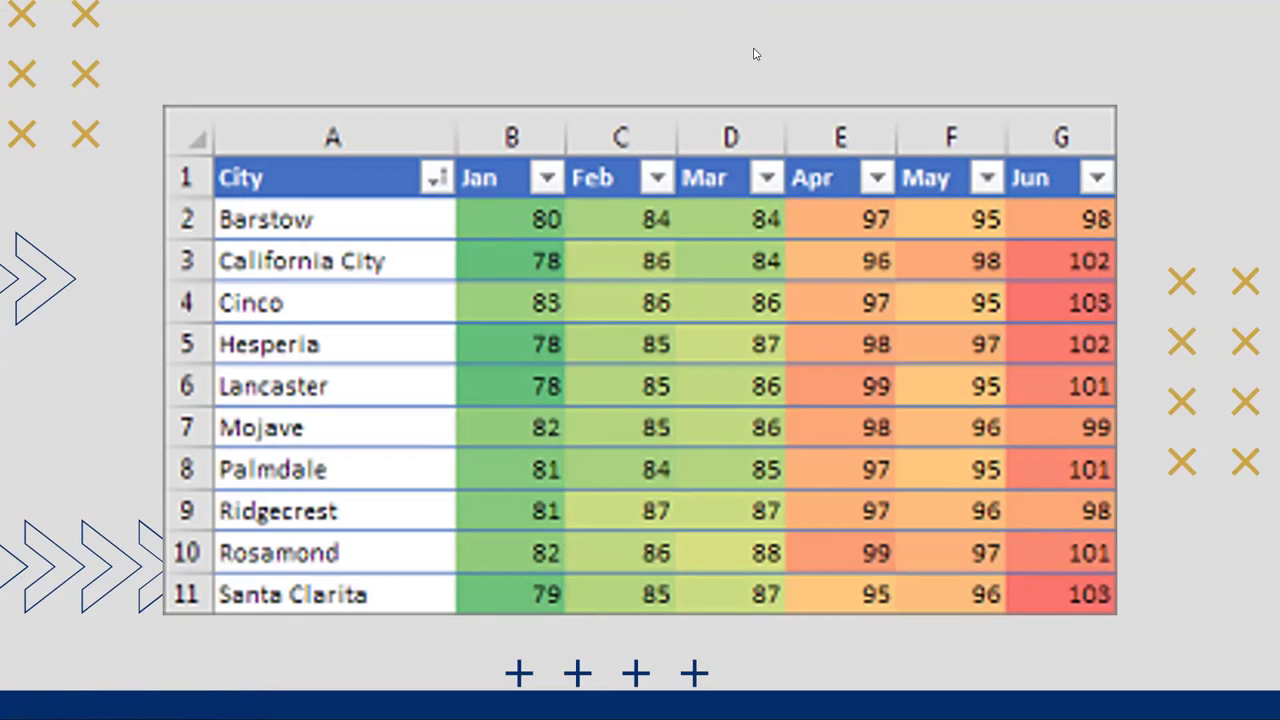
# - Advance to the slide on conditional formatting for cell ranges, Excel tables and PivotTable reports
pyautogui.click(659, 204)
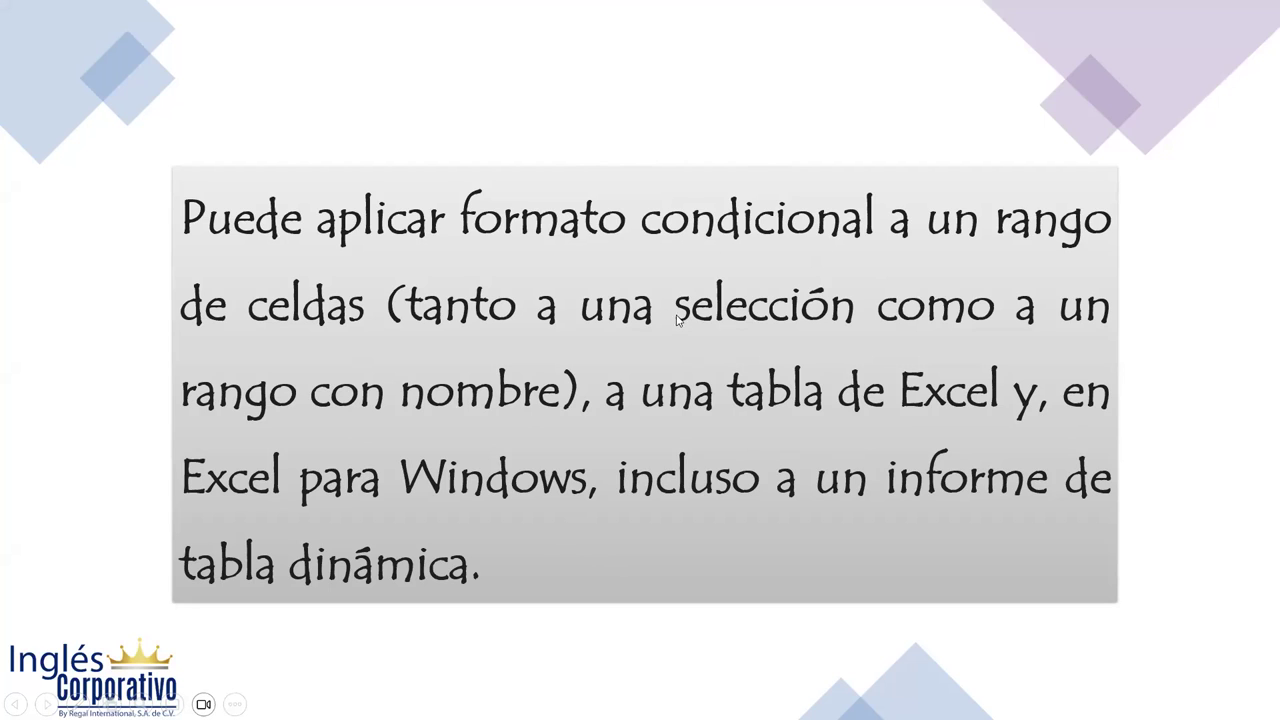
# - Advance the slideshow to the 'Hoja de práctica' practice-sheet slide
pyautogui.click(590, 272)
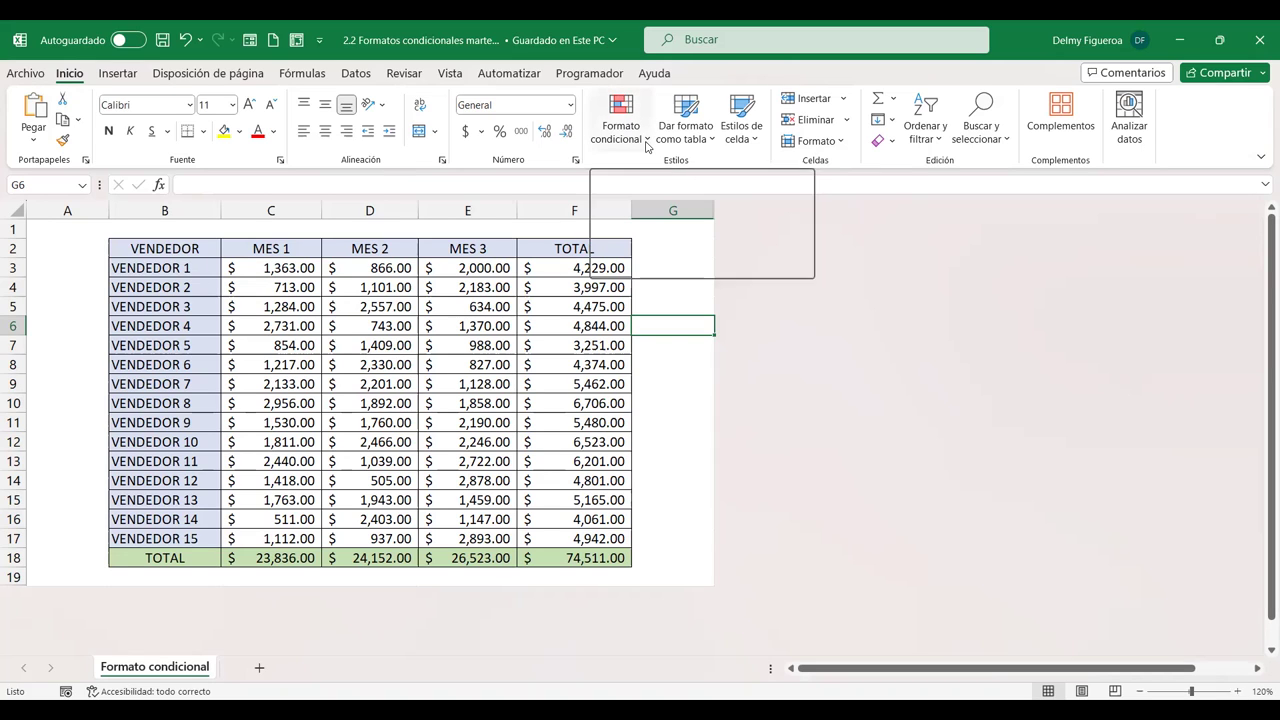
# - Show the Formato condicional menu with the Reglas para resaltar celdas submenu expanded
pyautogui.click(645, 146)
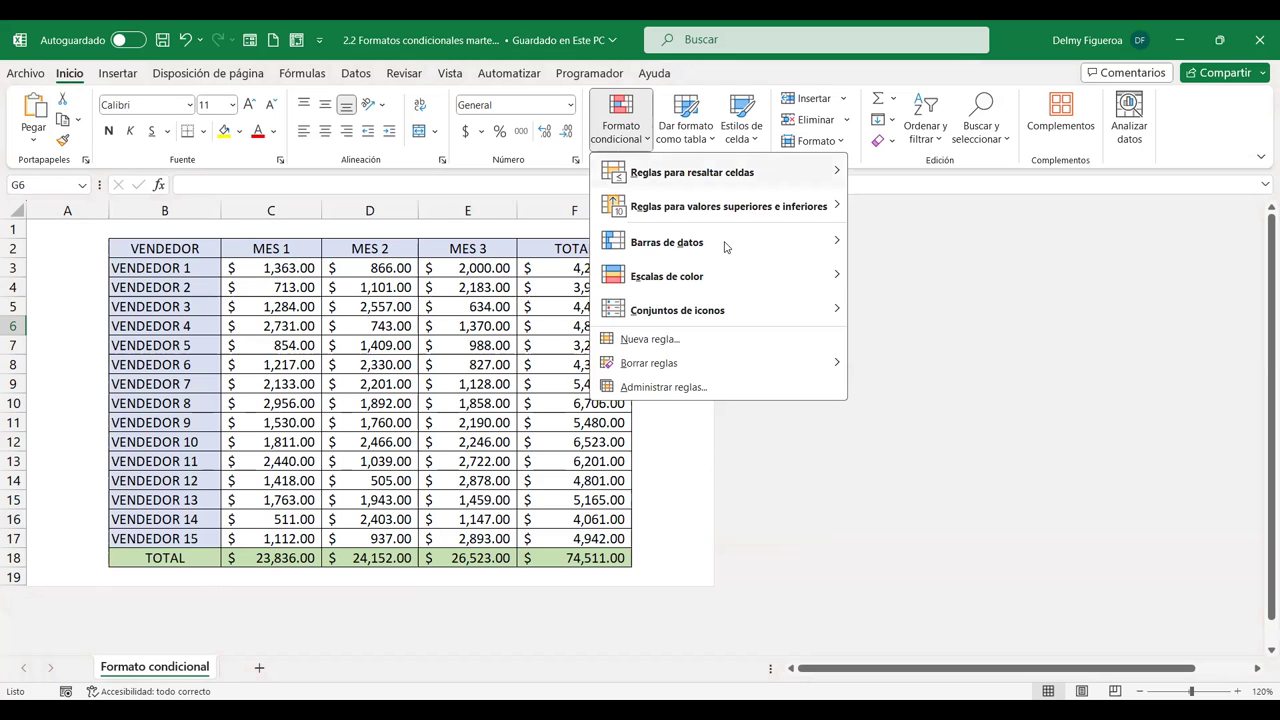
pyautogui.moveTo(681, 180)
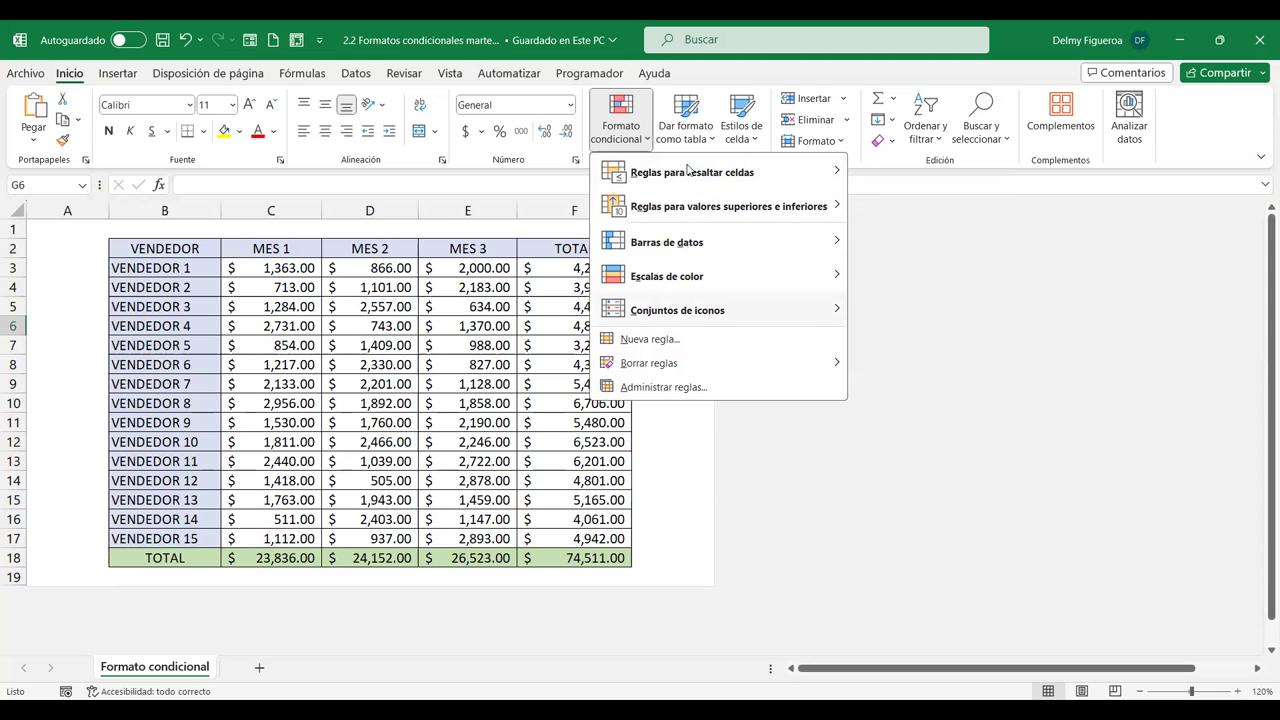
pyautogui.moveTo(690, 310)
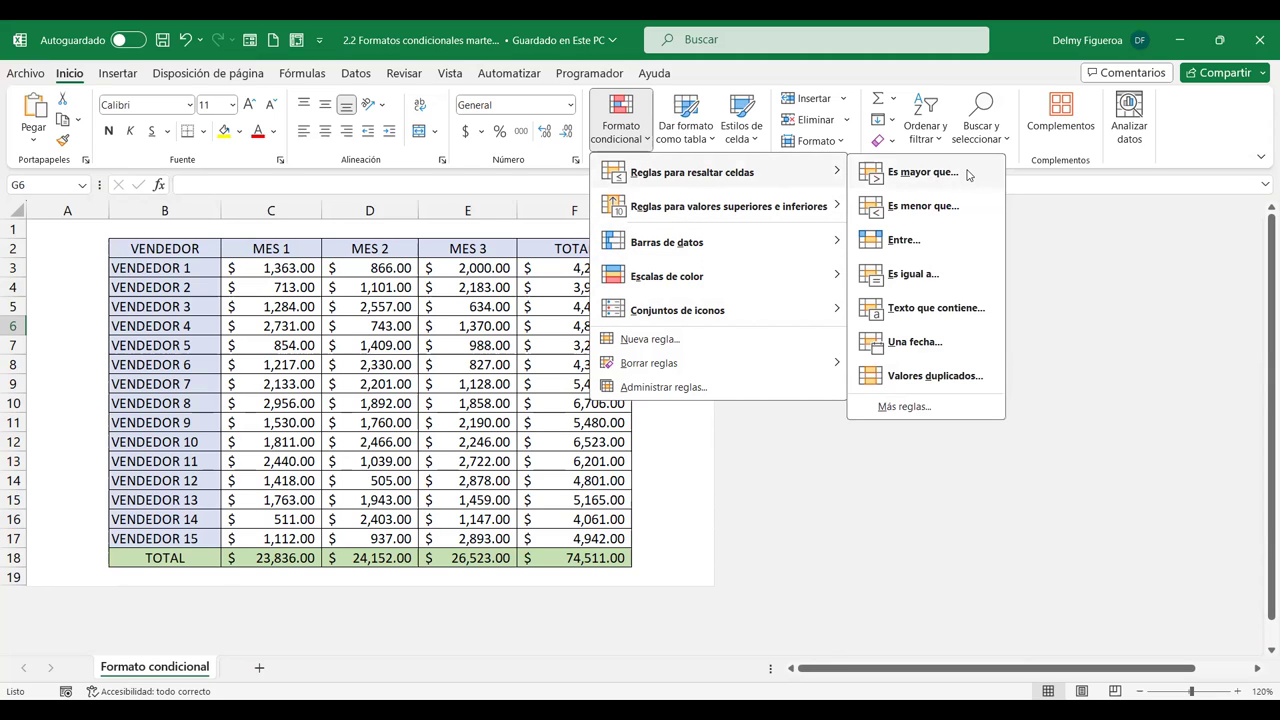
# - Dismiss the rule menu and select the MES 1 values C3 through C17
pyautogui.click(283, 260)
pyautogui.moveTo(270, 268); pyautogui.dragTo(298, 535)
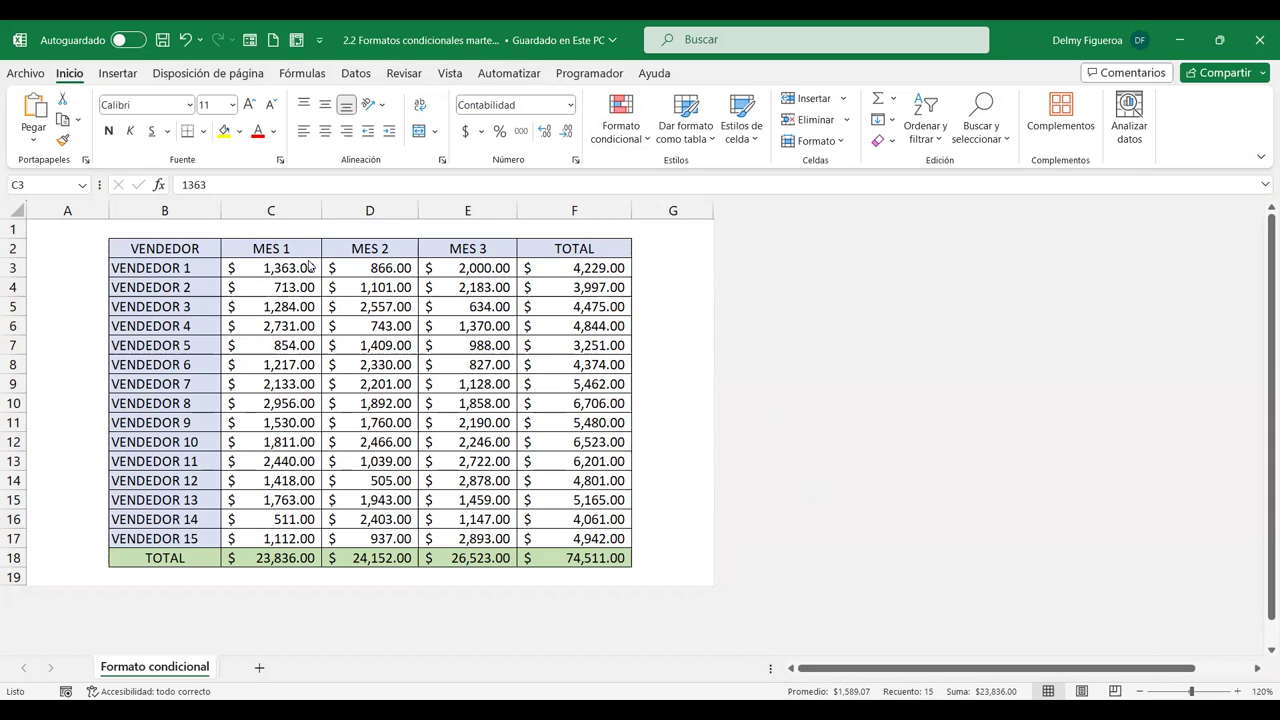
# - Reselect the fifteen MES 1 sales values in C3:C17
pyautogui.moveTo(309, 265); pyautogui.dragTo(300, 538)
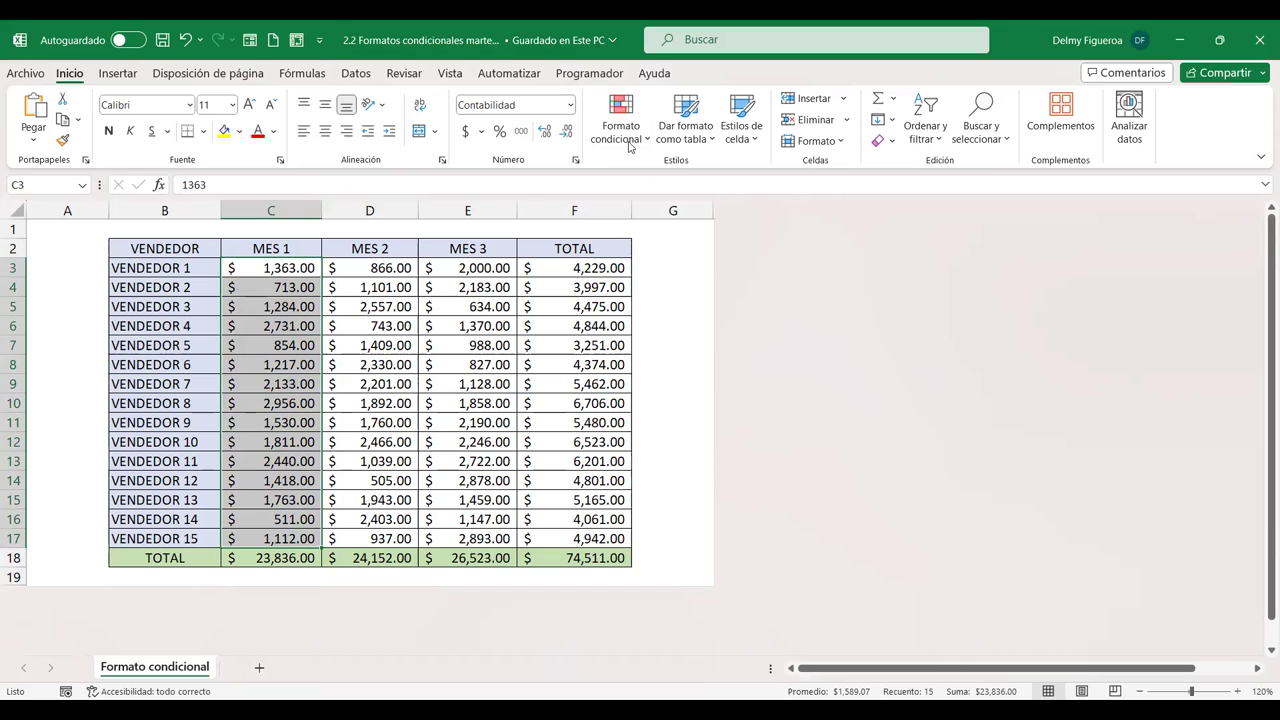
# - Highlight MES 1 values greater than 2000 with Relleno verde con texto verde oscuro
pyautogui.click(649, 138)
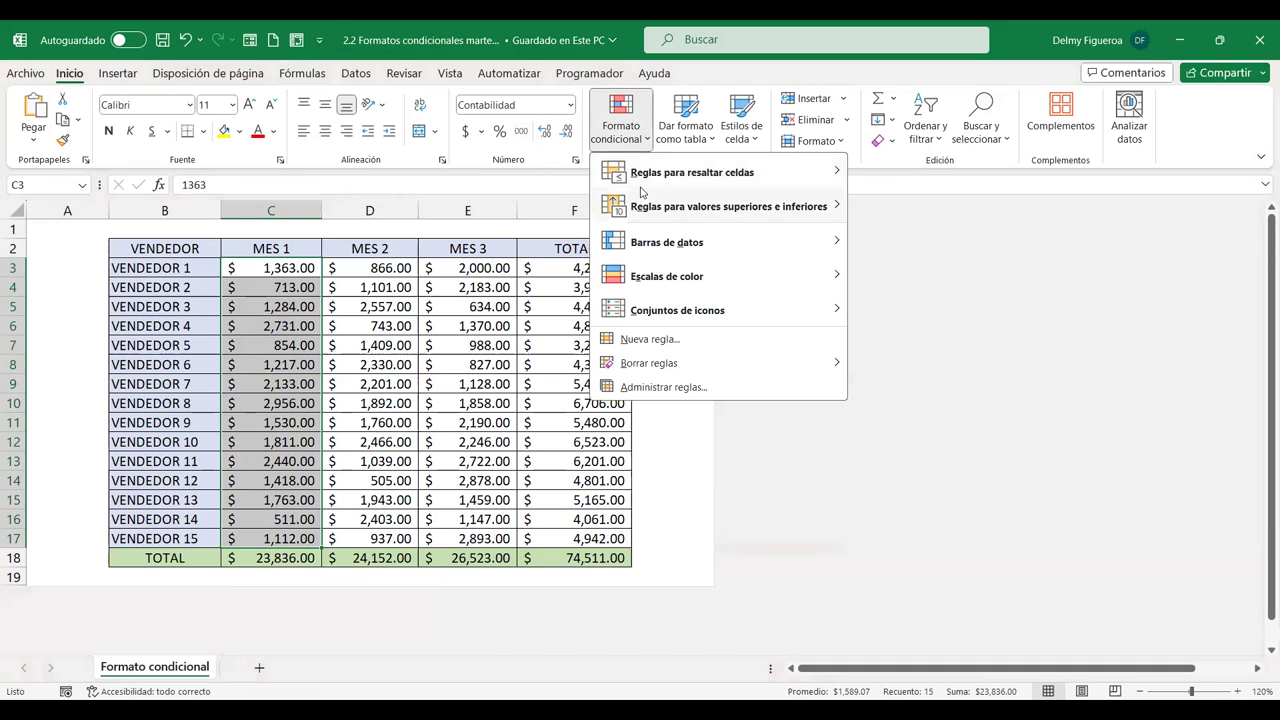
pyautogui.moveTo(643, 178)
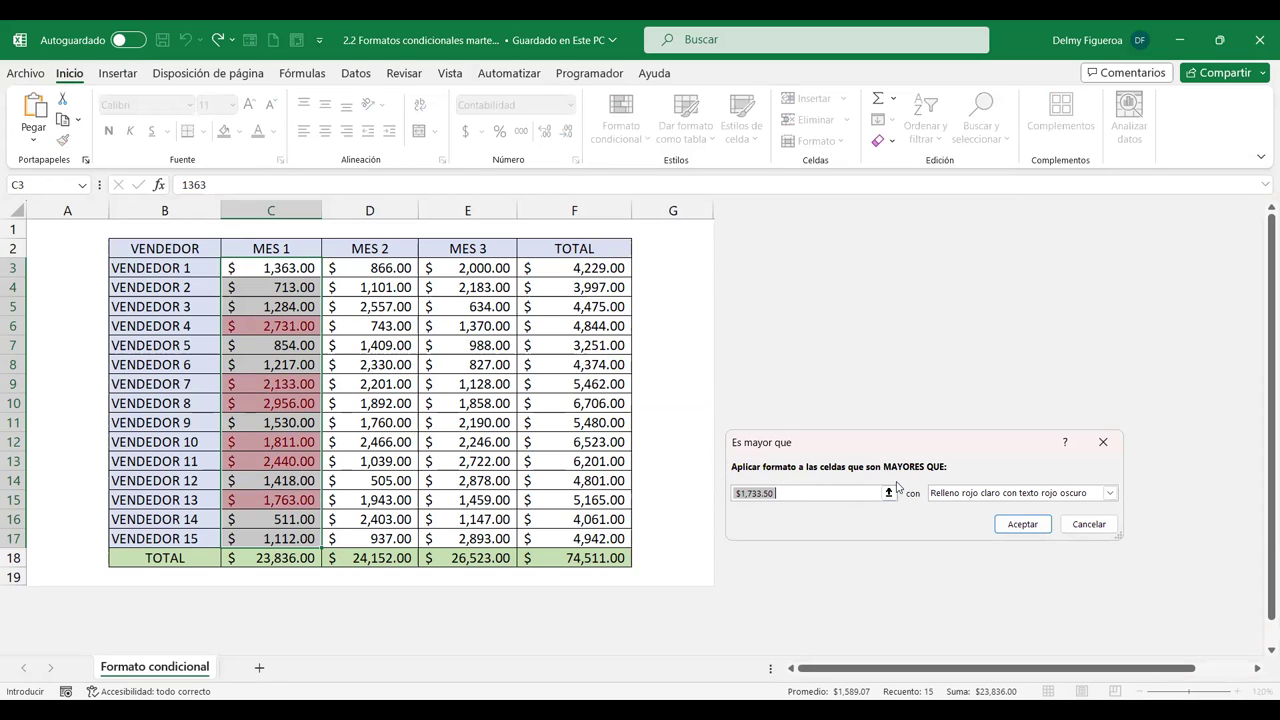
pyautogui.write('2000')
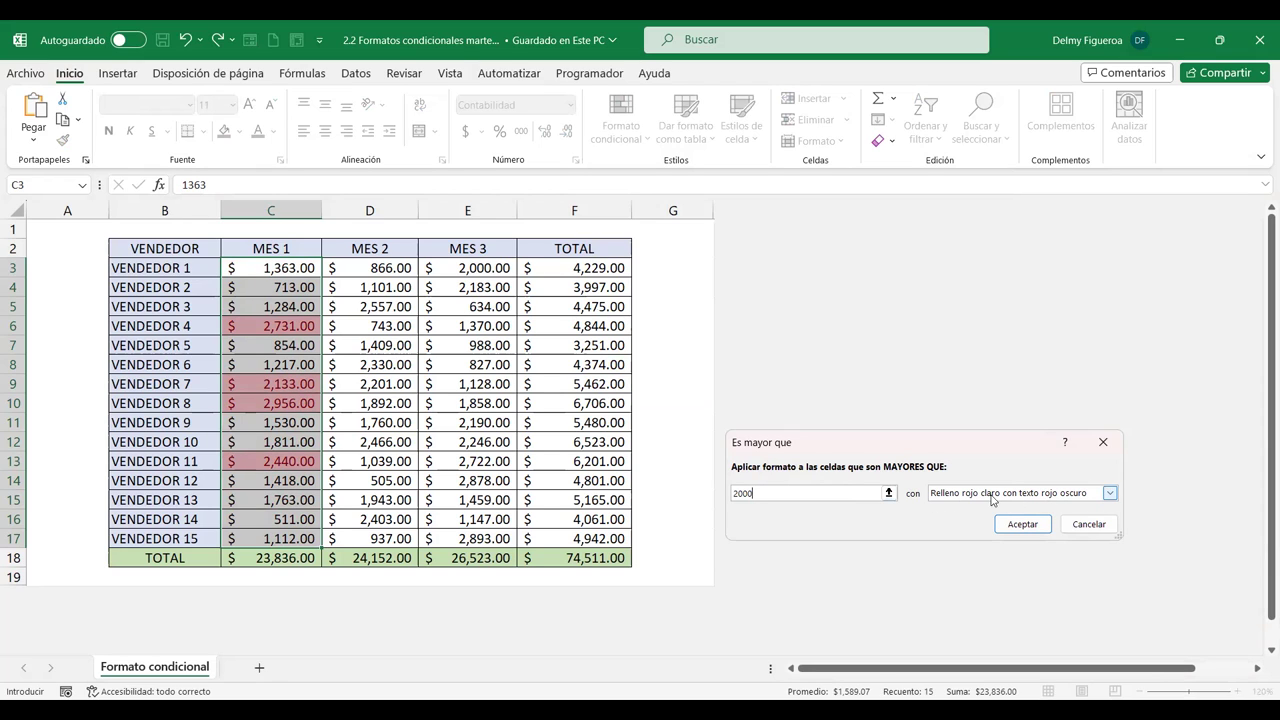
pyautogui.click(1110, 494)
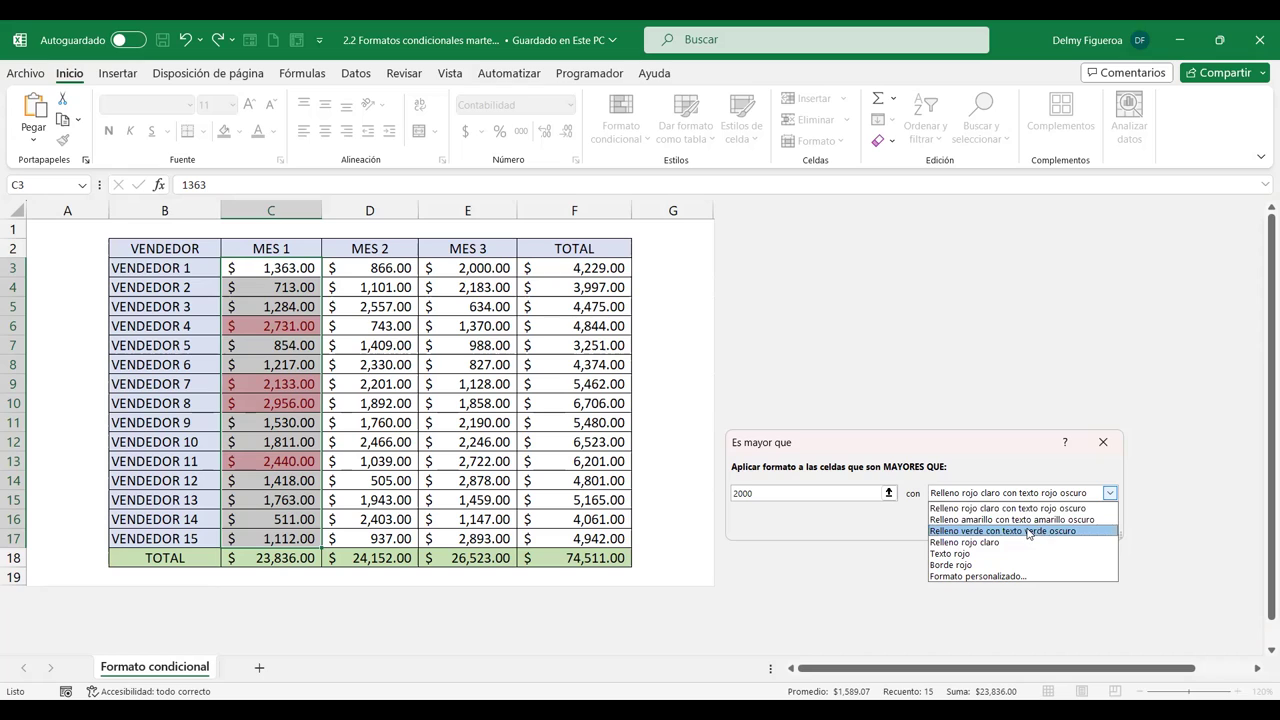
pyautogui.click(1029, 531)
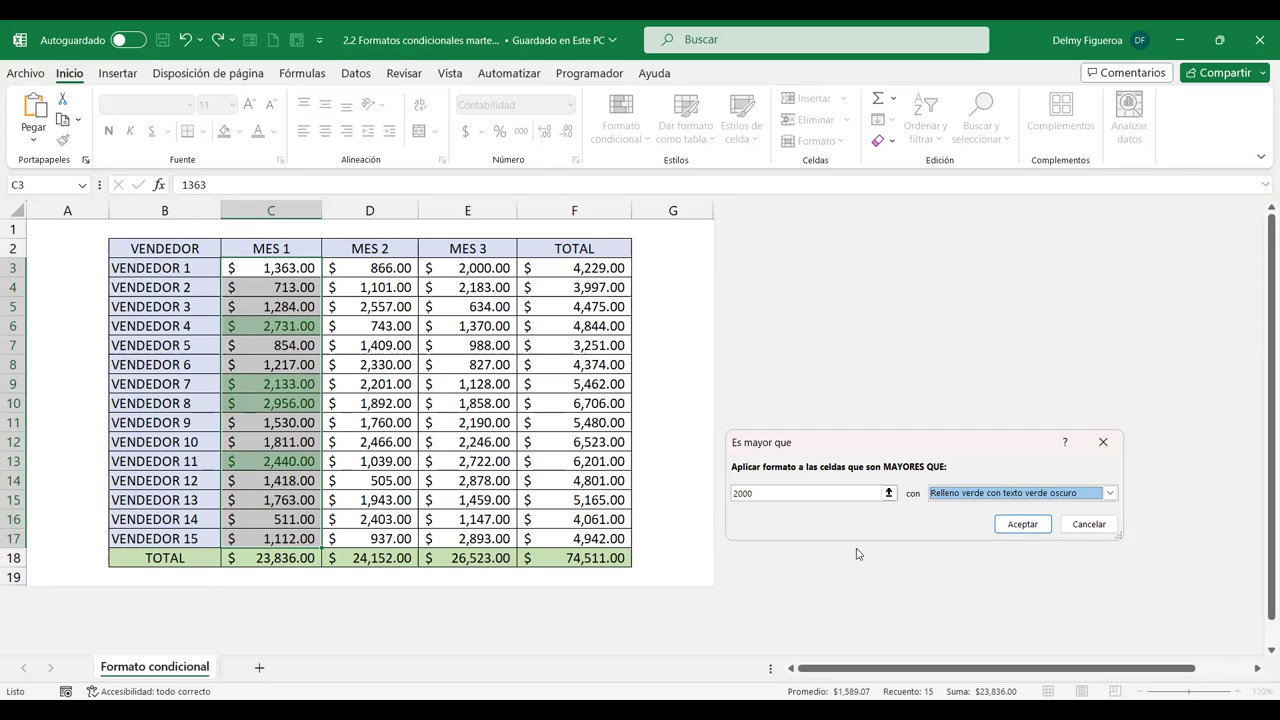
pyautogui.click(1020, 528)
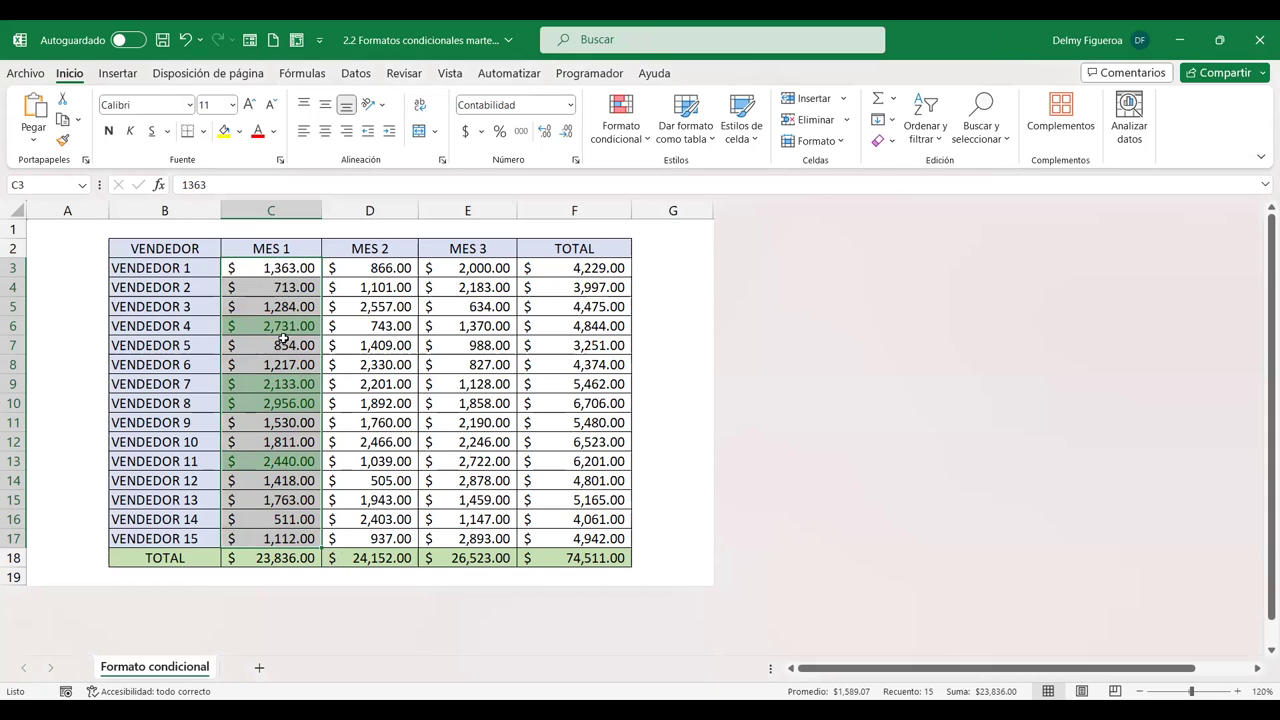
pyautogui.click(237, 133)
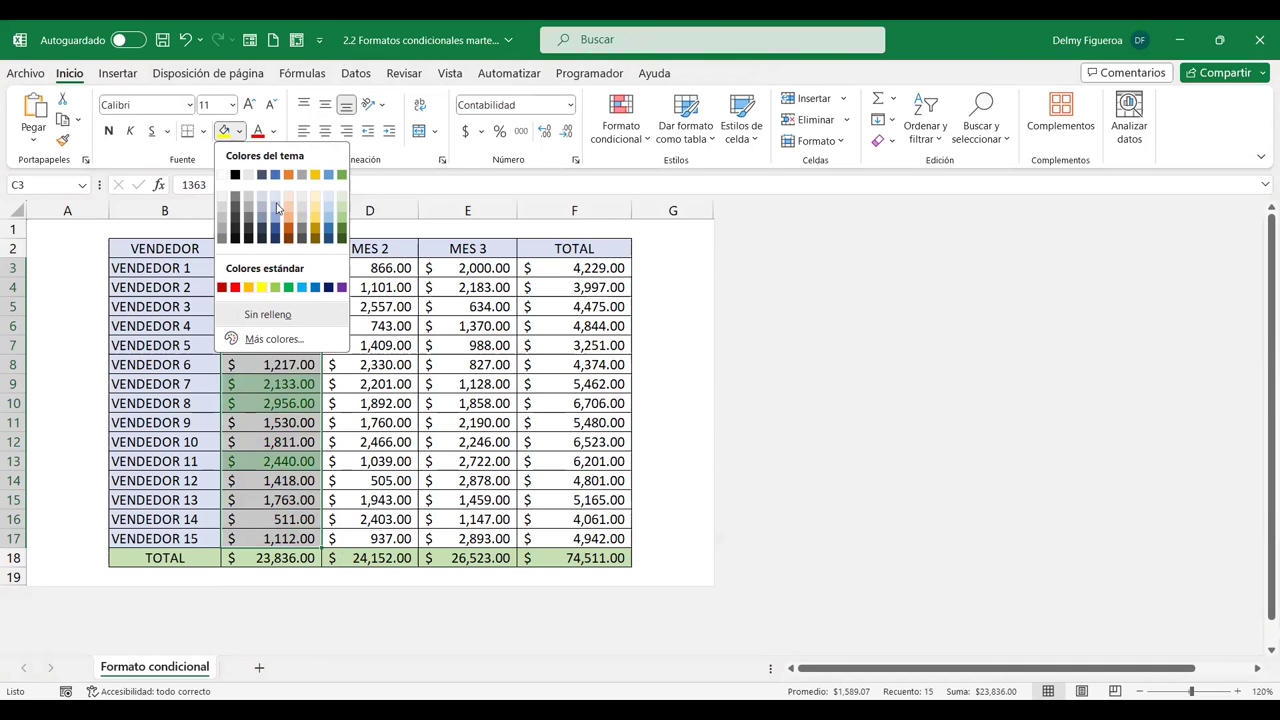
pyautogui.click(425, 40)
pyautogui.click(297, 270)
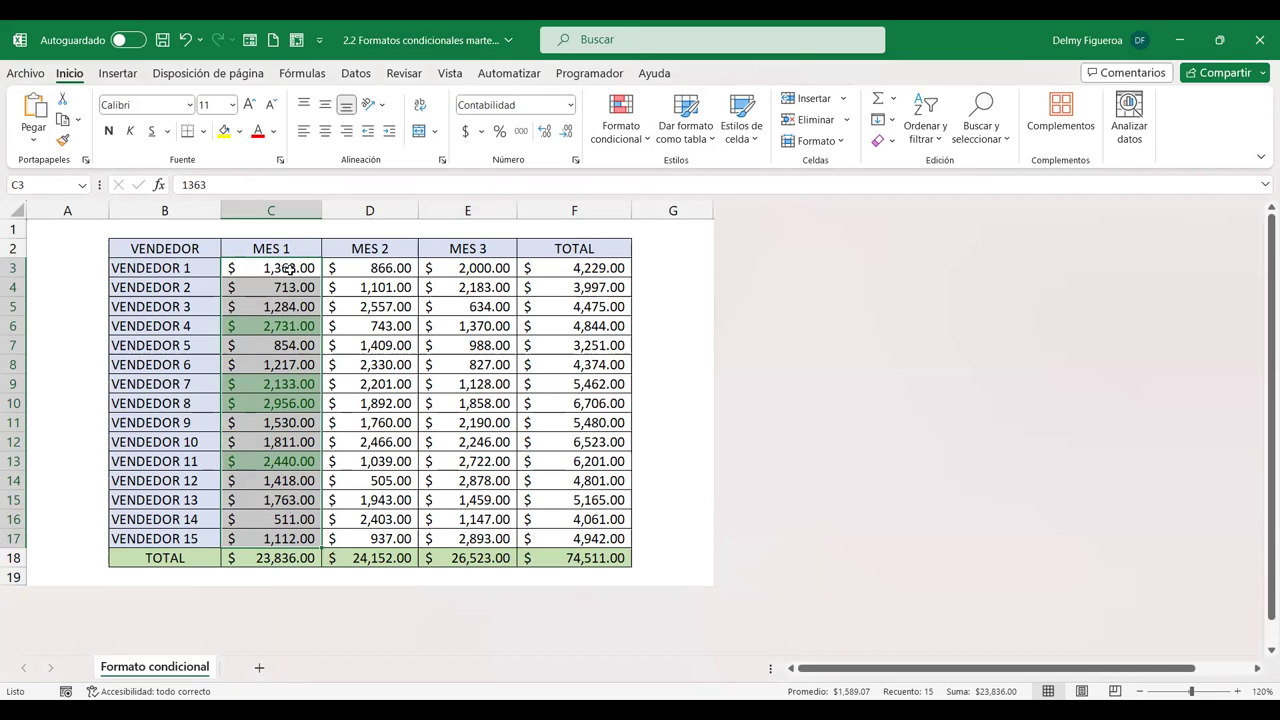
# - Add an Es menor que rule marking MES 1 values below 1000 in light red with dark red text
pyautogui.click(648, 143)
pyautogui.moveTo(666, 179)
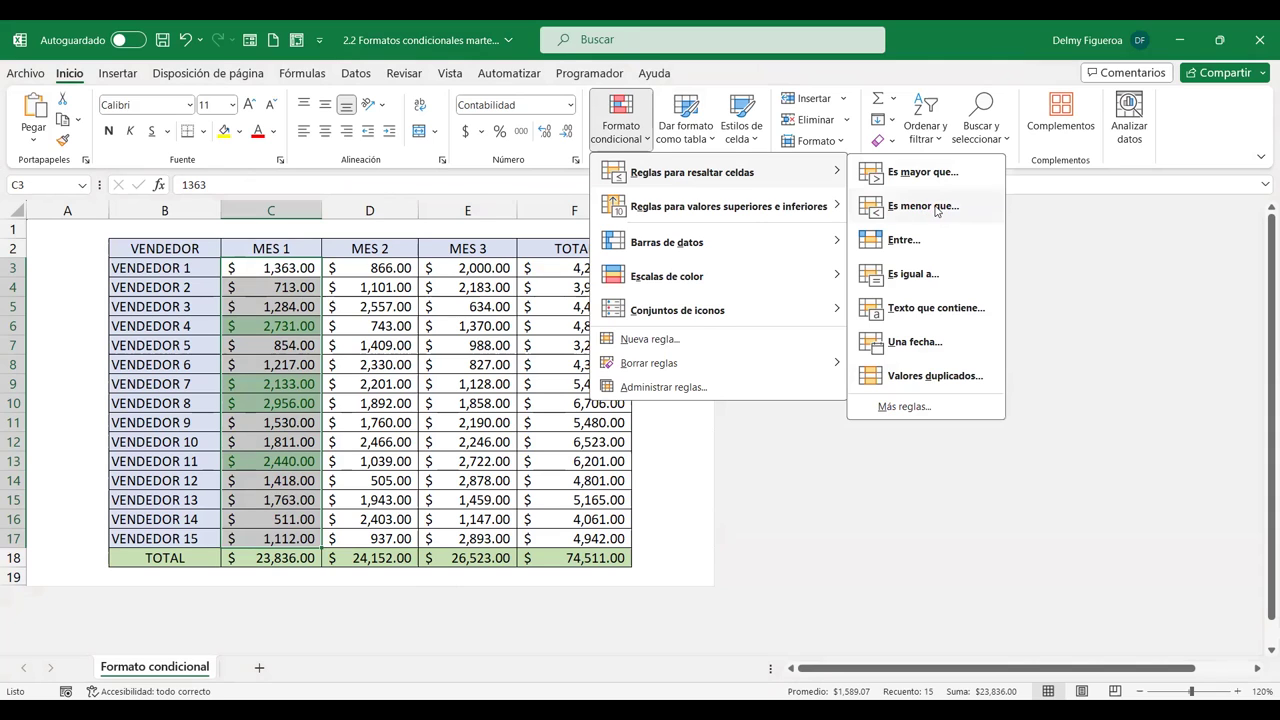
pyautogui.click(937, 208)
pyautogui.write('100')
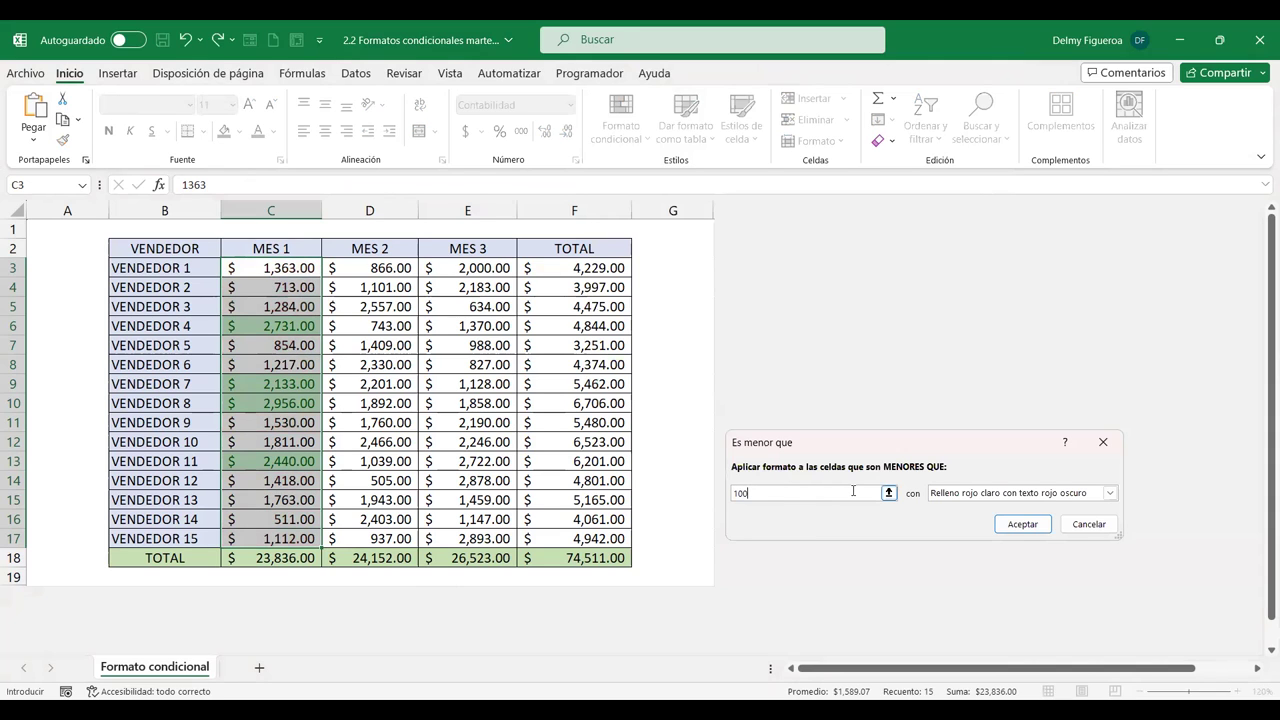
pyautogui.write('0')
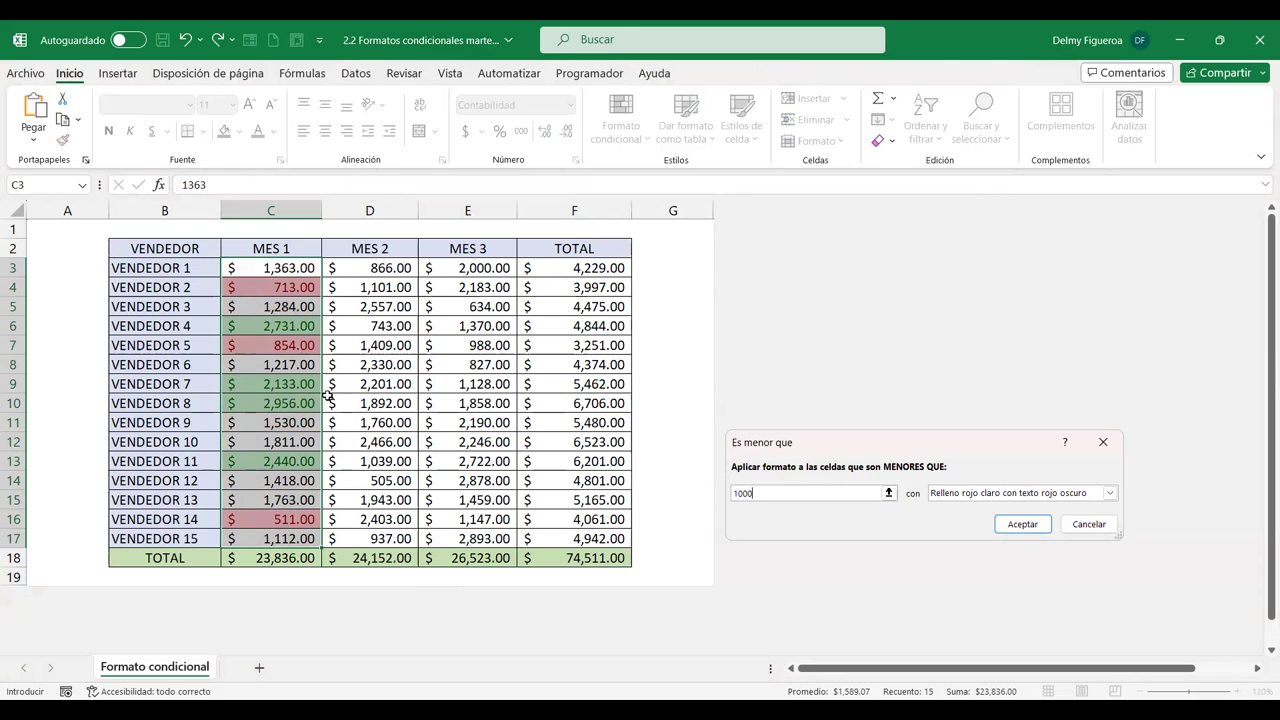
pyautogui.click(1022, 526)
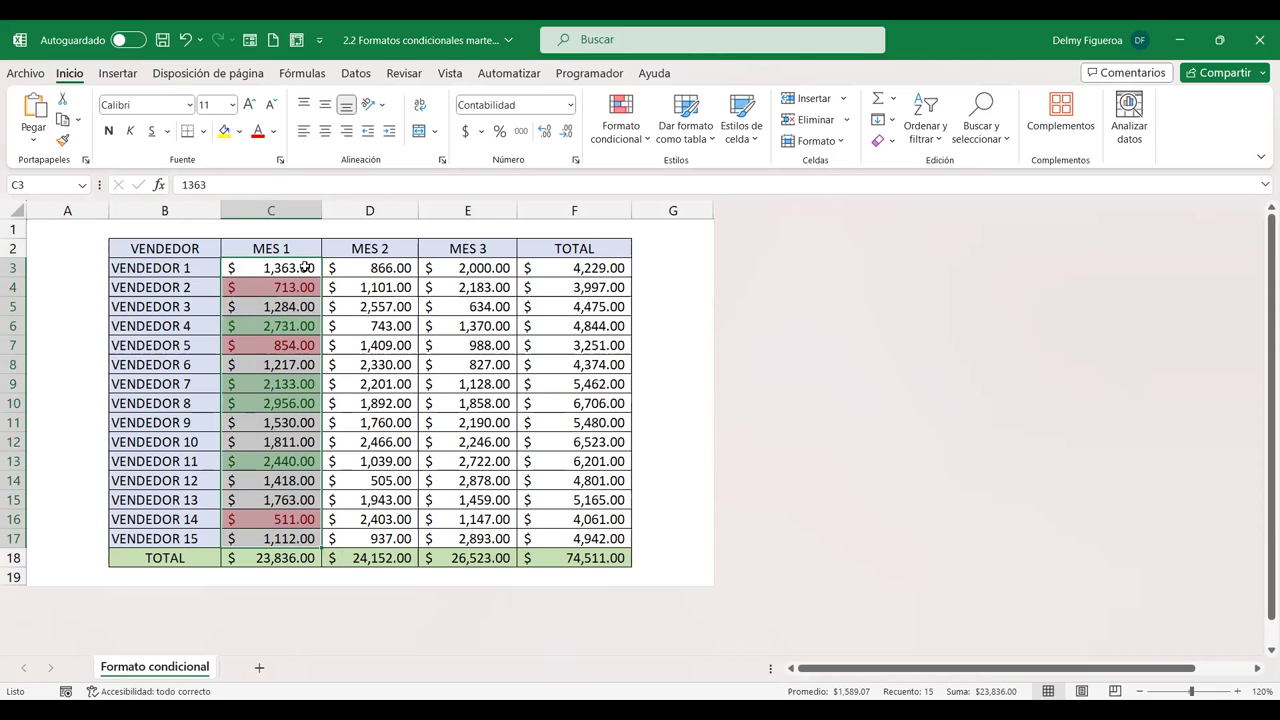
# - Start a 10 superiores rule limited to the top 2 MES 1 values
pyautogui.click(643, 139)
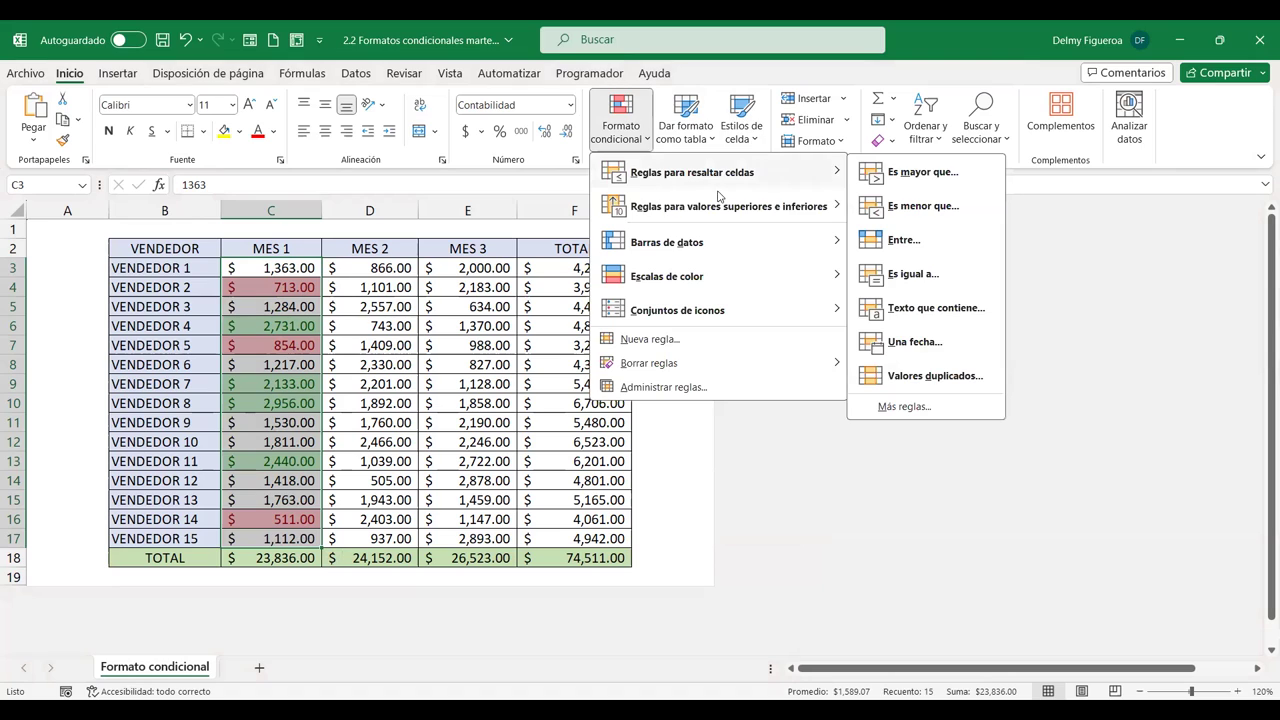
pyautogui.moveTo(718, 210)
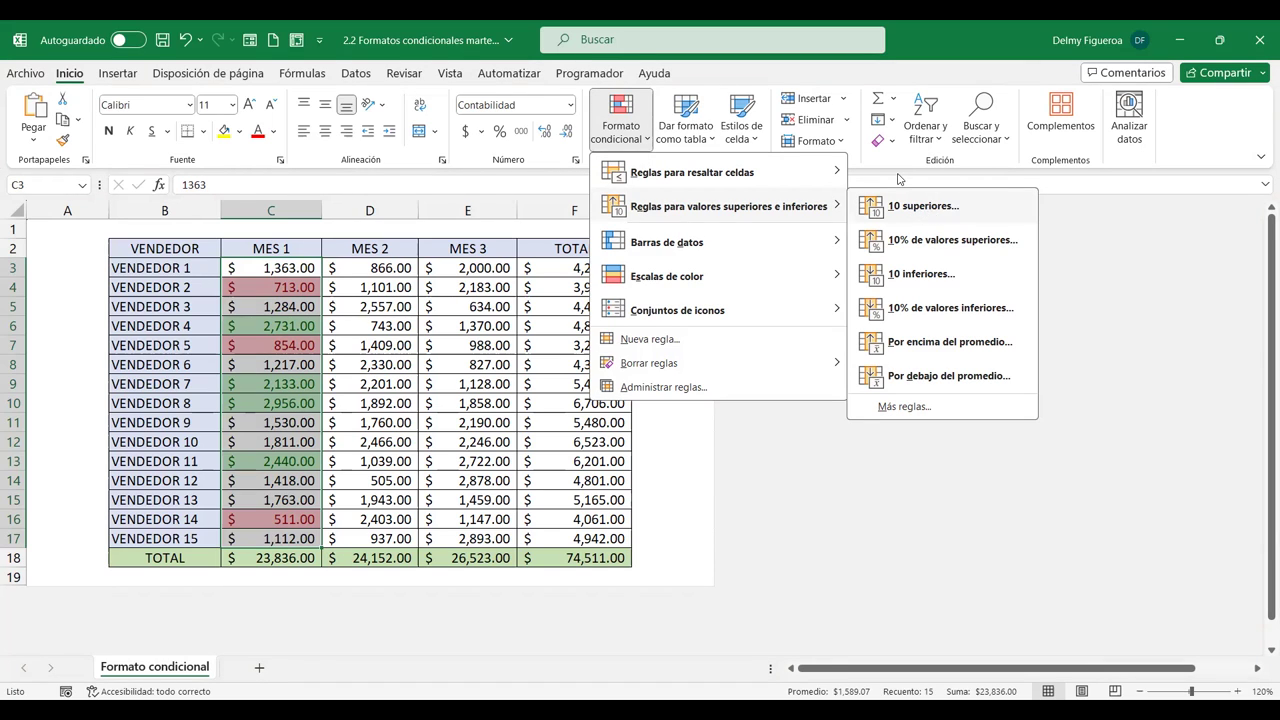
pyautogui.click(929, 207)
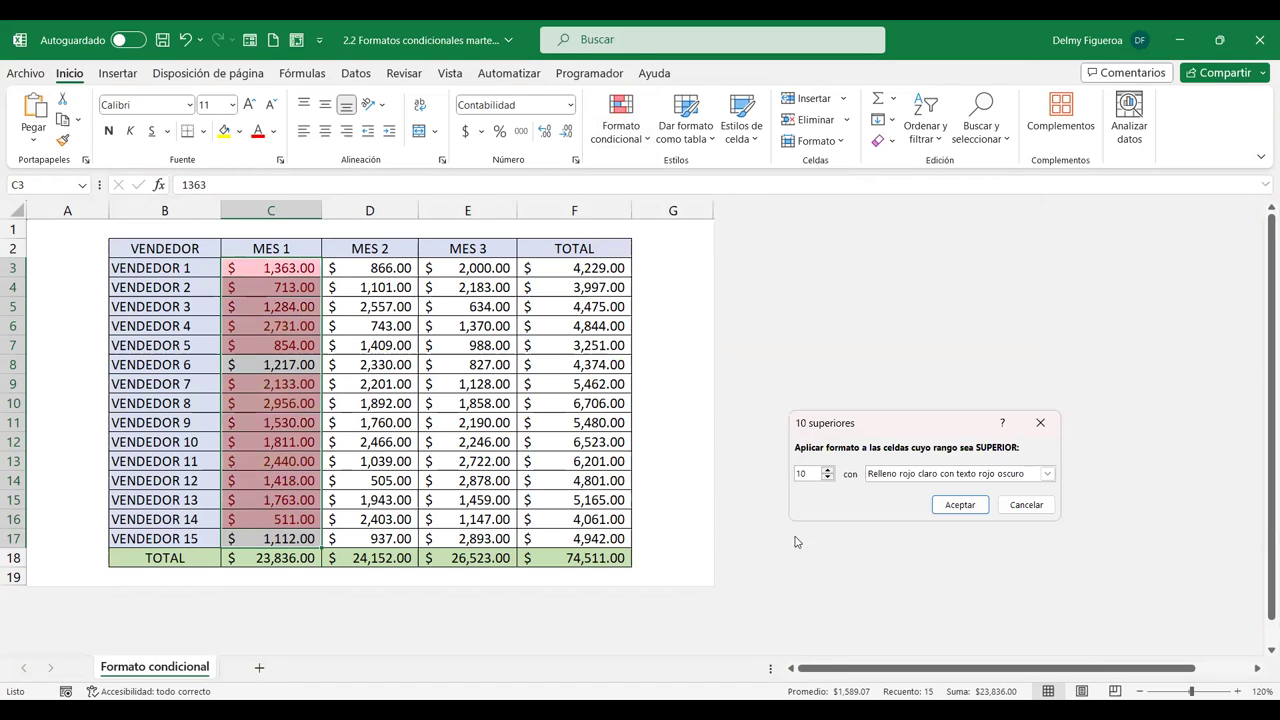
pyautogui.doubleClick(794, 474)
pyautogui.write('2')
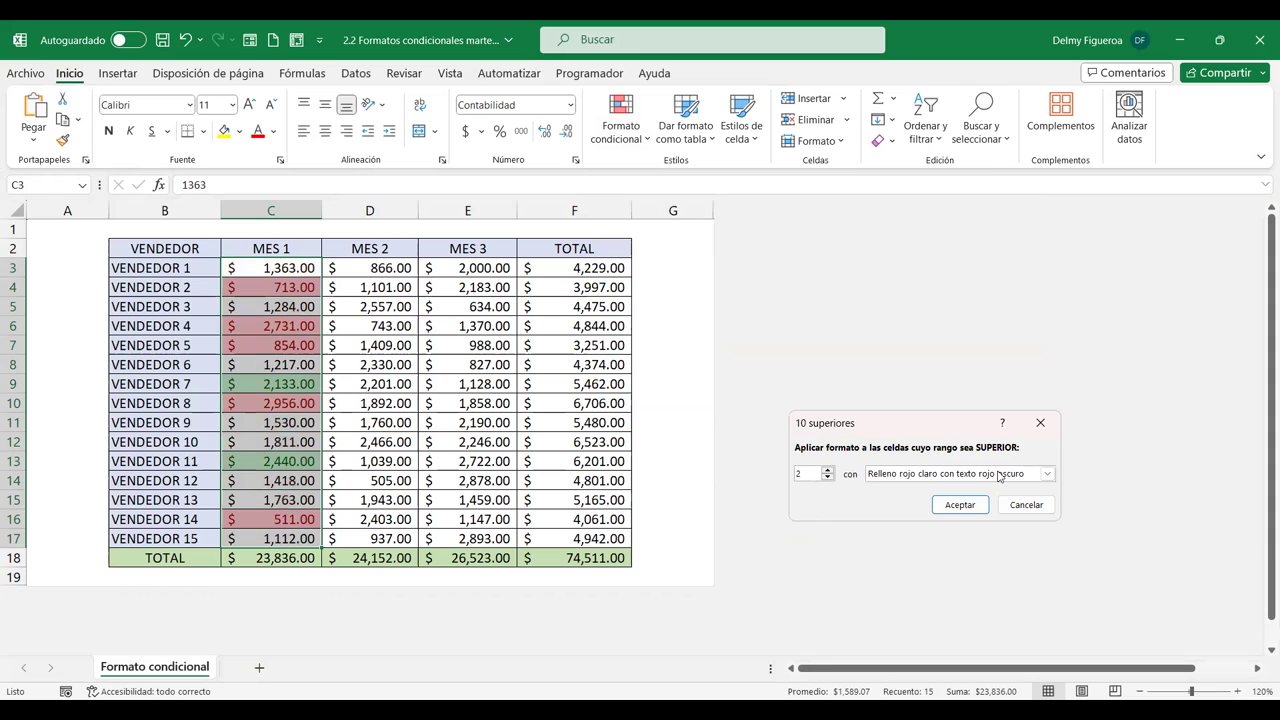
# - Try the red-text and Borde rojo preset formats, then reopen the format list
pyautogui.click(1047, 474)
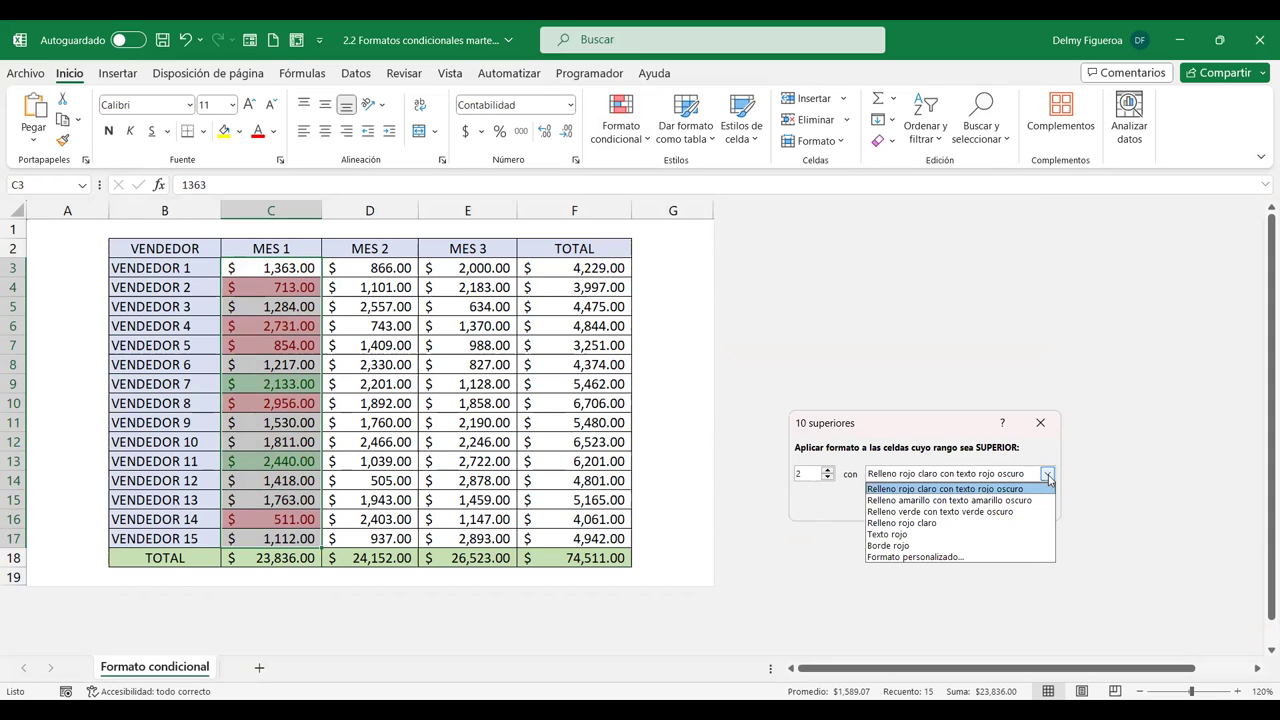
pyautogui.click(912, 536)
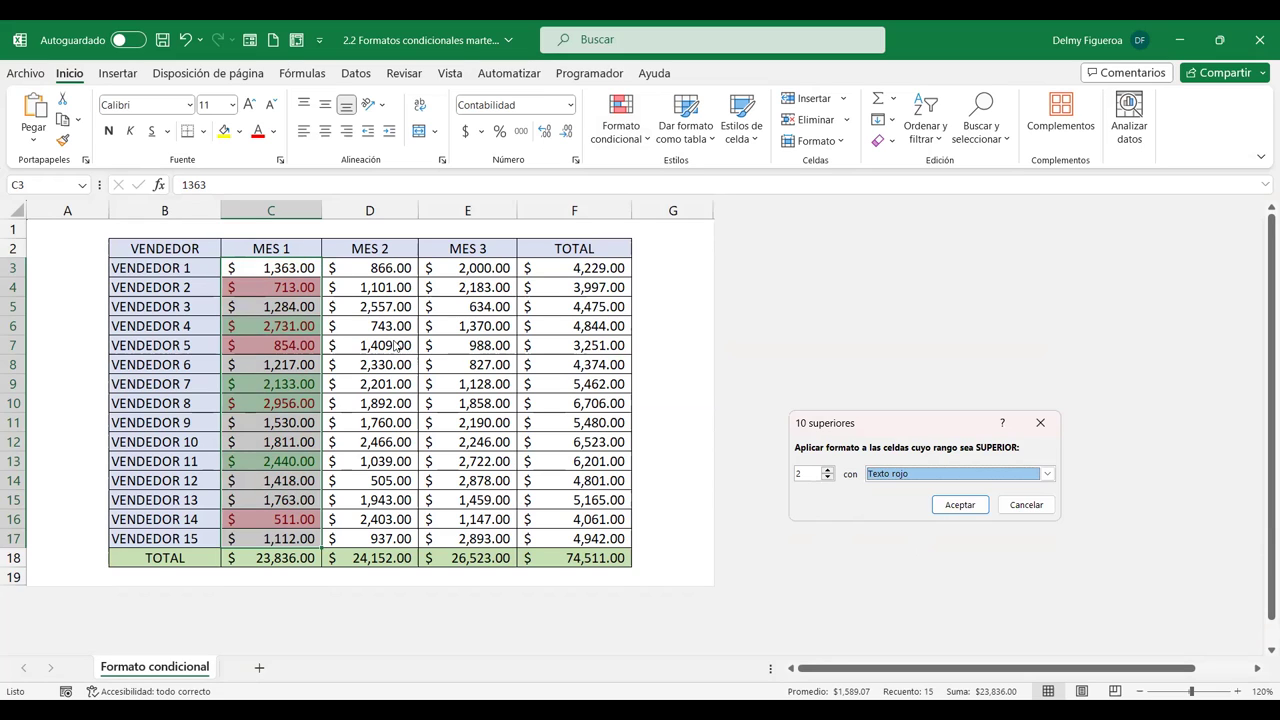
pyautogui.click(1047, 474)
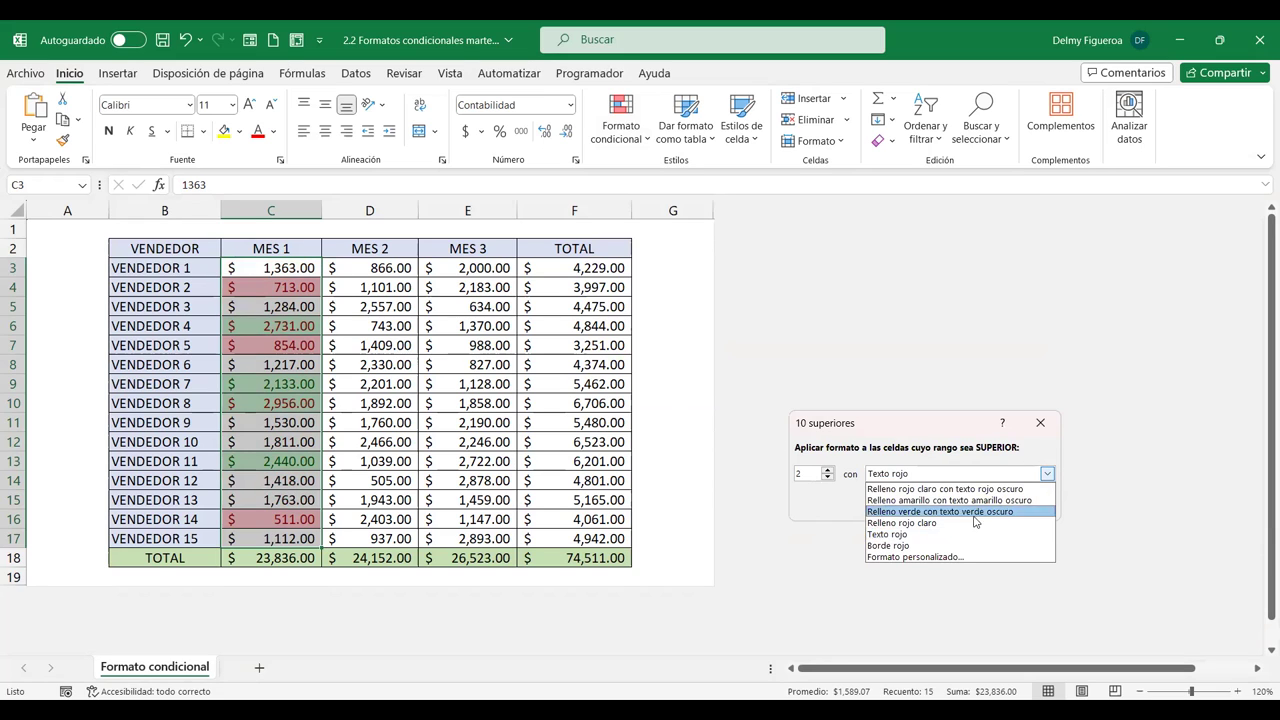
pyautogui.click(903, 546)
pyautogui.click(1047, 474)
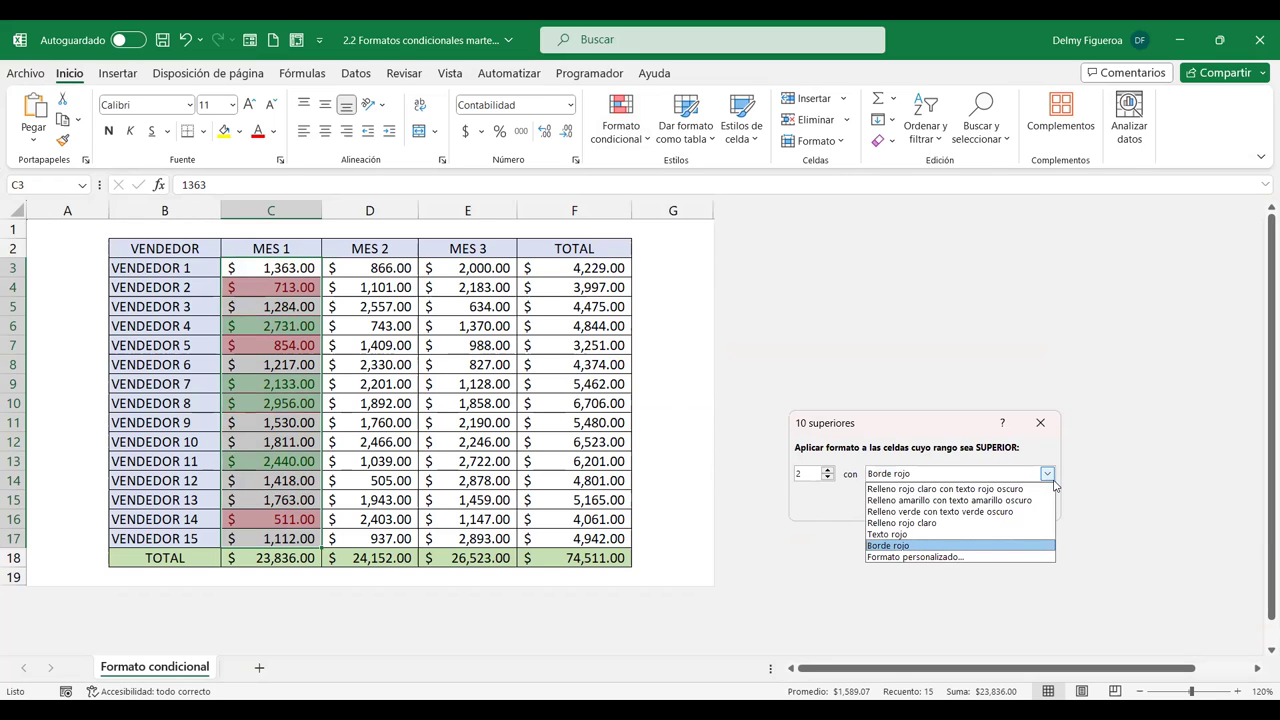
# - Choose Formato personalizado and make the highlighted text bold and red
pyautogui.click(926, 558)
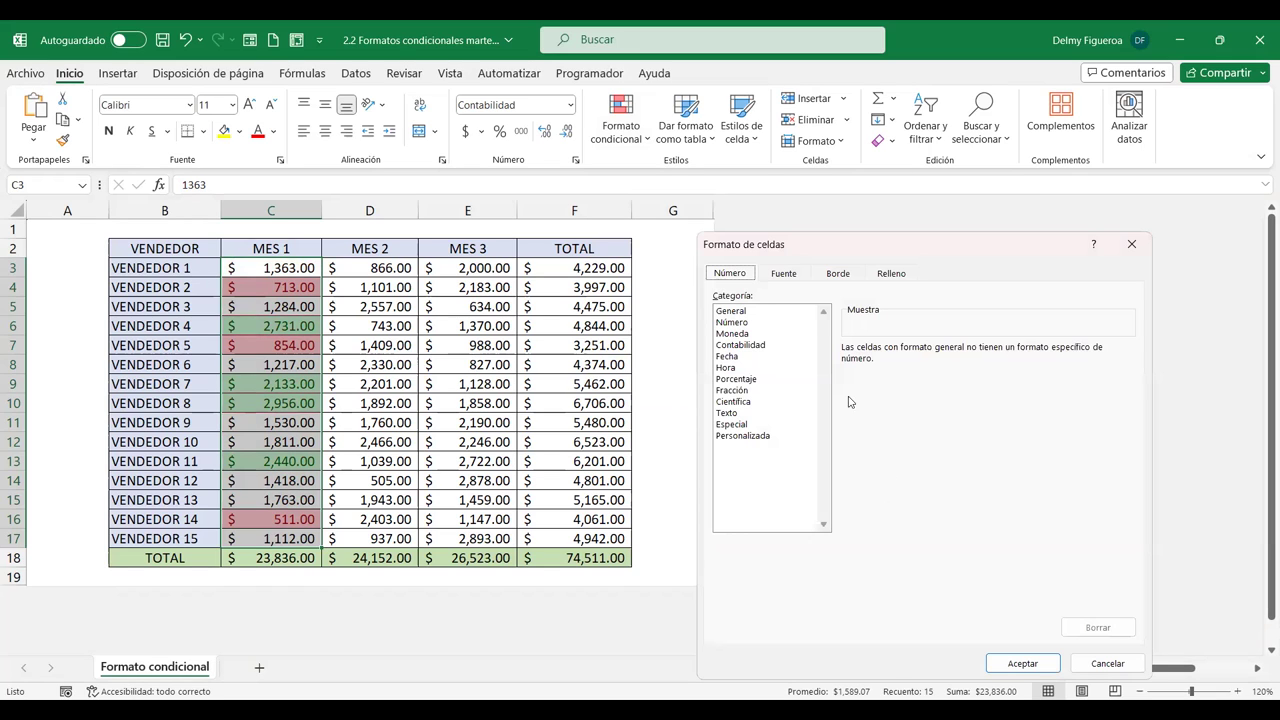
pyautogui.click(785, 277)
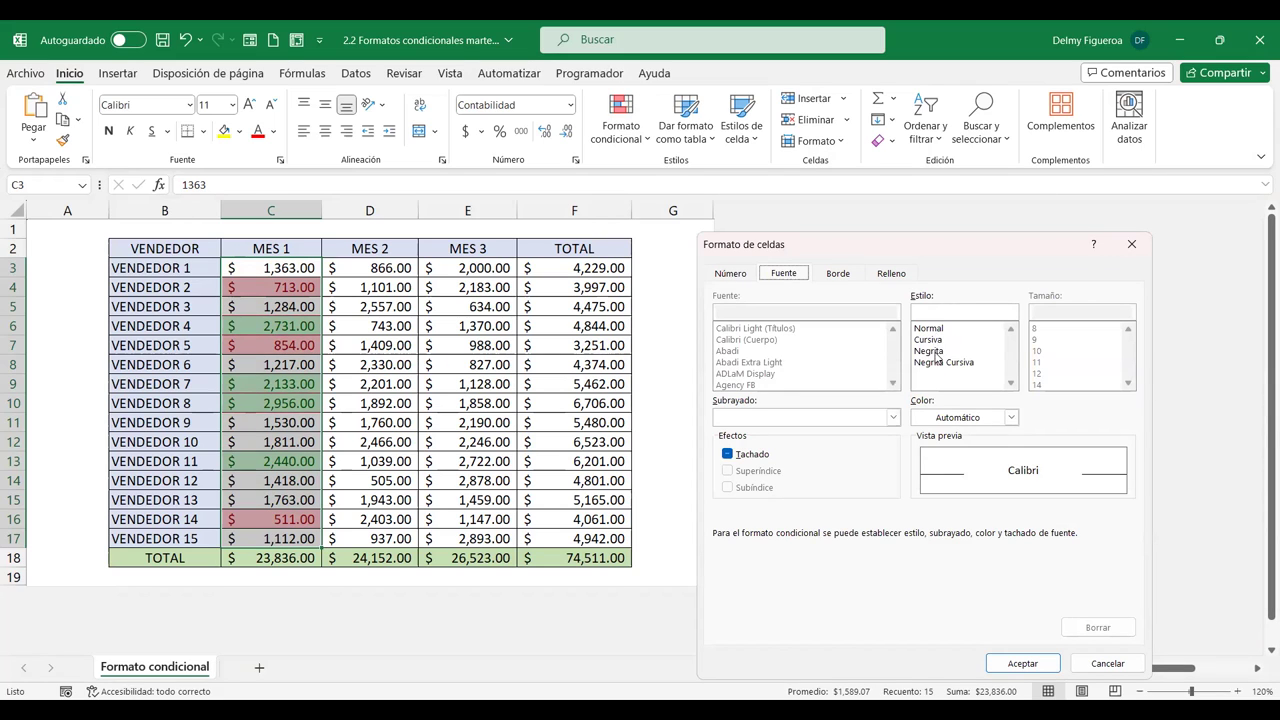
pyautogui.click(950, 352)
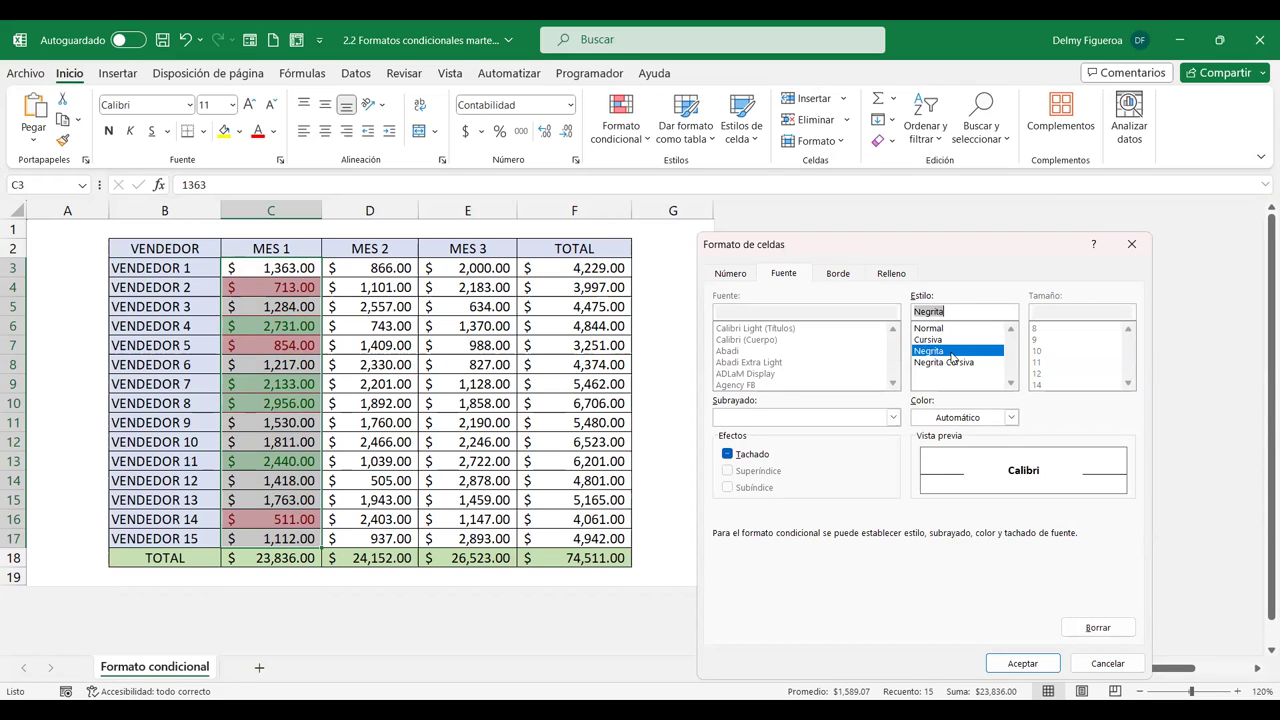
pyautogui.click(1012, 418)
pyautogui.click(1012, 418)
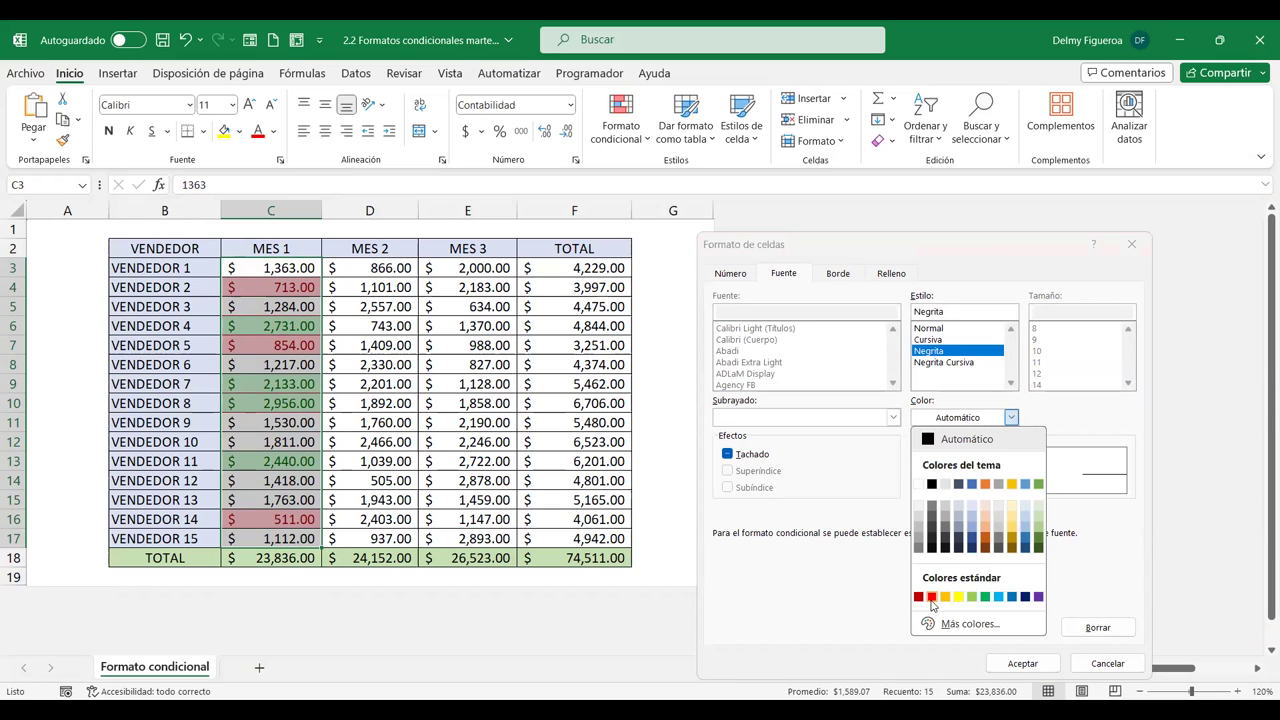
pyautogui.click(932, 598)
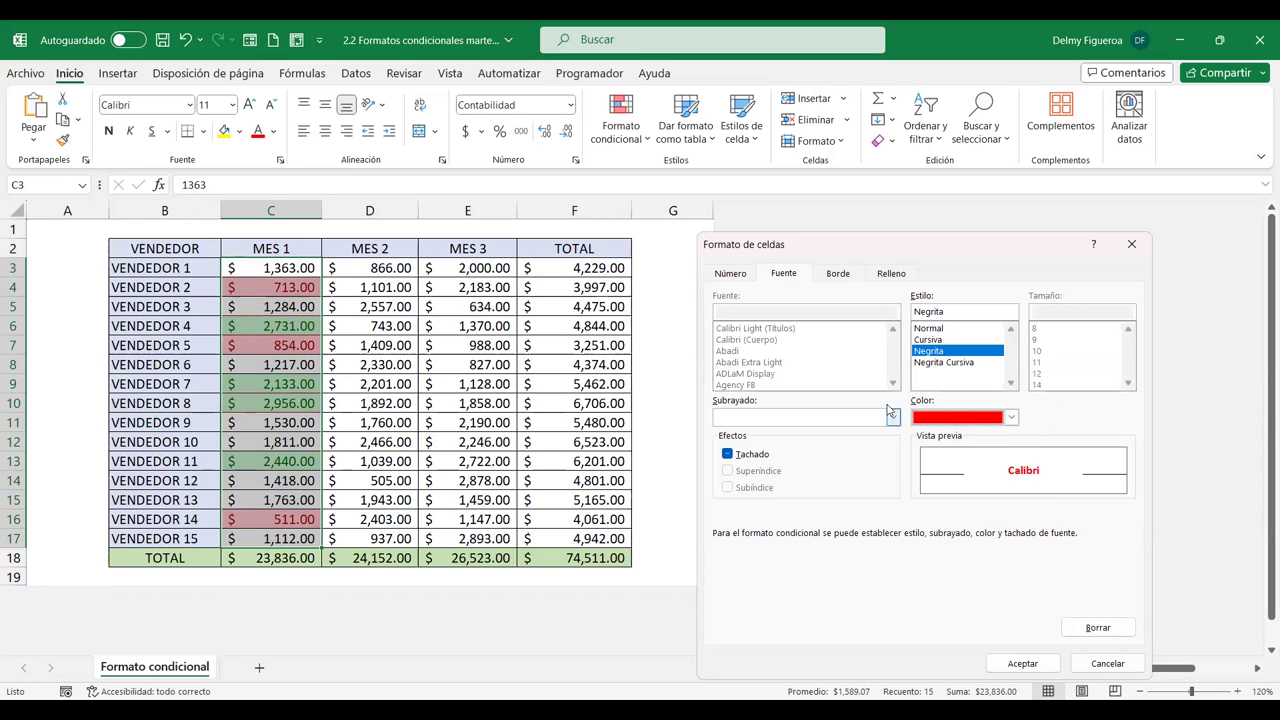
# - Add an orange cell fill and apply the top-2 rule to MES 1
pyautogui.click(889, 276)
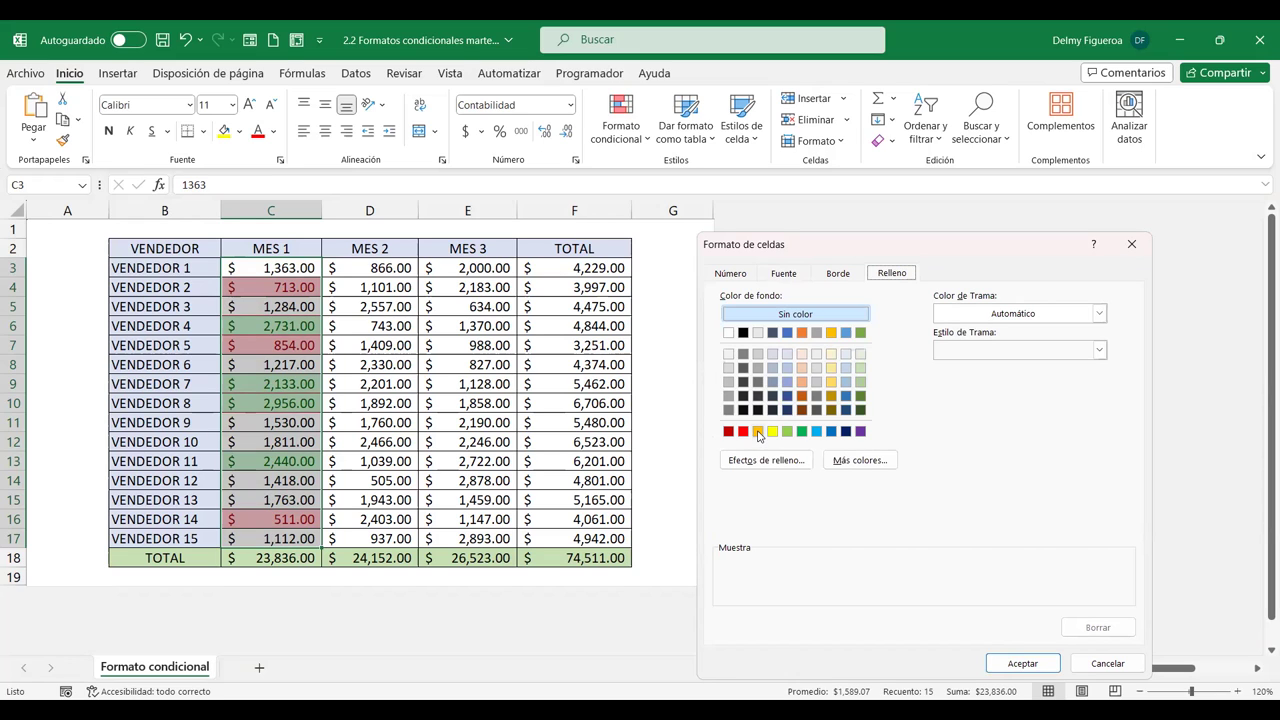
pyautogui.click(758, 432)
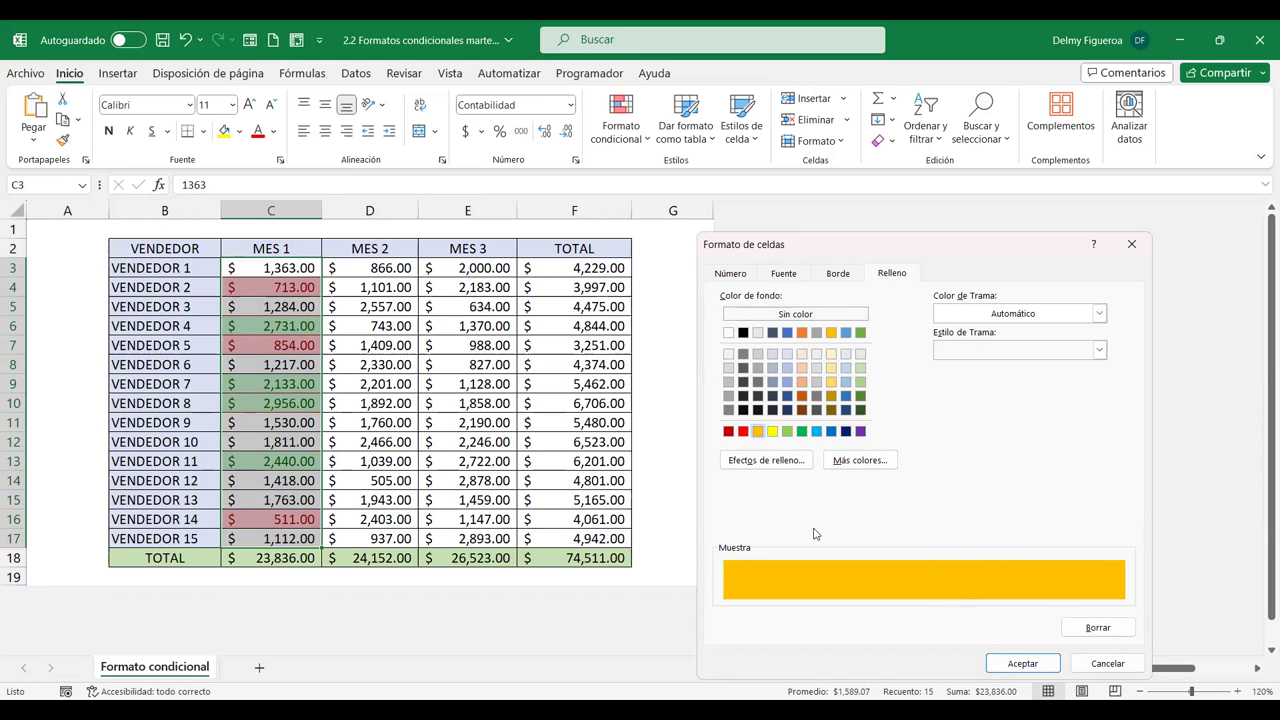
pyautogui.click(784, 276)
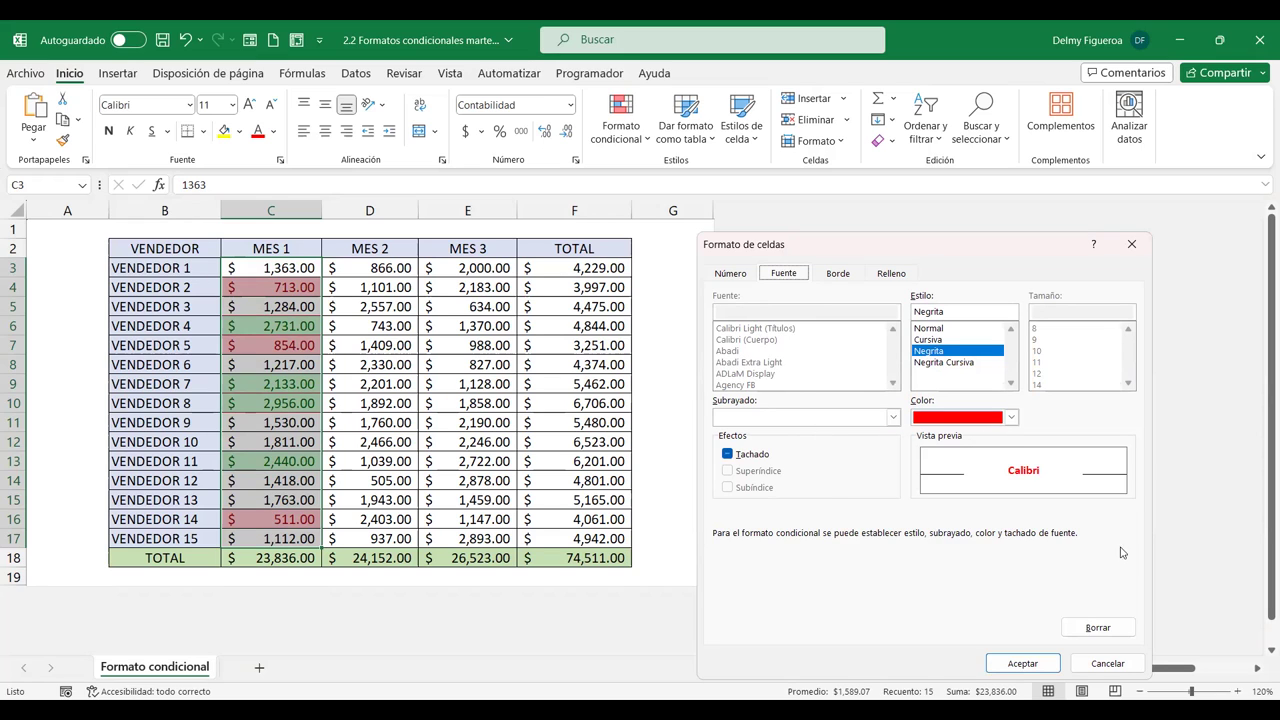
pyautogui.click(1022, 663)
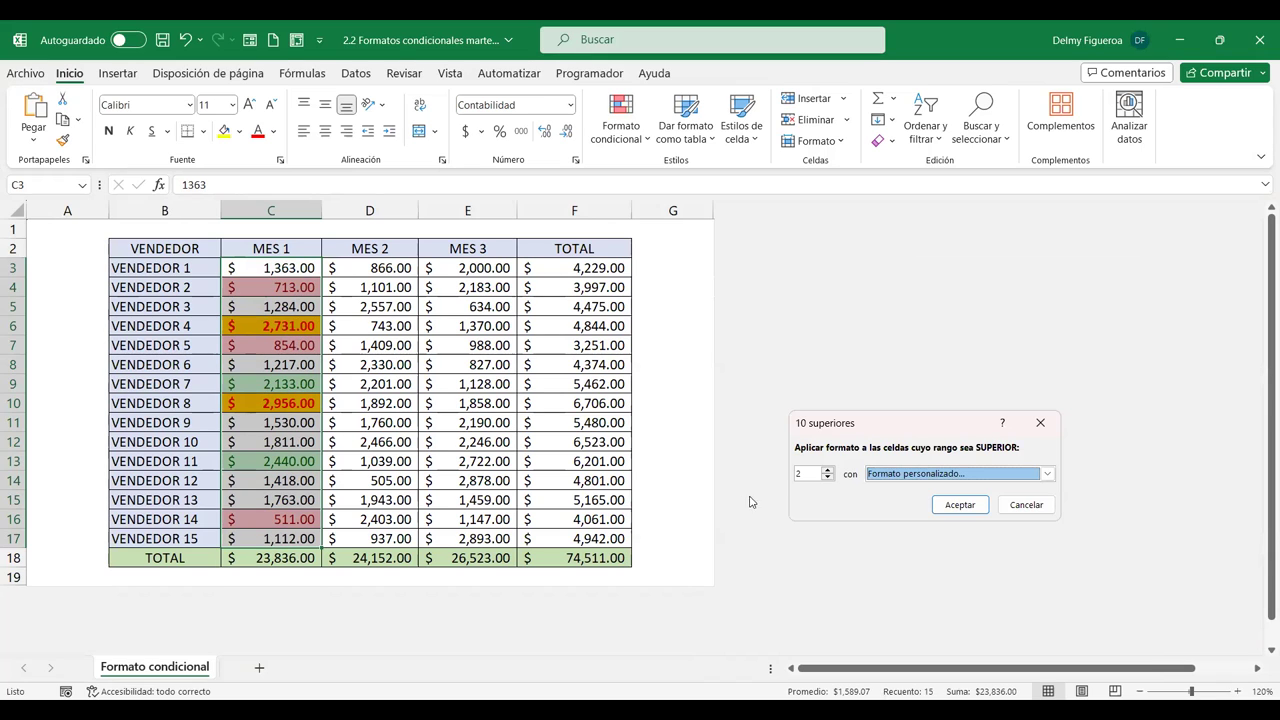
pyautogui.click(960, 505)
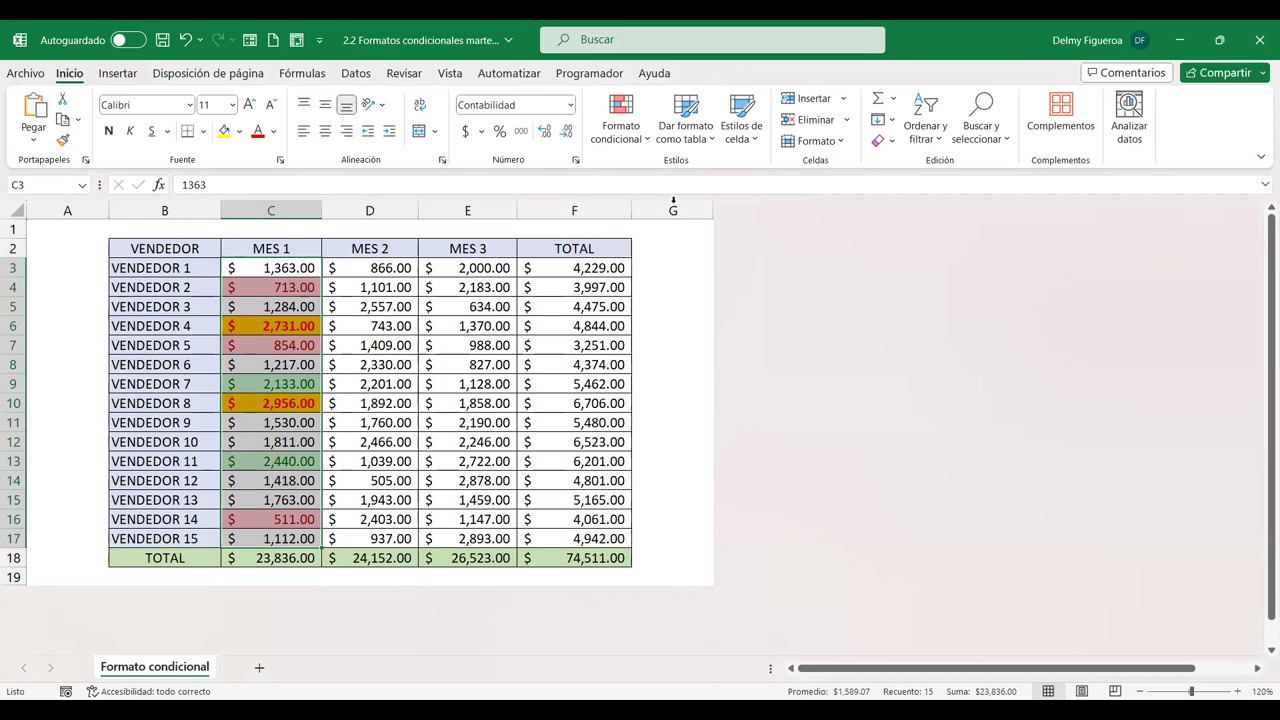
pyautogui.click(640, 140)
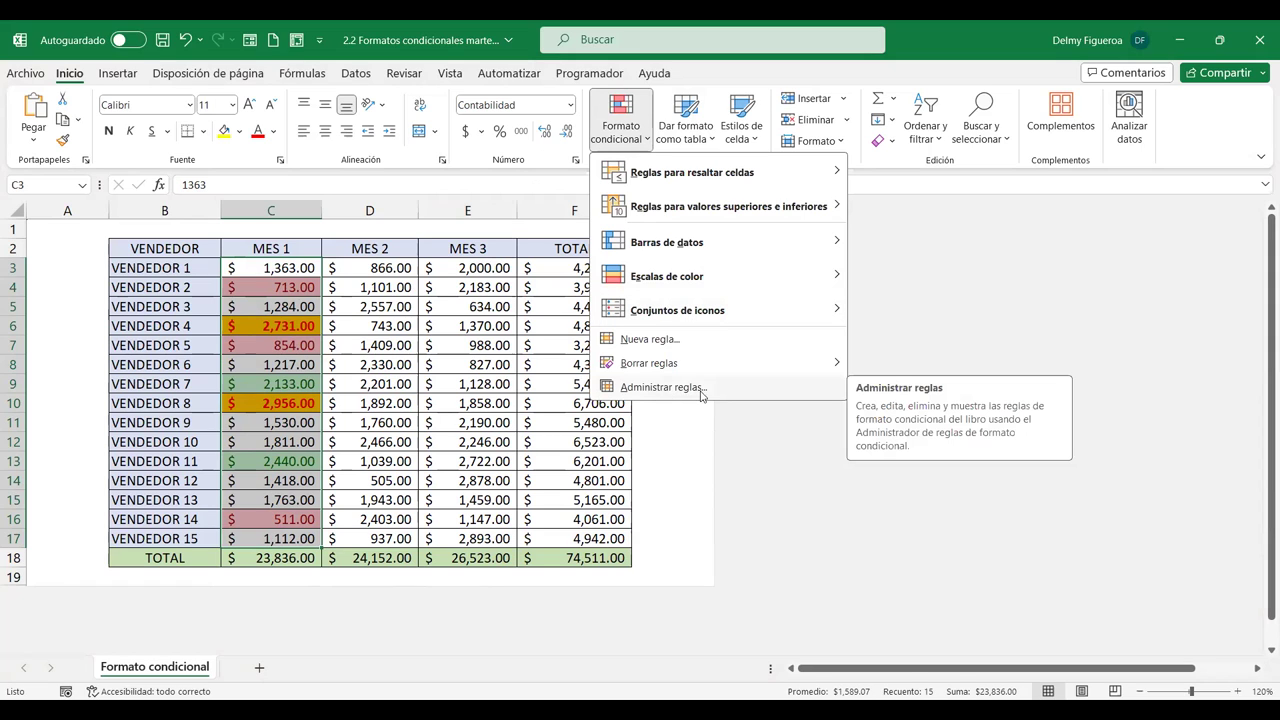
pyautogui.click(647, 389)
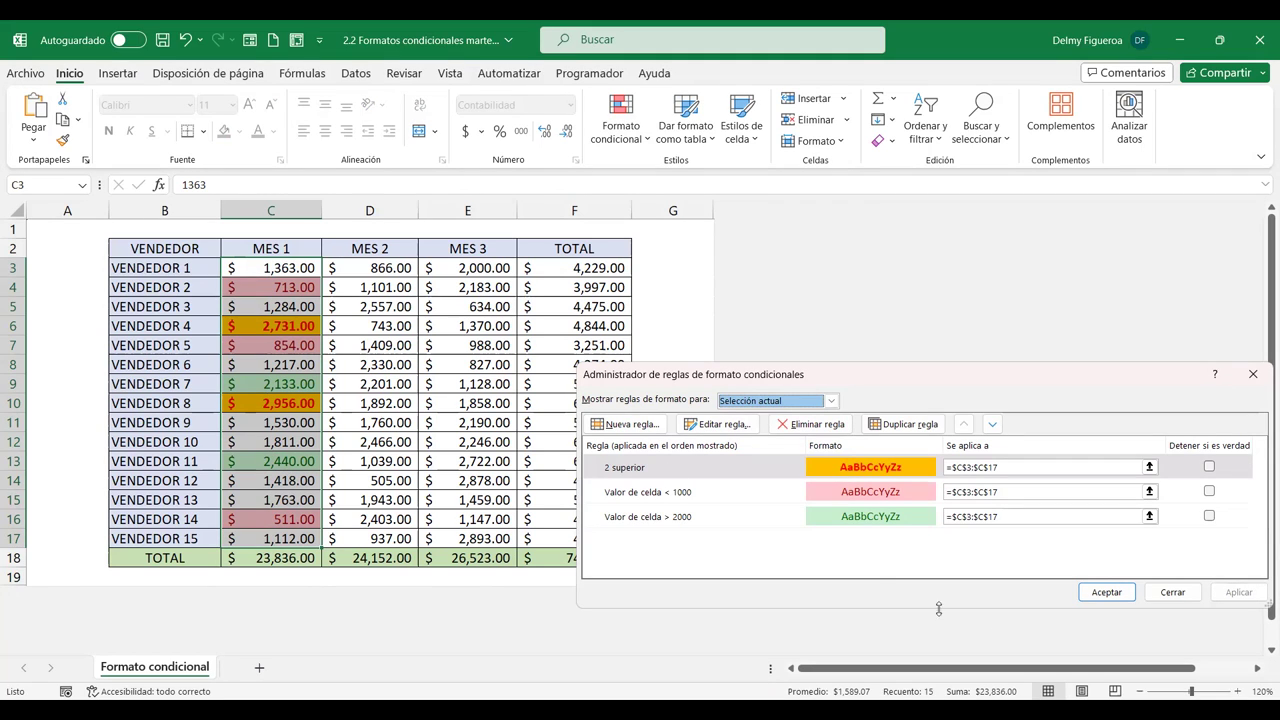
pyautogui.click(1175, 593)
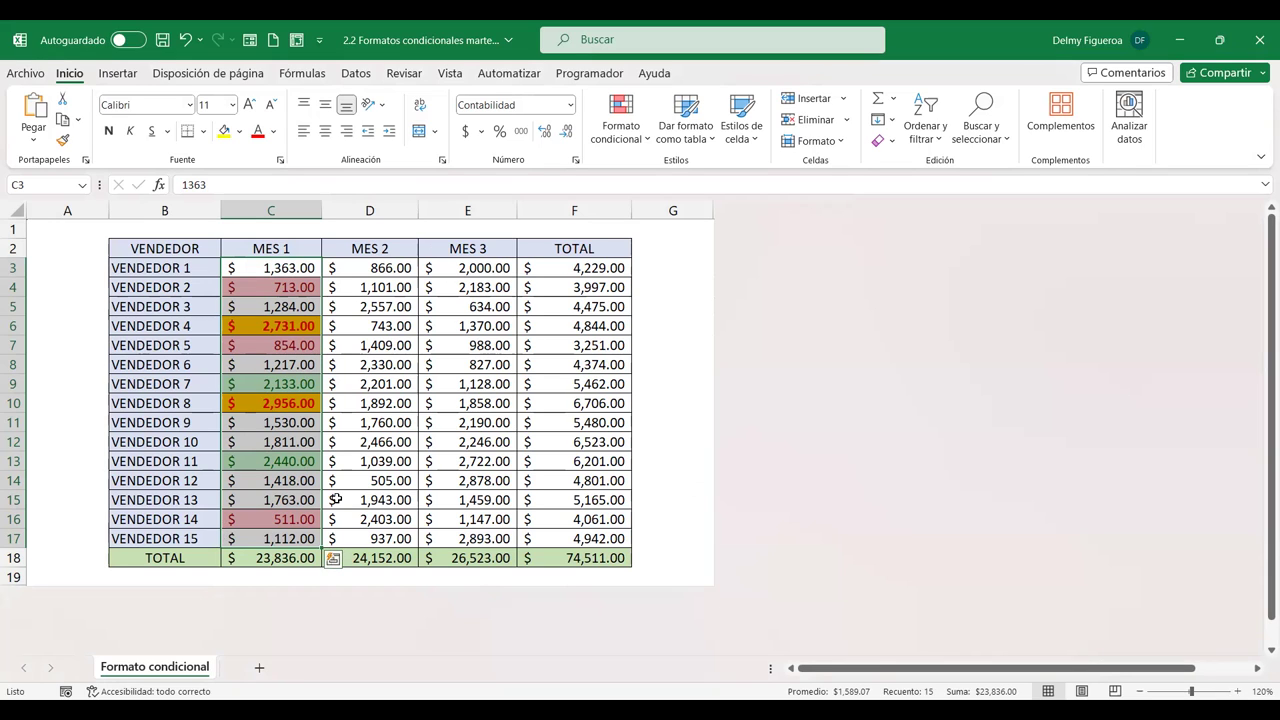
# - Select the MES 2 sales values in column D, starting at D3
pyautogui.click(620, 120)
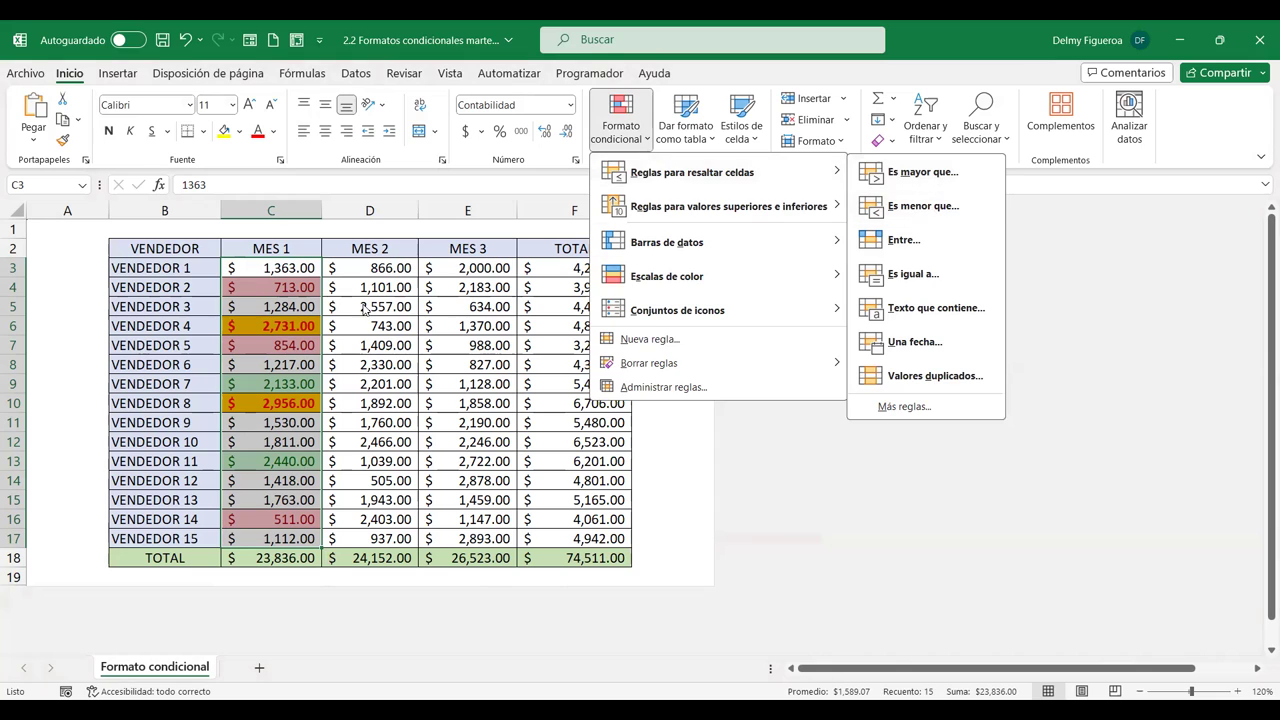
pyautogui.click(372, 268)
pyautogui.moveTo(372, 268); pyautogui.dragTo(368, 540)
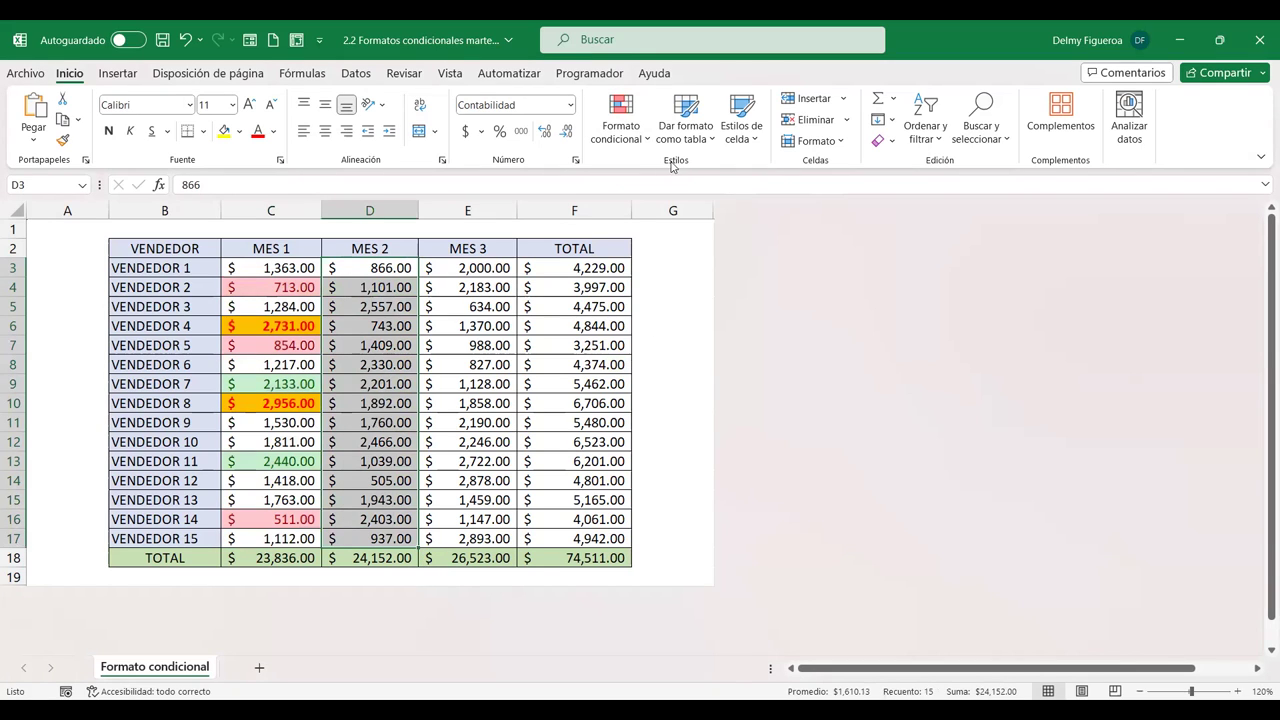
# - Add a Between rule for 1000 to 2000 with yellow fill and dark yellow text
pyautogui.click(648, 142)
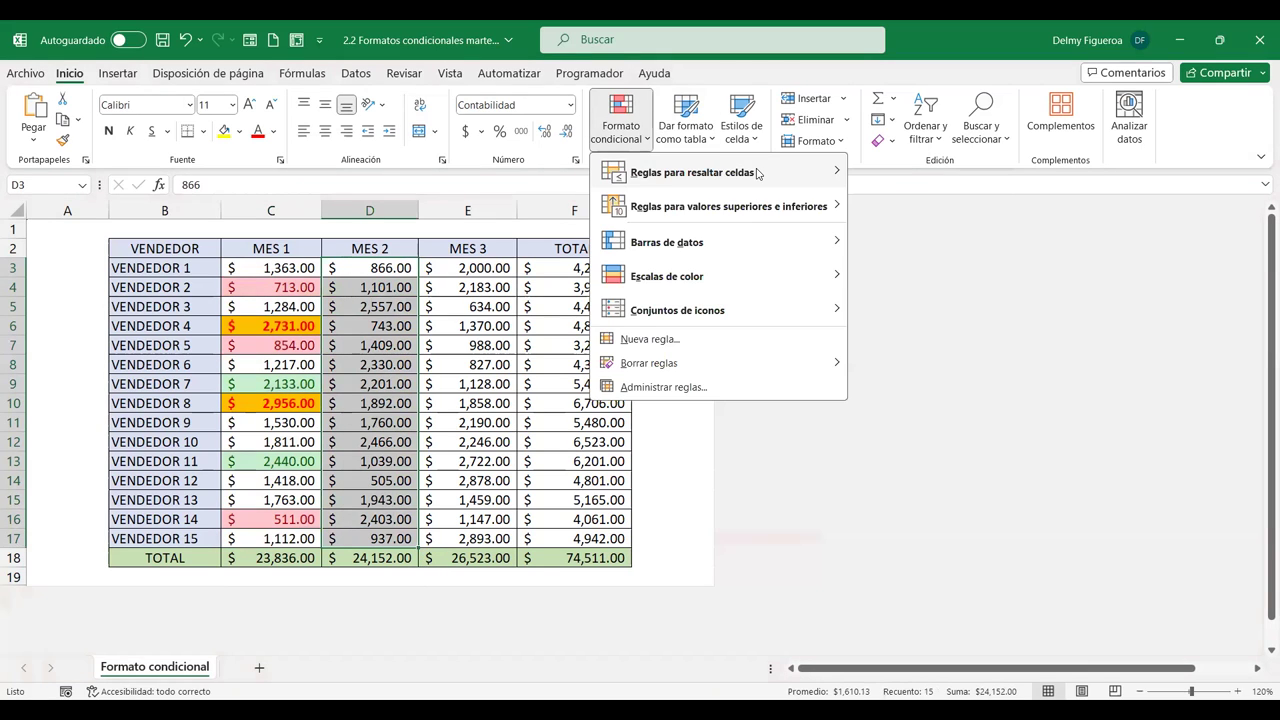
pyautogui.moveTo(759, 172)
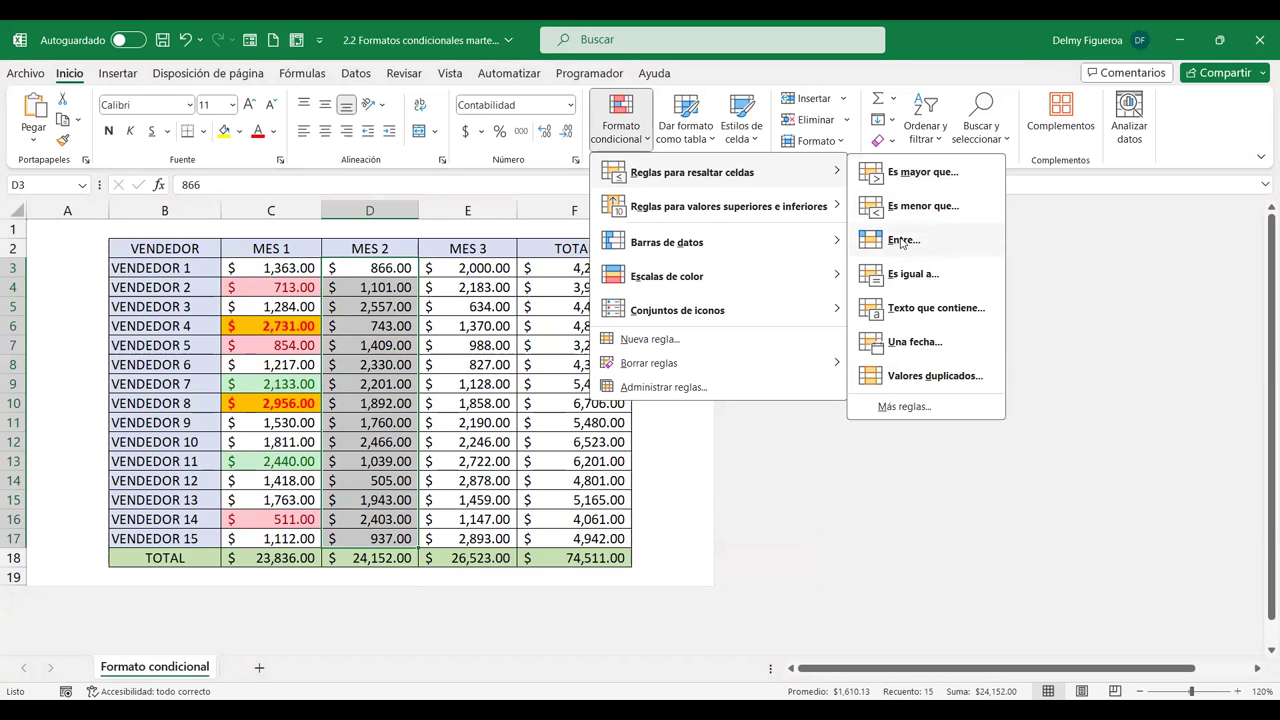
pyautogui.click(903, 241)
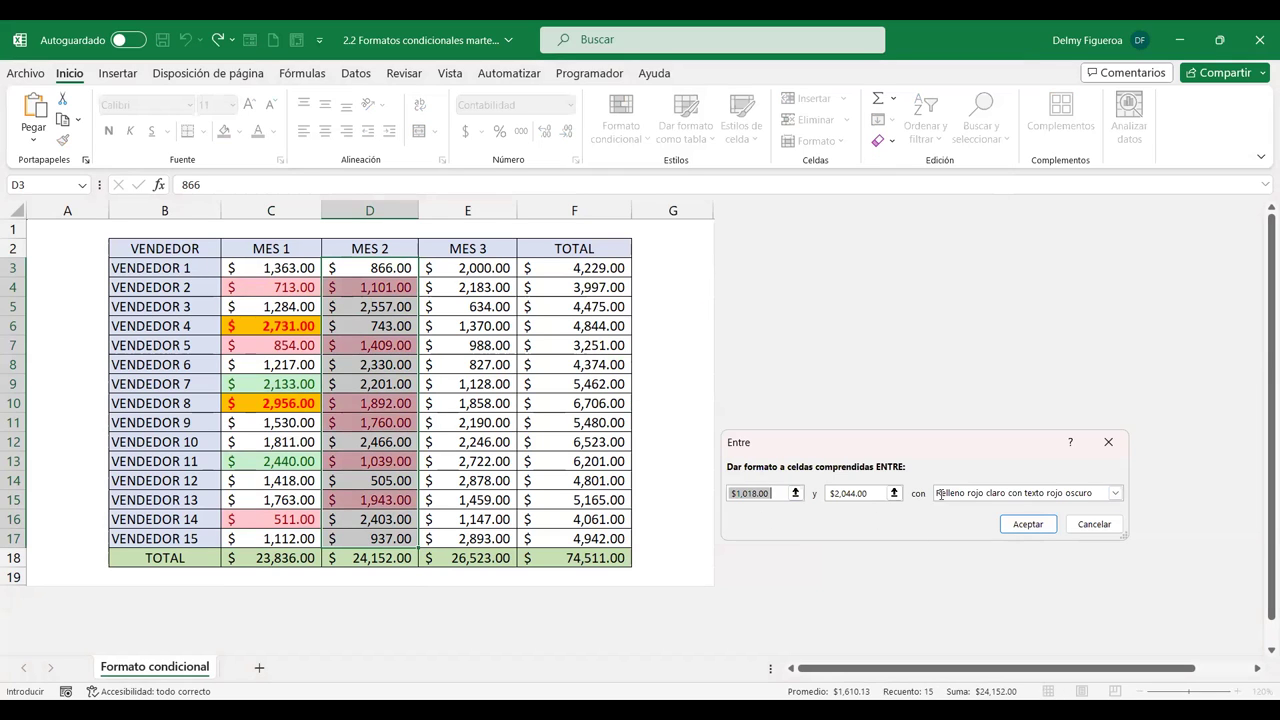
pyautogui.click(829, 493)
pyautogui.write('1')
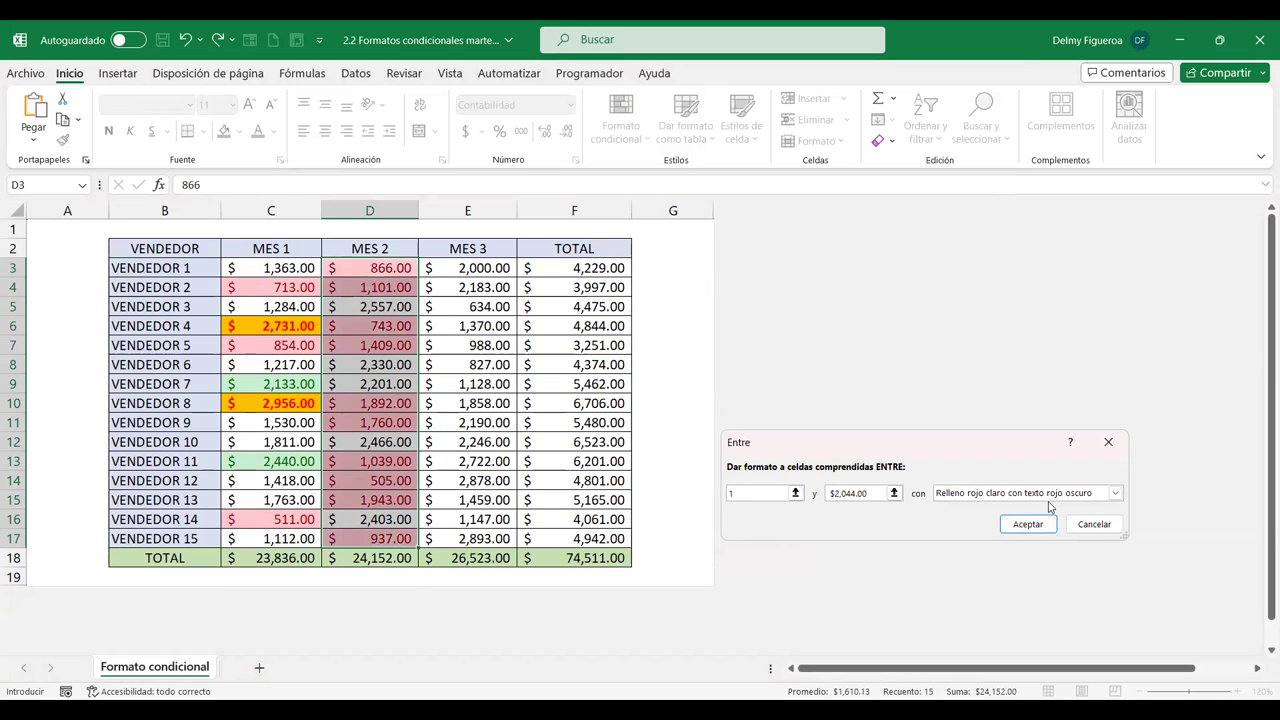
pyautogui.write('000')
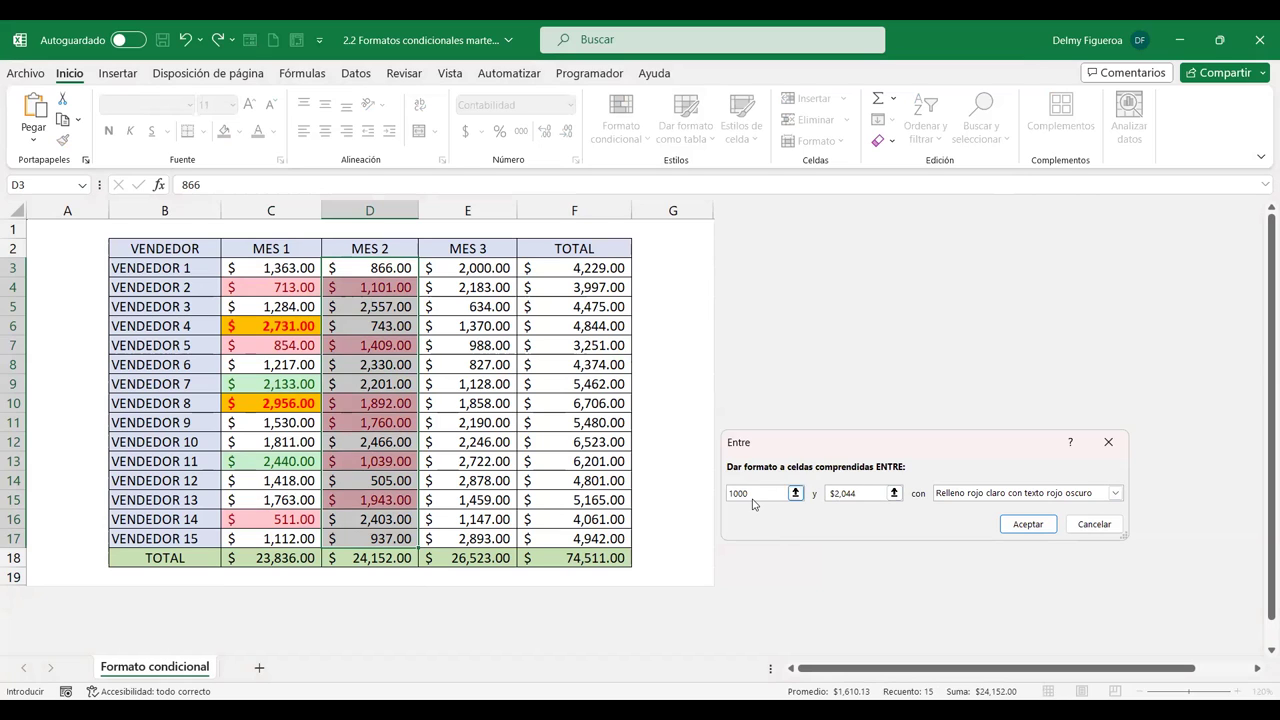
pyautogui.press('BackSpace')
pyautogui.press('BackSpace')
pyautogui.press('BackSpace')
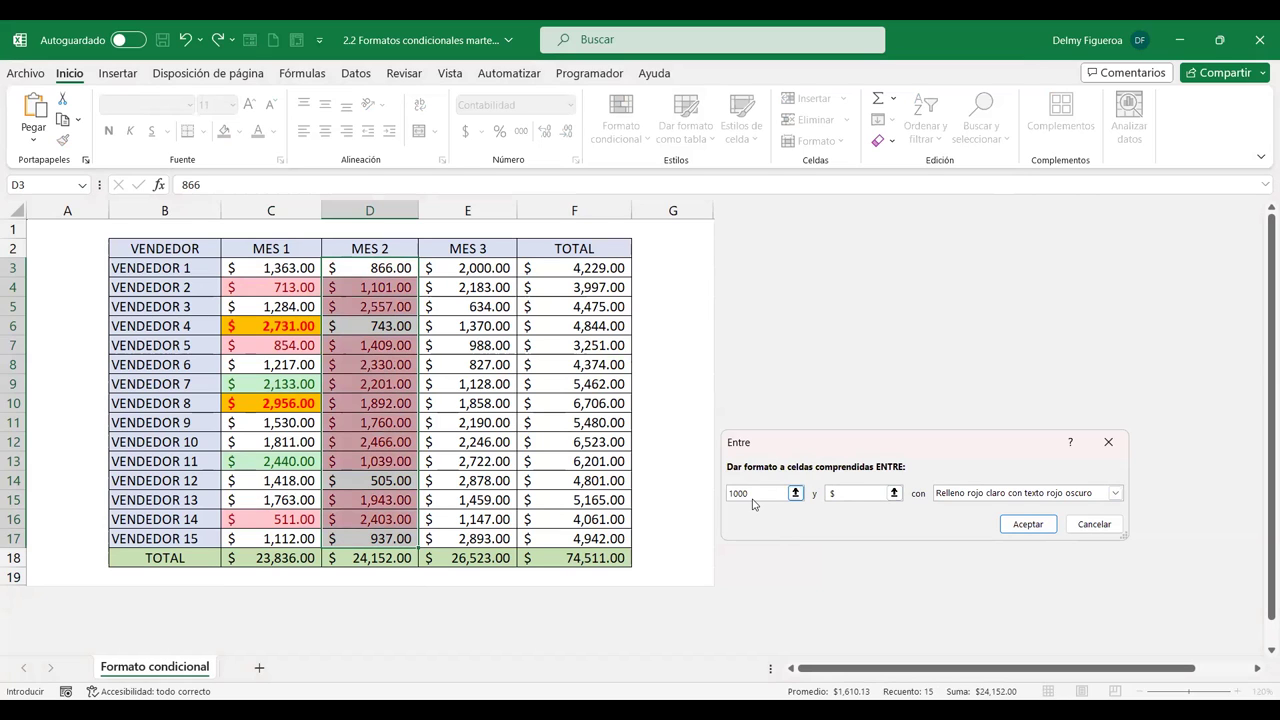
pyautogui.write('2000')
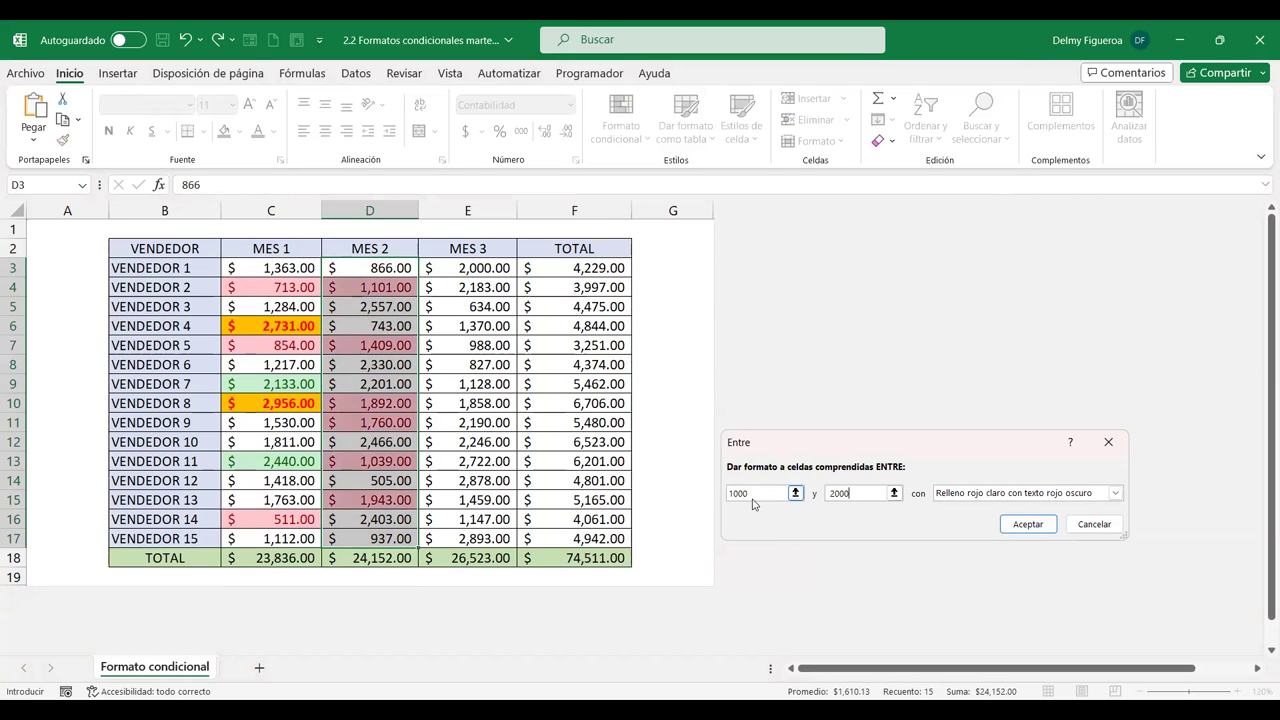
pyautogui.click(991, 494)
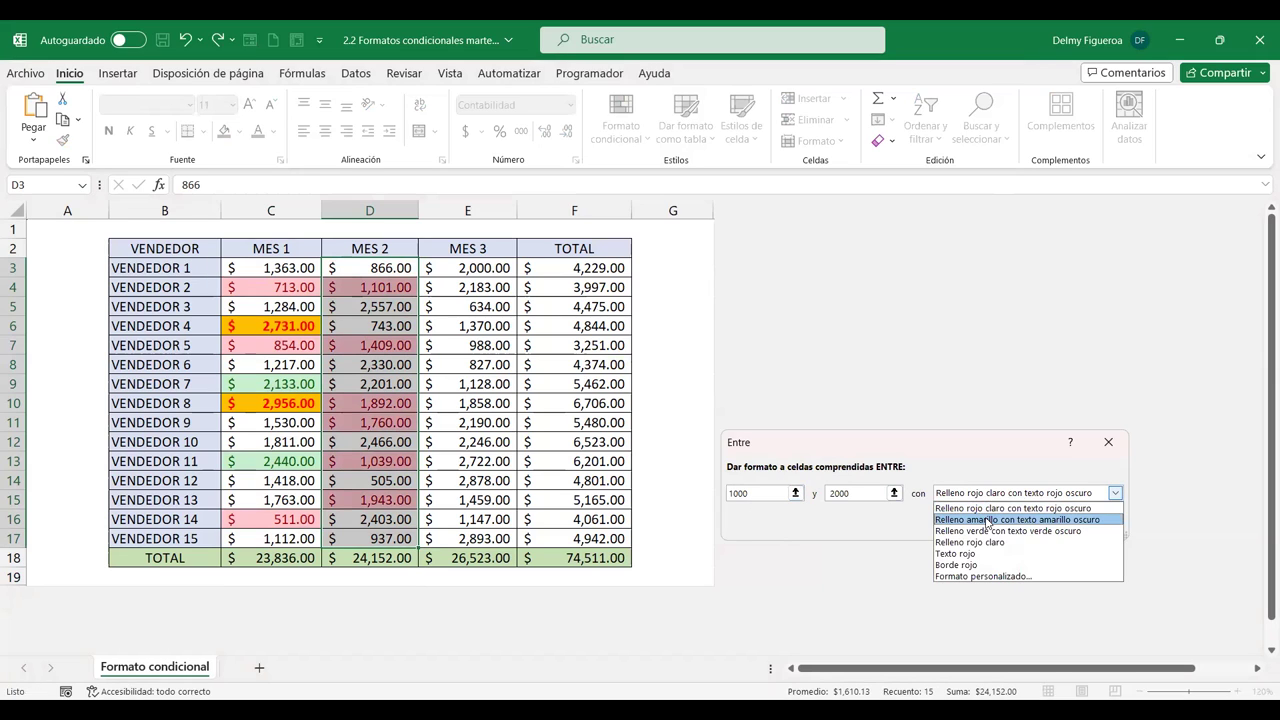
pyautogui.click(987, 520)
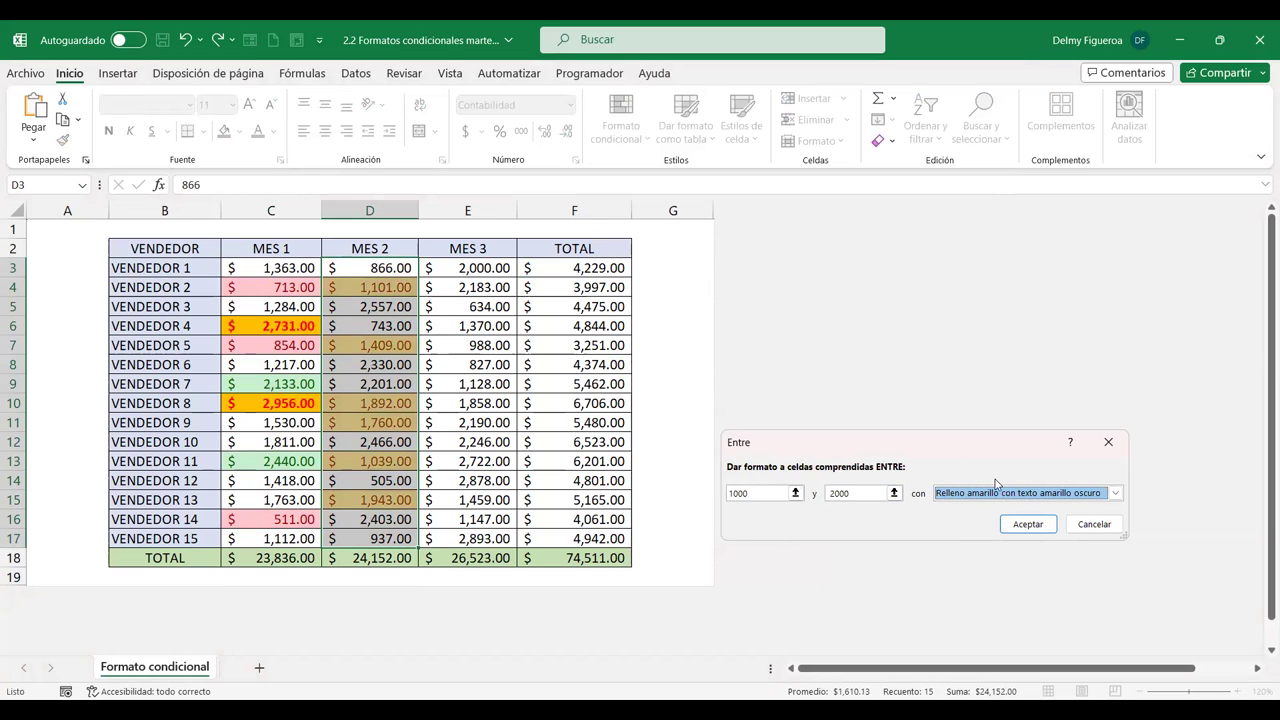
pyautogui.click(1045, 535)
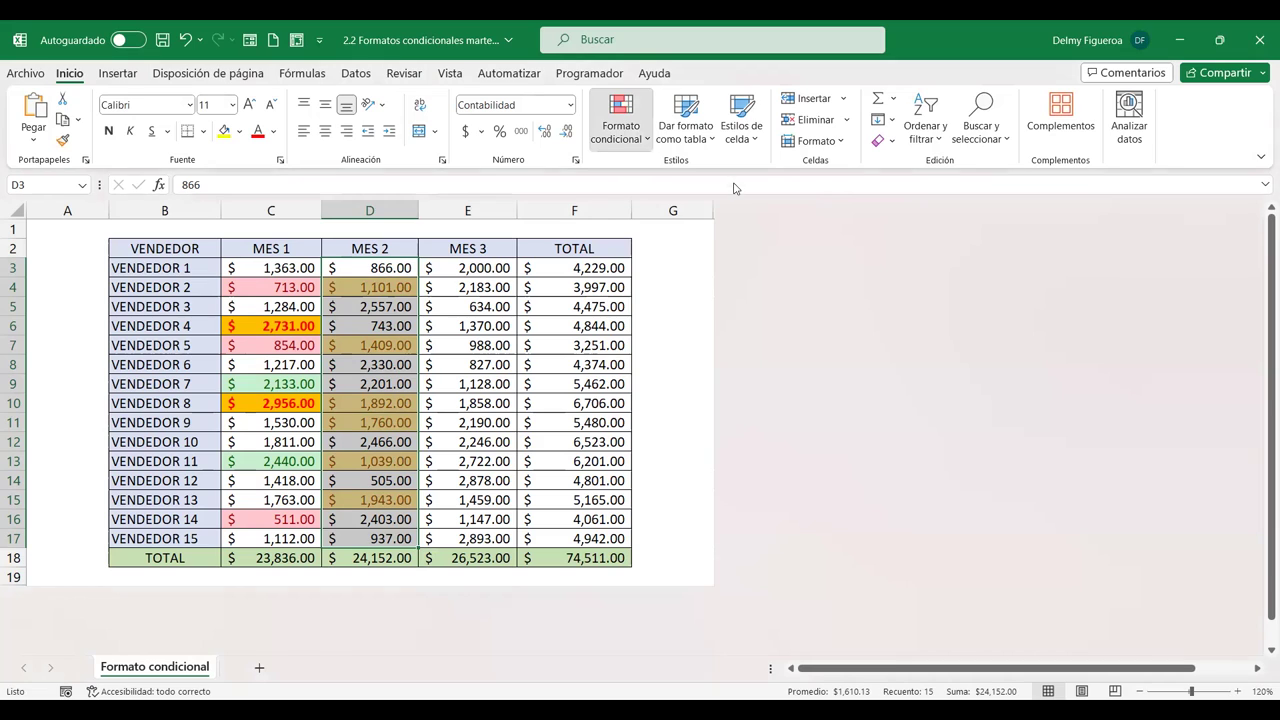
# - Add an Equal To rule for 2330 using green fill with dark green text
pyautogui.moveTo(737, 180)
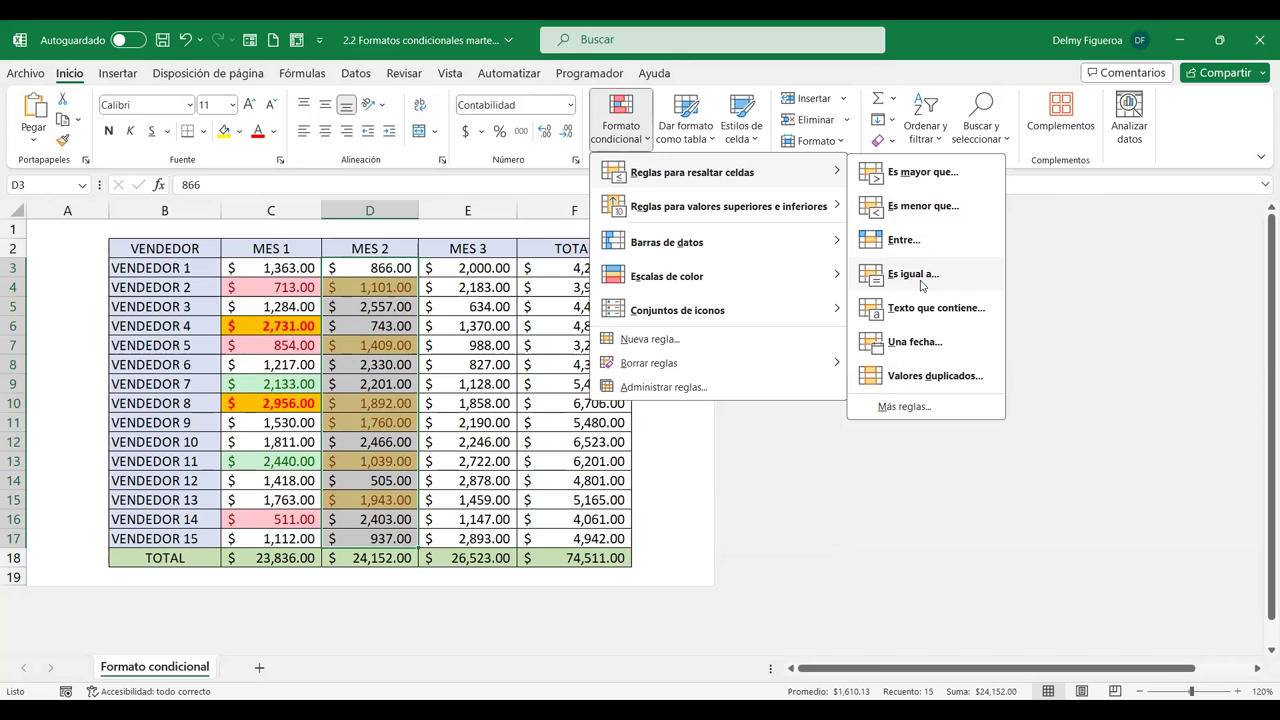
pyautogui.write('2330')
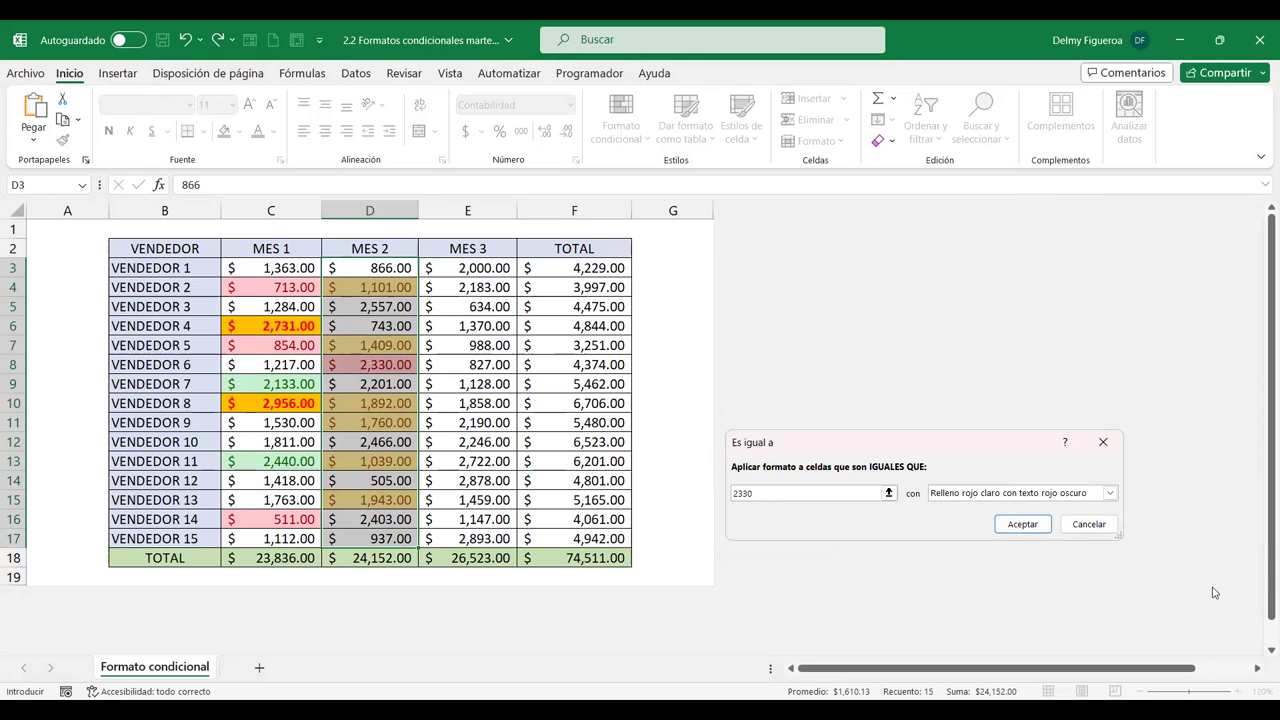
pyautogui.click(1110, 494)
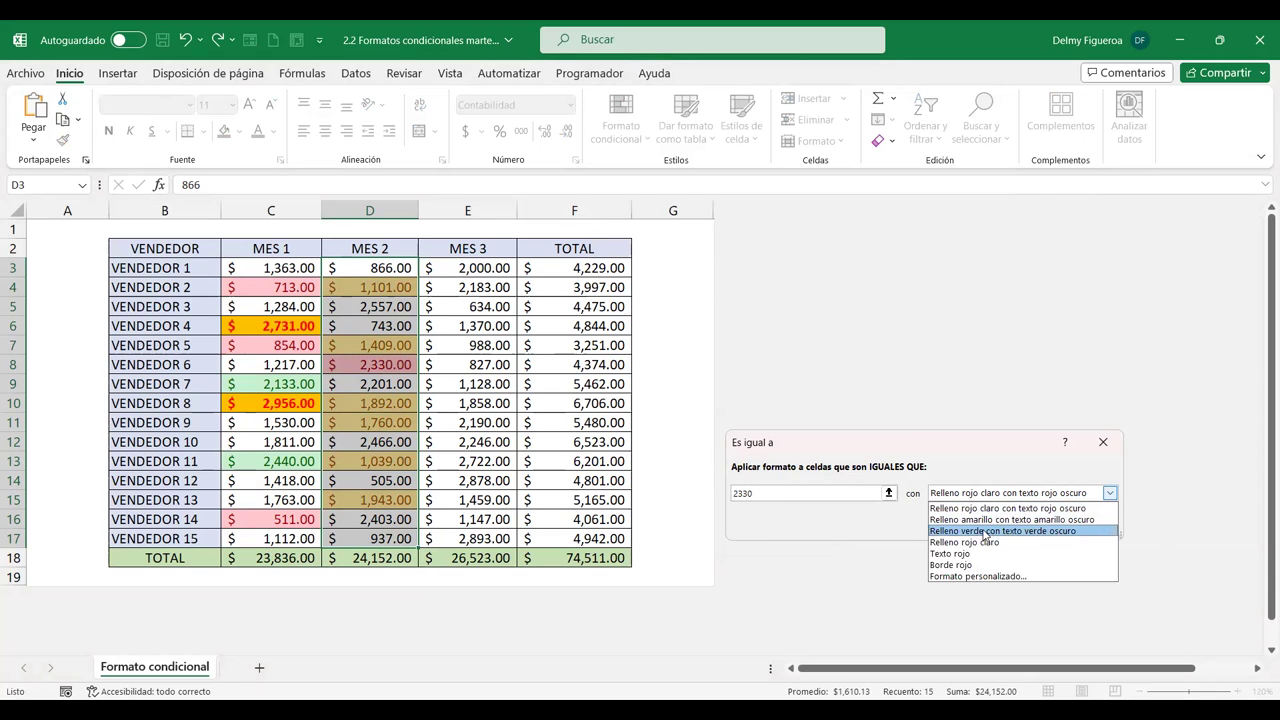
pyautogui.click(987, 531)
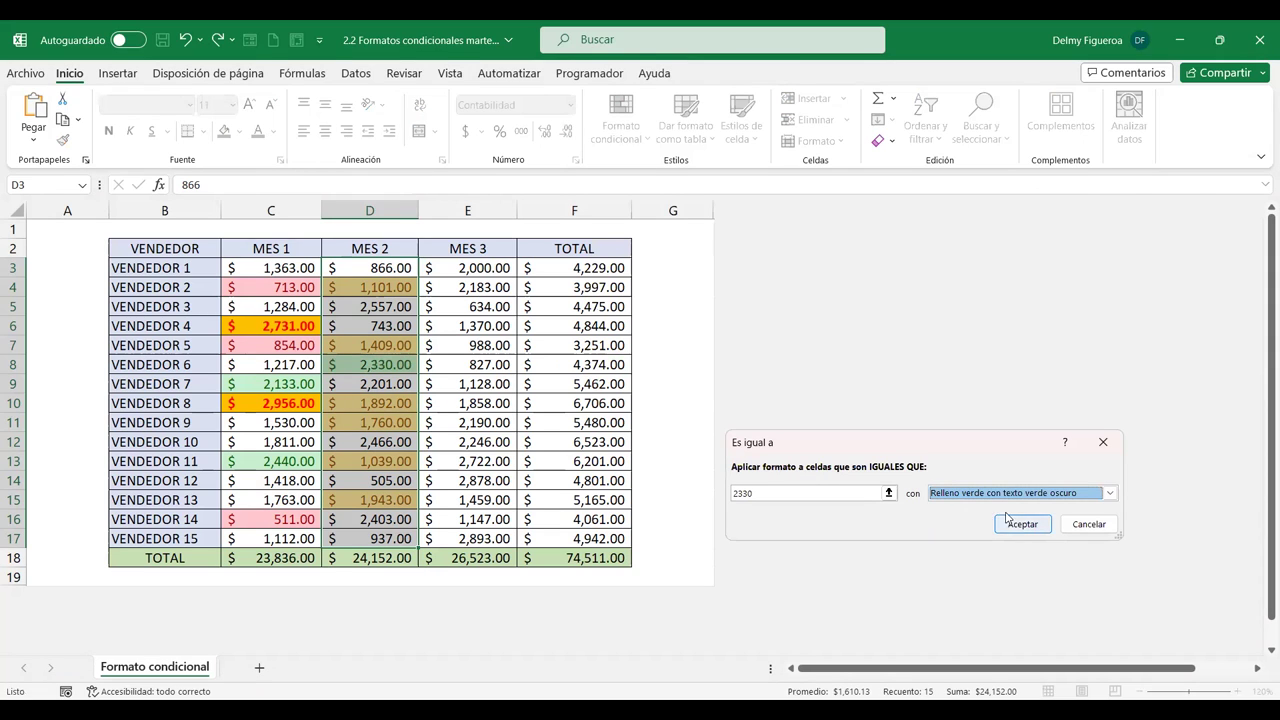
pyautogui.click(1021, 530)
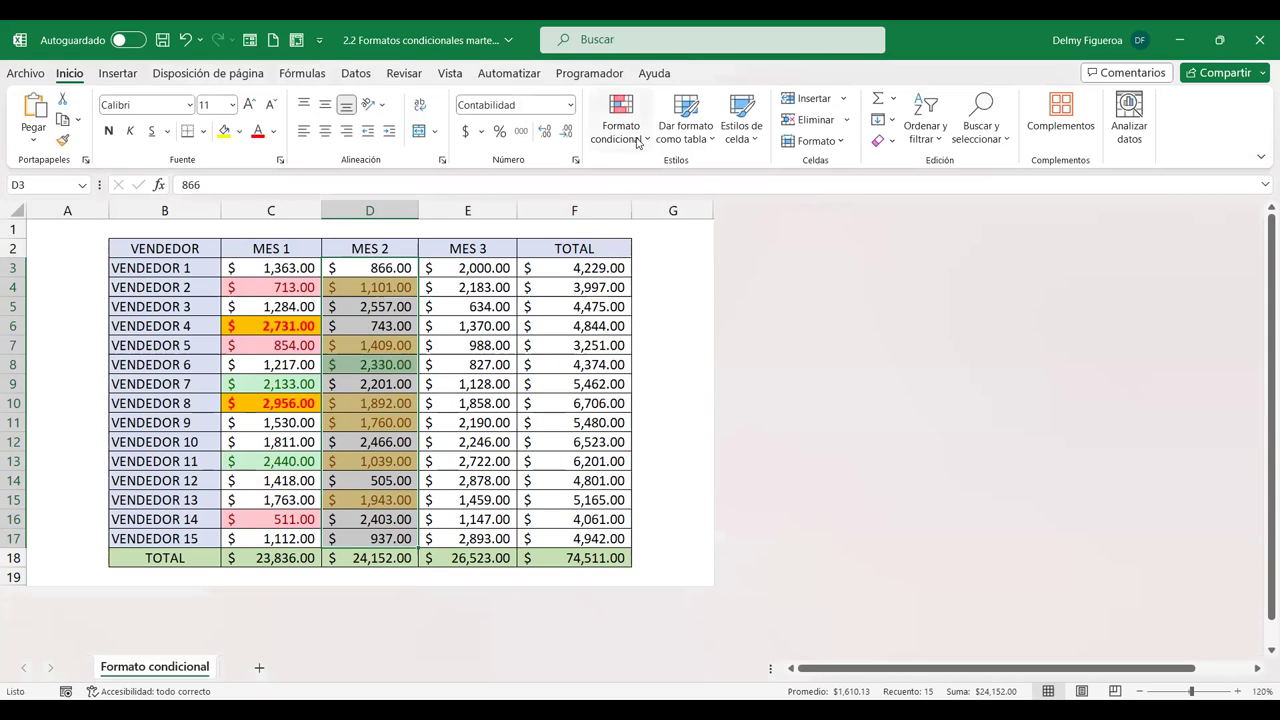
pyautogui.click(622, 125)
pyautogui.moveTo(665, 168)
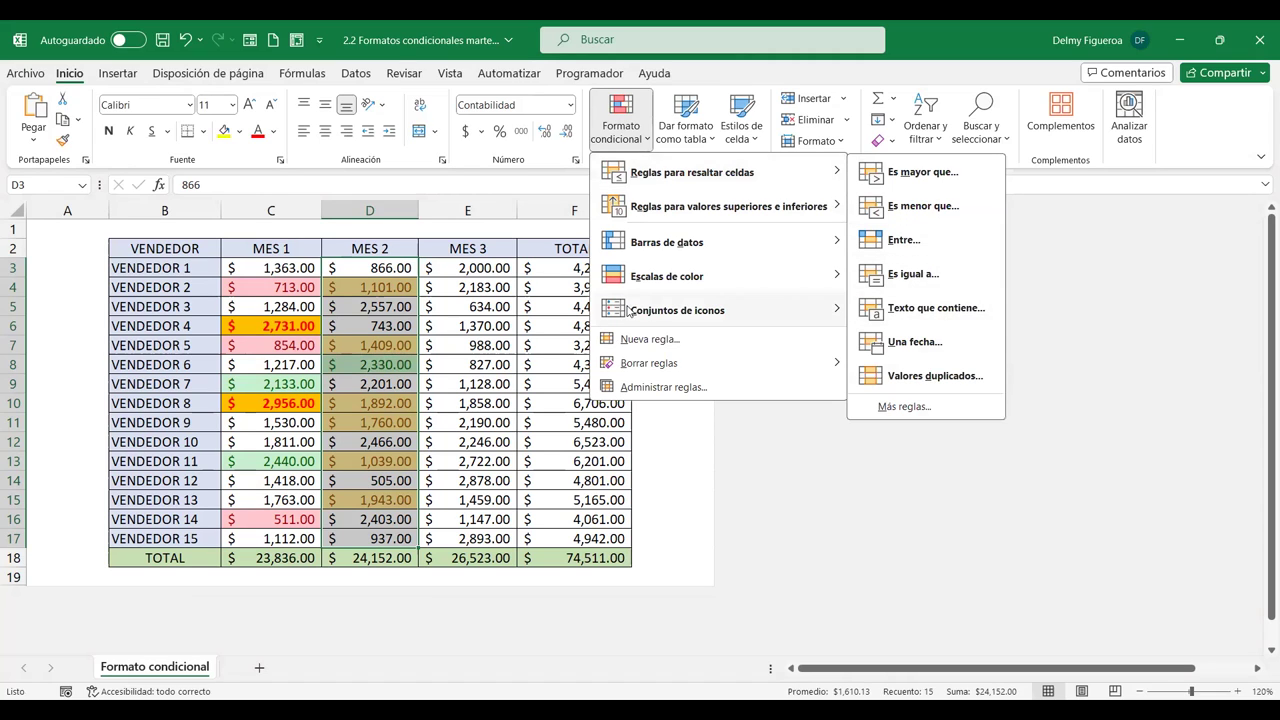
pyautogui.click(543, 289)
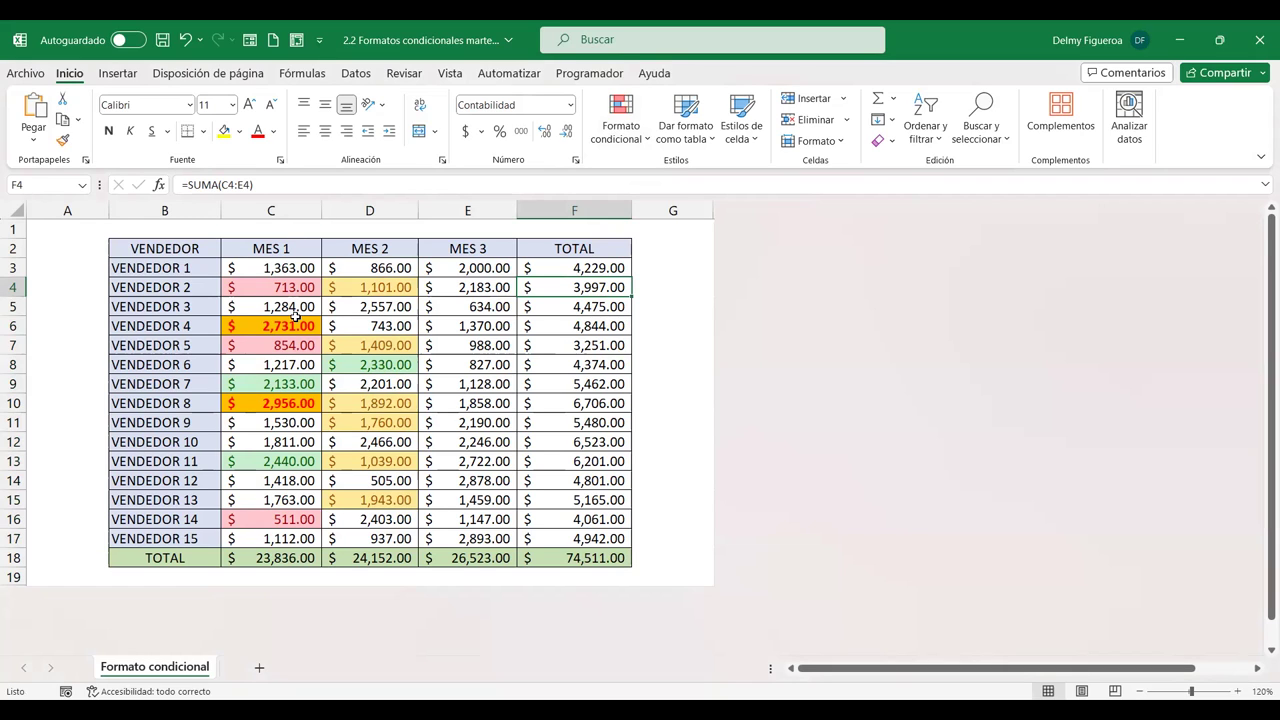
pyautogui.click(494, 322)
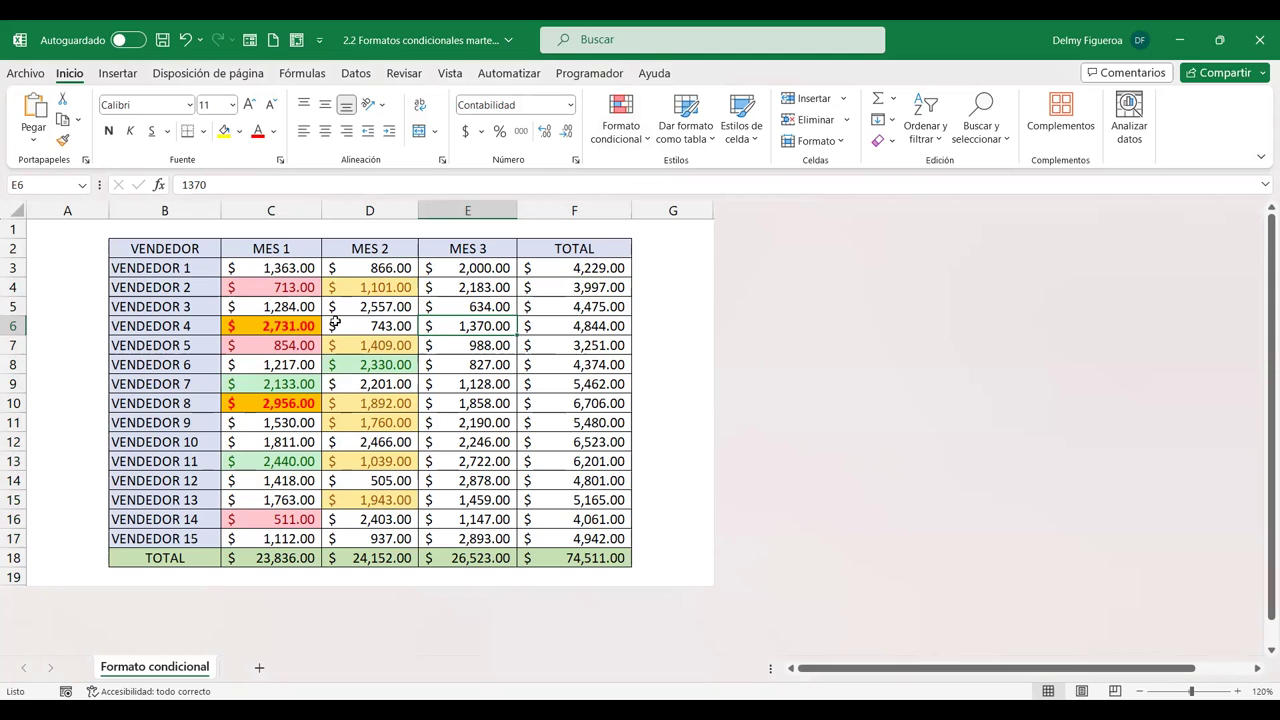
pyautogui.click(182, 268)
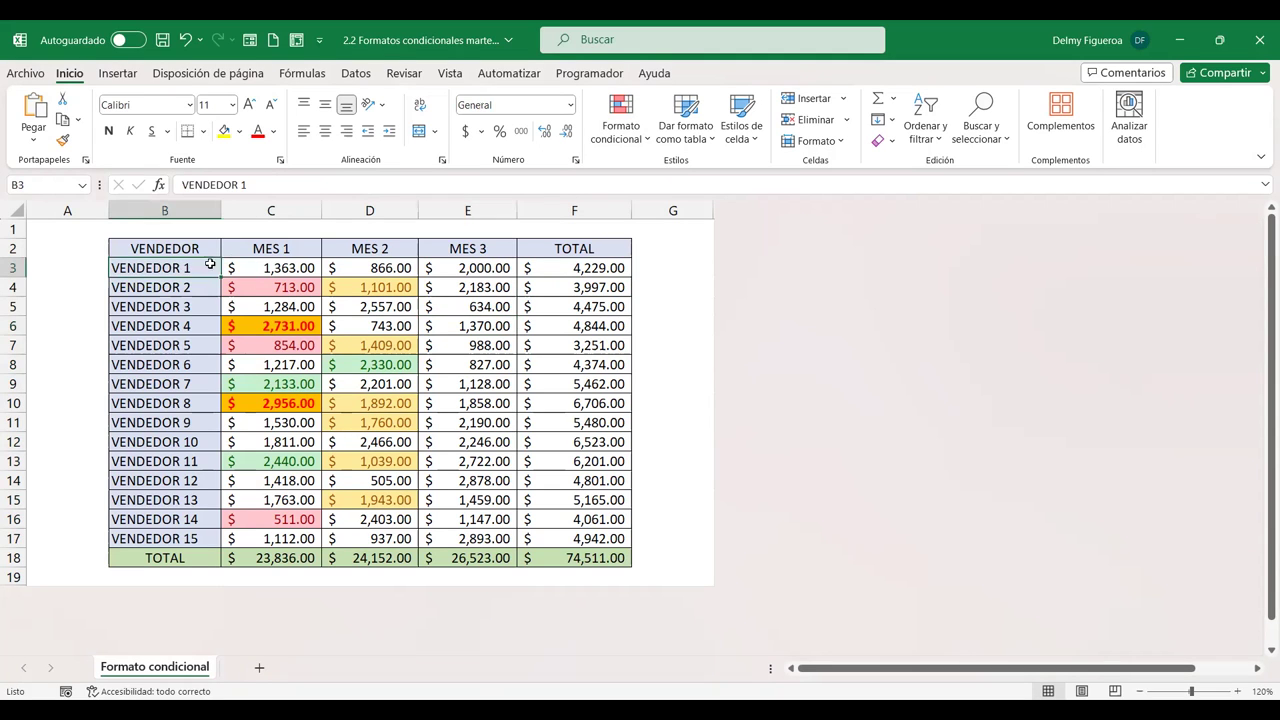
# - Type the PROMEDIO DE META header into G2, beside TOTAL
pyautogui.click(657, 270)
pyautogui.click(654, 246)
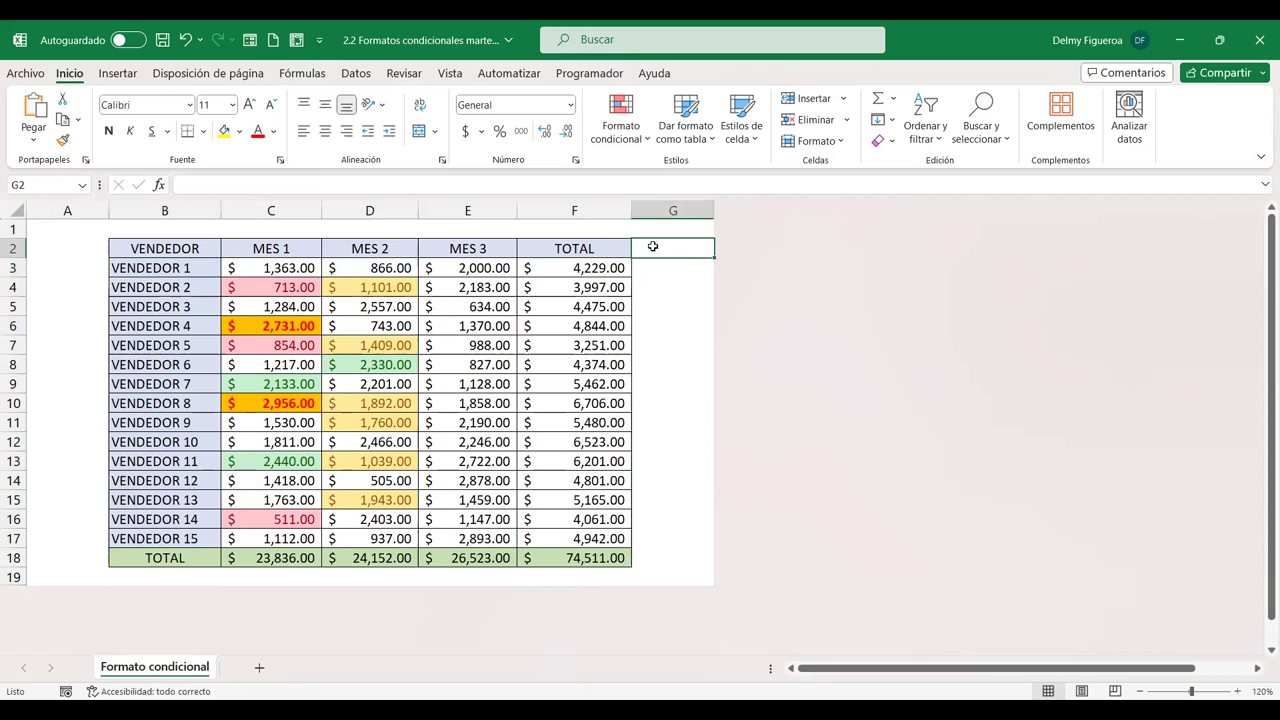
pyautogui.press('Left')
pyautogui.hotkey('ctrl', 'c')
pyautogui.press('Right')
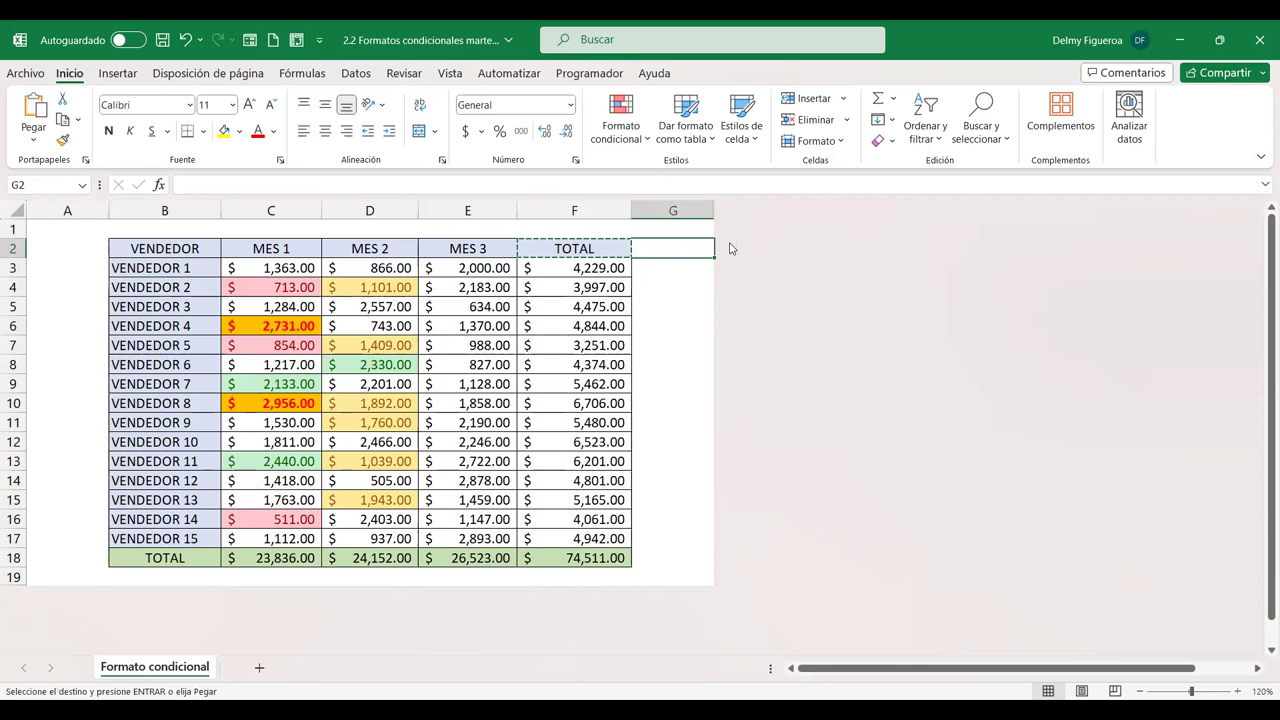
pyautogui.write('PROMEDIOS')
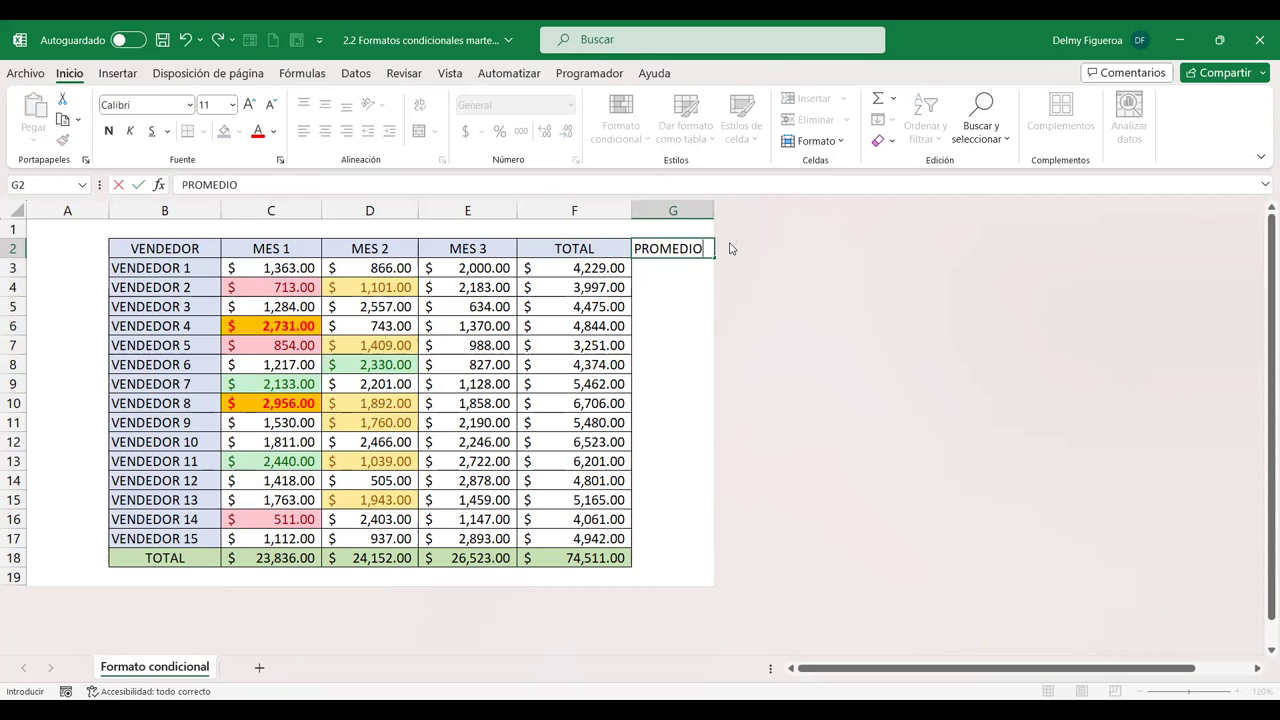
pyautogui.write('DE META')
pyautogui.press('Return')
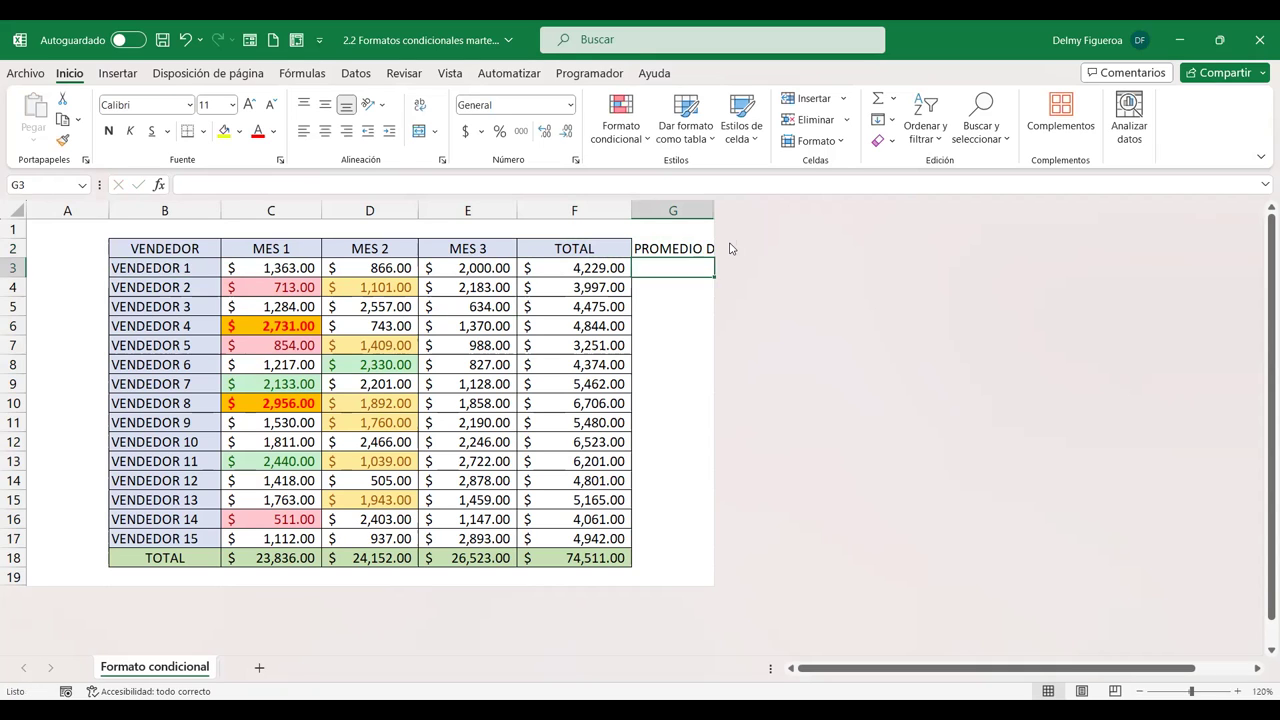
# - Wrap the G2 header onto two lines and centre it horizontally and vertically
pyautogui.press('Up')
pyautogui.press('Left')
pyautogui.press('Right')
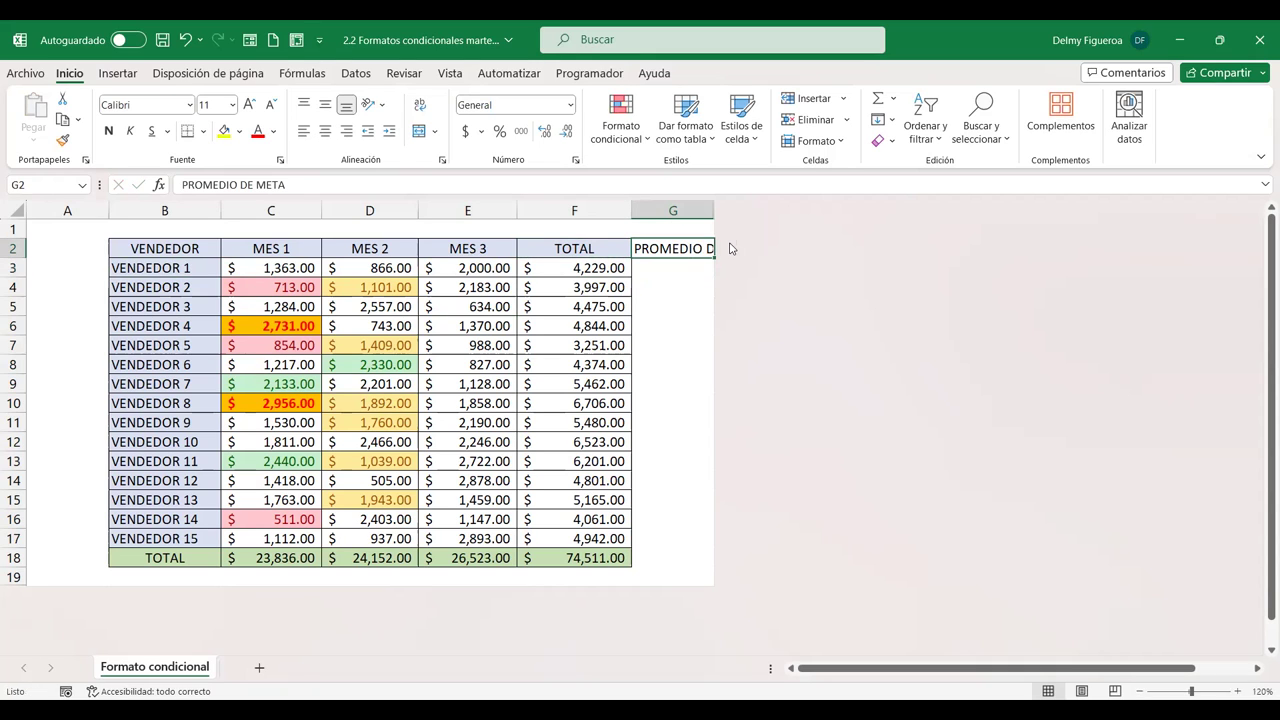
pyautogui.click(418, 108)
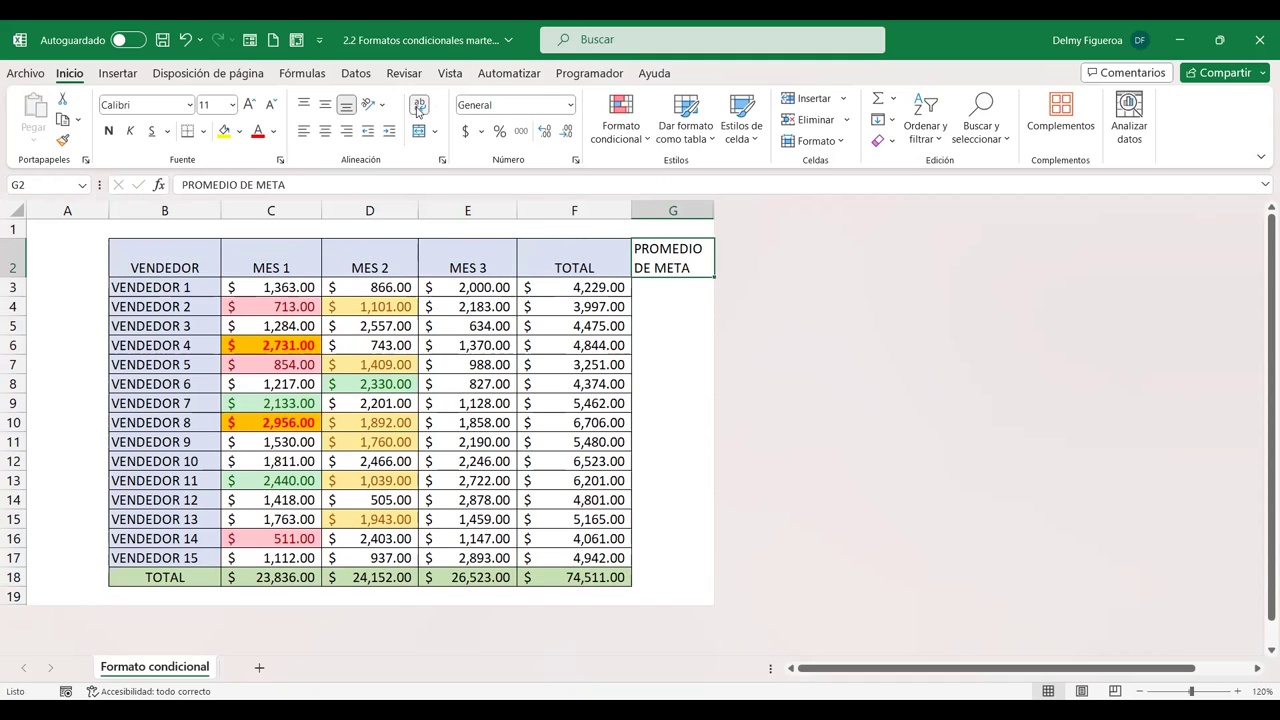
pyautogui.click(325, 131)
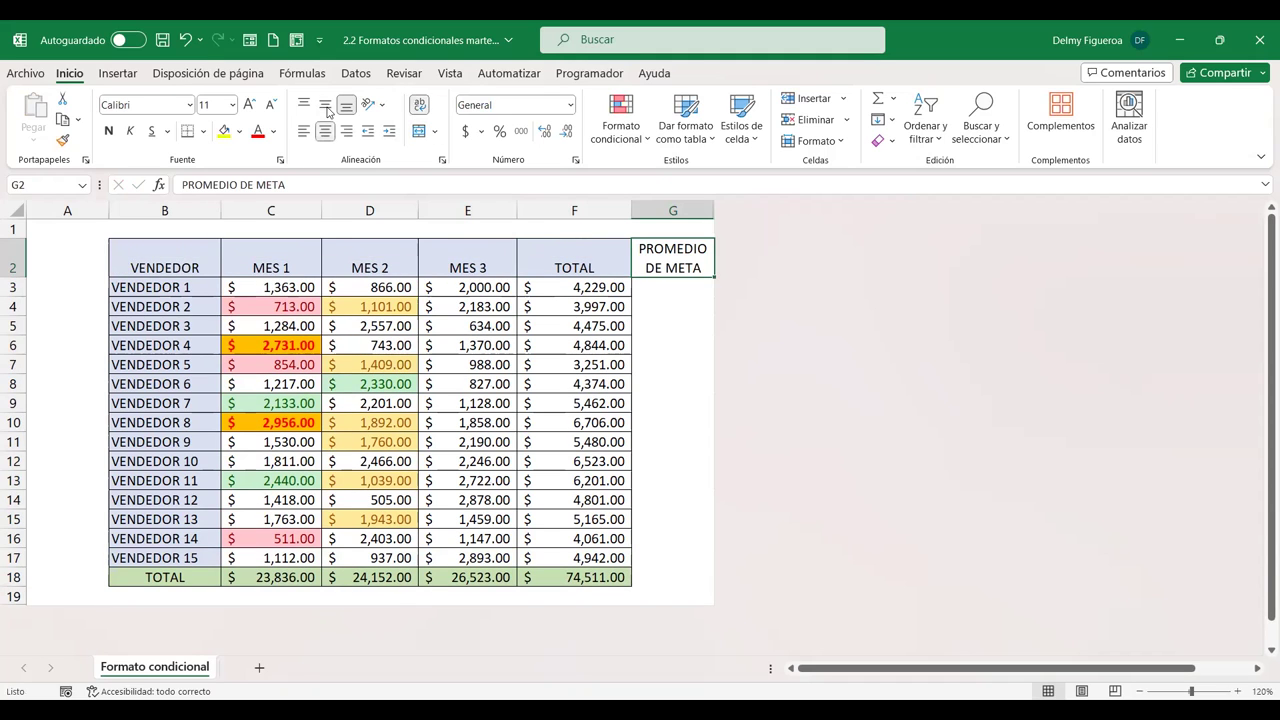
pyautogui.click(325, 104)
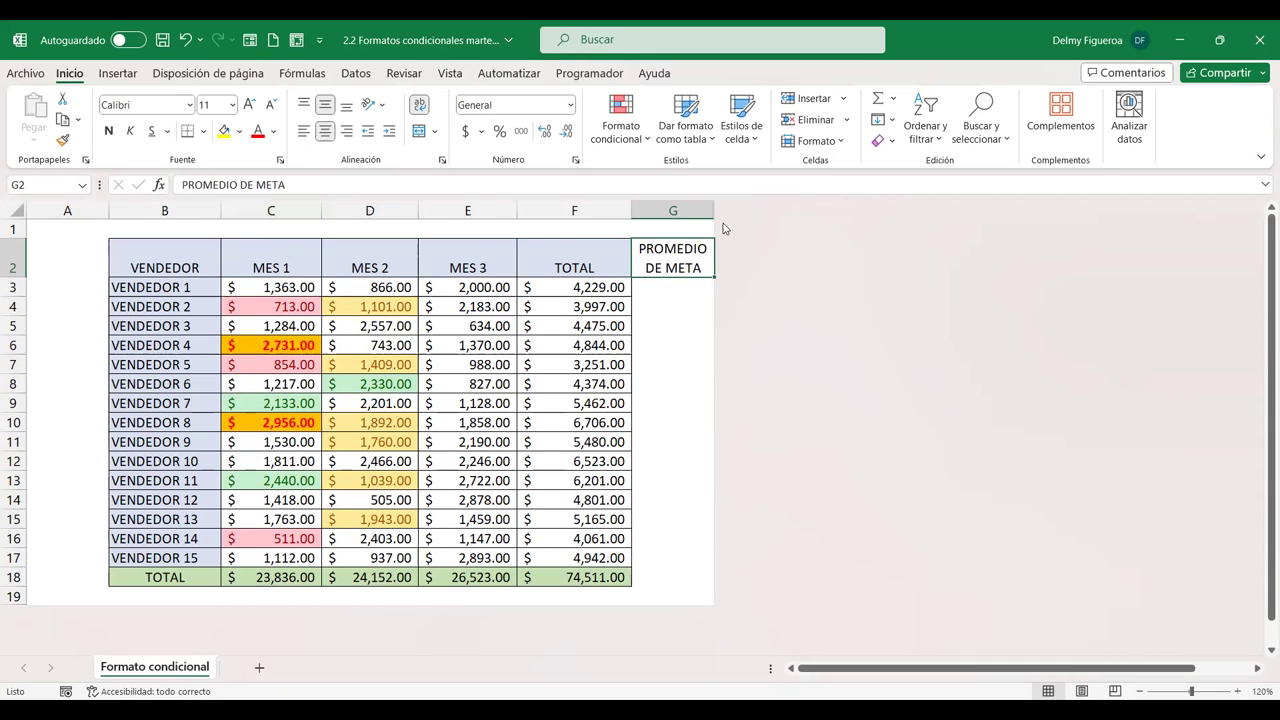
pyautogui.click(648, 145)
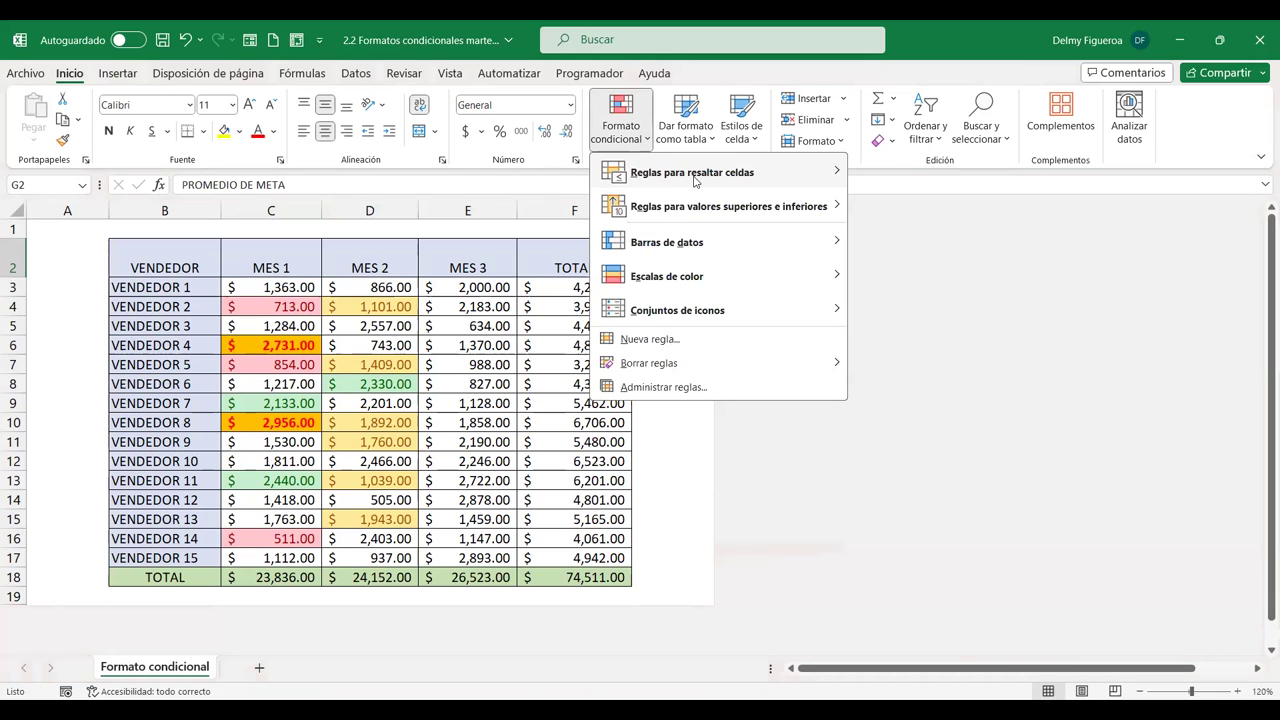
pyautogui.moveTo(697, 180)
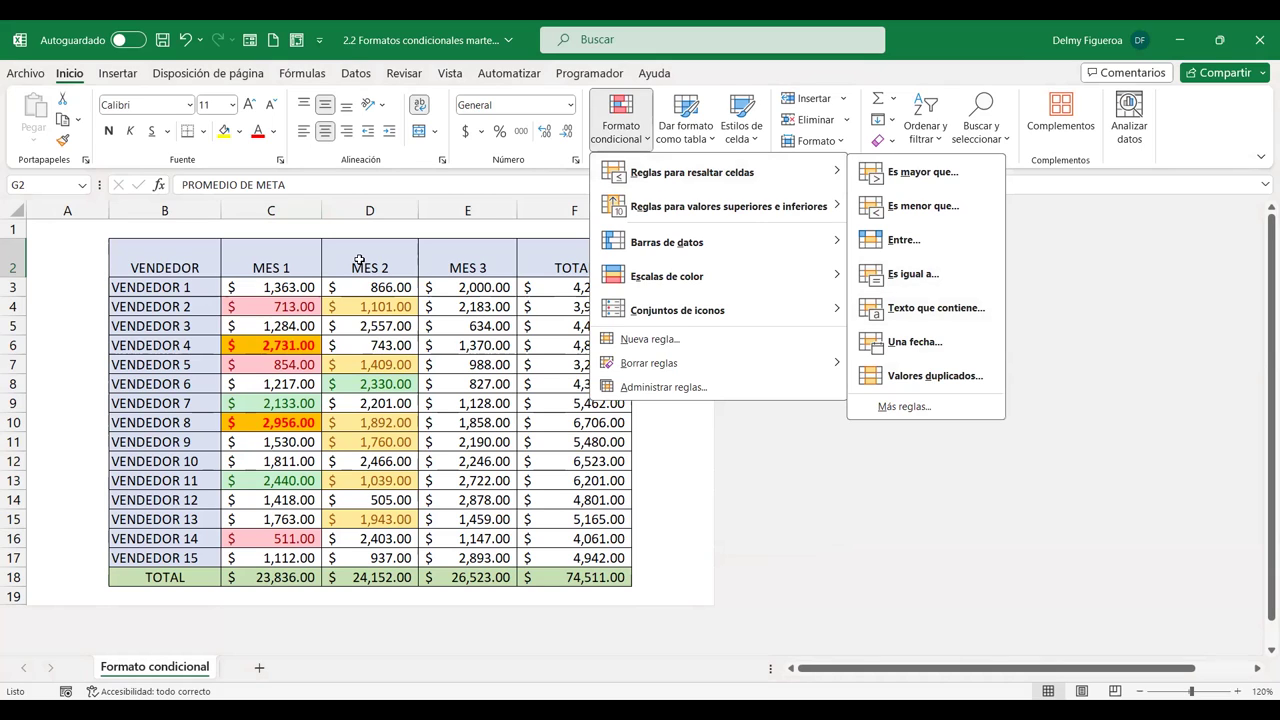
pyautogui.click(658, 272)
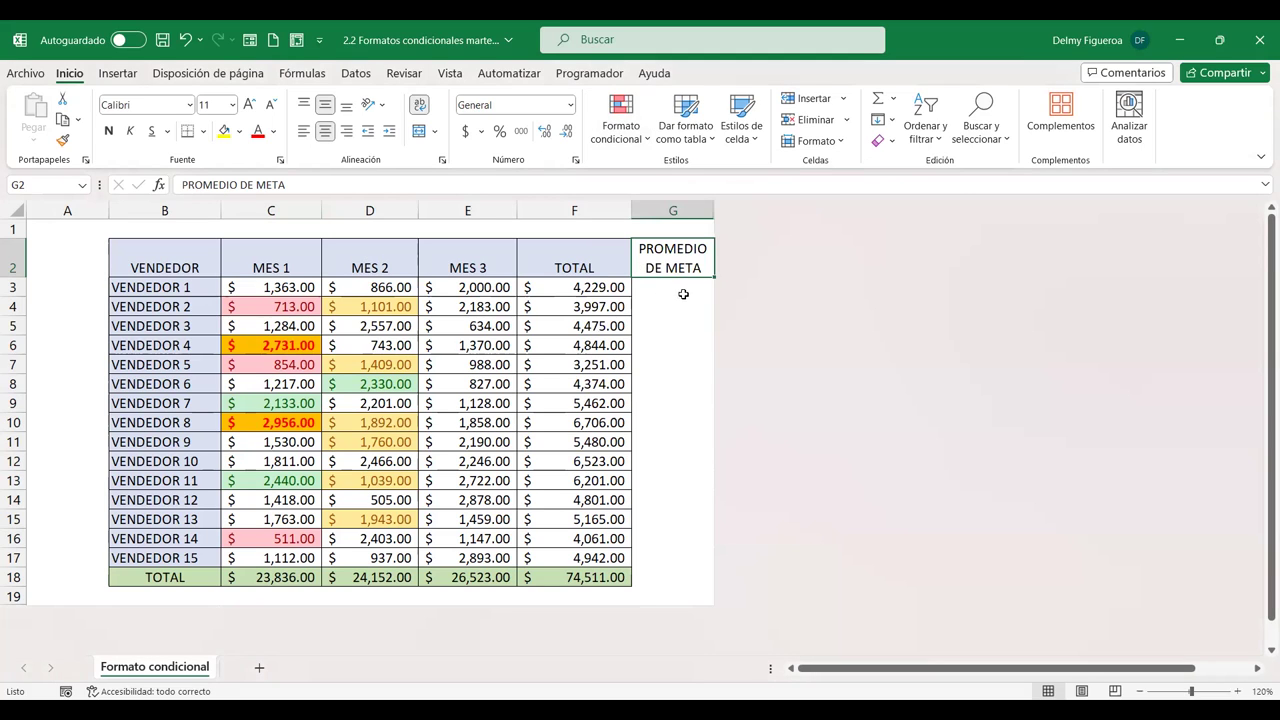
pyautogui.click(283, 206)
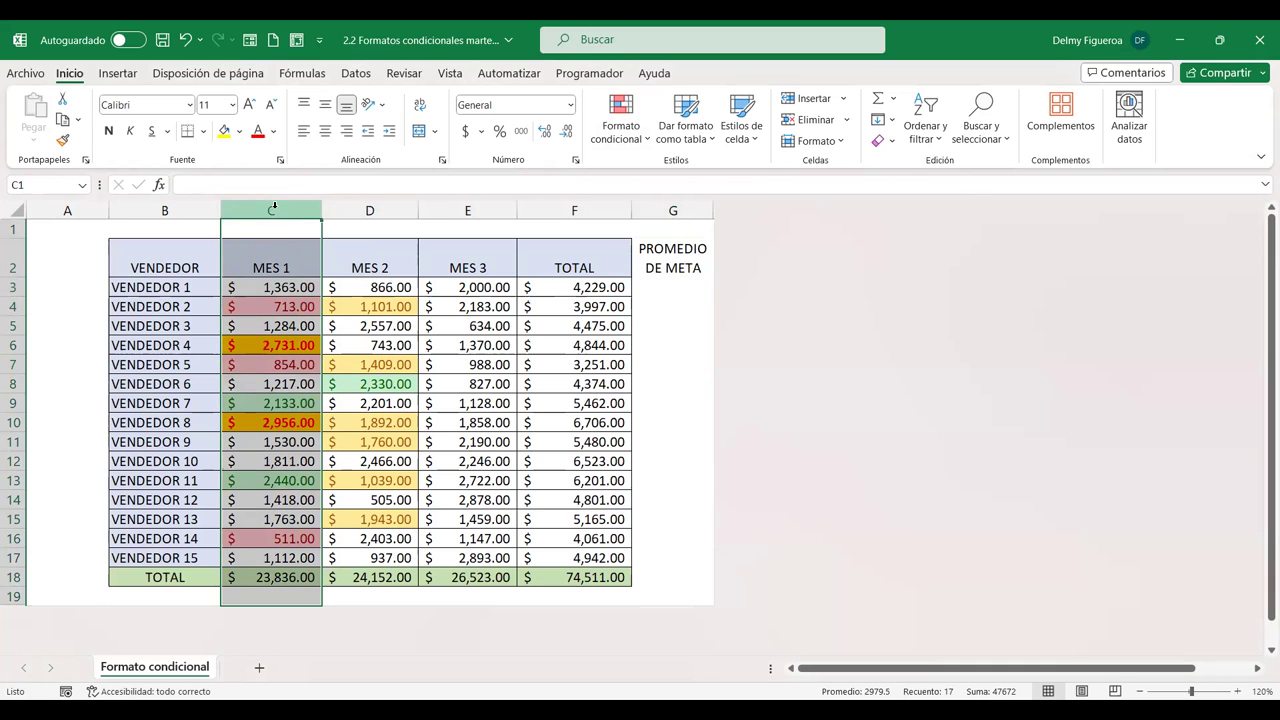
# - Insert a blank column before MES 1 and title it SUCURSALES in C2
pyautogui.rightClick(278, 209)
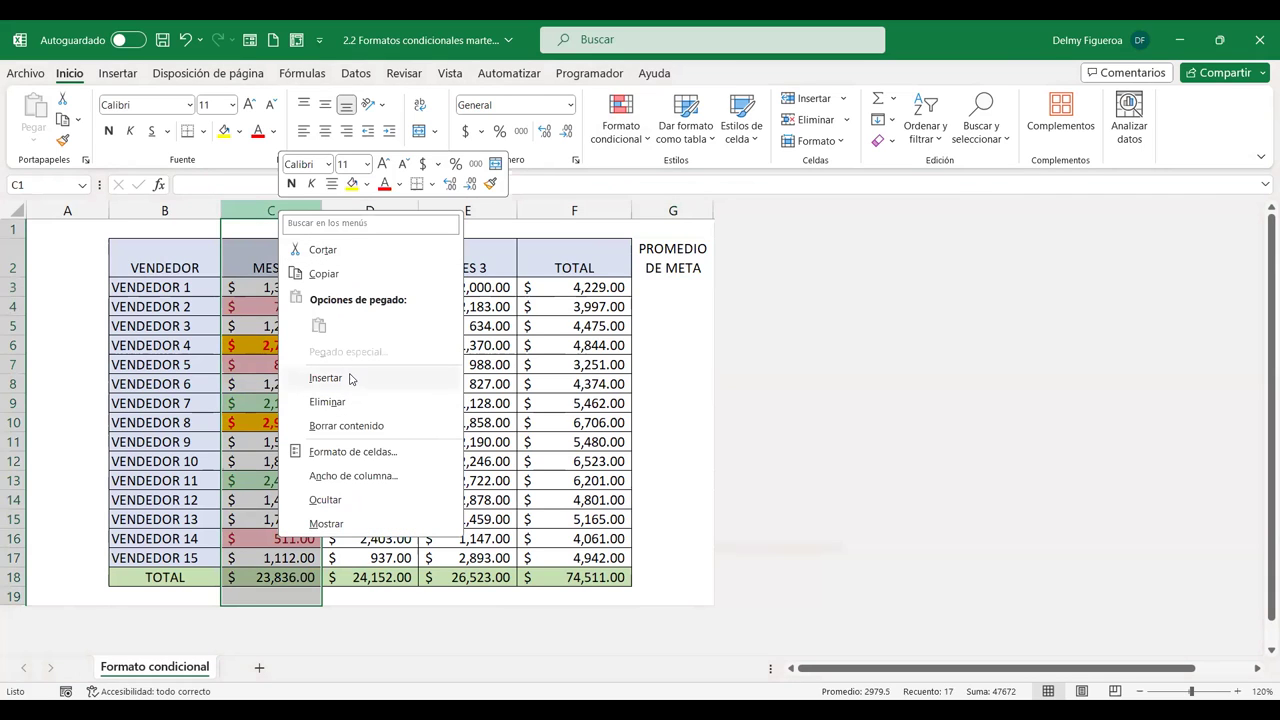
pyautogui.press('i')
pyautogui.click(245, 250)
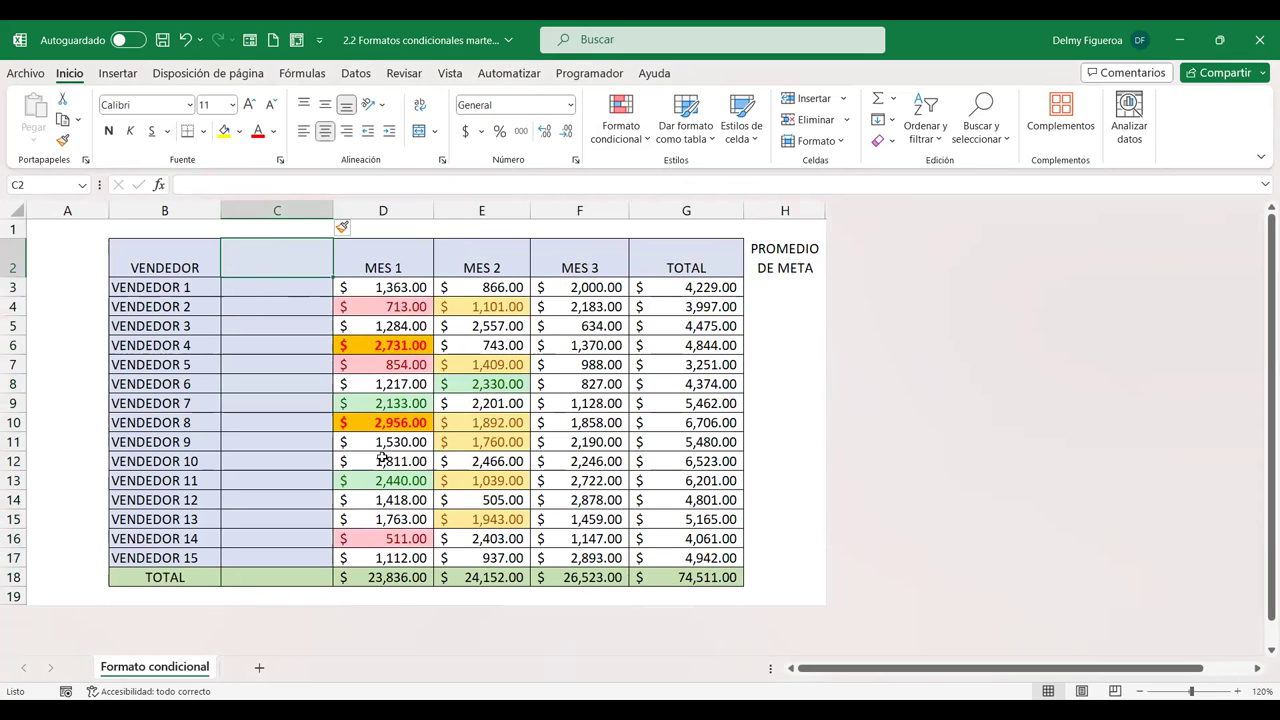
pyautogui.write('SUCRUSALES')
pyautogui.press('BackSpace')
pyautogui.press('BackSpace')
pyautogui.press('BackSpace')
pyautogui.press('BackSpace')
pyautogui.press('BackSpace')
pyautogui.press('BackSpace')
pyautogui.press('BackSpace')
pyautogui.write('URSALES')
pyautogui.press('Return')
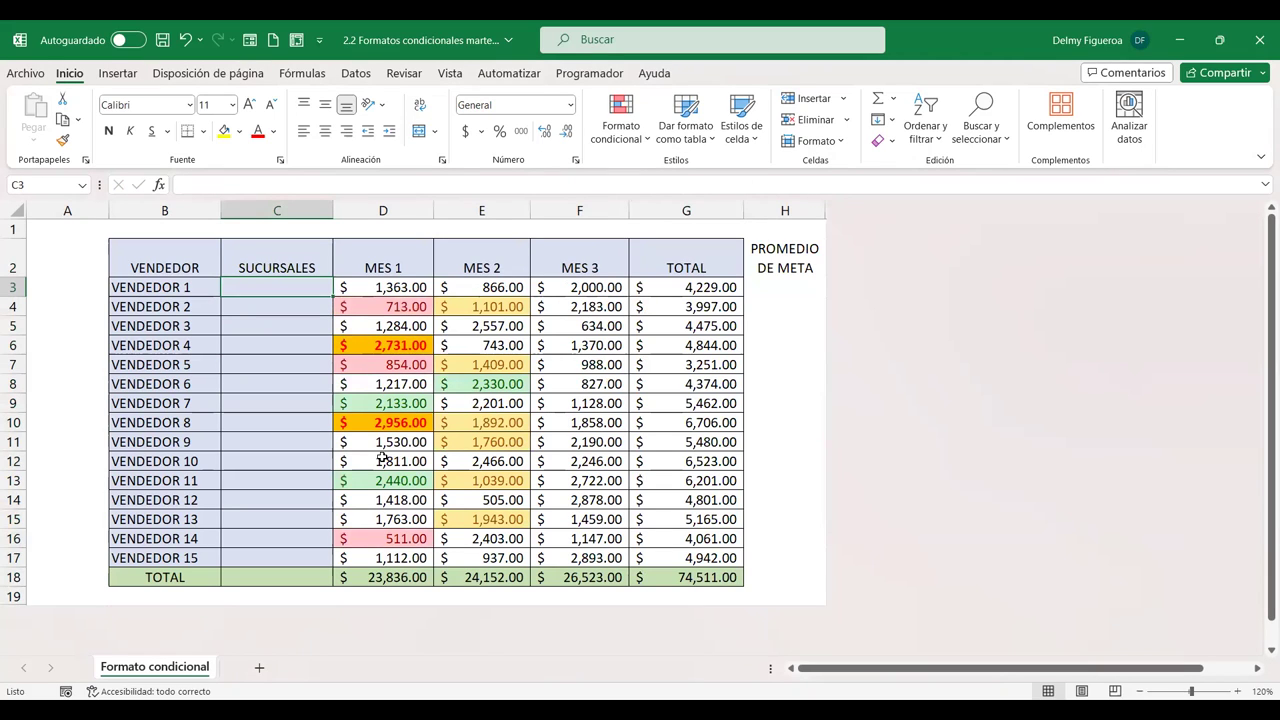
# - Enter Centro, Paracentral, Oriente and Occidente in cells C3 to C6
pyautogui.write('Centro')
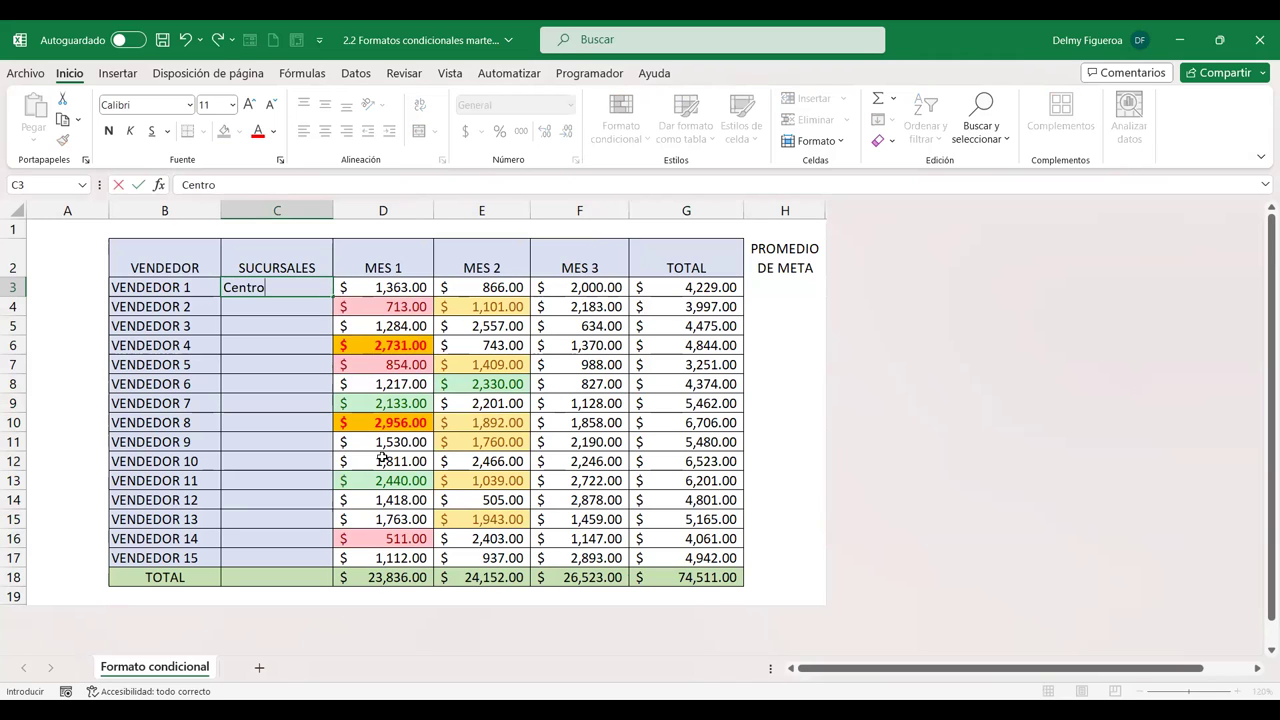
pyautogui.press('Return')
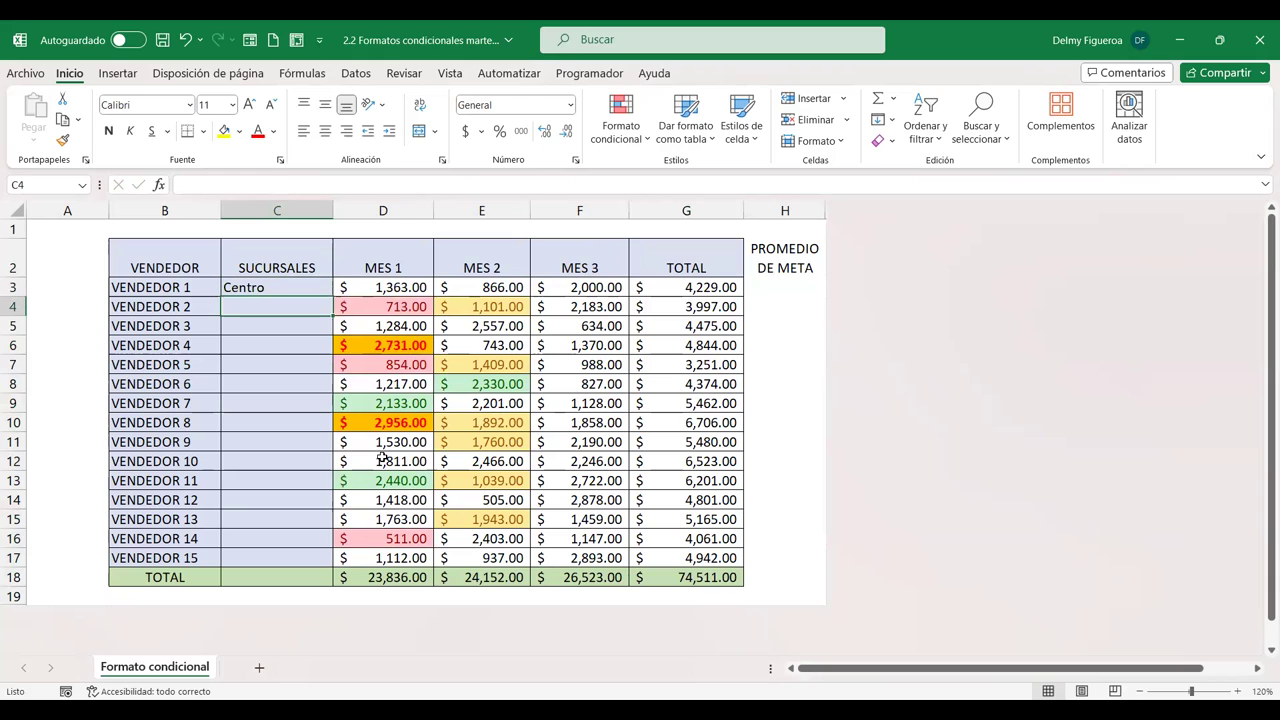
pyautogui.write('Paracentral')
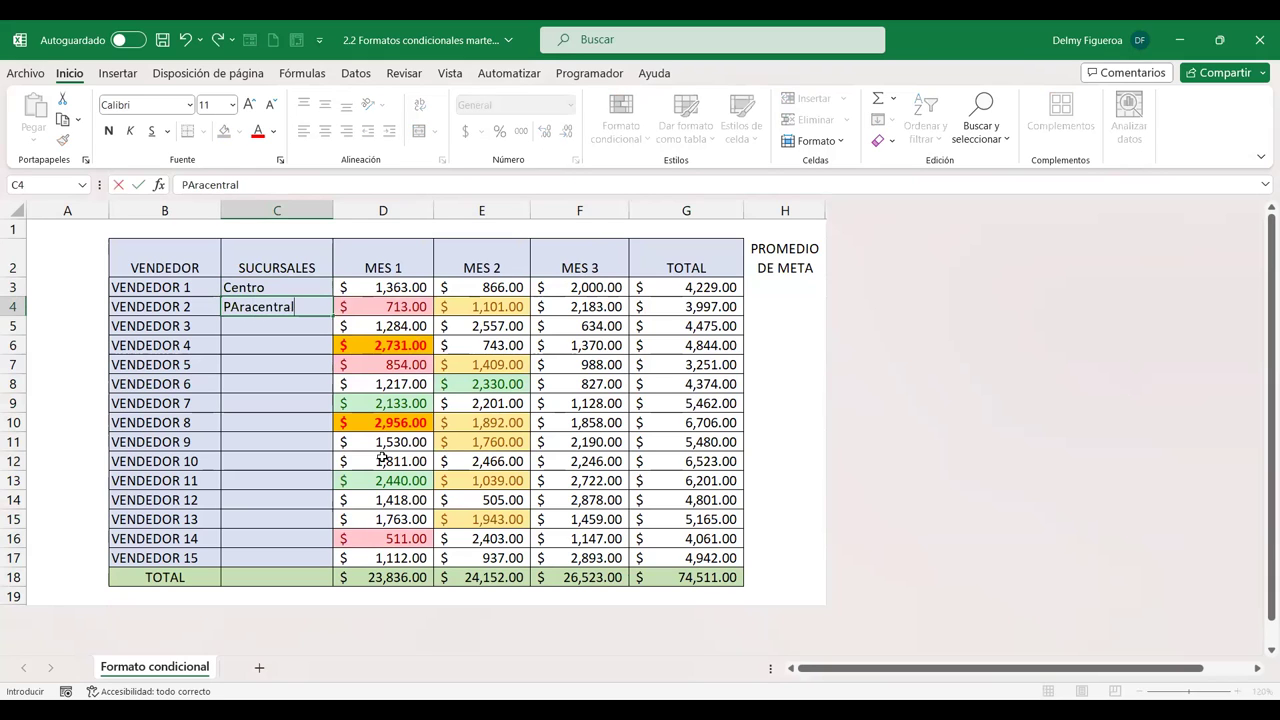
pyautogui.press('Return')
pyautogui.write('Oriente')
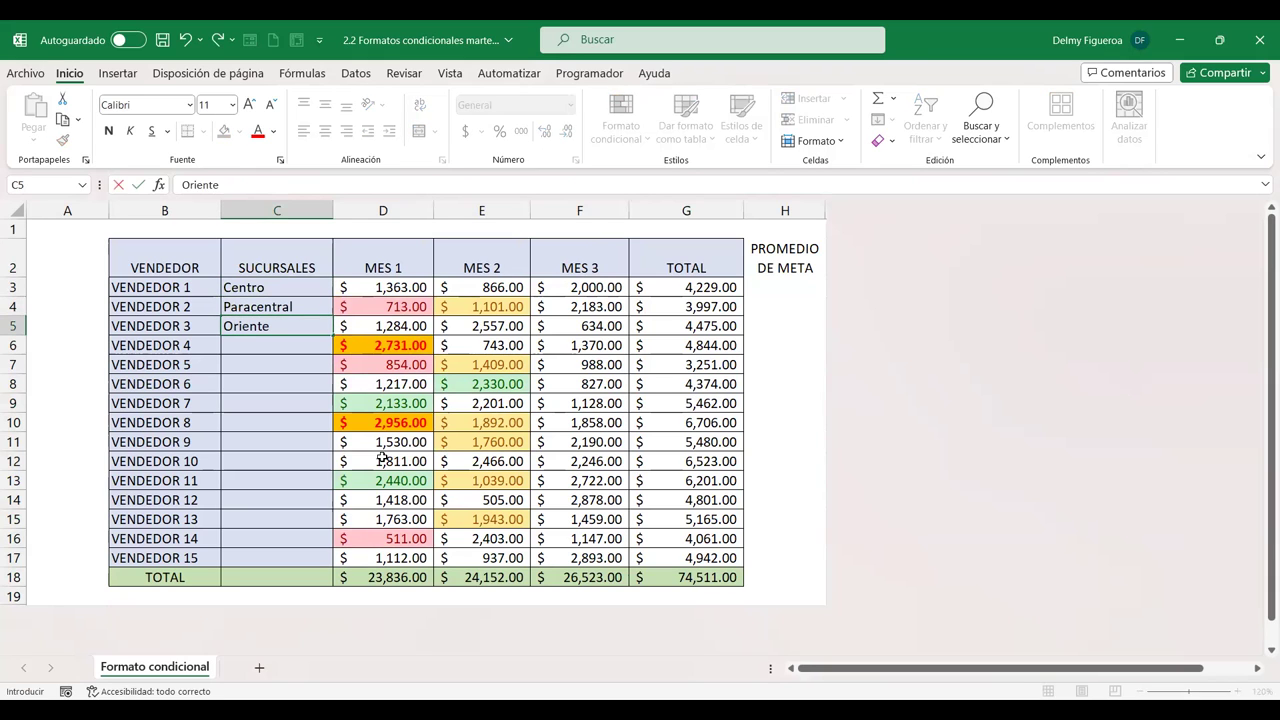
pyautogui.press('Return')
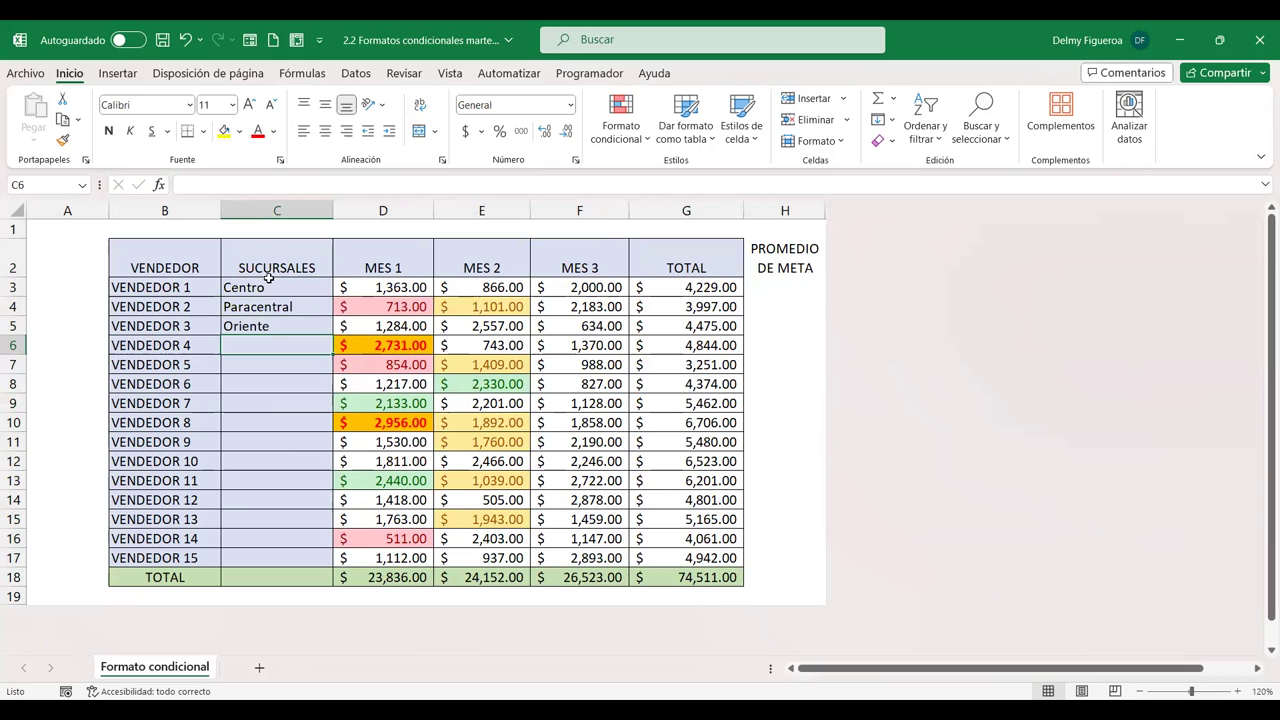
pyautogui.moveTo(268, 282); pyautogui.dragTo(268, 326)
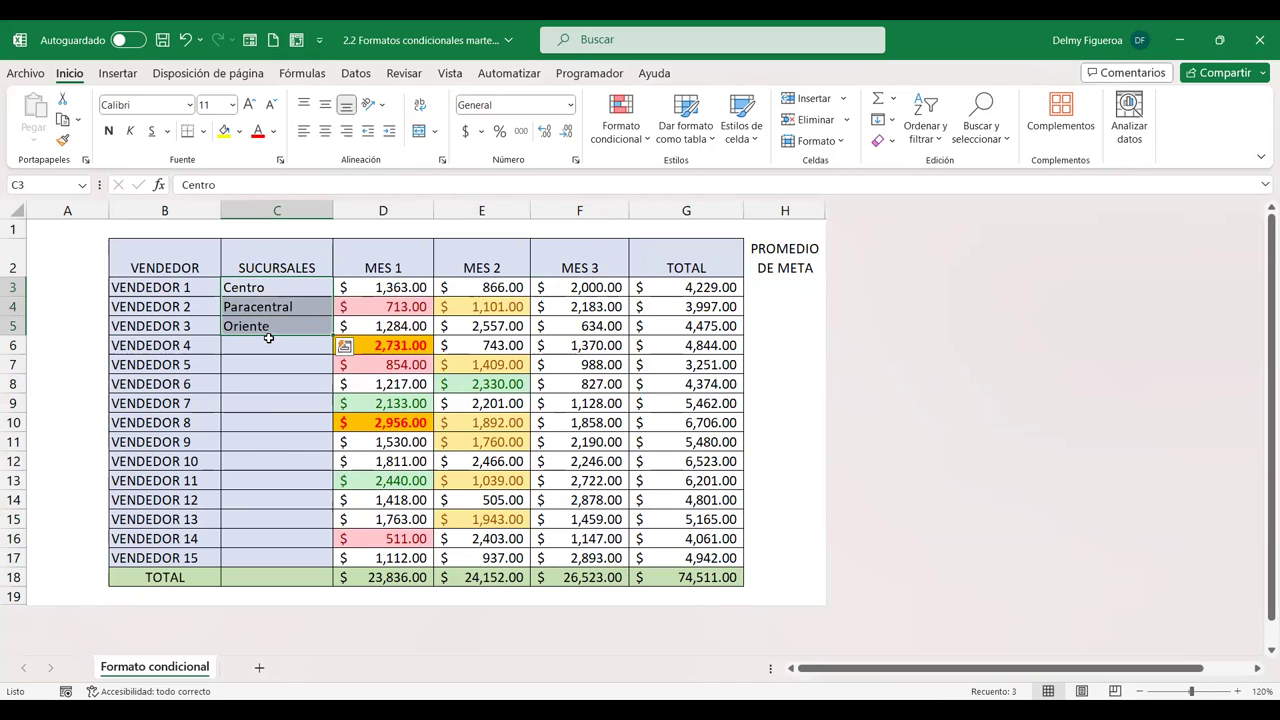
pyautogui.click(268, 338)
pyautogui.write('Occidente')
pyautogui.press('Return')
# - Fill the four-branch pattern down to row 17 and select C3:C17
pyautogui.moveTo(289, 287); pyautogui.dragTo(290, 355)
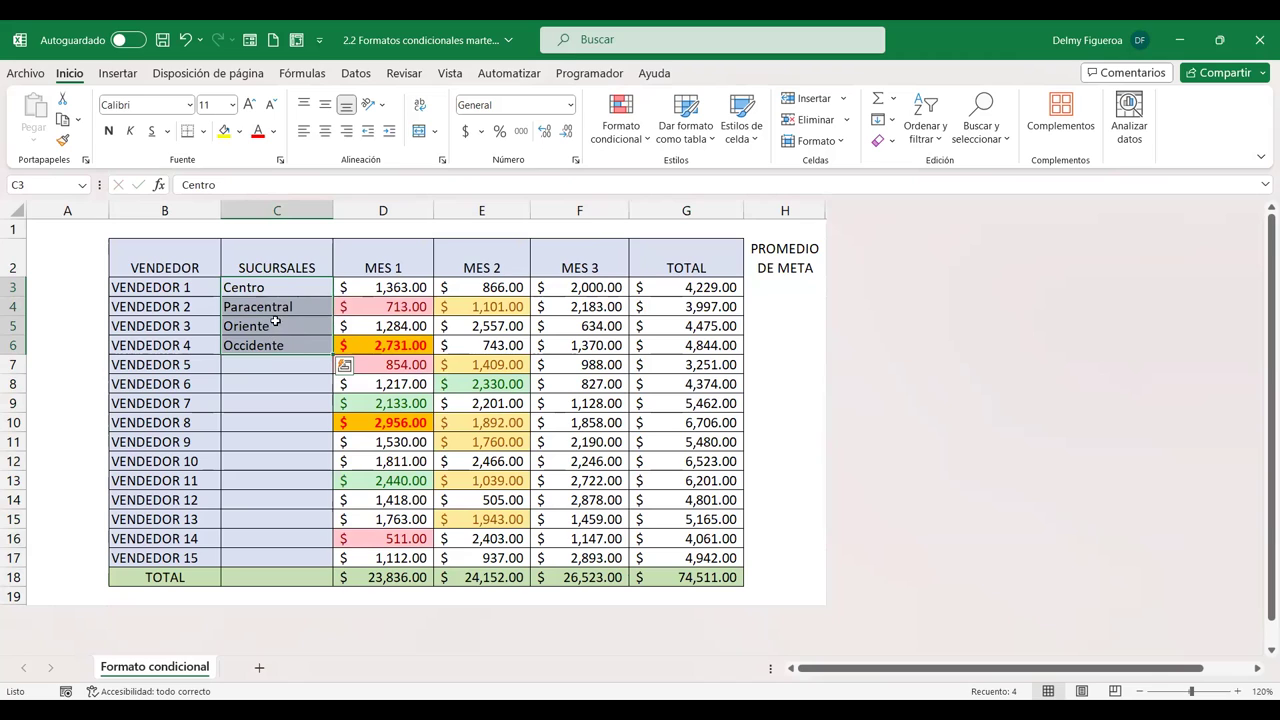
pyautogui.moveTo(337, 354); pyautogui.dragTo(332, 371)
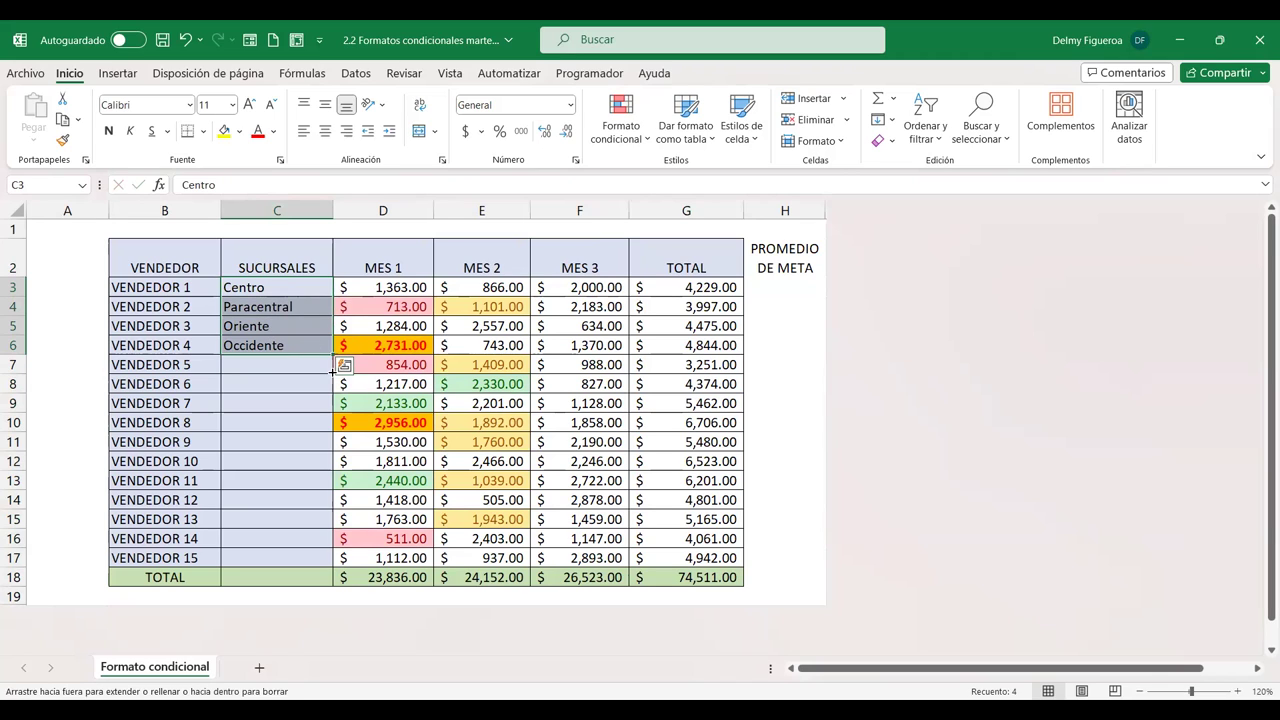
pyautogui.moveTo(312, 560); pyautogui.dragTo(312, 560)
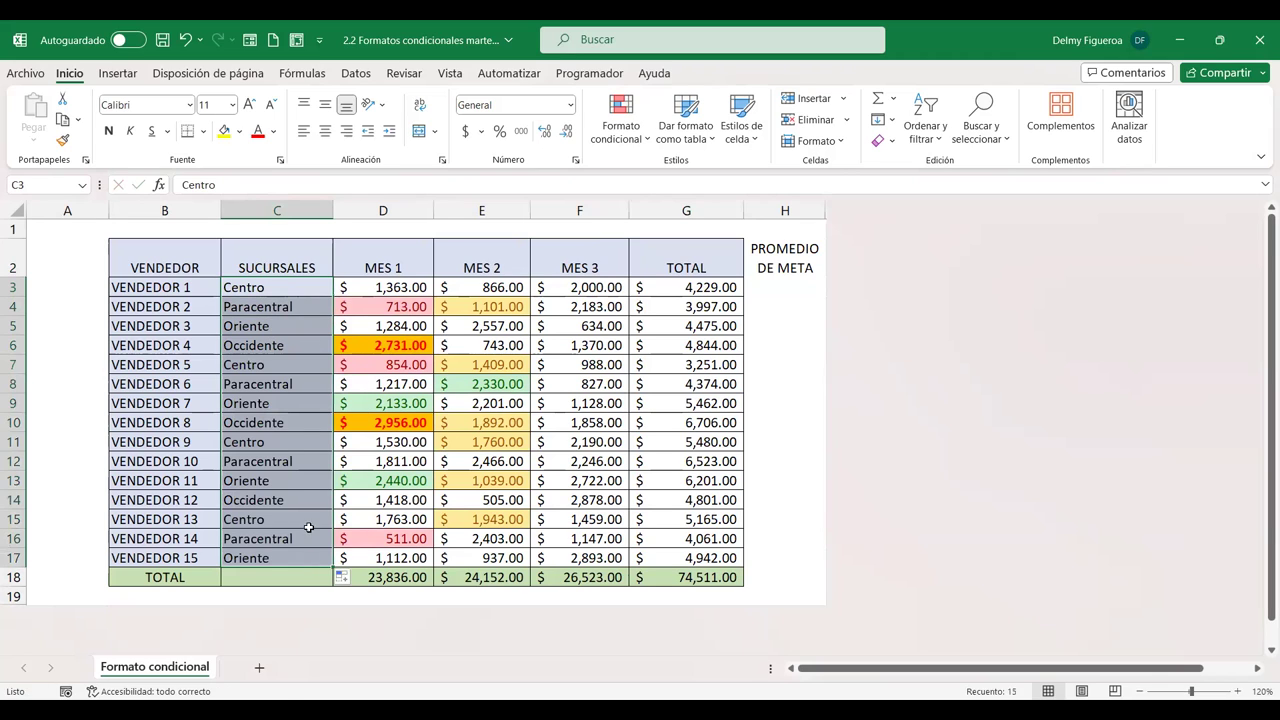
pyautogui.click(293, 285)
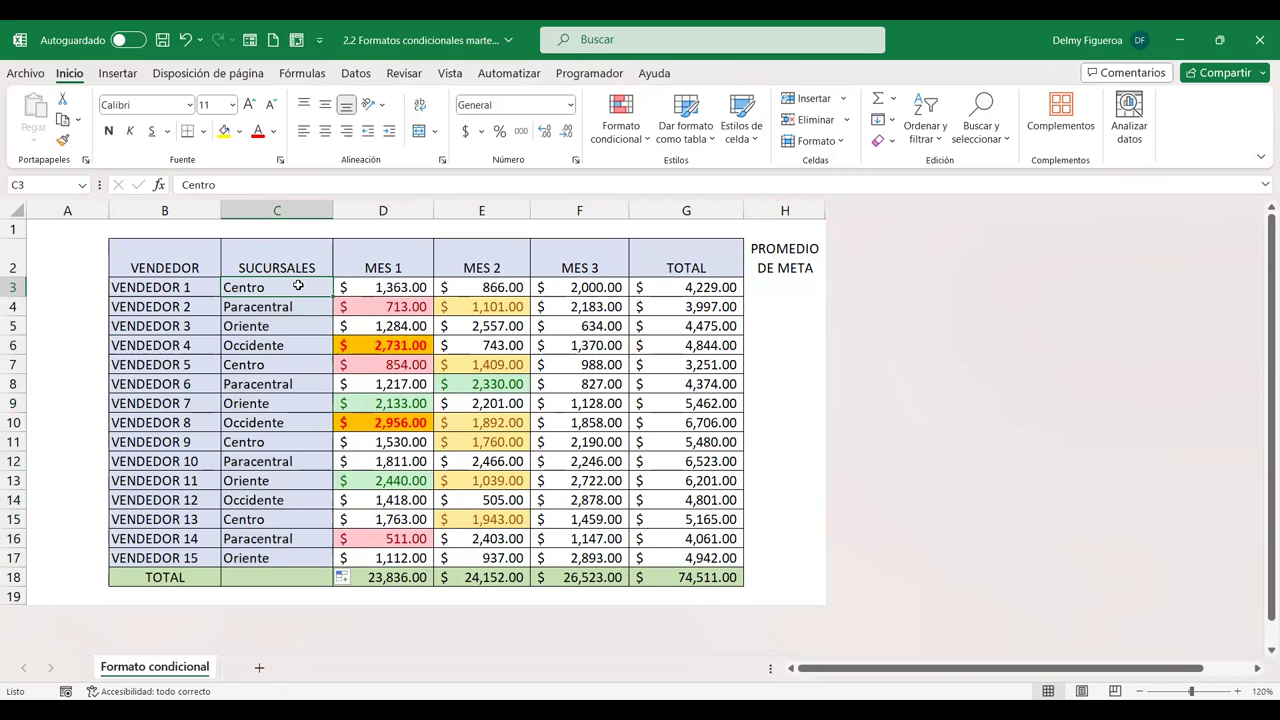
pyautogui.moveTo(298, 283); pyautogui.dragTo(290, 558)
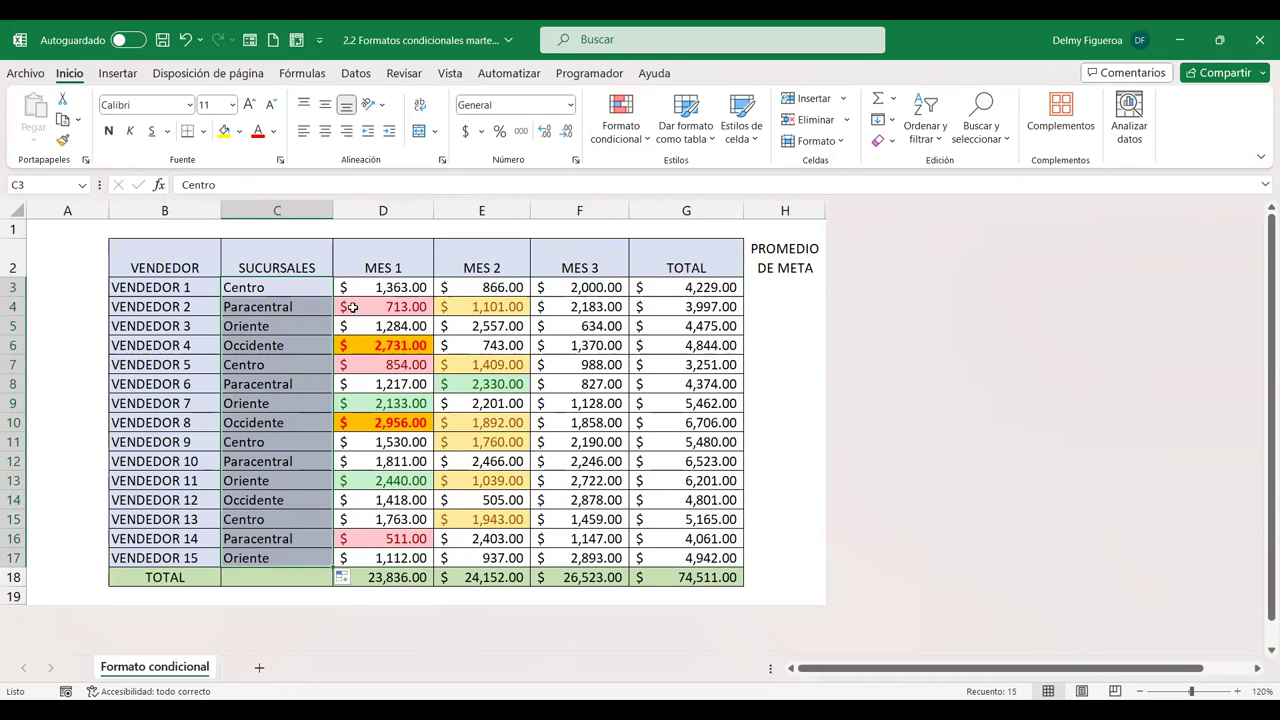
# - Add a Text That Contains rule for 'Occidente' with light red fill and dark red text
pyautogui.click(645, 140)
pyautogui.moveTo(648, 173)
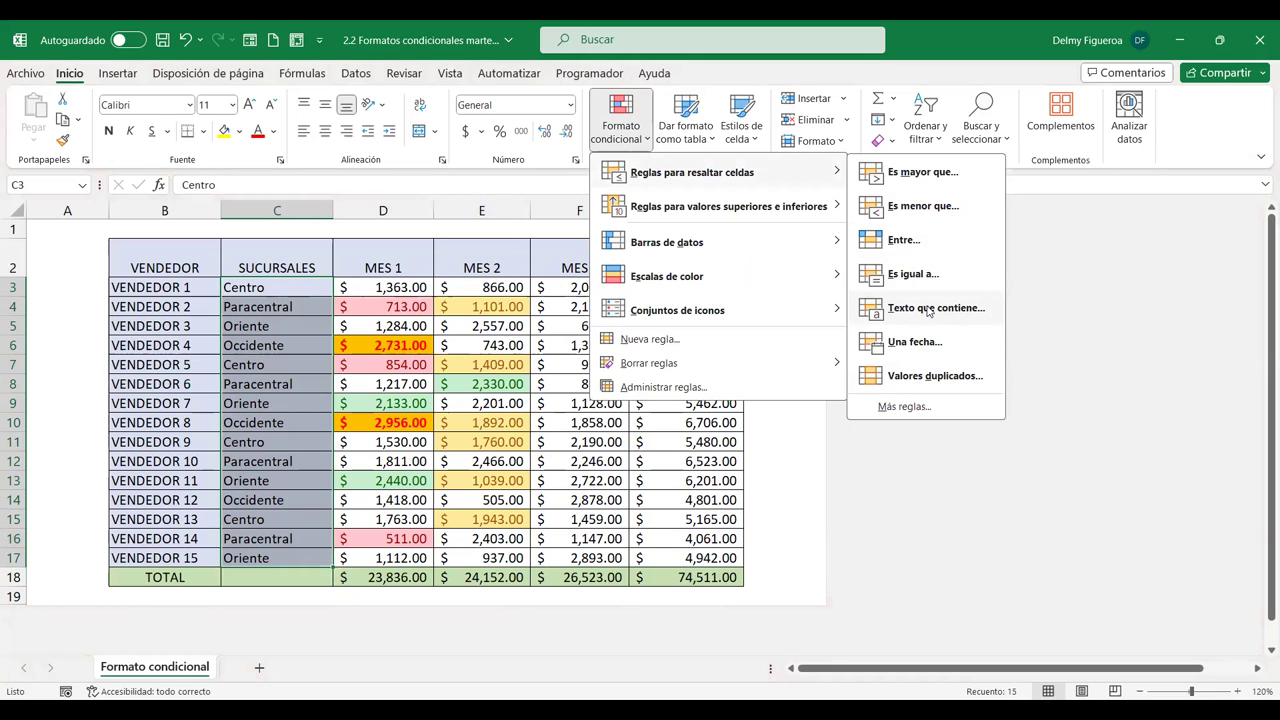
pyautogui.click(910, 307)
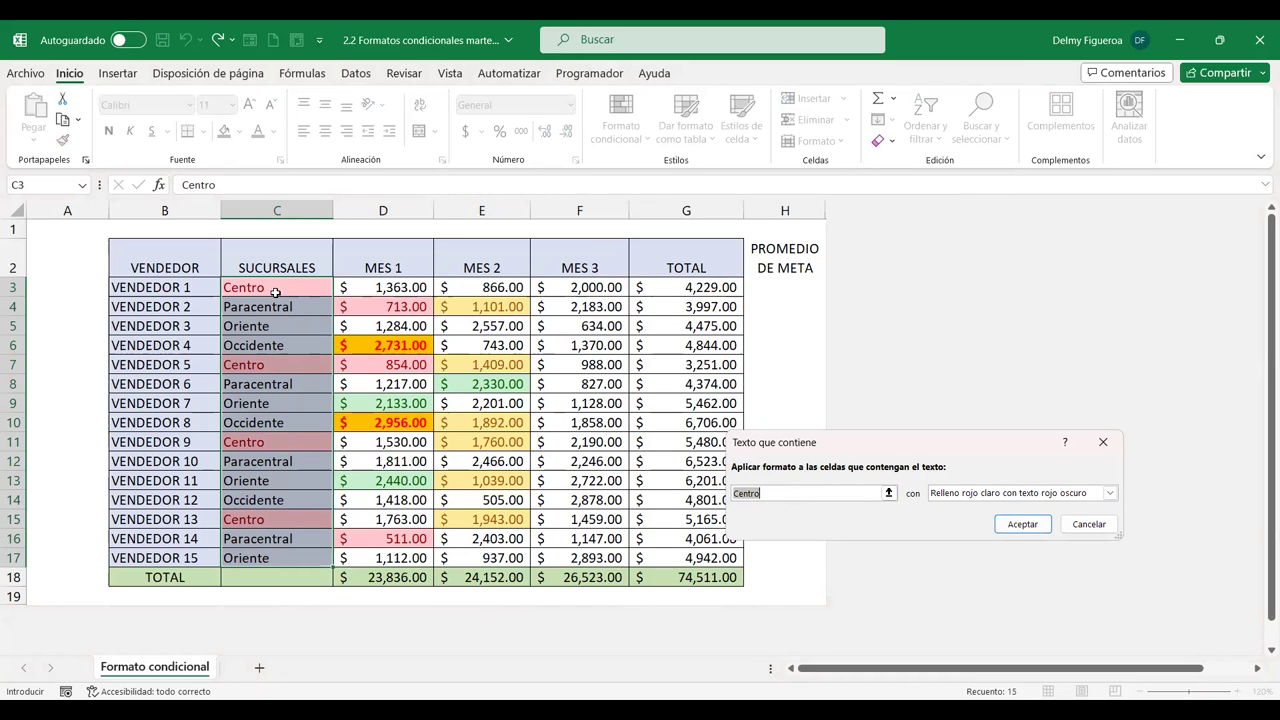
pyautogui.write('Ocidente')
pyautogui.press('Left')
pyautogui.press('Left')
pyautogui.press('Left')
pyautogui.write('c')
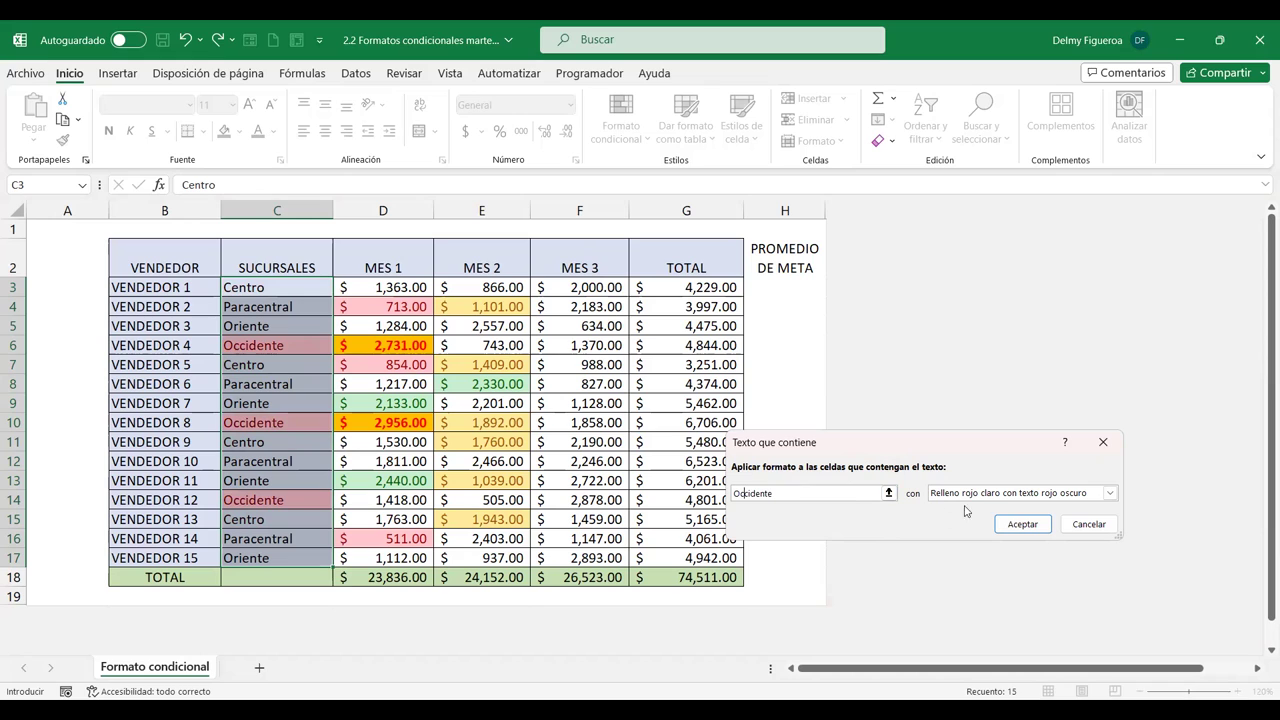
pyautogui.click(1024, 526)
pyautogui.click(279, 289)
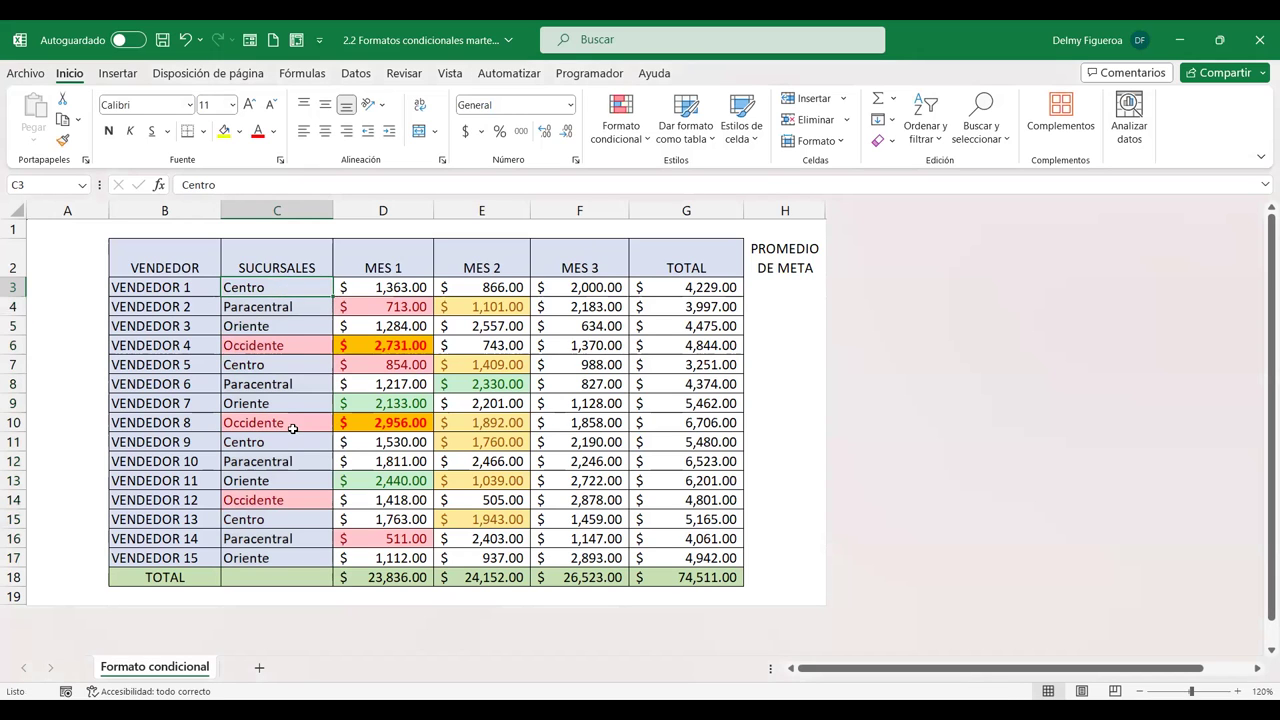
# - Browse the Highlight Cells Rules options in the Conditional Formatting menu
pyautogui.click(648, 136)
pyautogui.moveTo(727, 172)
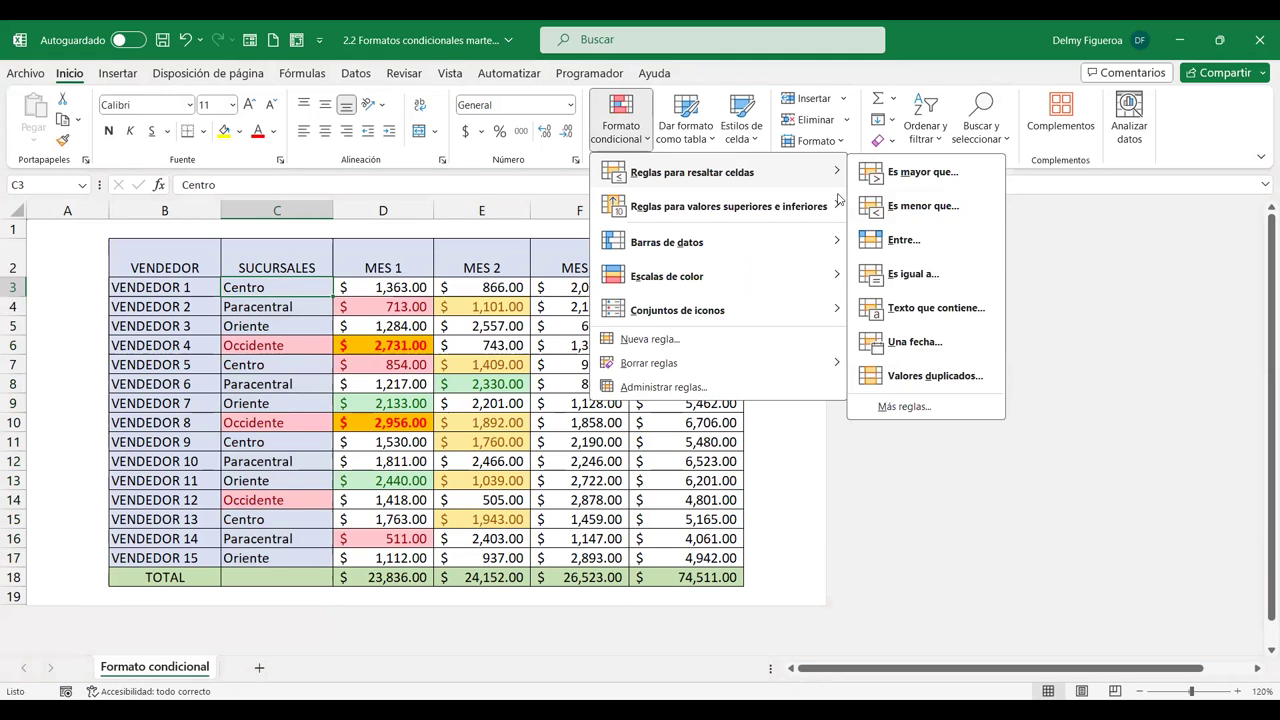
pyautogui.click(442, 325)
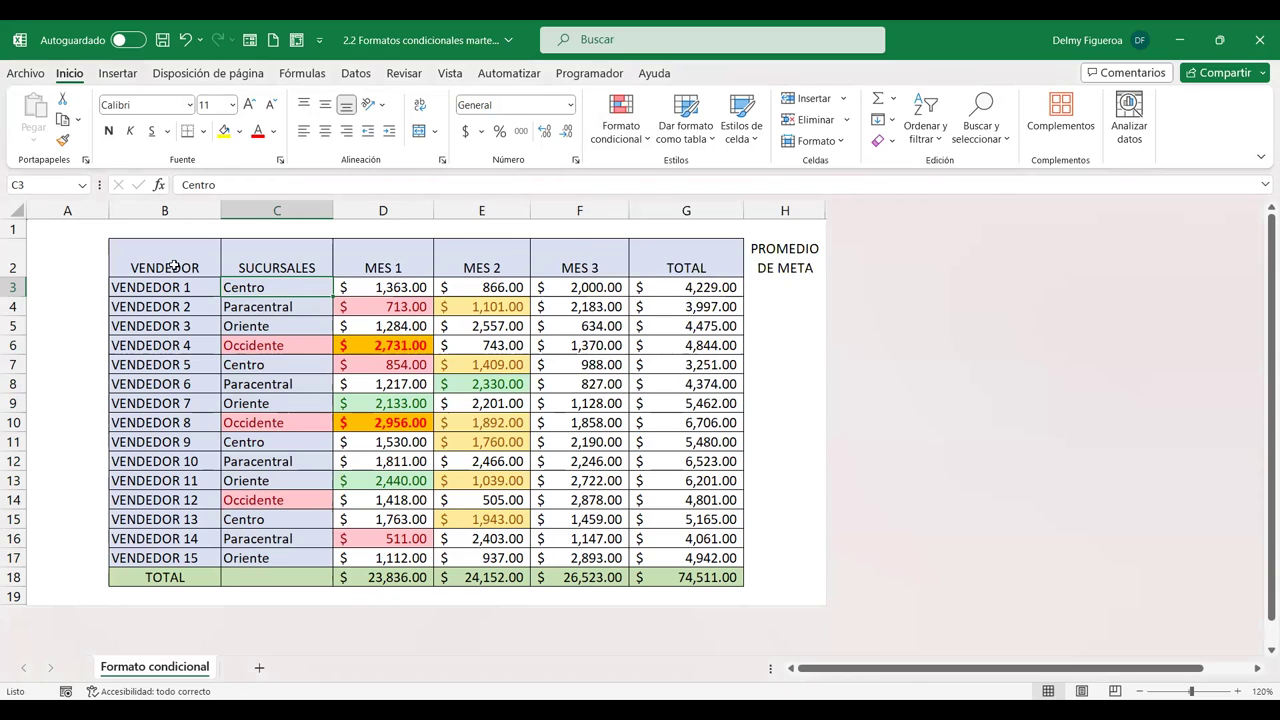
pyautogui.click(645, 140)
pyautogui.moveTo(720, 172)
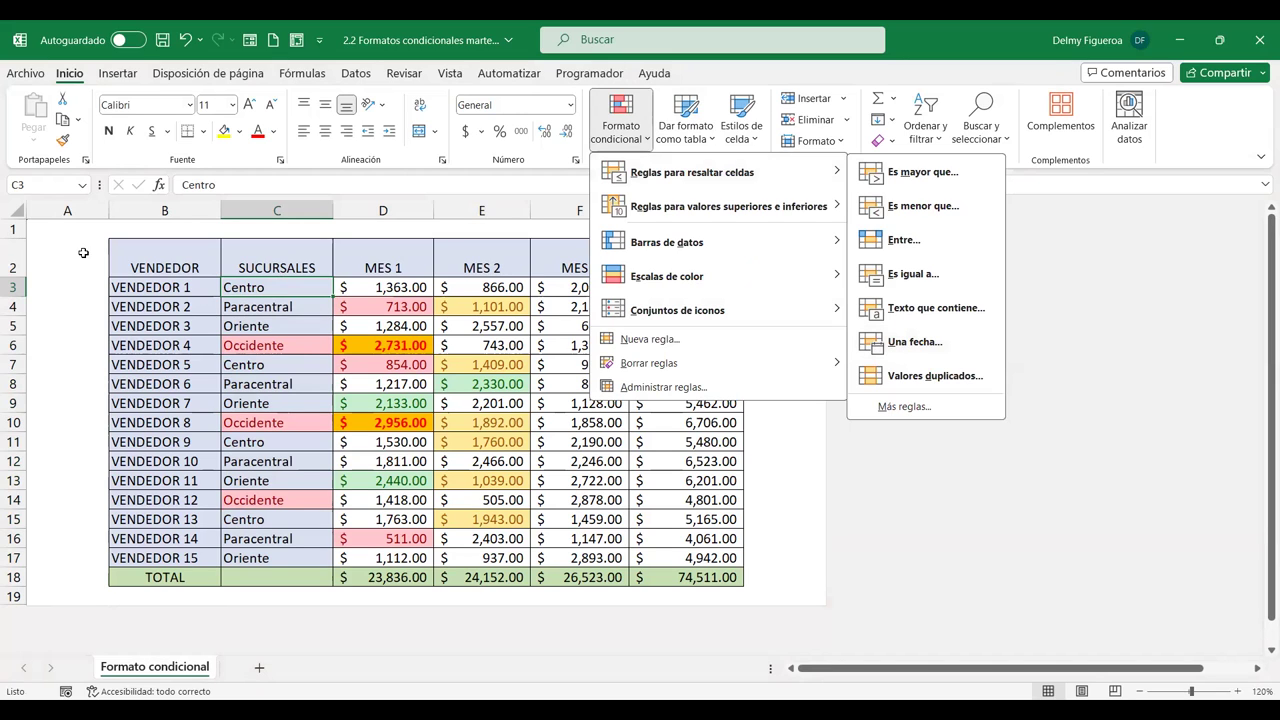
# - Copy the VENDEDOR header style into A2 and retitle it FECHA
pyautogui.click(155, 261)
pyautogui.hotkey('ctrl', 'c')
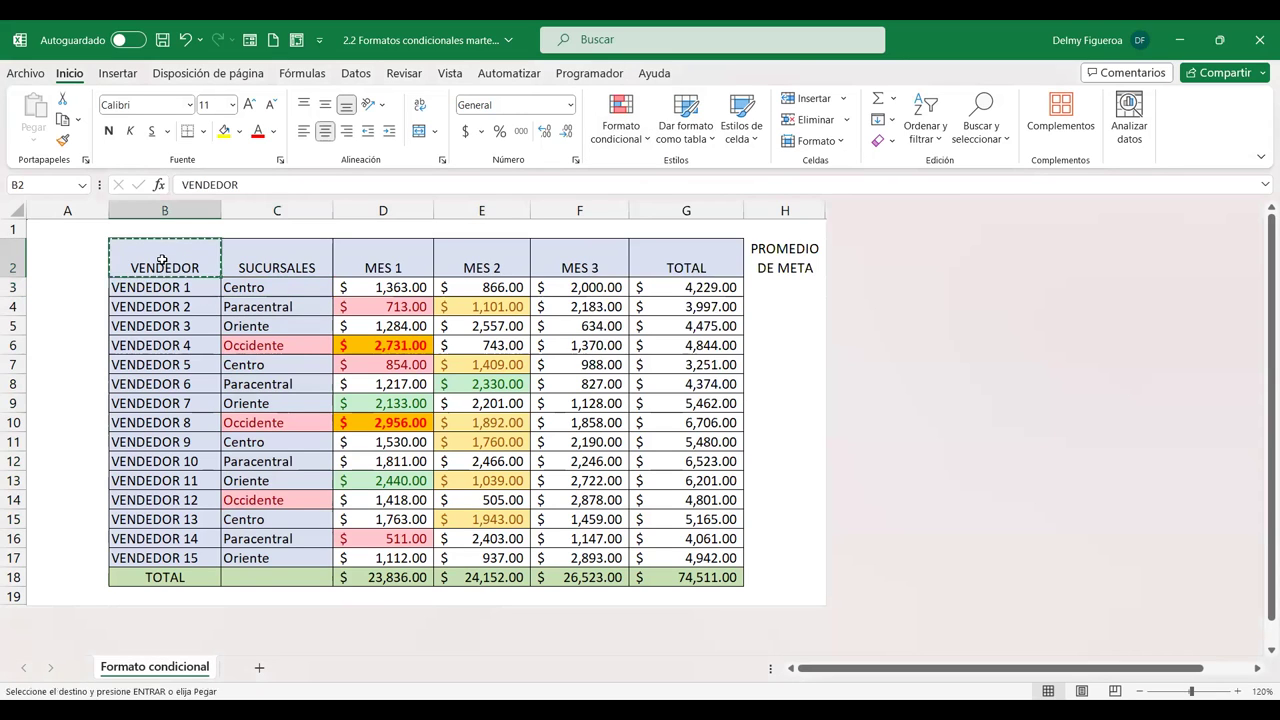
pyautogui.press('Left')
pyautogui.press('Return')
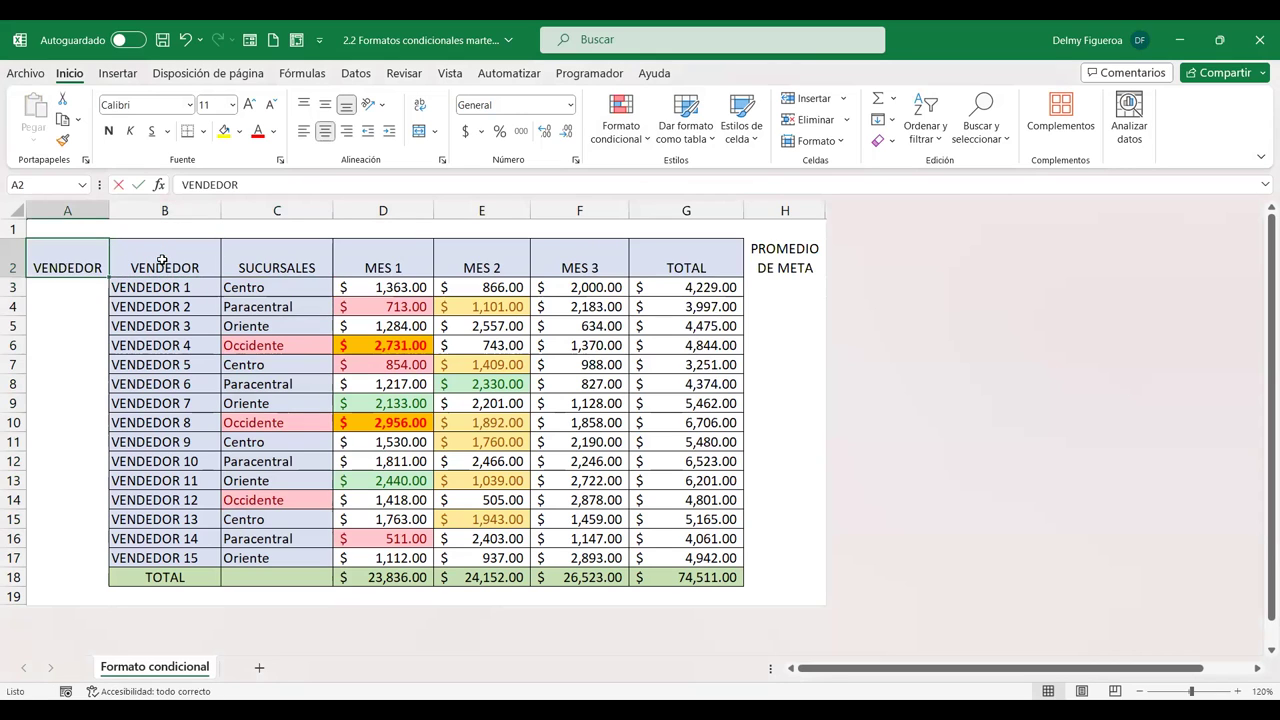
pyautogui.write('FECHA')
pyautogui.press('Return')
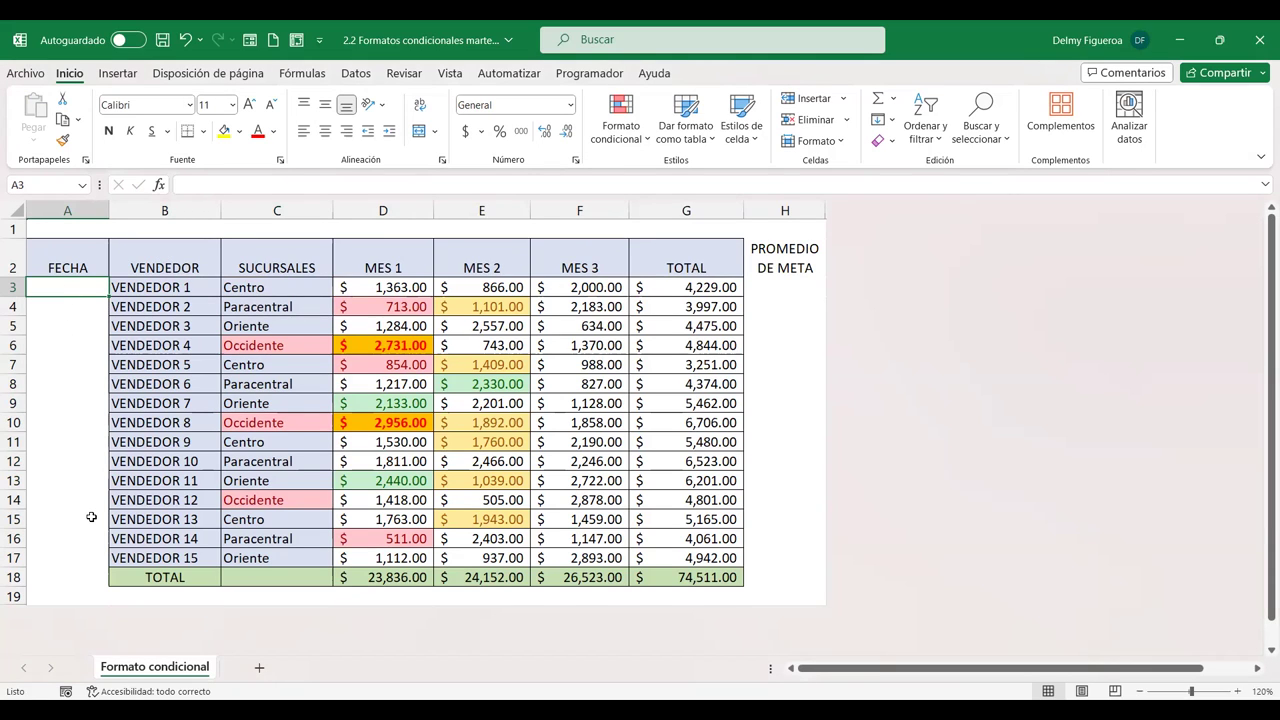
pyautogui.click(648, 145)
pyautogui.moveTo(663, 179)
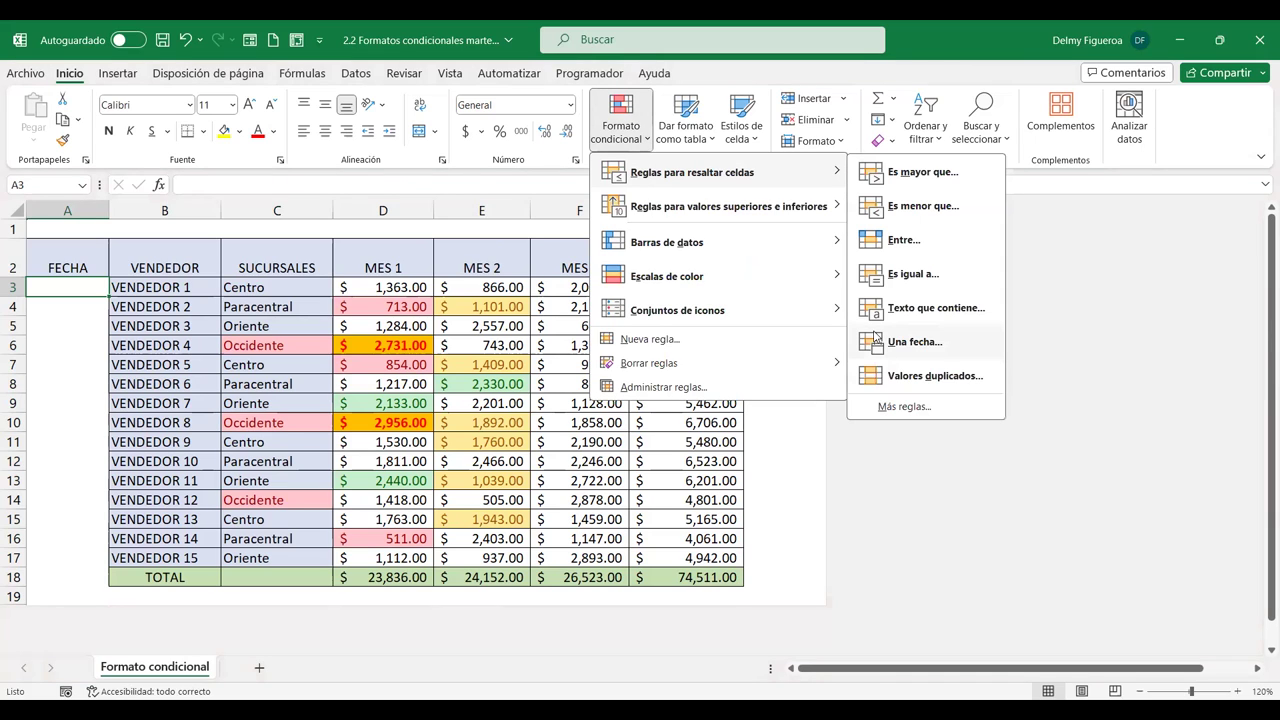
pyautogui.click(948, 345)
pyautogui.click(857, 473)
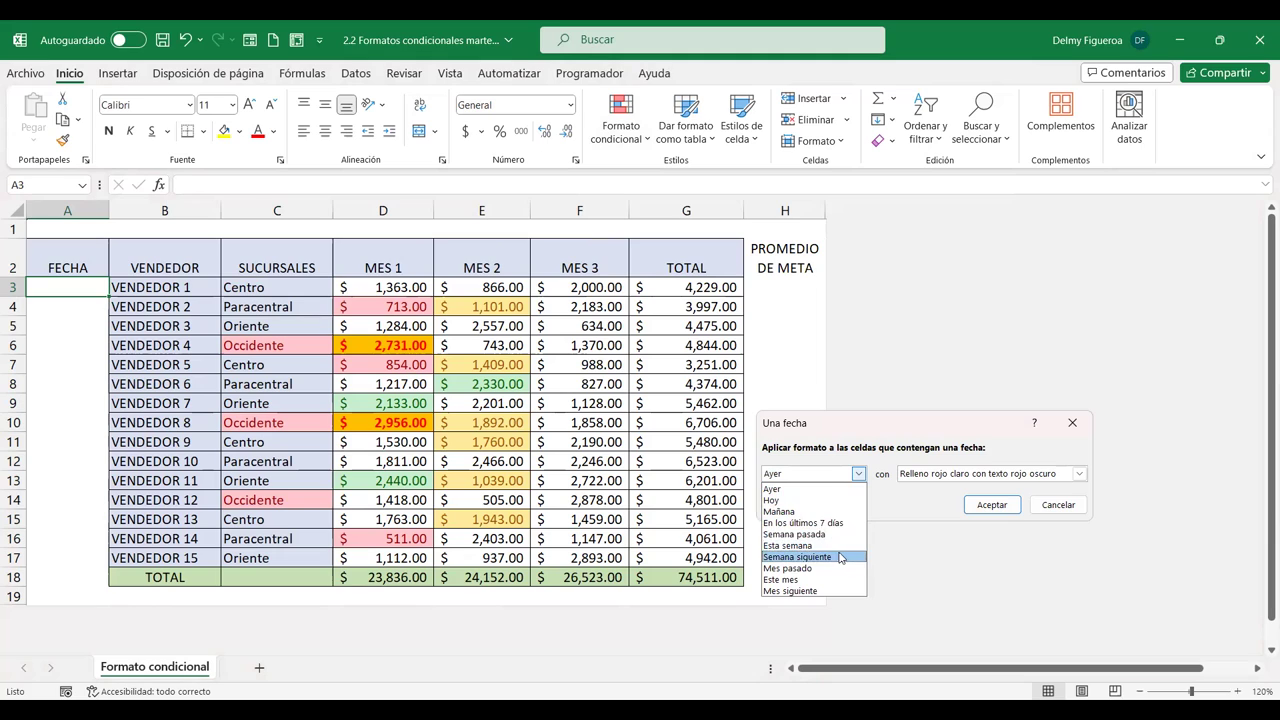
pyautogui.press('Down')
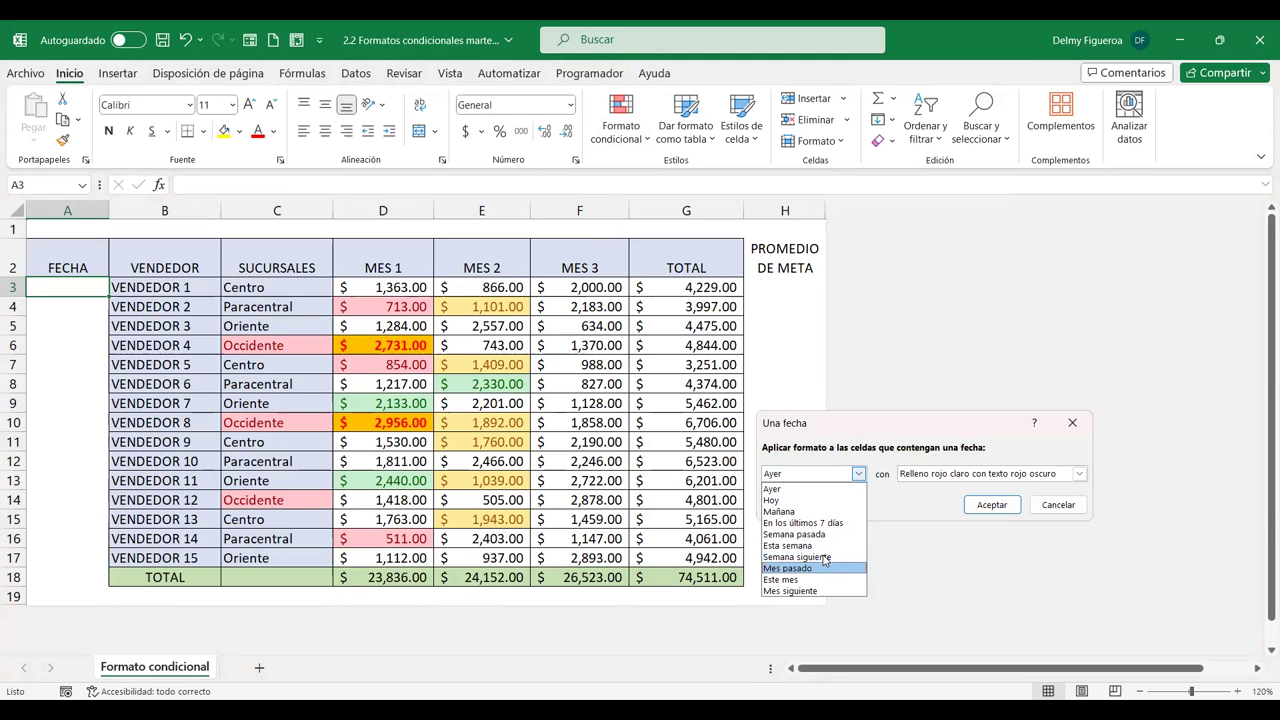
pyautogui.press('Down')
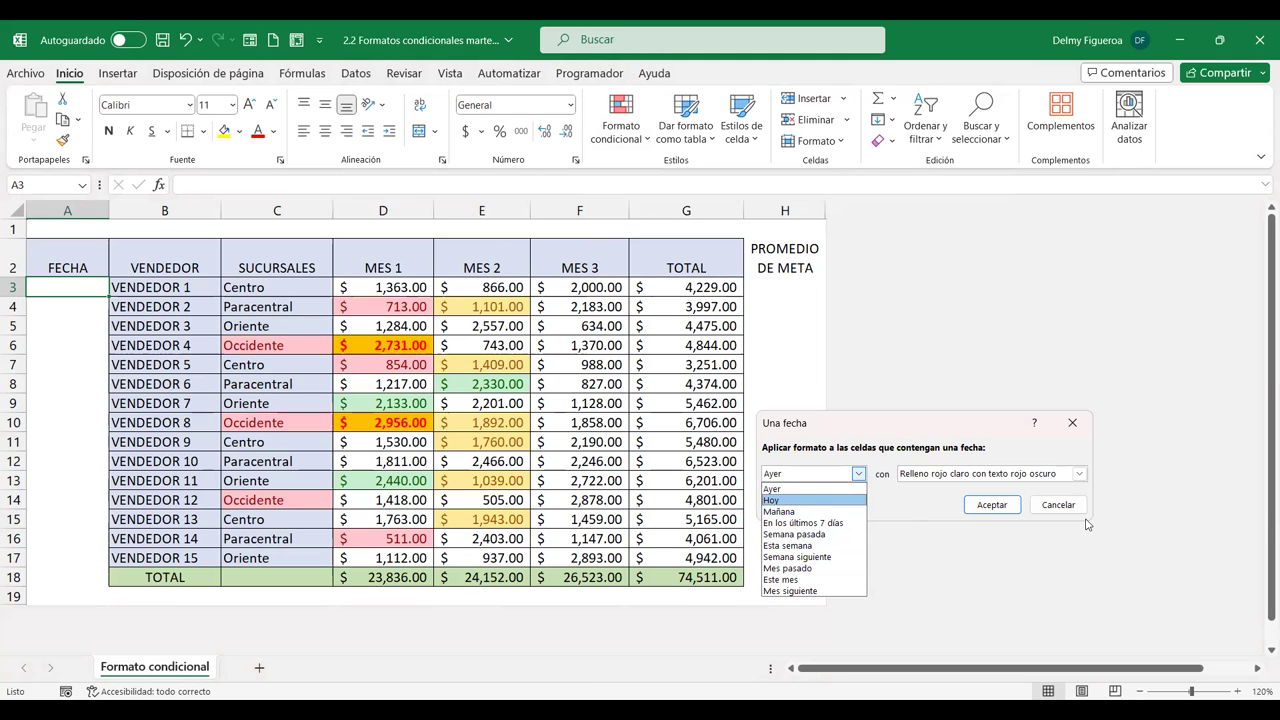
pyautogui.click(1064, 510)
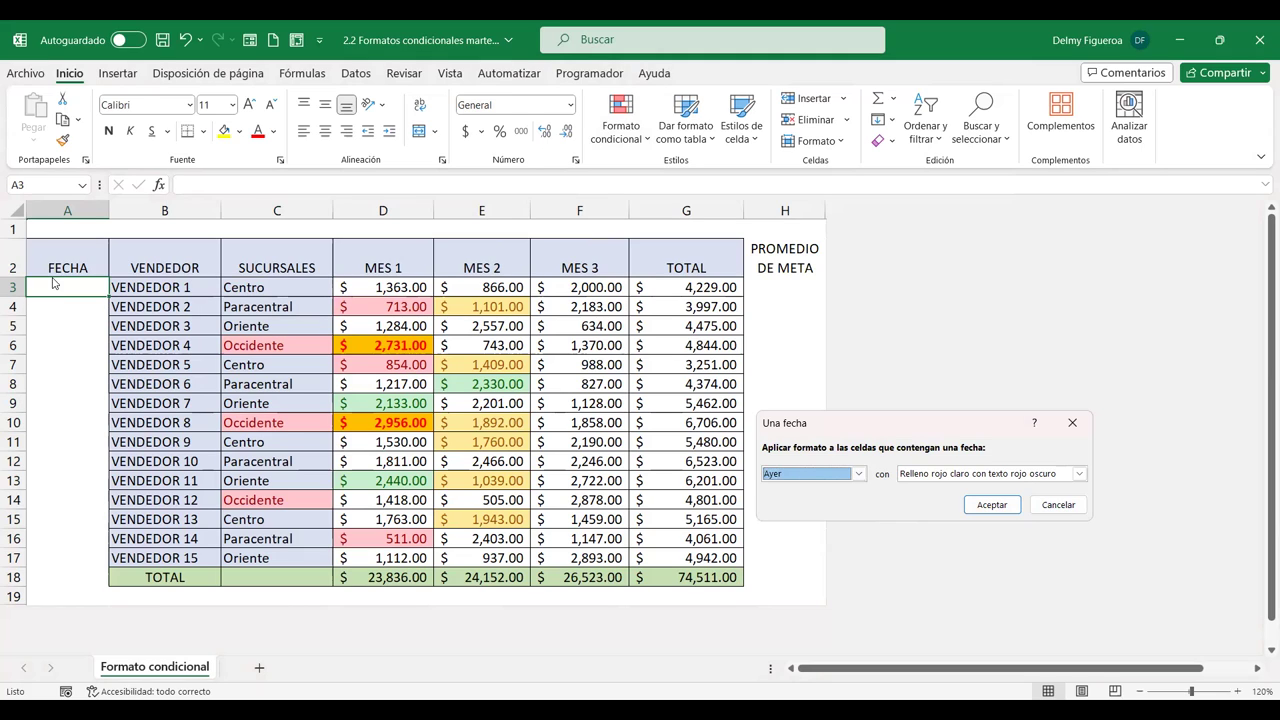
pyautogui.click(1038, 505)
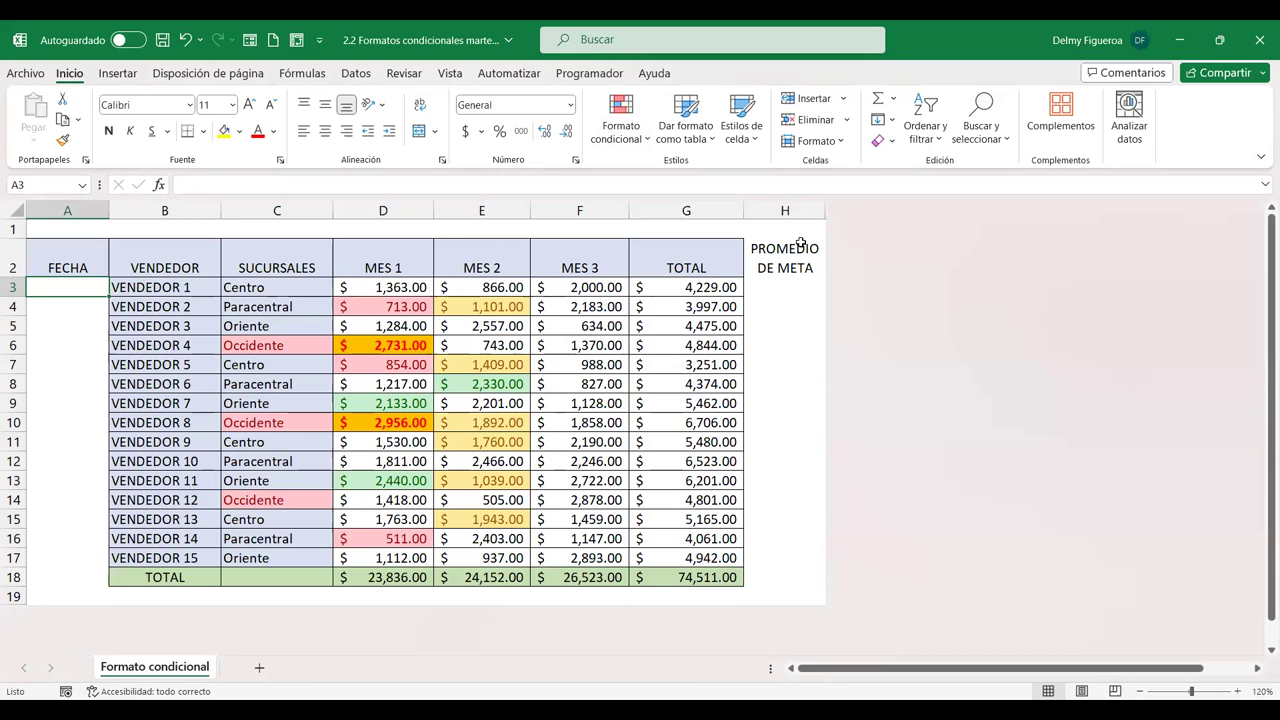
# - Enter the dates 10/9/2023, 11/9/2023 and 9/10/2023 in A3:A5
pyautogui.write('10/9/2023')
pyautogui.press('Return')
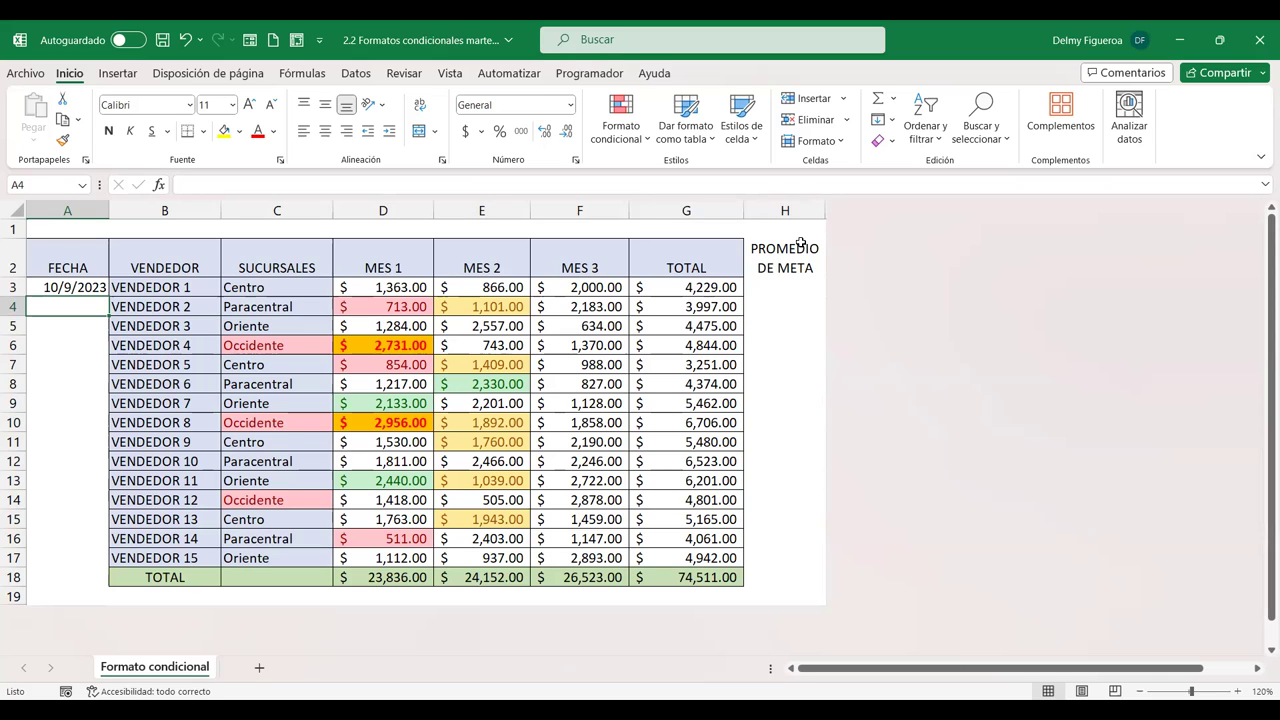
pyautogui.write('11/9/2023')
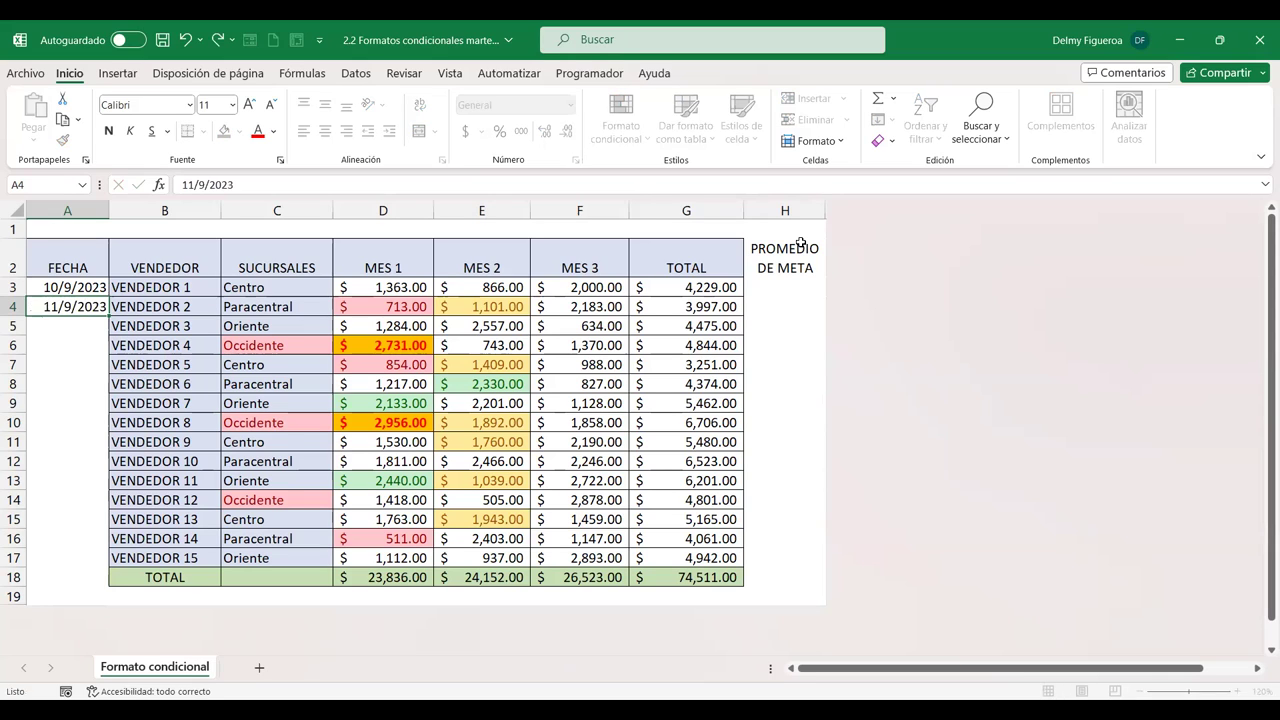
pyautogui.press('Return')
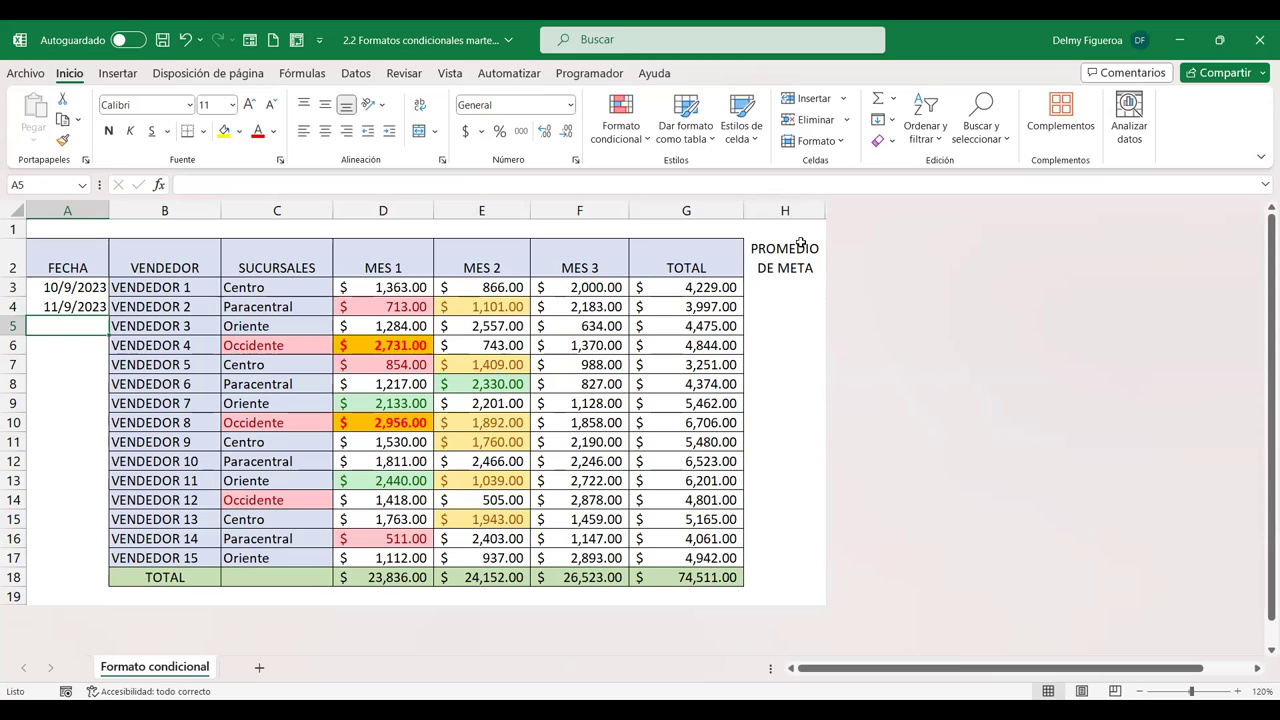
pyautogui.write('10/')
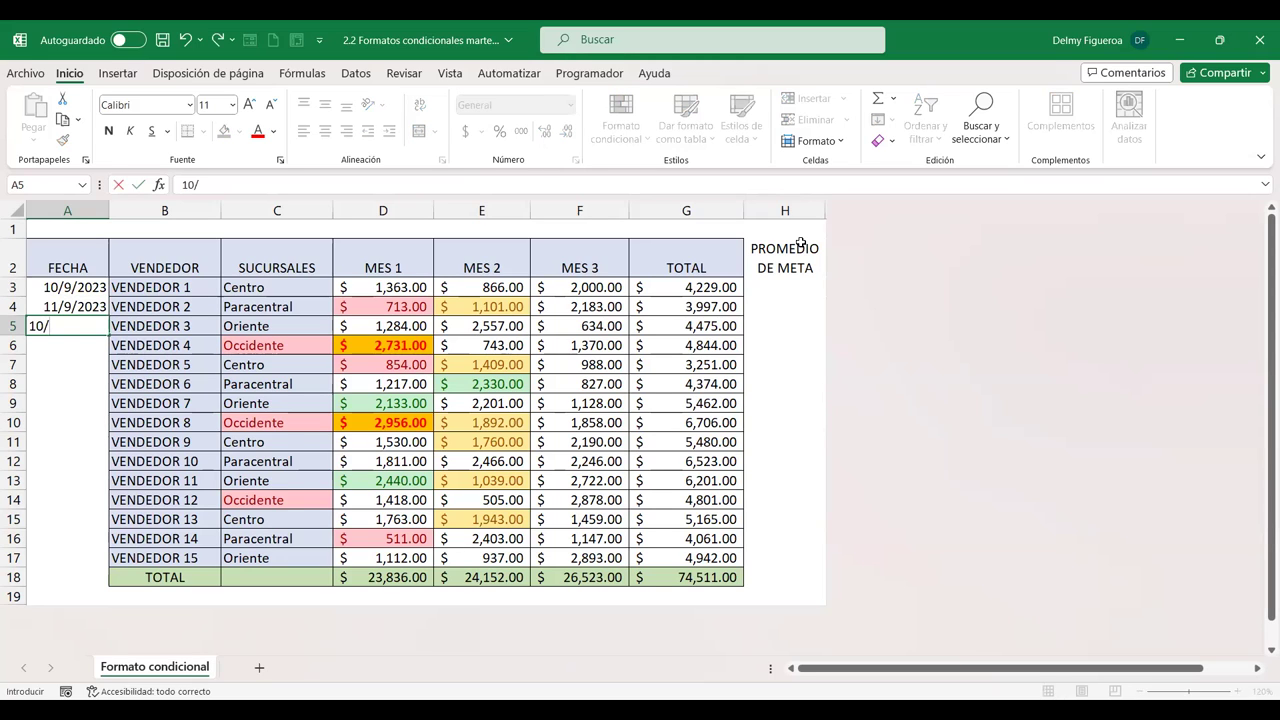
pyautogui.press('BackSpace')
pyautogui.press('BackSpace')
pyautogui.write('9/10/')
pyautogui.write('2023')
pyautogui.press('Return')
# - Enter the dates 10/10/2023, 11/10/2023 and 11/11/2023 in A6:A8
pyautogui.write('10/10/')
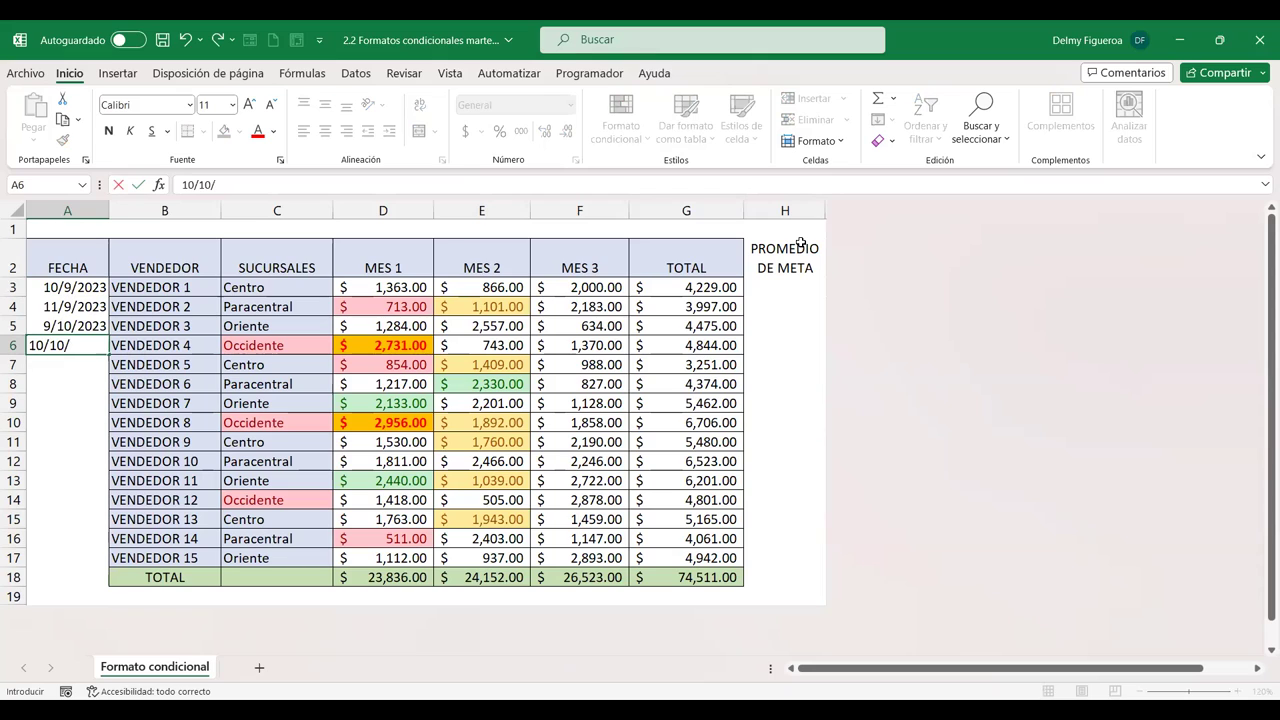
pyautogui.write('2023')
pyautogui.press('Return')
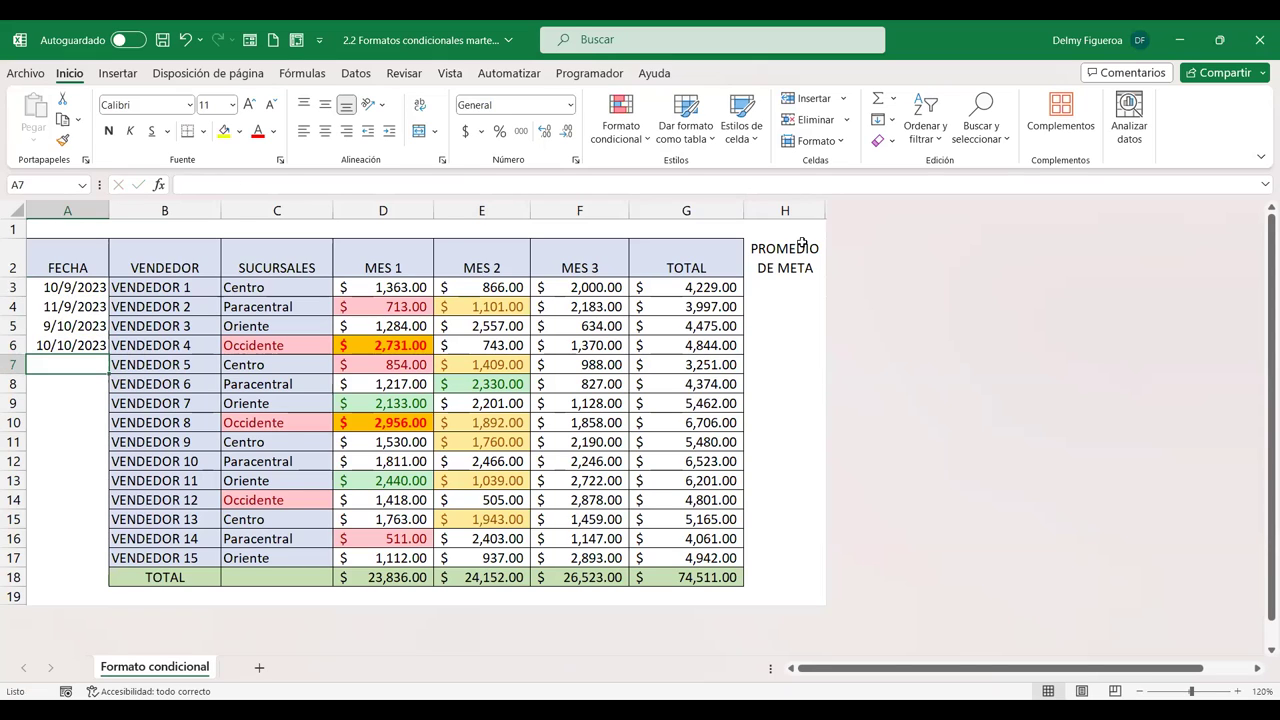
pyautogui.write('11/10')
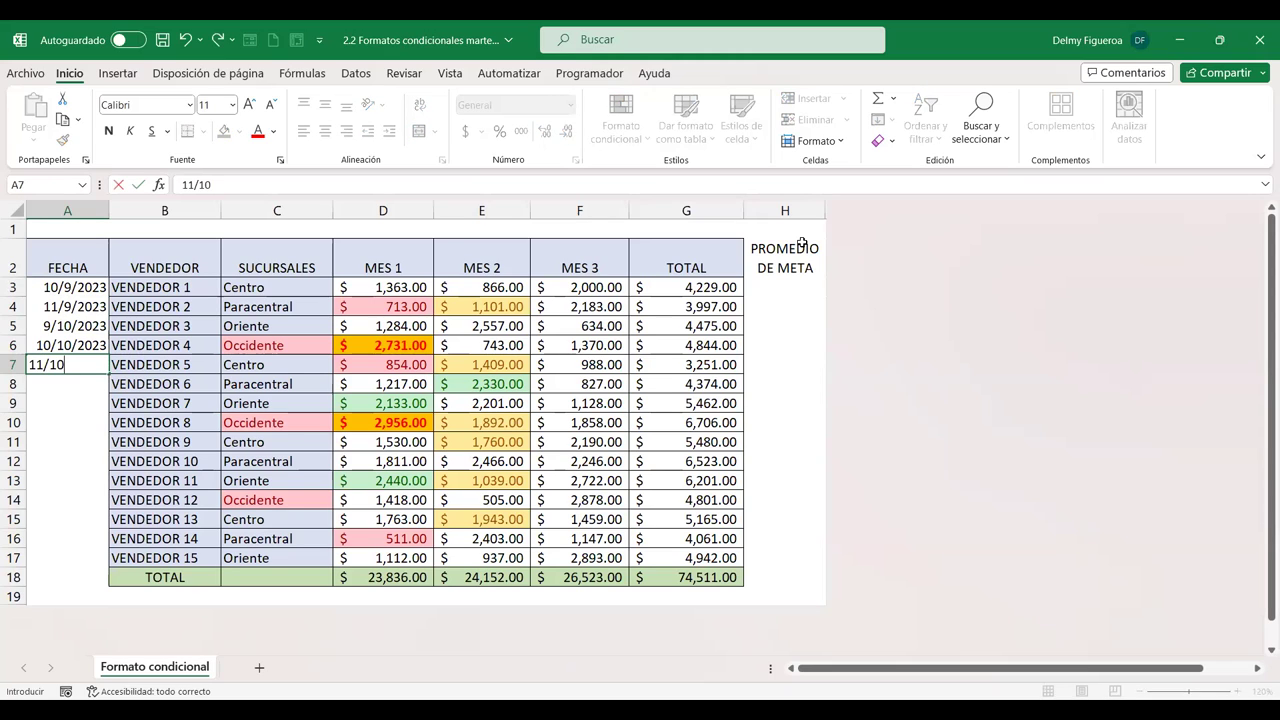
pyautogui.write('/2023')
pyautogui.press('Return')
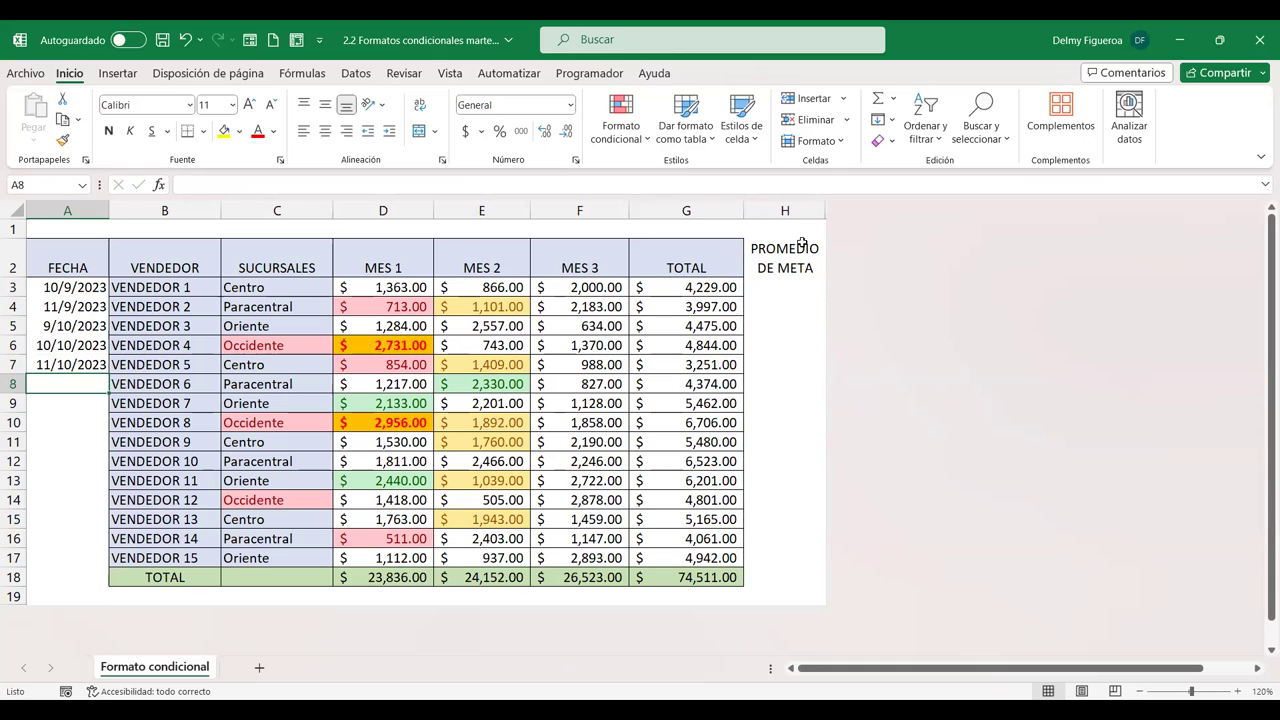
pyautogui.write('11/11/202')
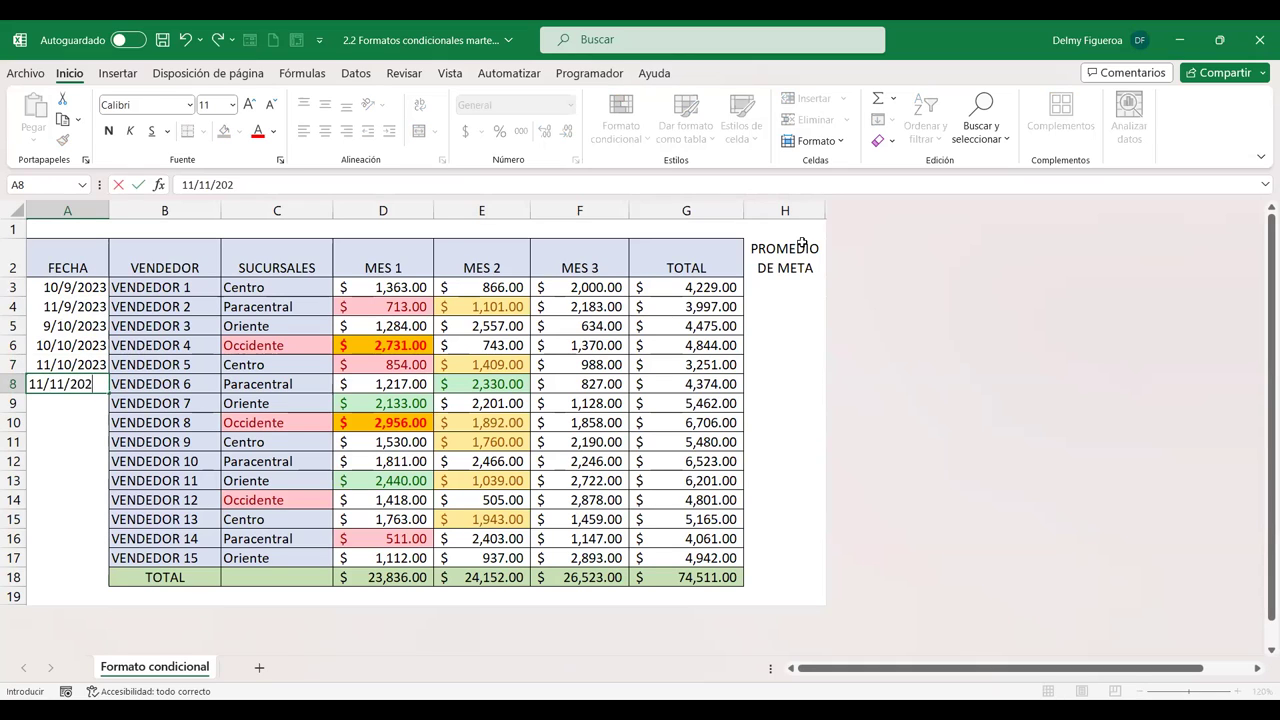
pyautogui.write('3')
pyautogui.press('Return')
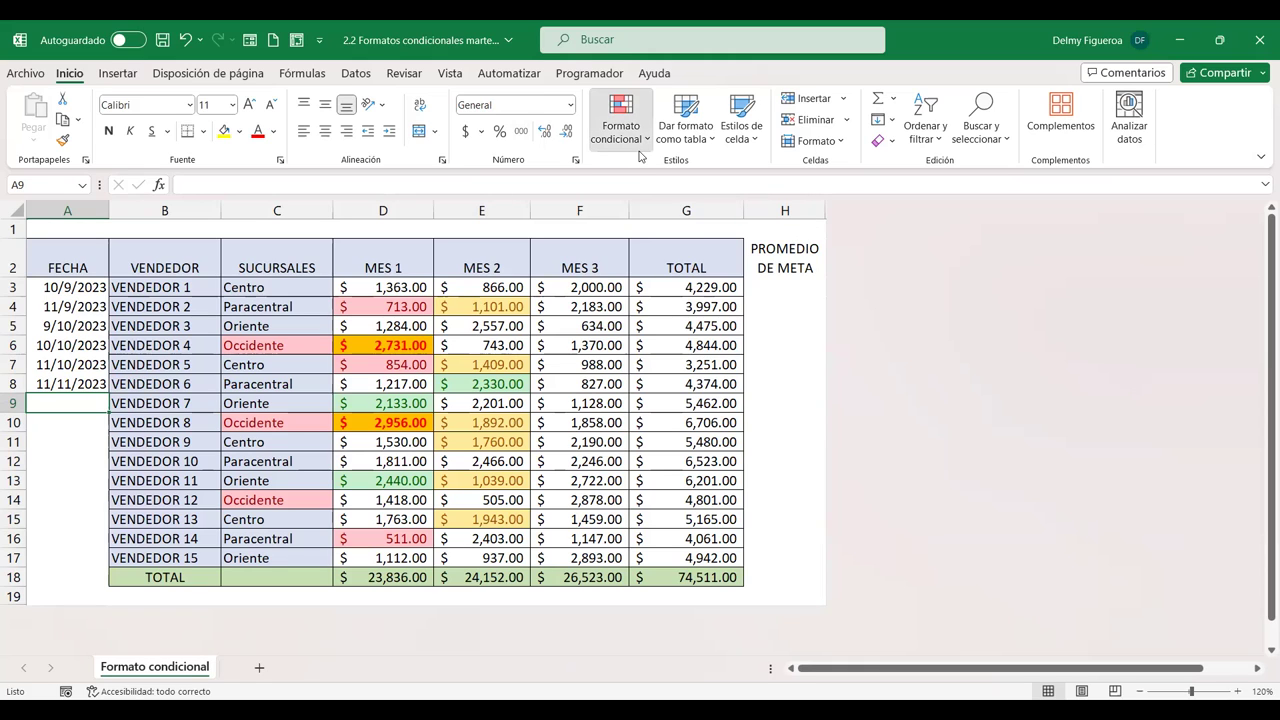
pyautogui.click(621, 128)
pyautogui.moveTo(700, 172)
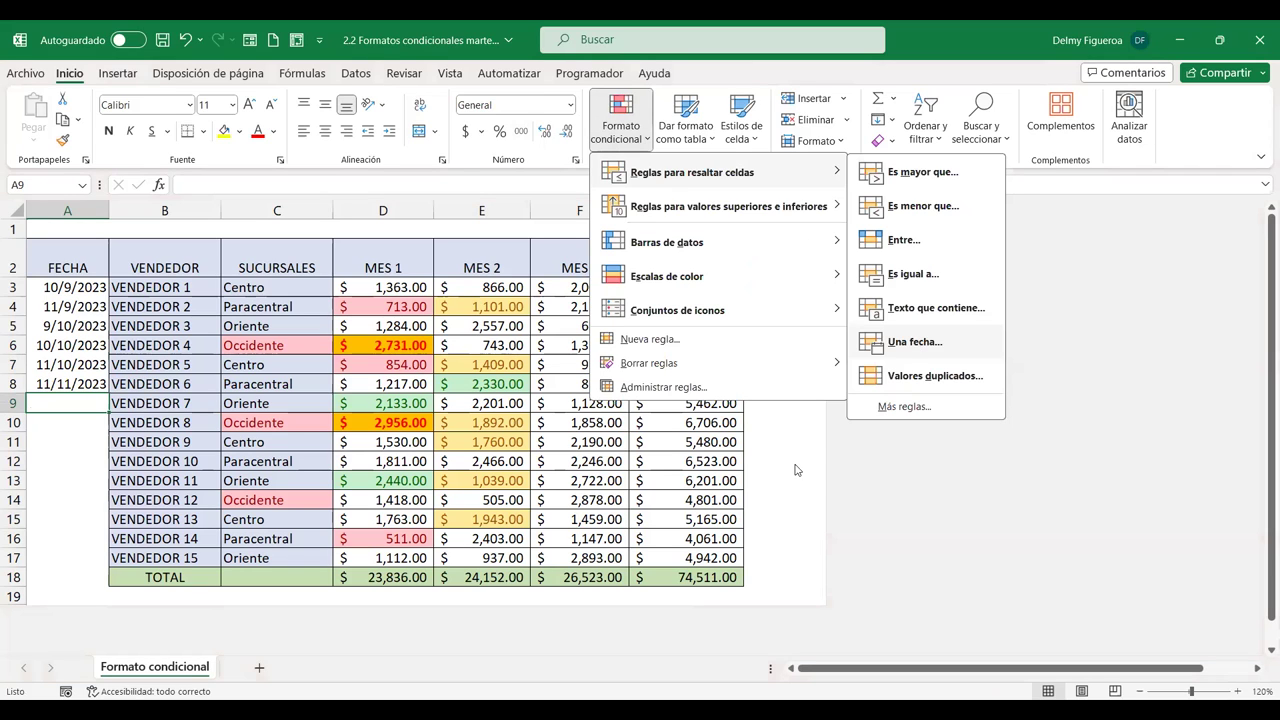
pyautogui.click(914, 343)
pyautogui.click(810, 474)
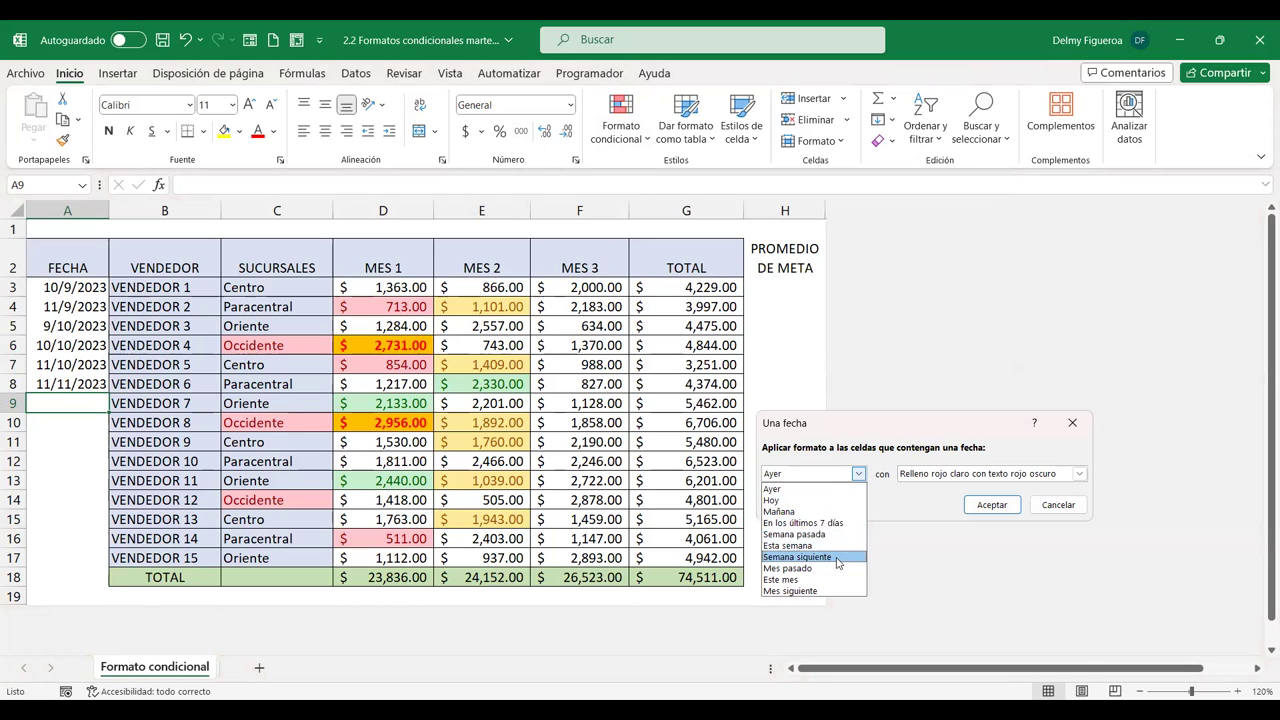
pyautogui.click(1058, 512)
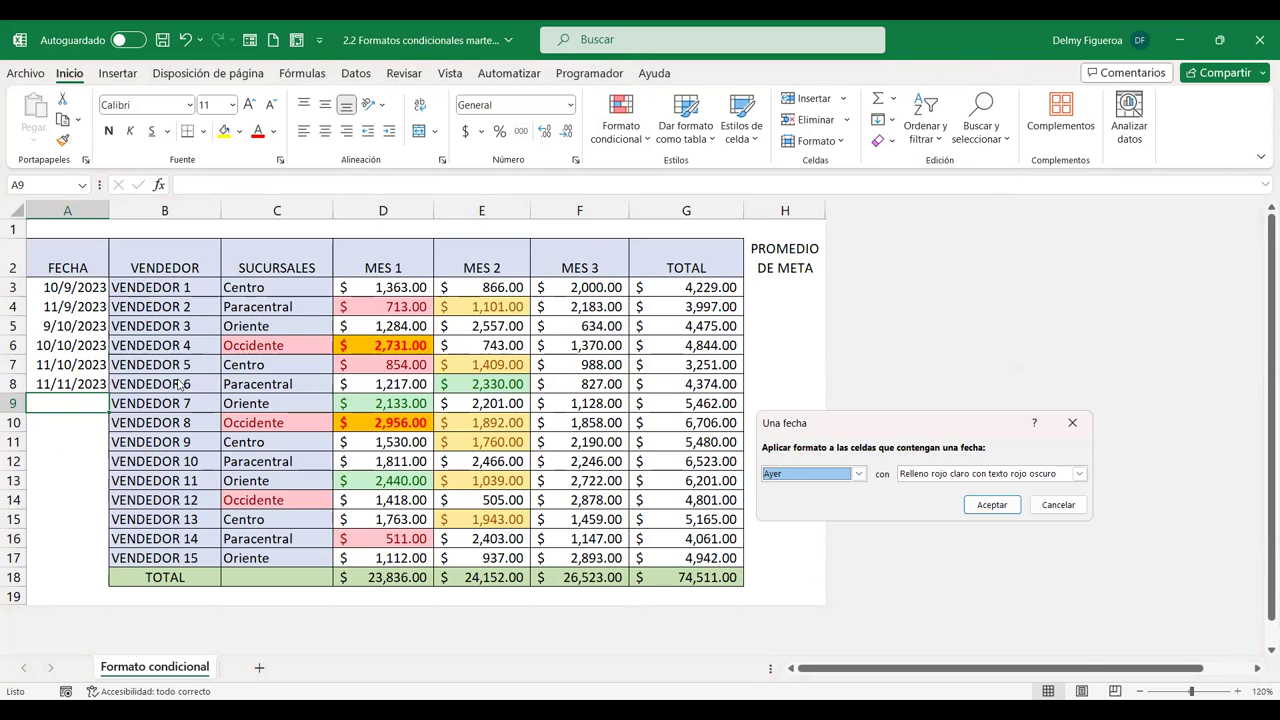
pyautogui.click(1037, 516)
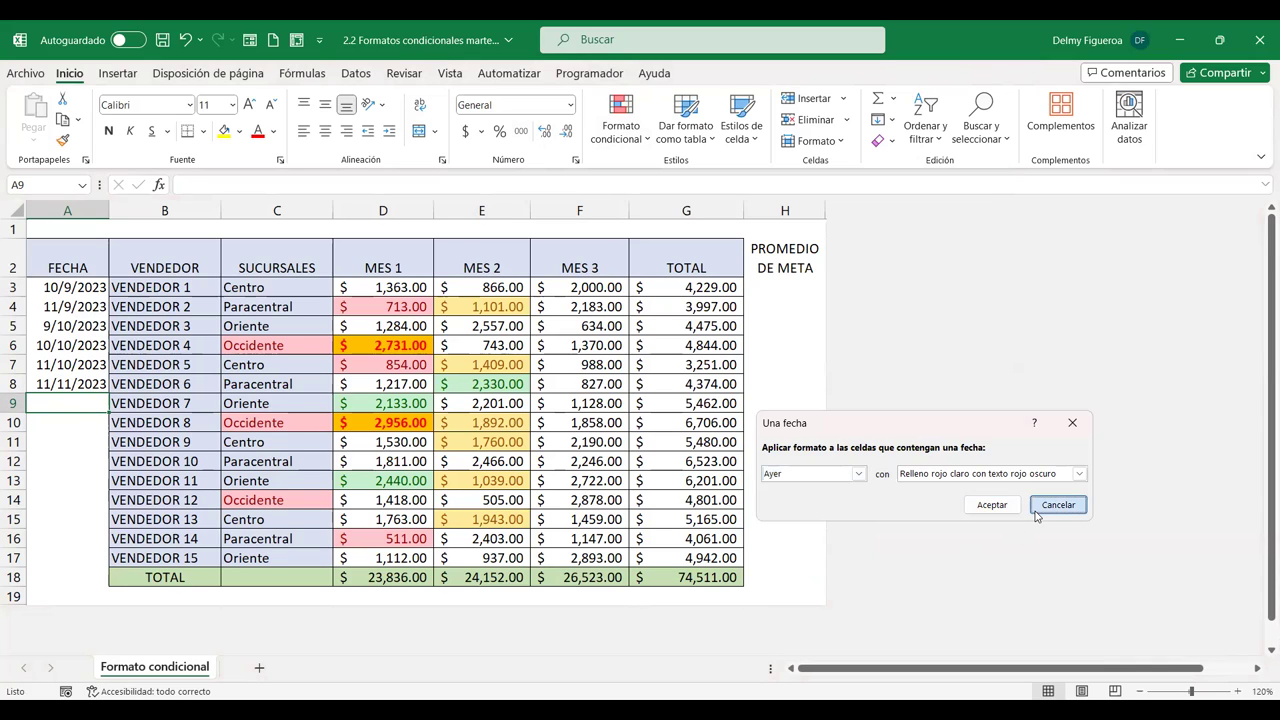
pyautogui.click(1037, 516)
# - Enter 12/10/2023 in A9 and extend the date series through A11
pyautogui.write('12/')
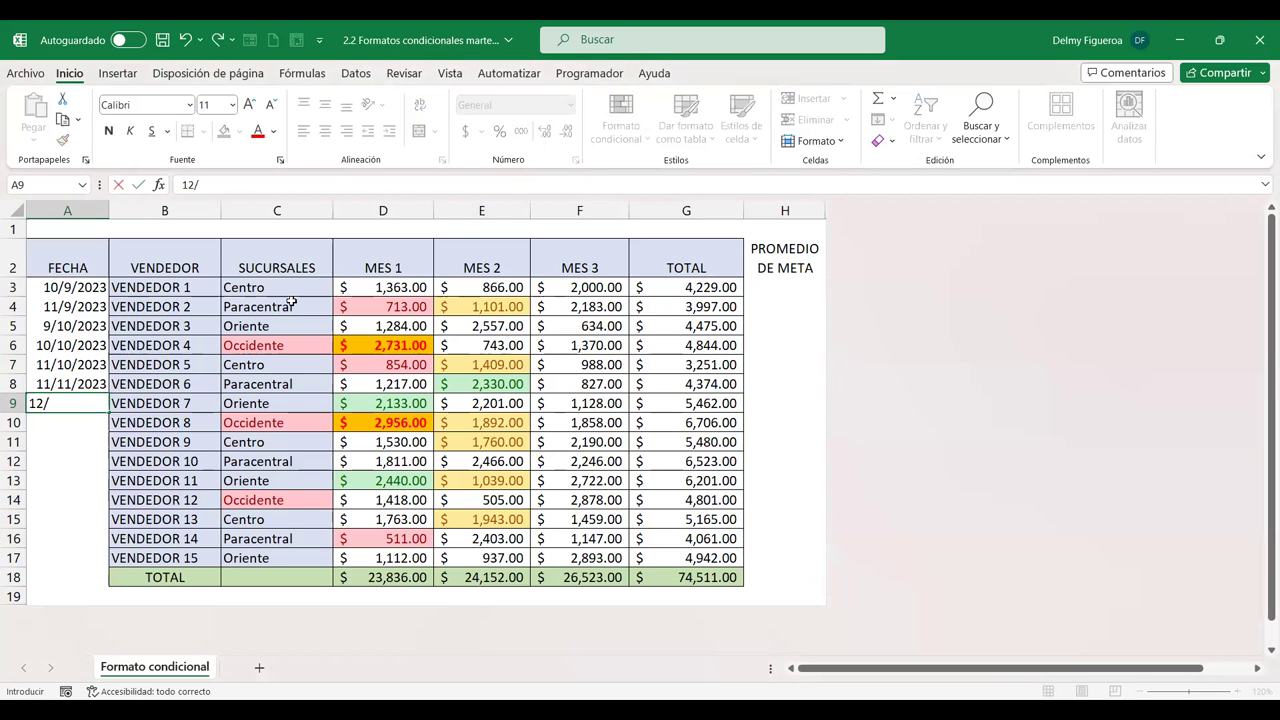
pyautogui.write('10/2023')
pyautogui.press('Return')
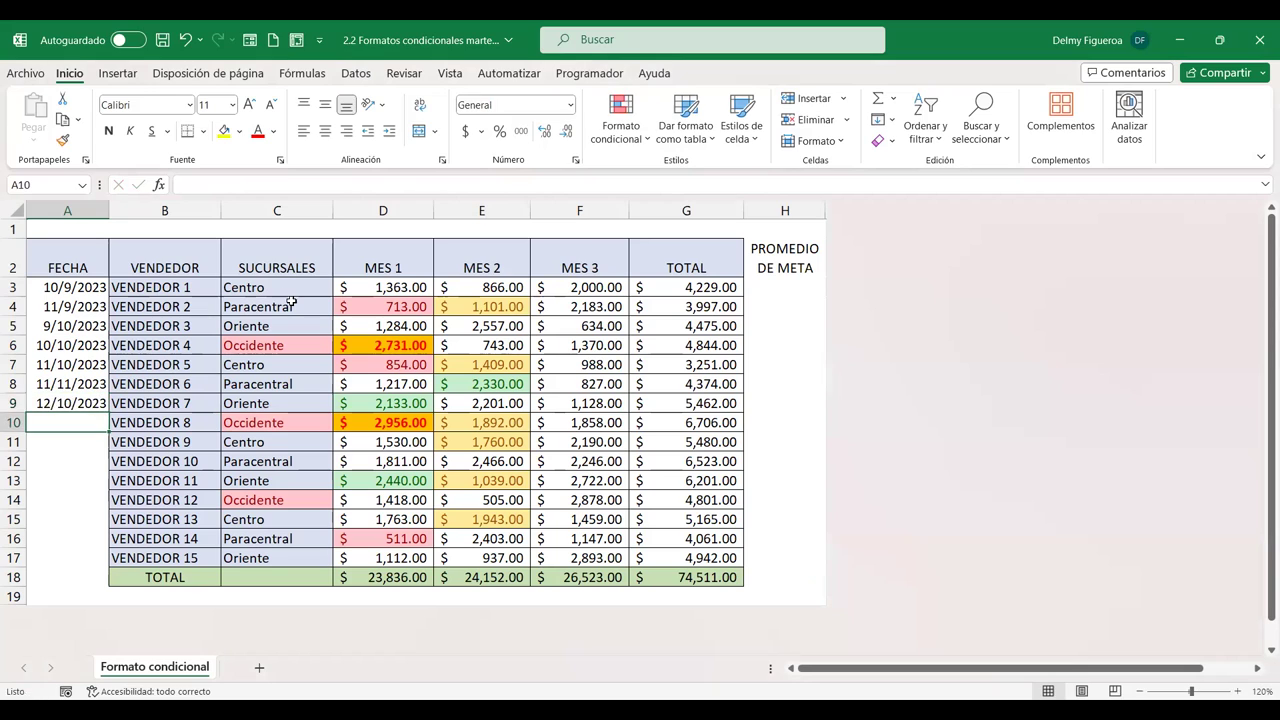
pyautogui.click(65, 401)
pyautogui.moveTo(108, 412); pyautogui.dragTo(104, 452)
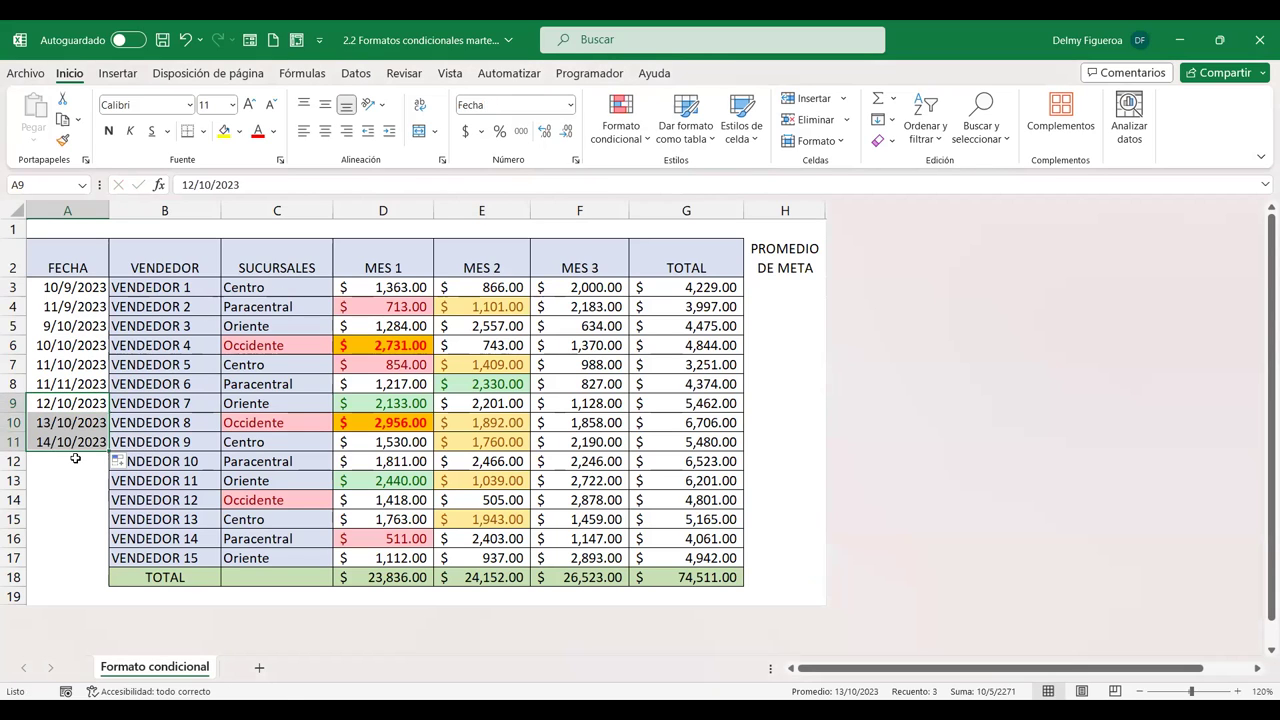
# - Enter 15/11/2023 in A12, extend it to 20/11/2023 in A17, and select A3:A17
pyautogui.click(78, 460)
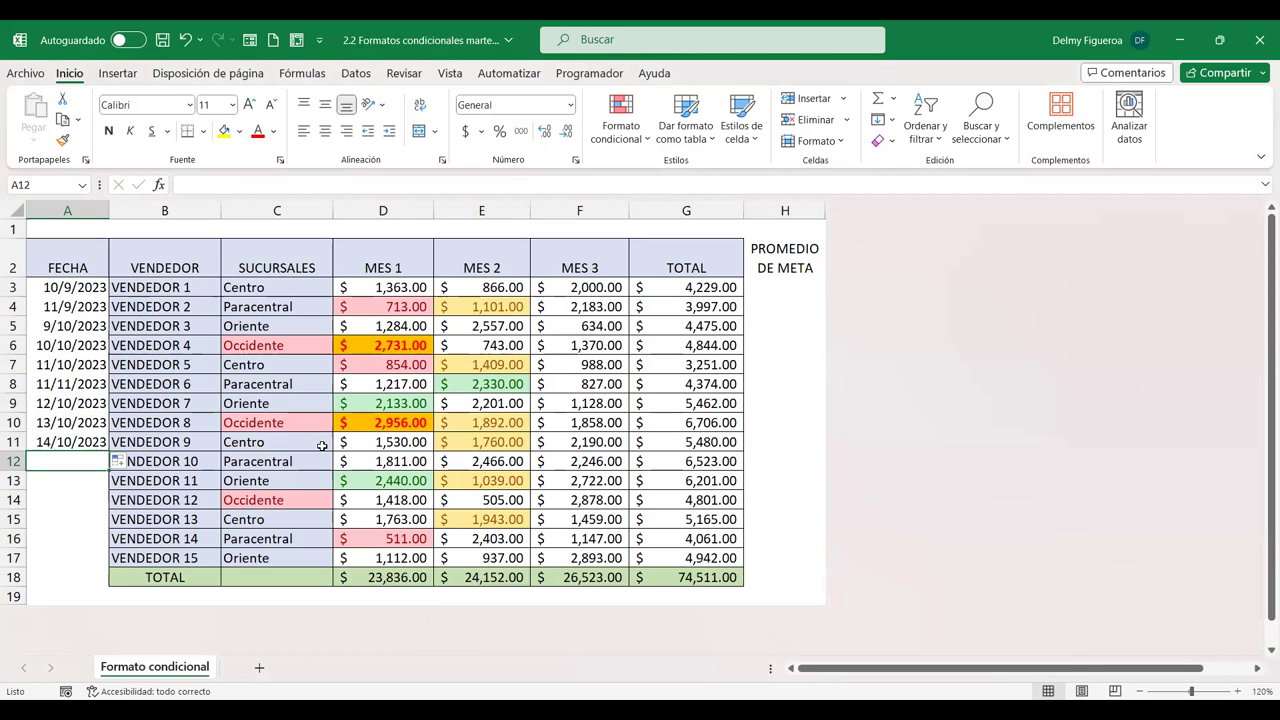
pyautogui.write('15/112023')
pyautogui.press('BackSpace')
pyautogui.press('BackSpace')
pyautogui.press('BackSpace')
pyautogui.press('BackSpace')
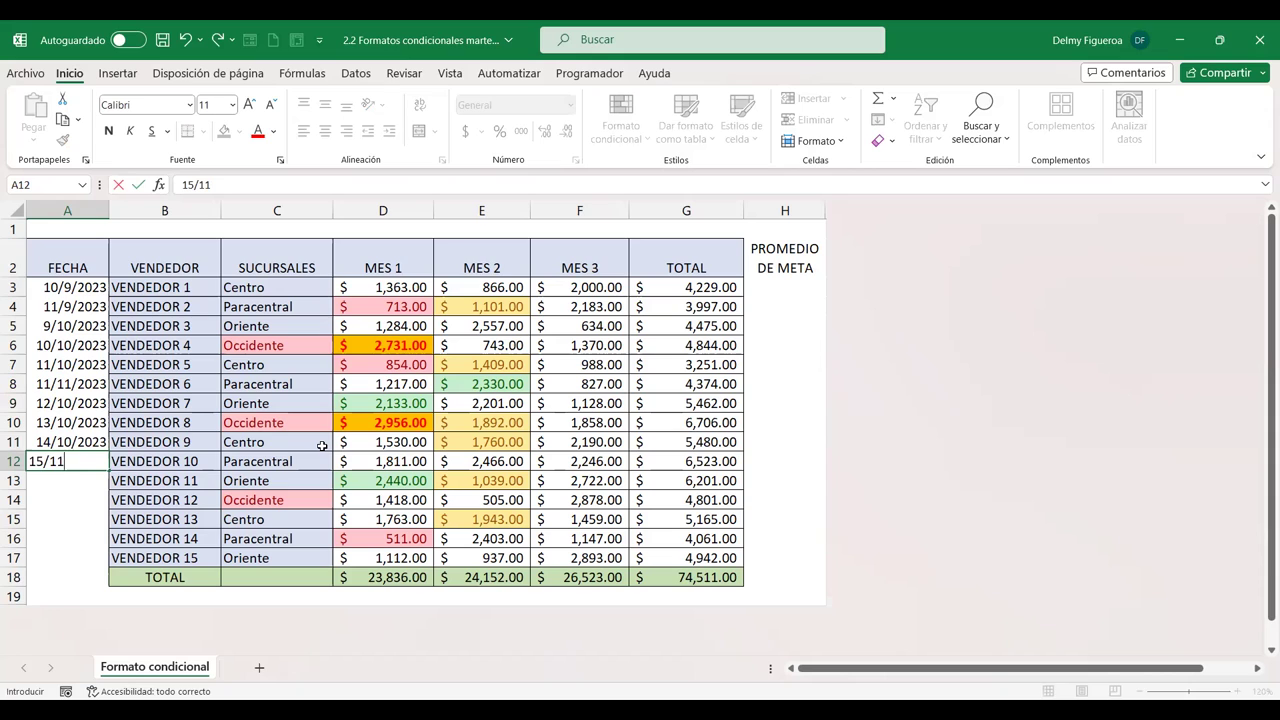
pyautogui.write('/2023')
pyautogui.press('Return')
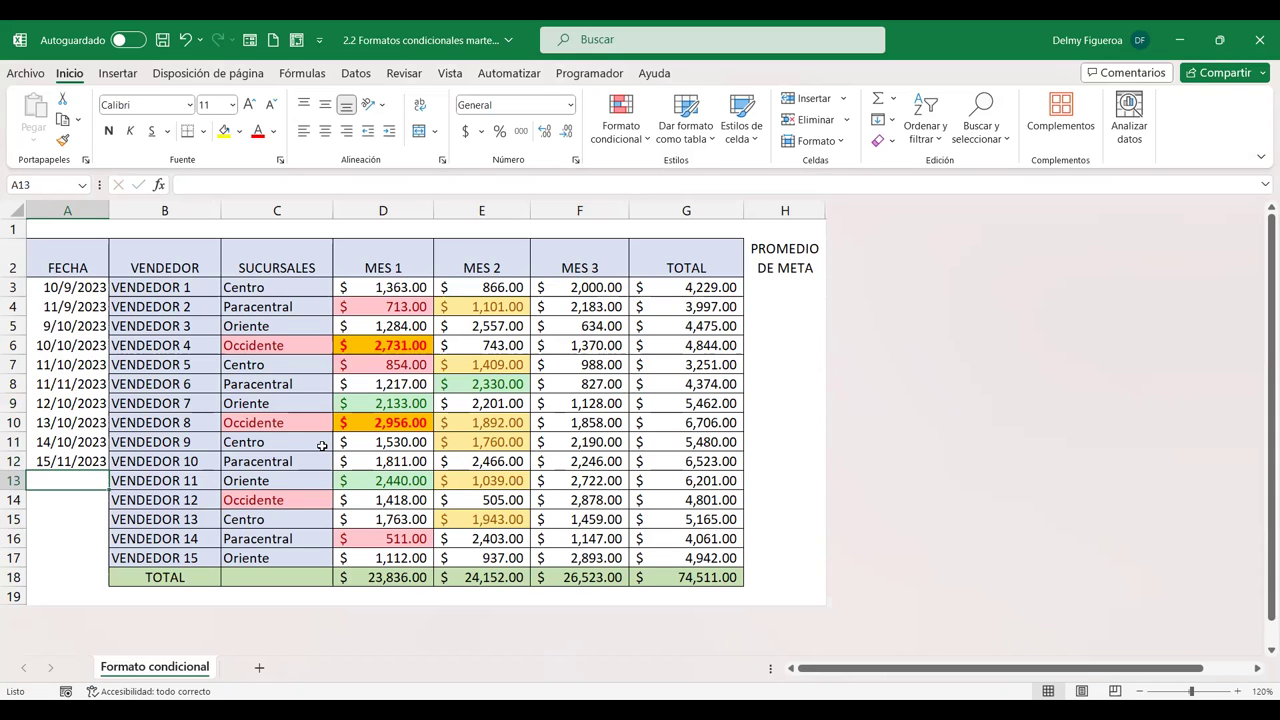
pyautogui.click(70, 462)
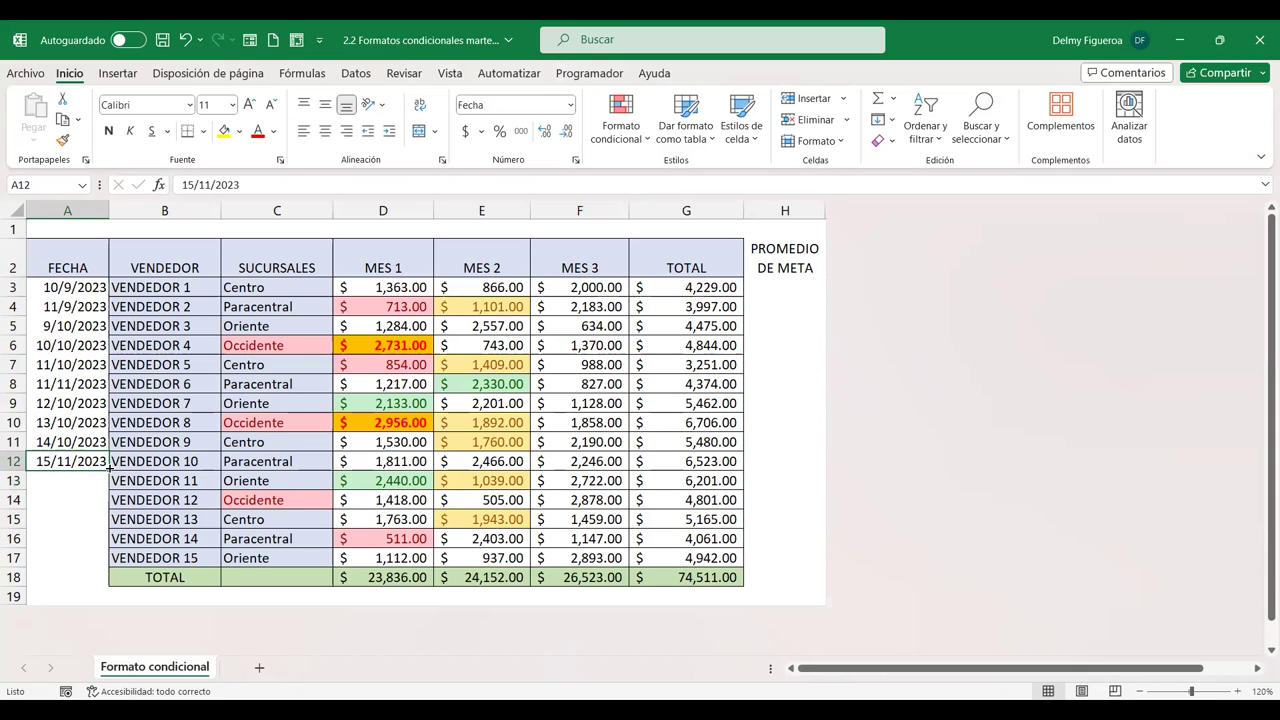
pyautogui.moveTo(107, 471); pyautogui.dragTo(105, 568)
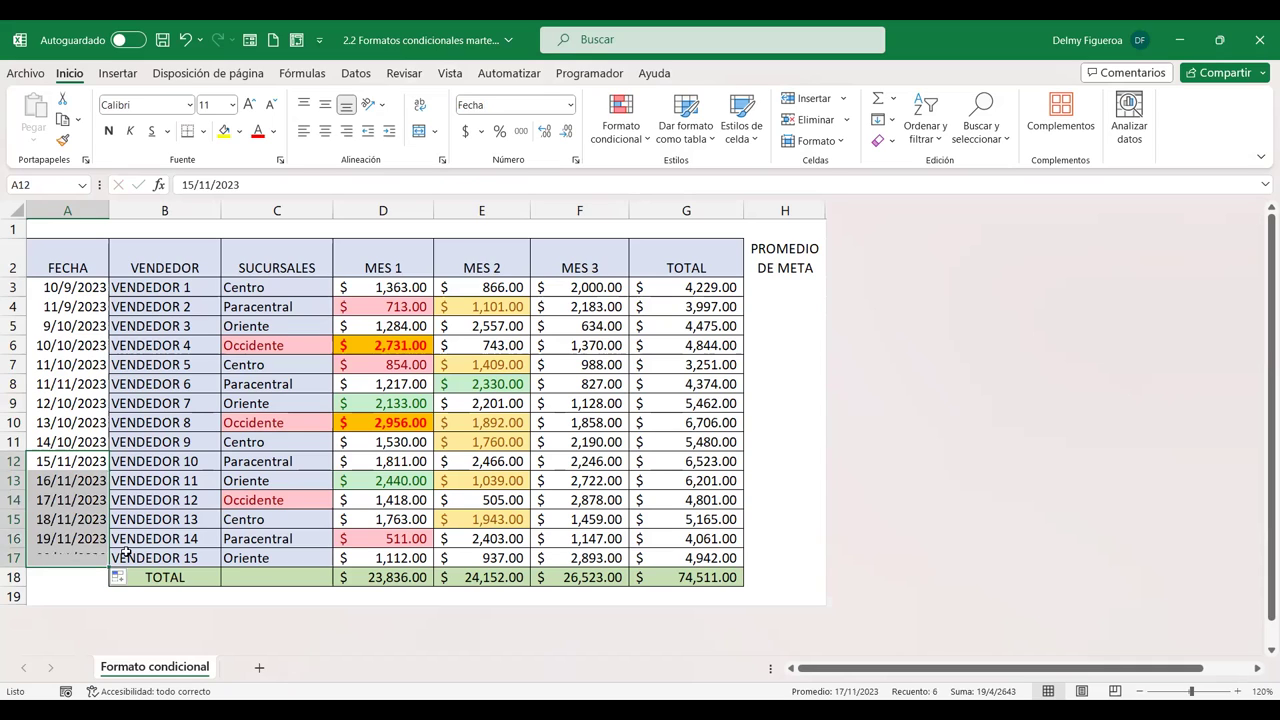
pyautogui.click(92, 287)
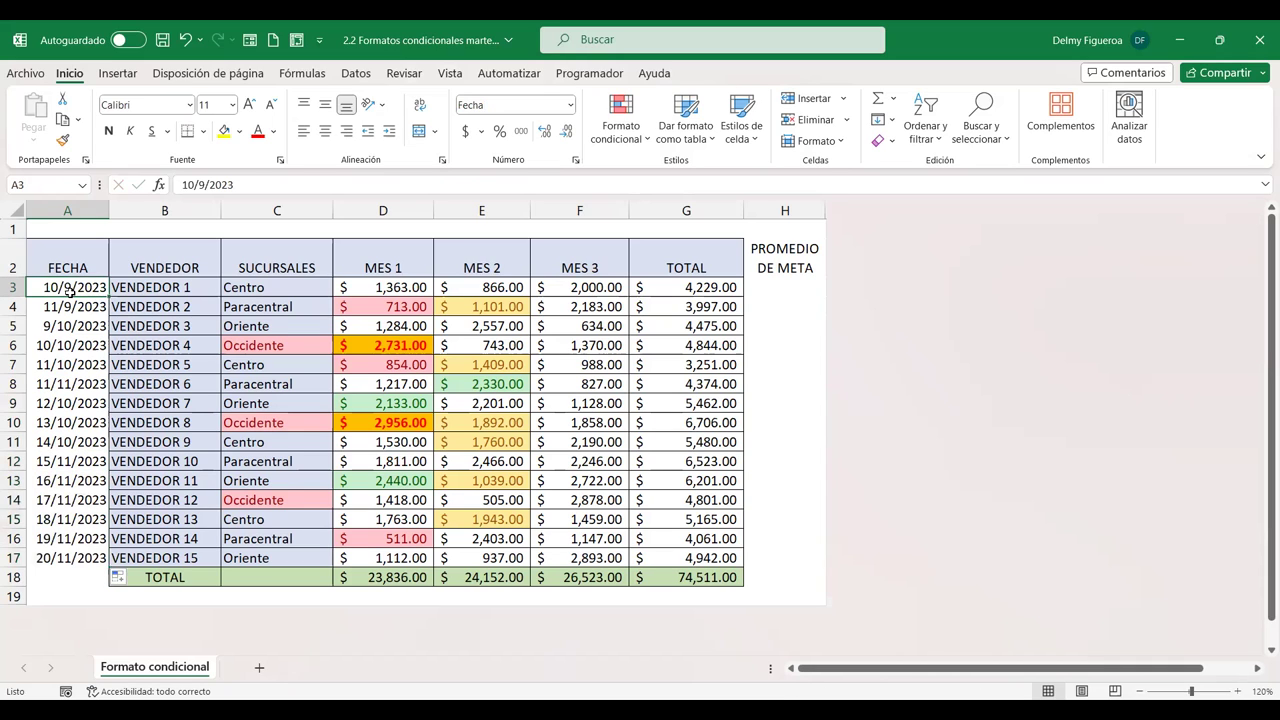
pyautogui.moveTo(90, 287); pyautogui.dragTo(93, 552)
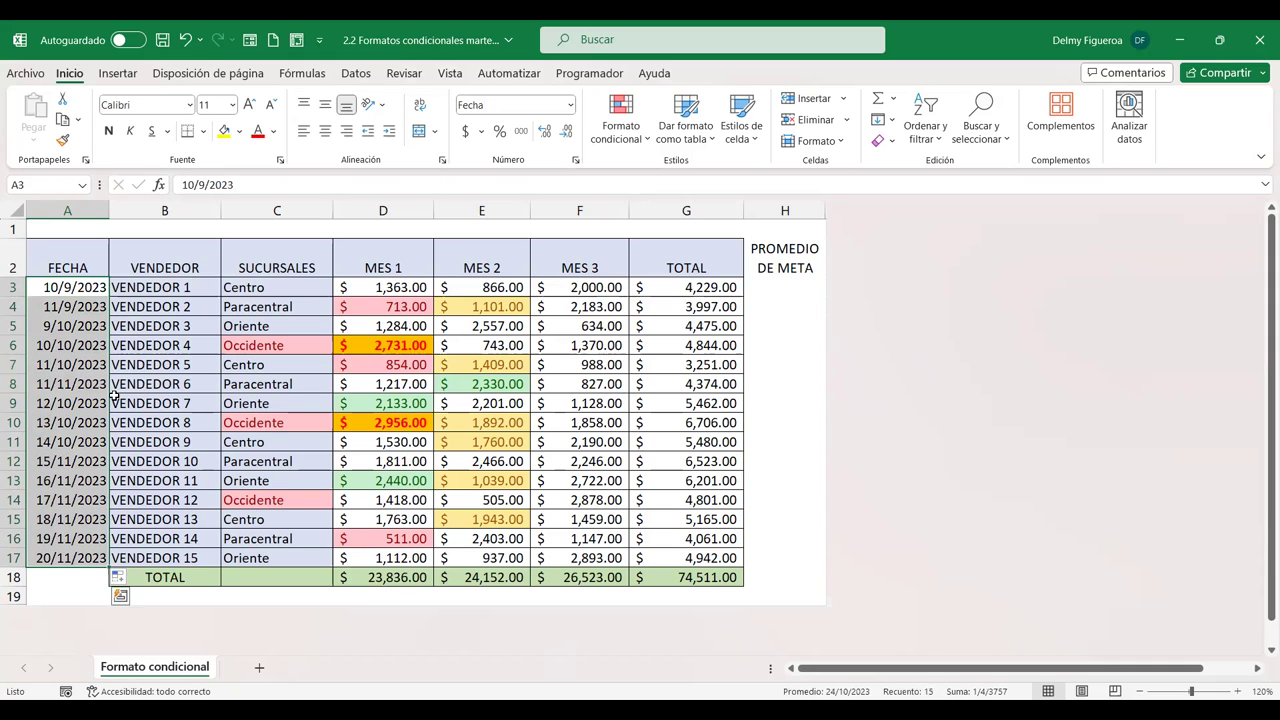
# - Start an A Date Occurring rule and preview Hoy, Mañana and En los últimos 7 días
pyautogui.click(643, 140)
pyautogui.moveTo(700, 175)
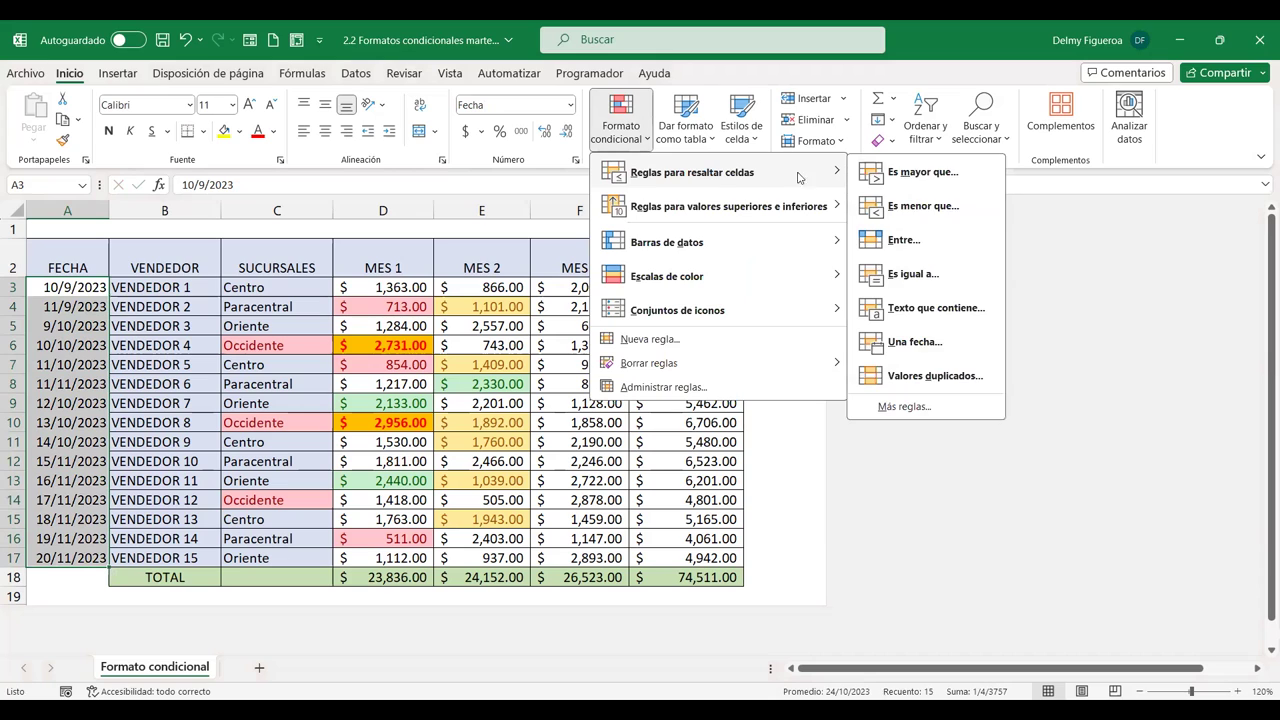
pyautogui.click(912, 342)
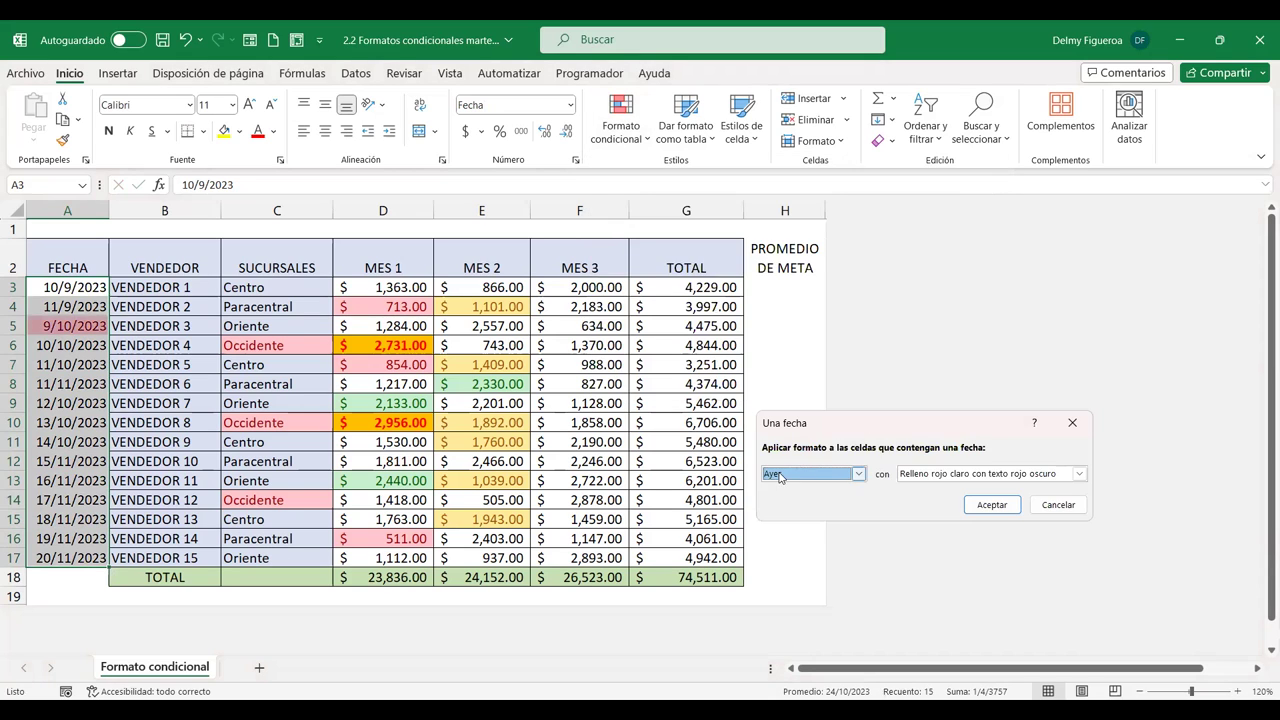
pyautogui.click(856, 474)
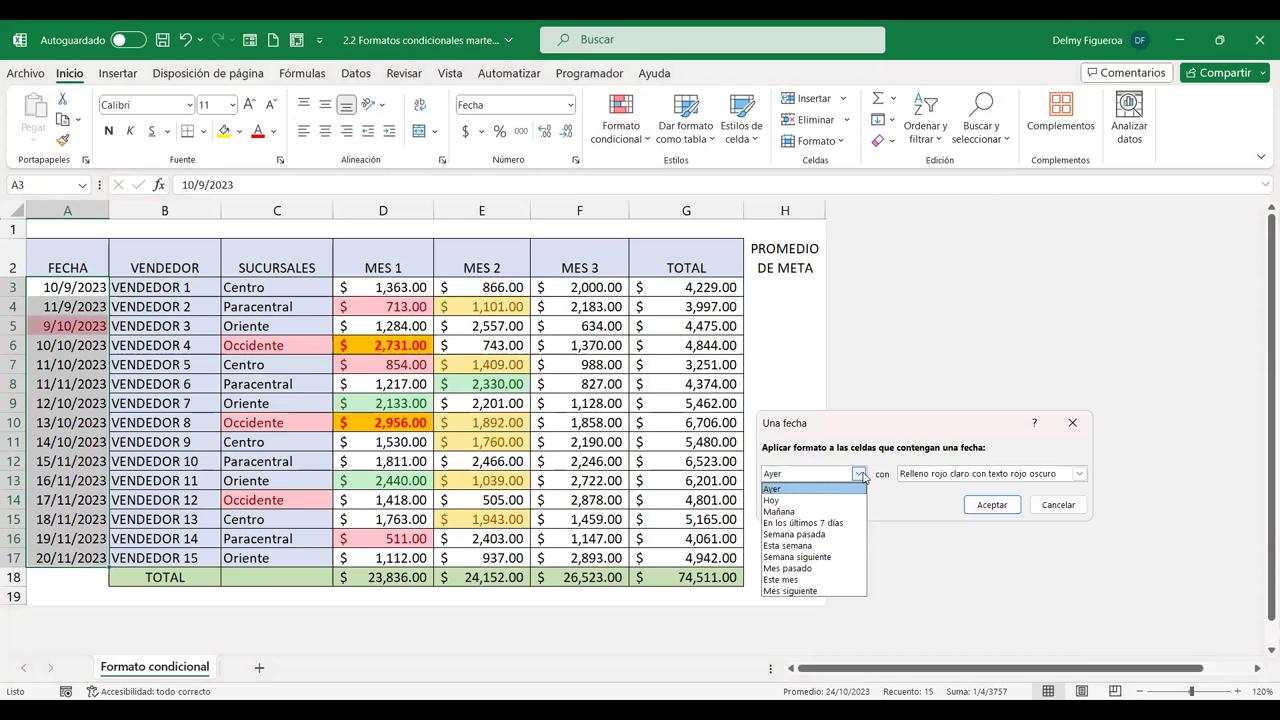
pyautogui.click(860, 474)
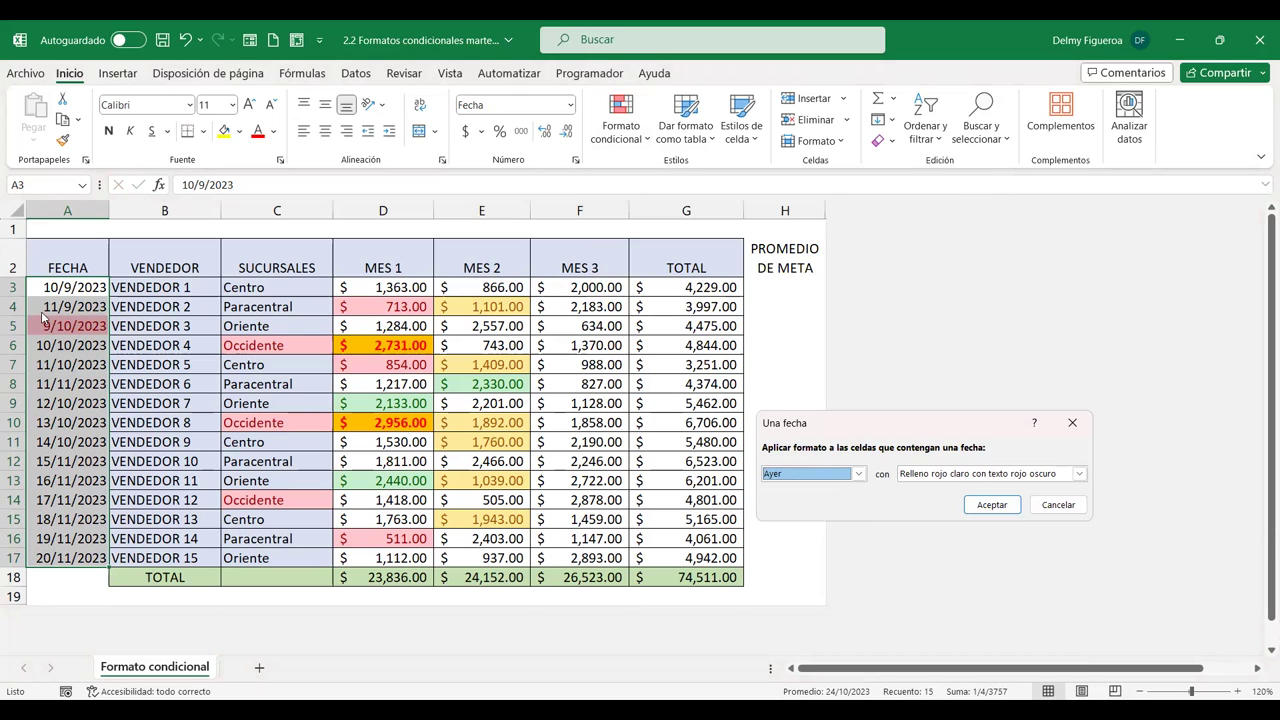
pyautogui.click(858, 473)
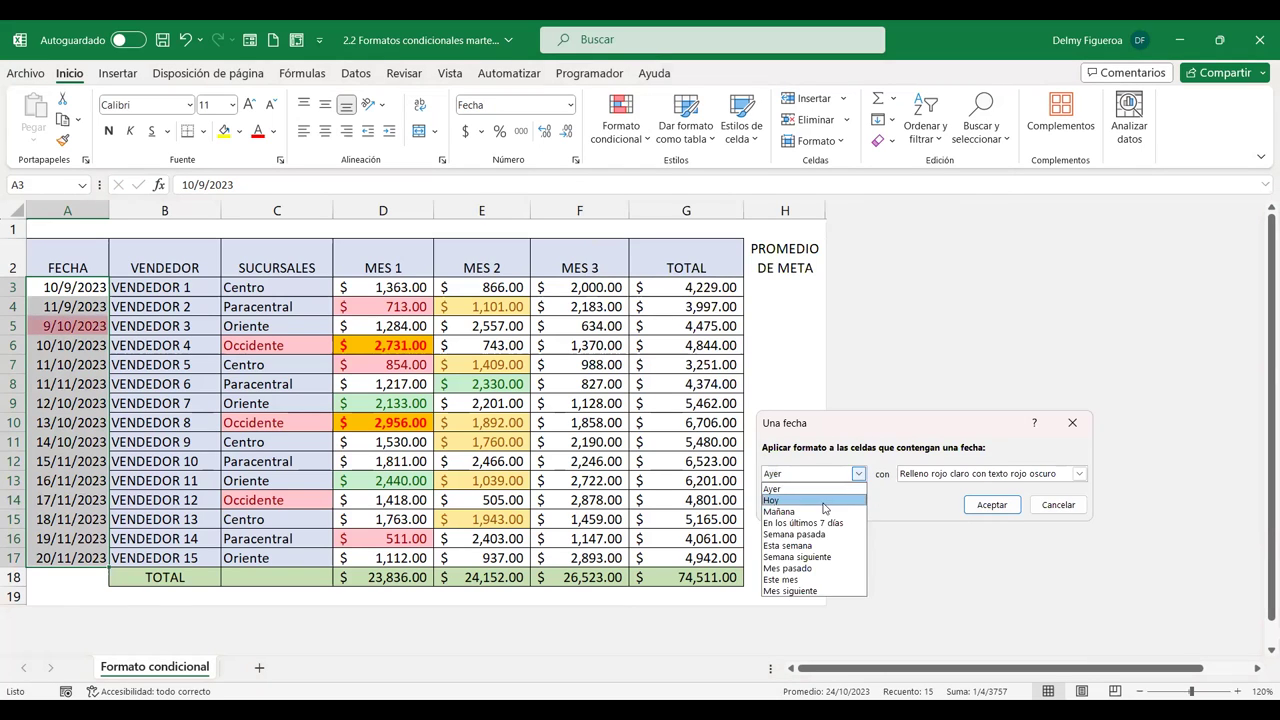
pyautogui.click(835, 500)
pyautogui.click(858, 473)
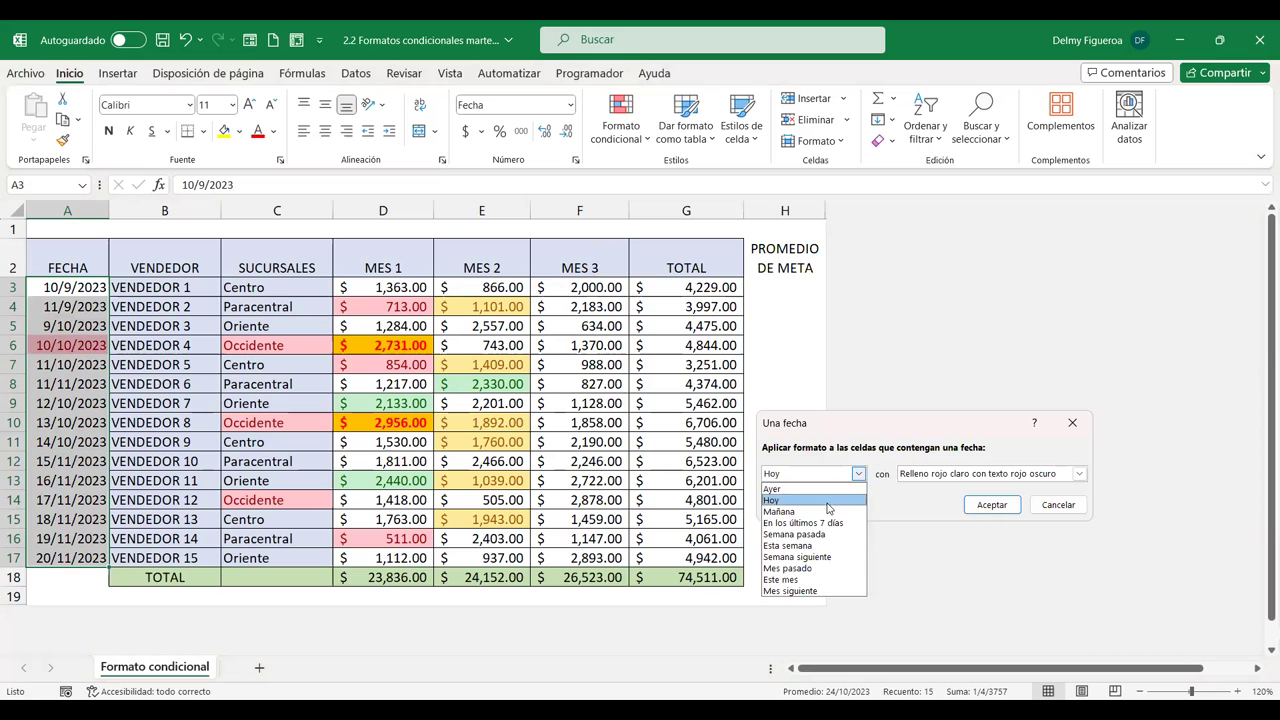
pyautogui.click(825, 511)
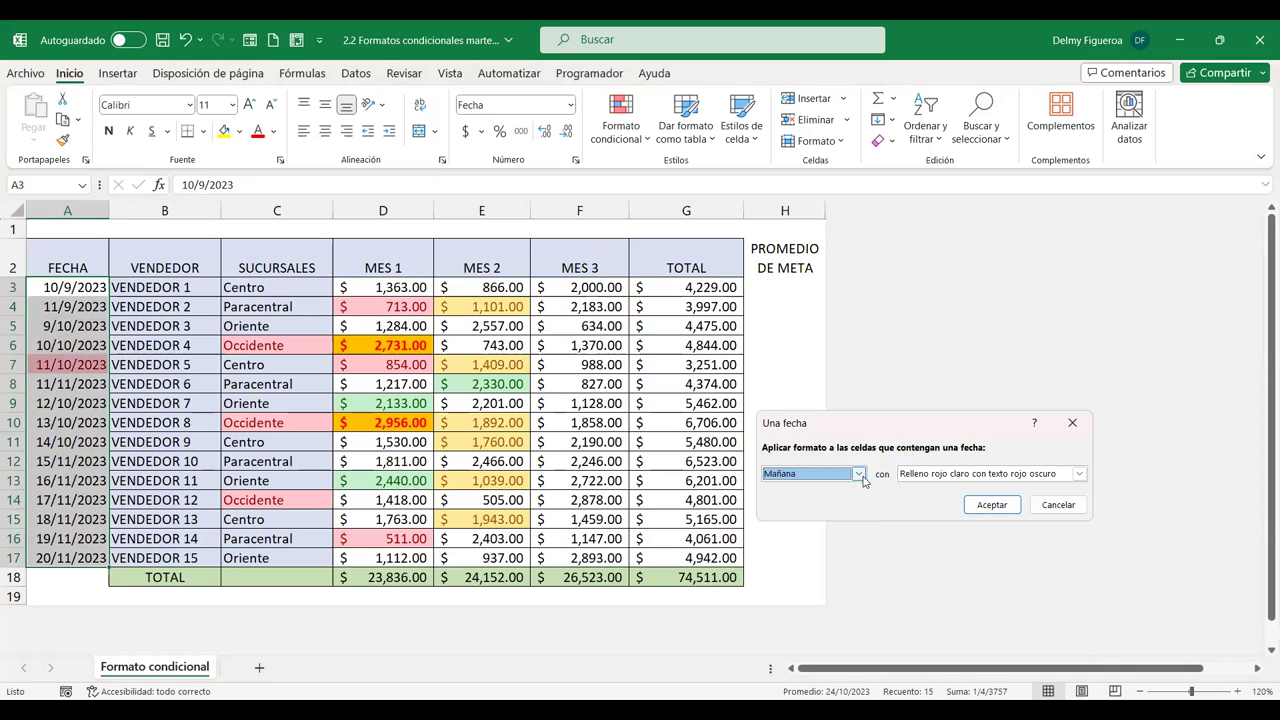
pyautogui.click(858, 473)
pyautogui.click(827, 523)
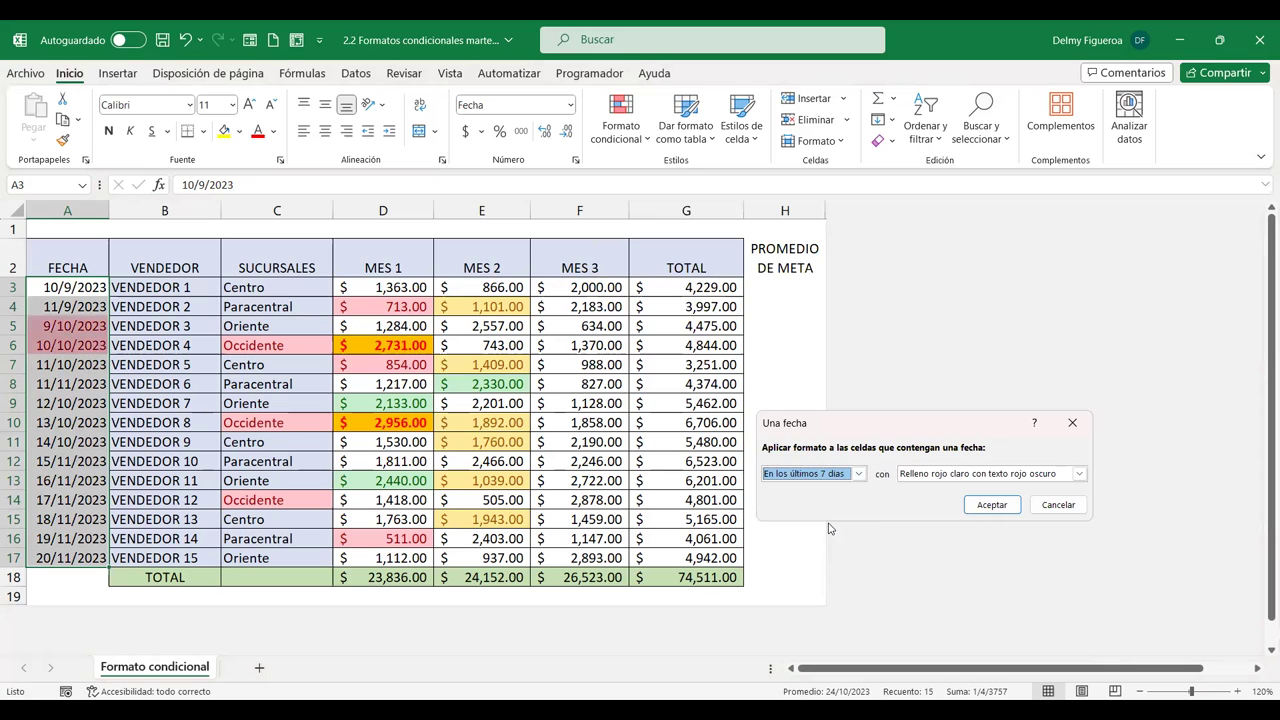
# - Preview the Semana pasada, Esta semana, Semana siguiente and Mes pasado periods
pyautogui.click(862, 476)
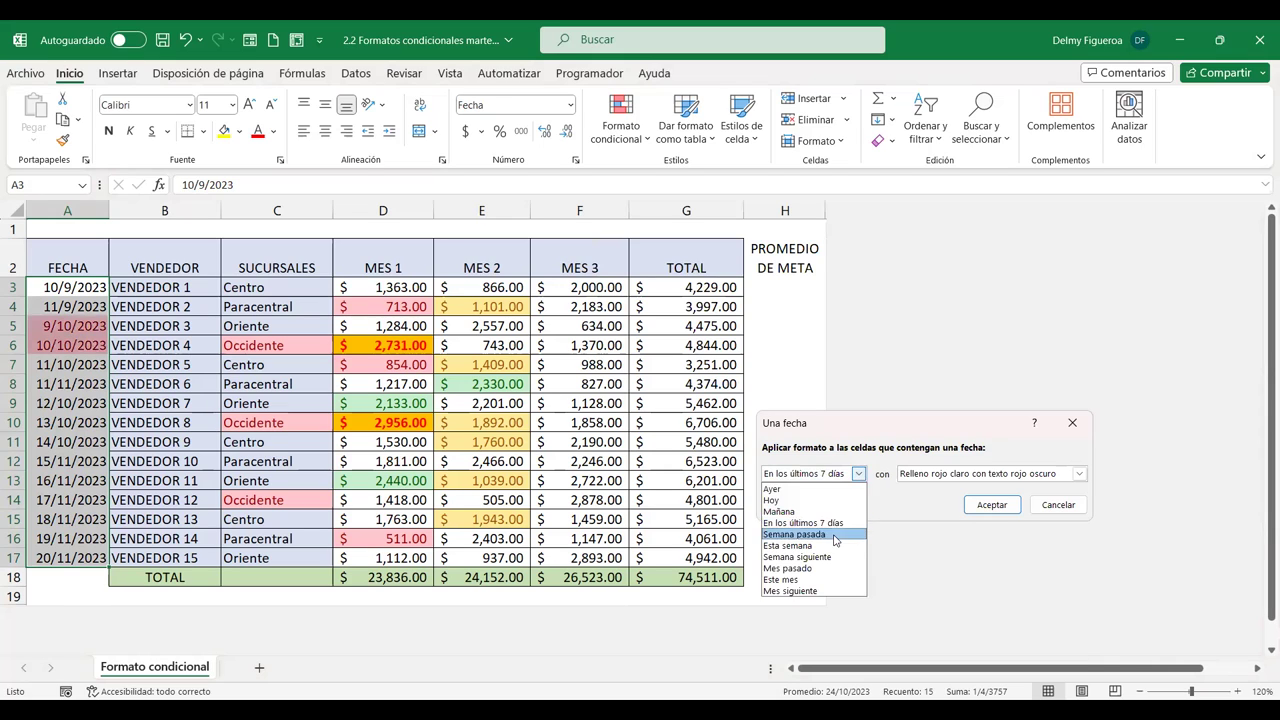
pyautogui.click(835, 535)
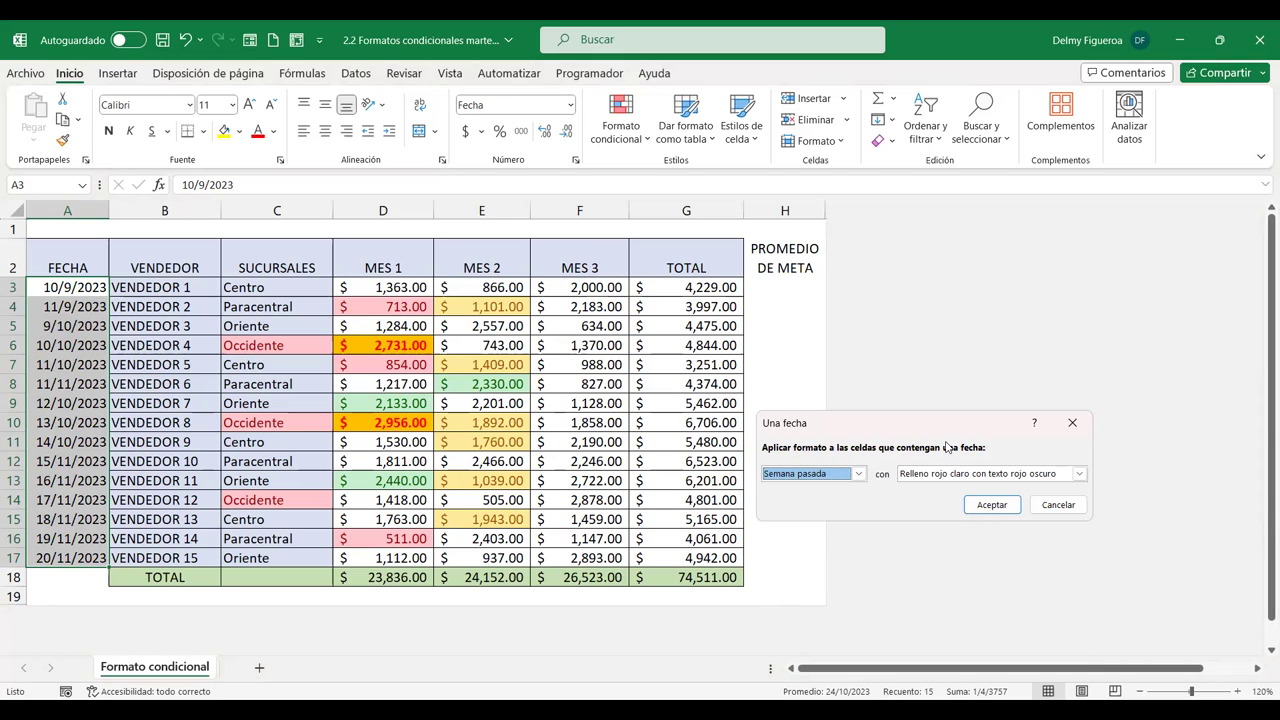
pyautogui.click(858, 477)
pyautogui.click(808, 549)
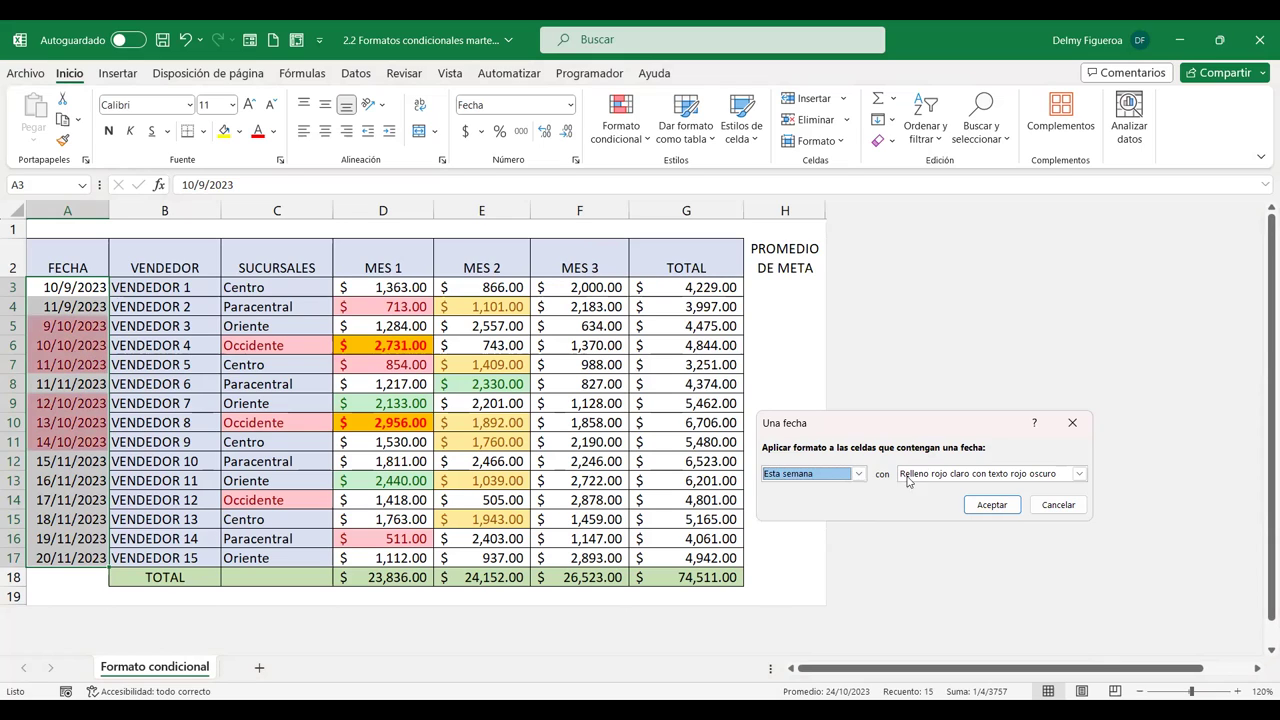
pyautogui.click(857, 475)
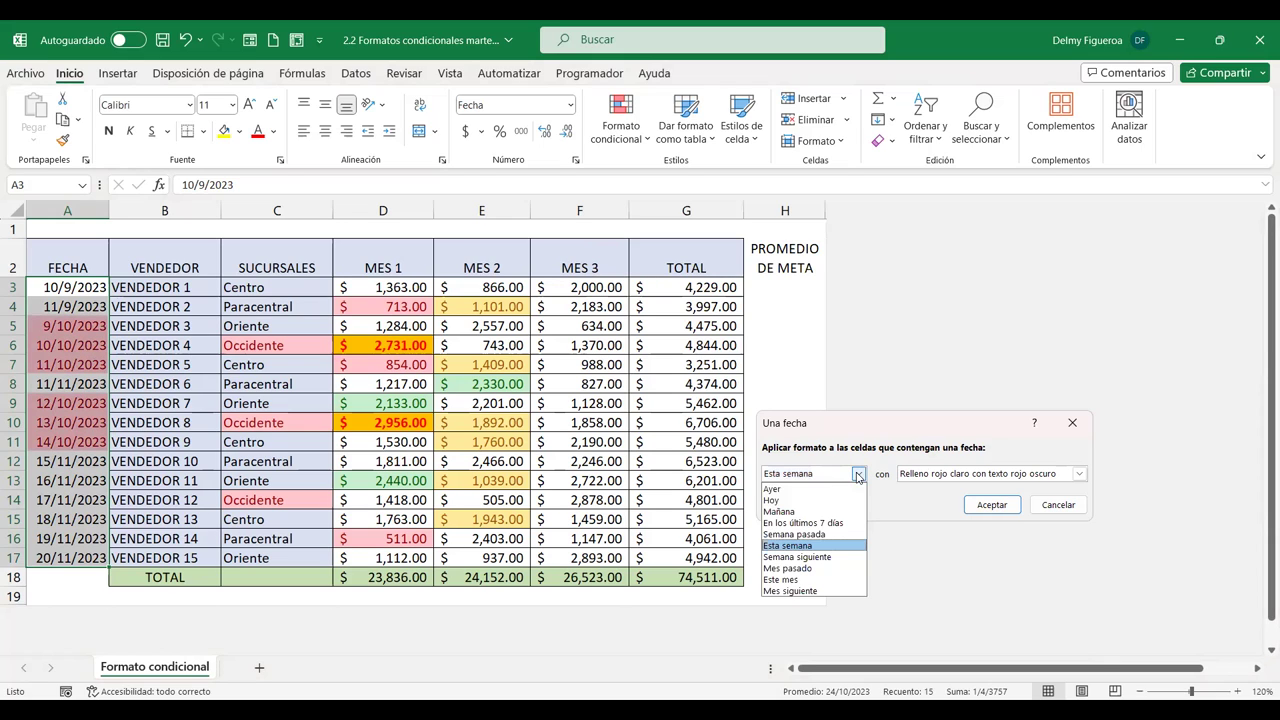
pyautogui.click(830, 557)
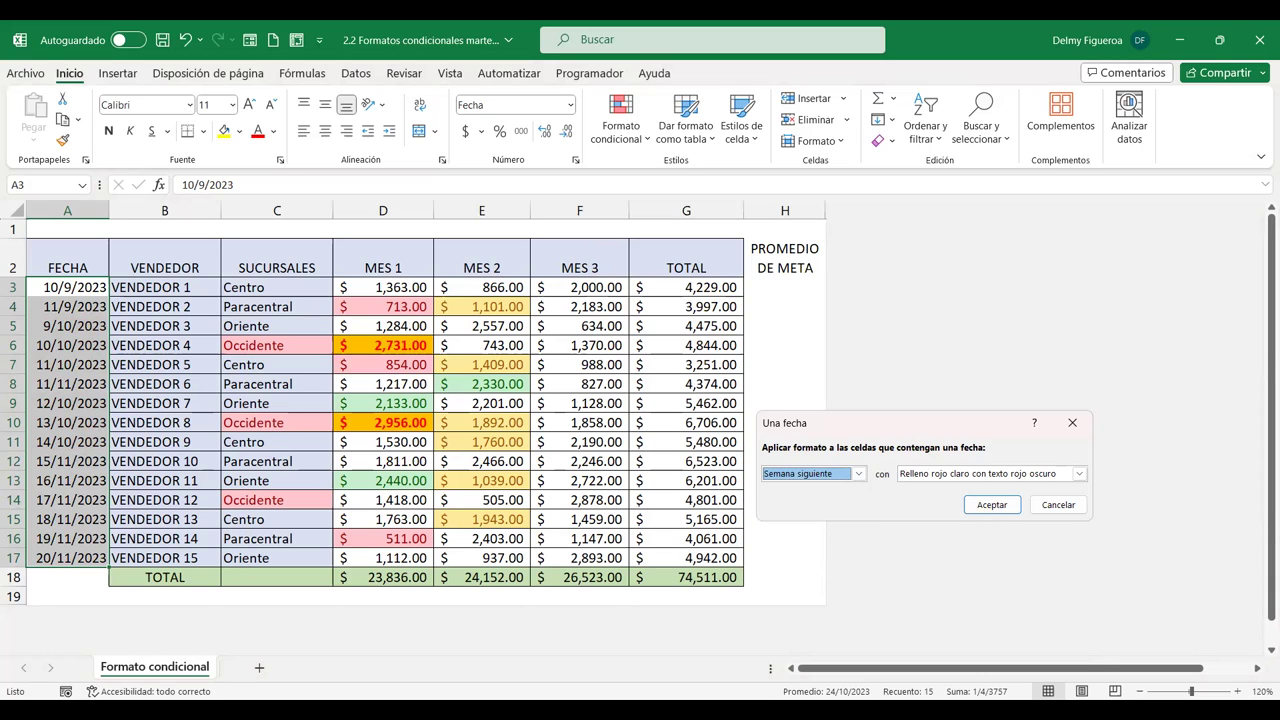
pyautogui.click(858, 474)
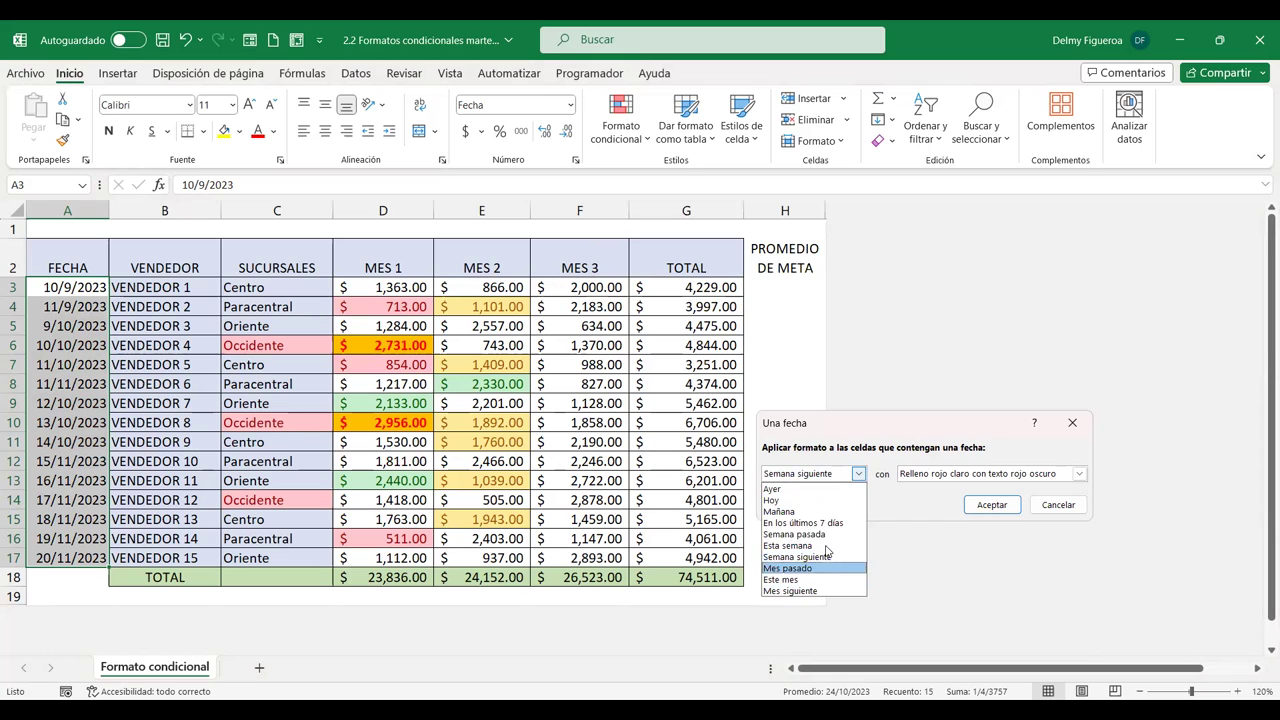
pyautogui.press('Return')
# - Preview Este mes, then settle on Mes siguiente and view the format styles
pyautogui.click(858, 474)
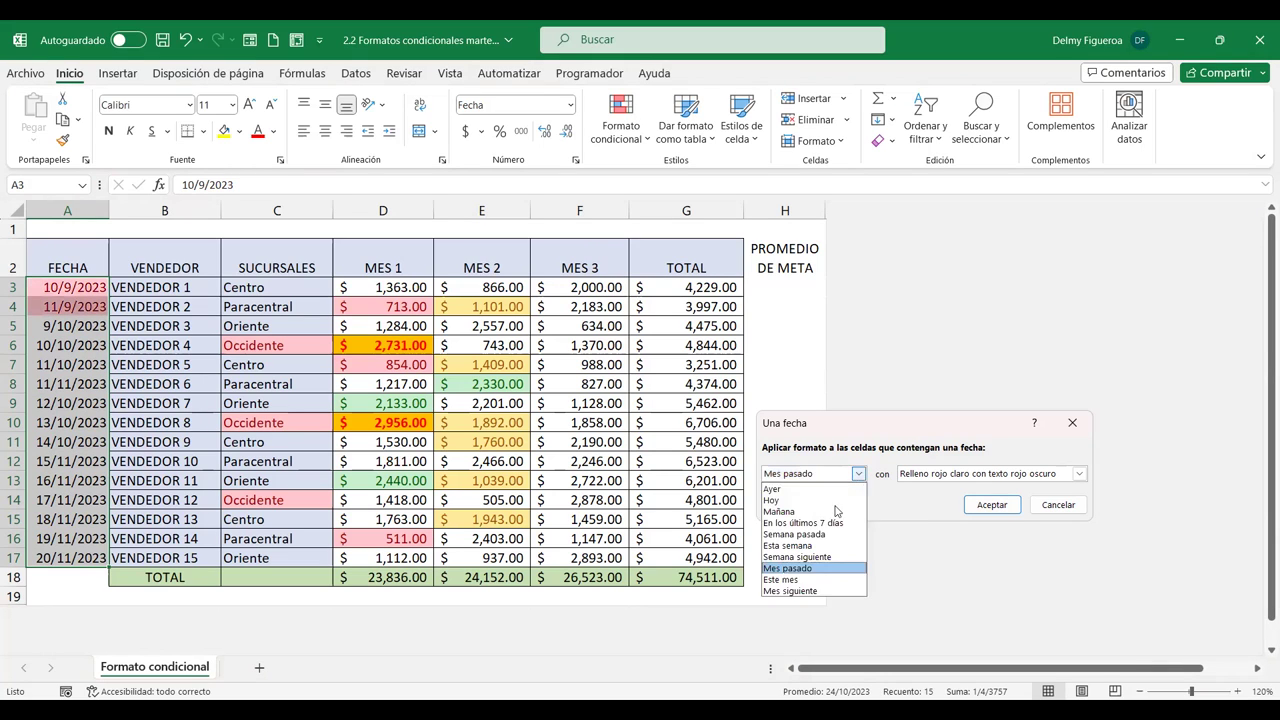
pyautogui.click(805, 578)
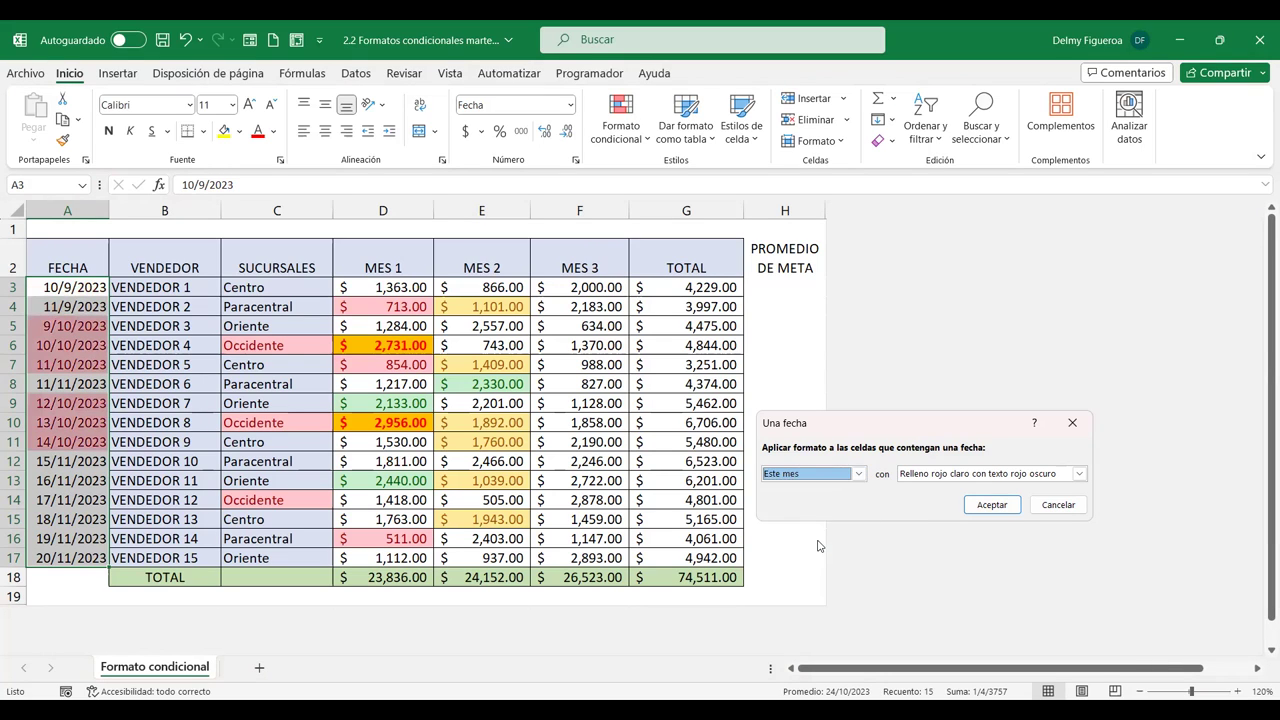
pyautogui.click(858, 474)
pyautogui.press('Down')
pyautogui.press('Return')
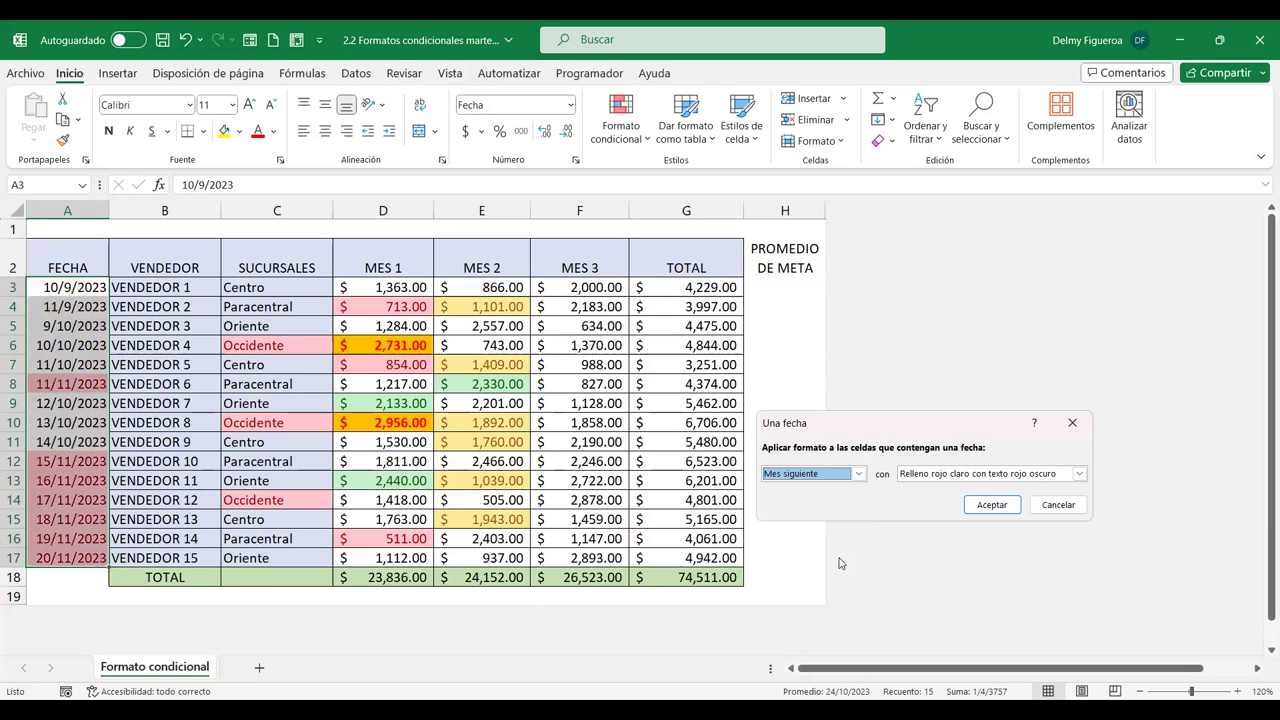
pyautogui.click(958, 478)
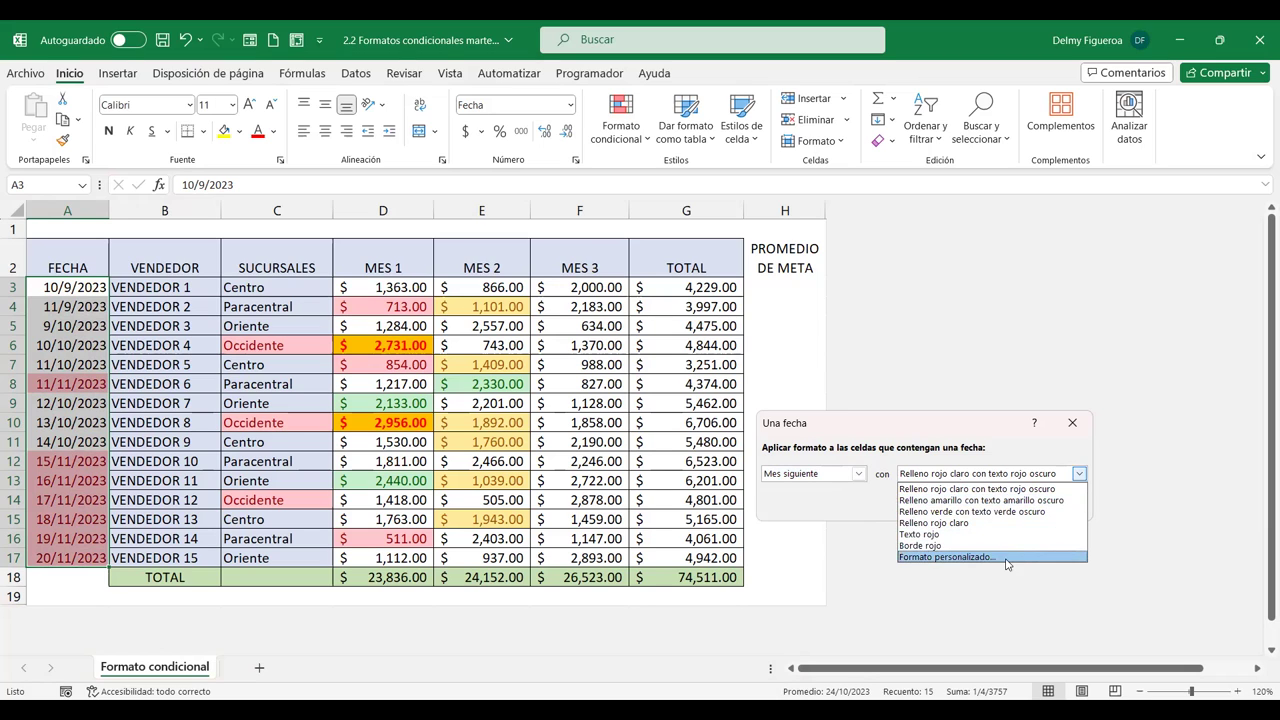
# - Give next-month dates a custom format with dark blue text
pyautogui.click(1005, 556)
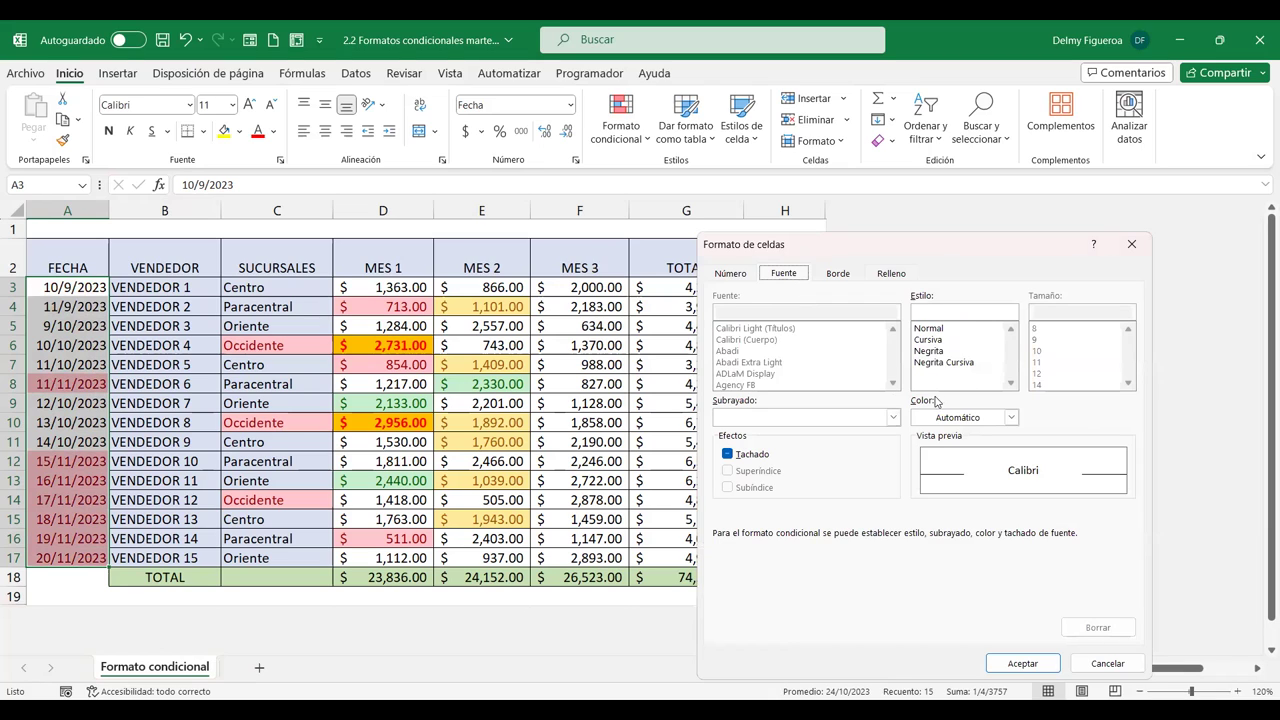
pyautogui.click(1011, 419)
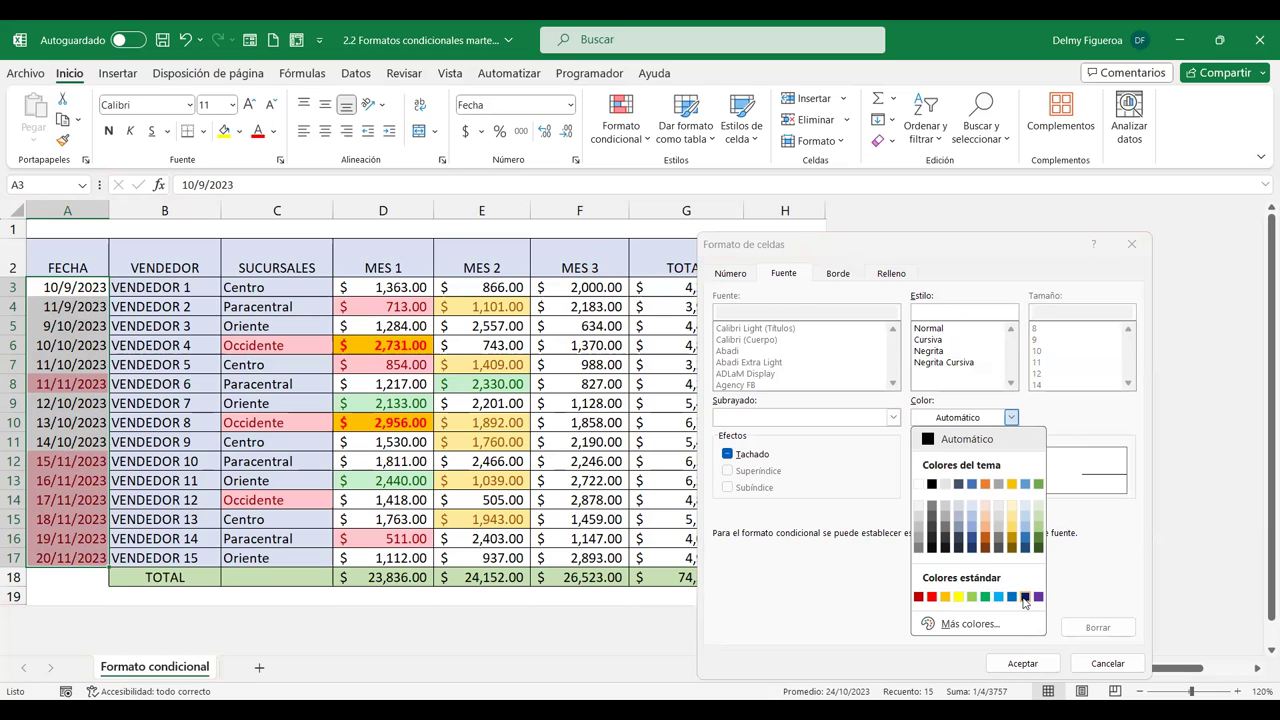
pyautogui.click(1024, 597)
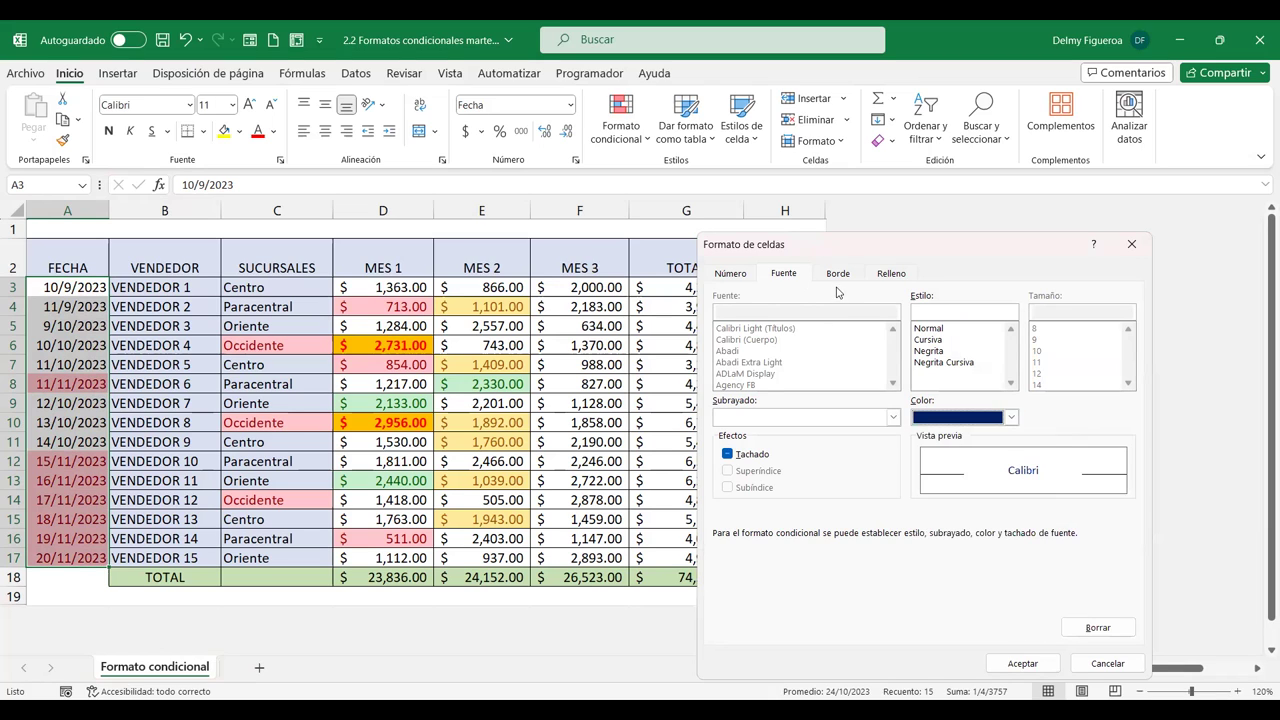
pyautogui.click(1024, 666)
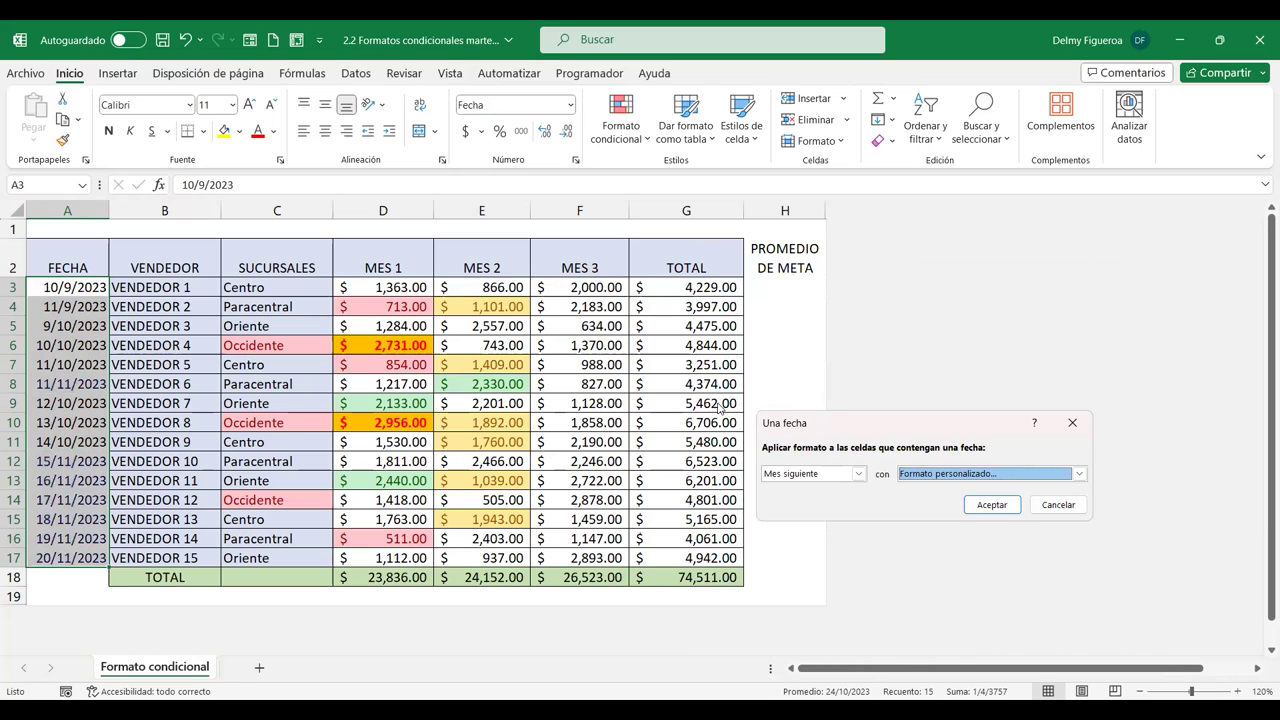
# - Change the custom format to blue text with a light gold fill and apply the Mes siguiente rule
pyautogui.click(995, 475)
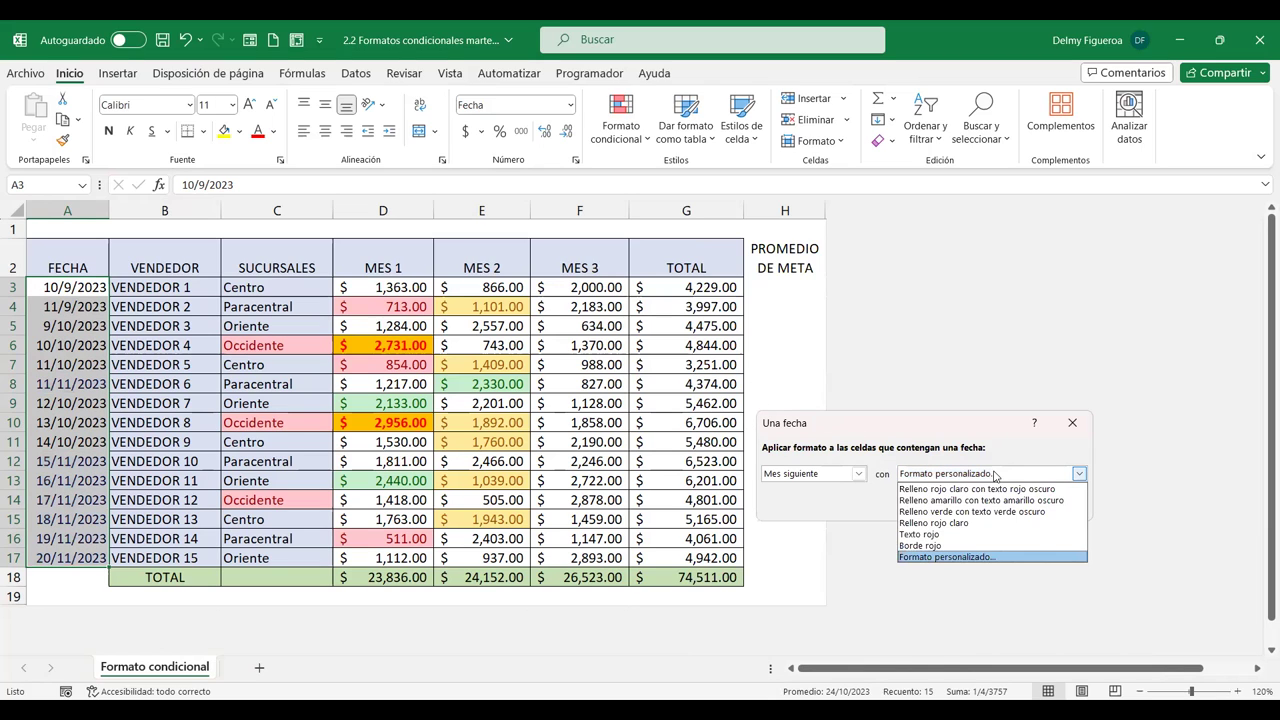
pyautogui.click(960, 556)
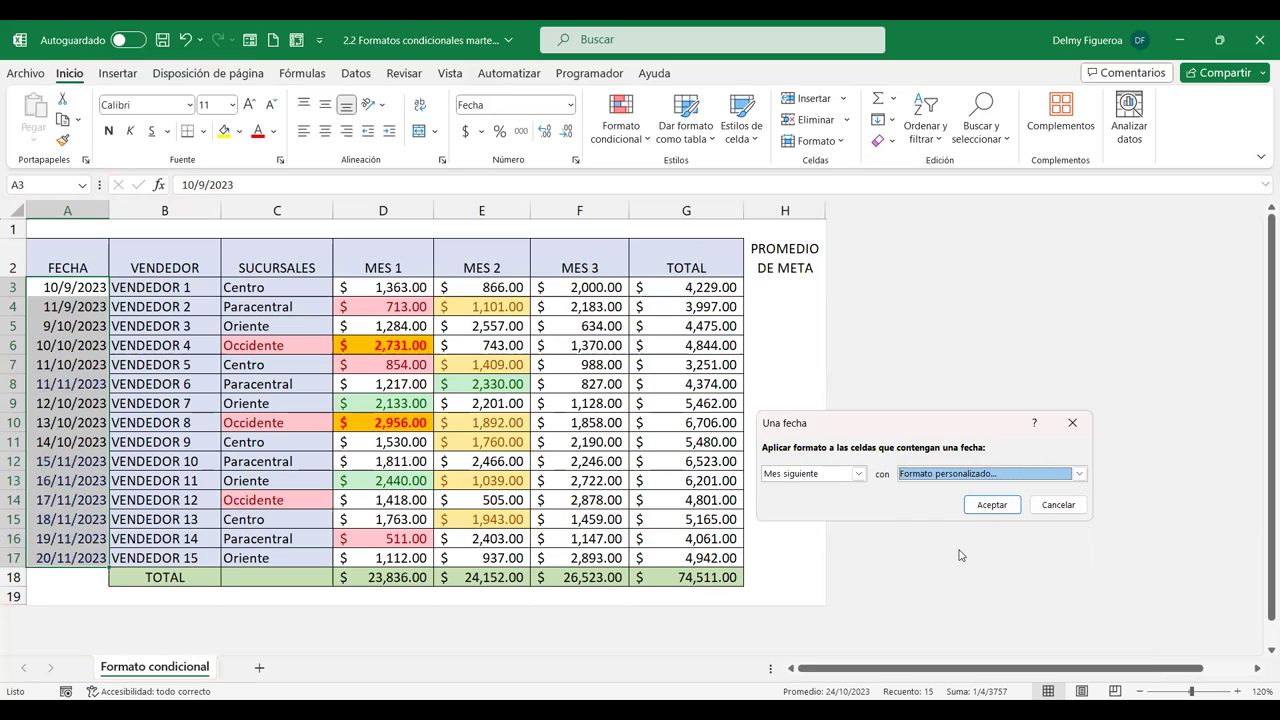
pyautogui.click(1011, 417)
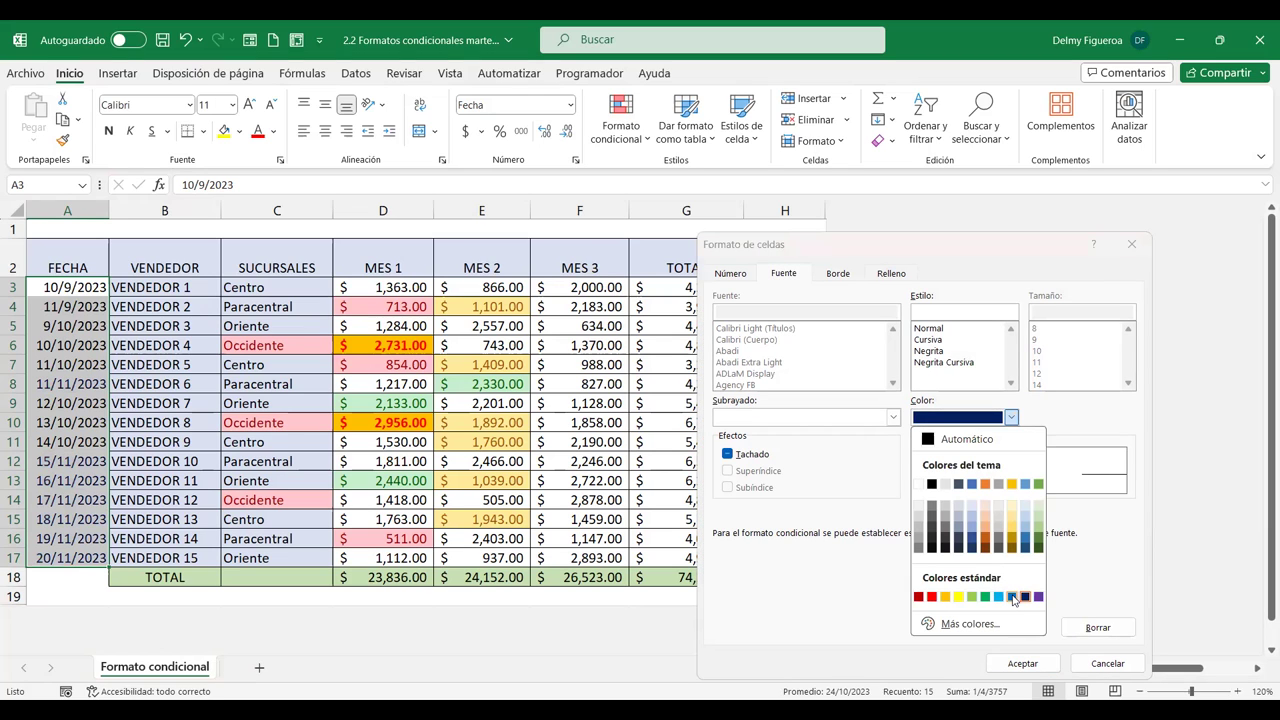
pyautogui.click(1012, 597)
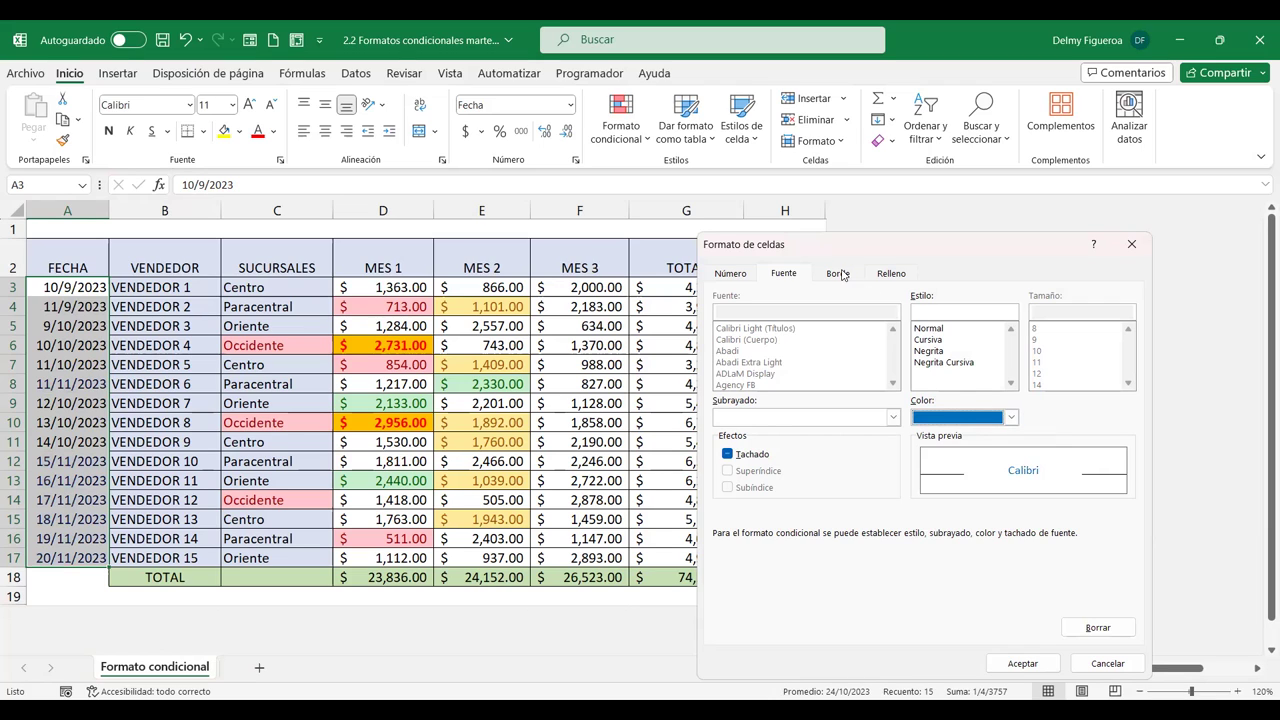
pyautogui.click(883, 274)
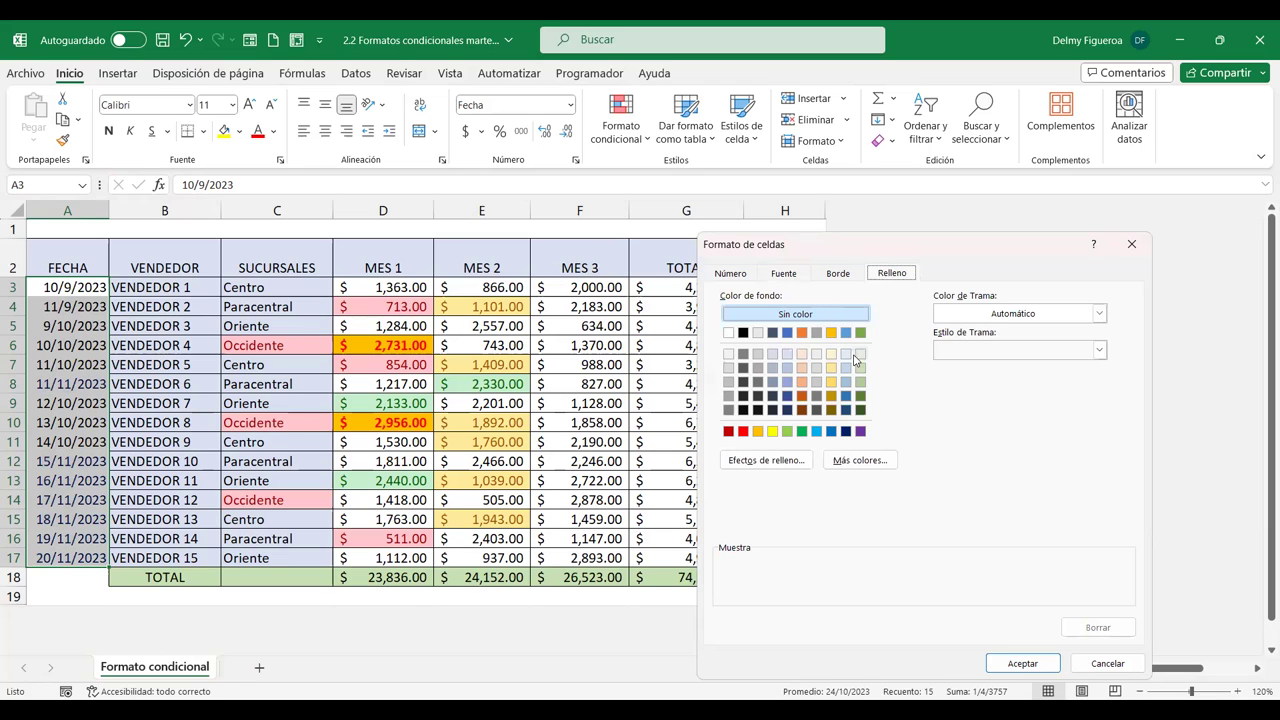
pyautogui.click(829, 355)
pyautogui.click(1009, 666)
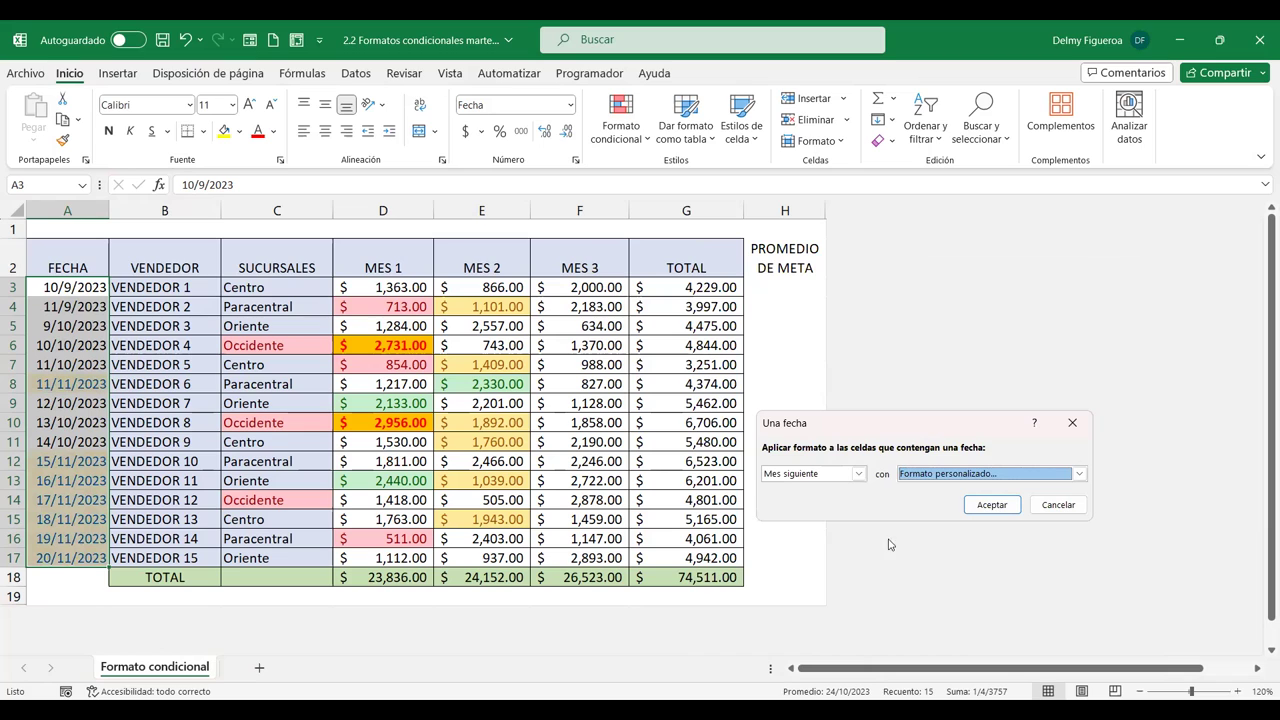
pyautogui.click(990, 505)
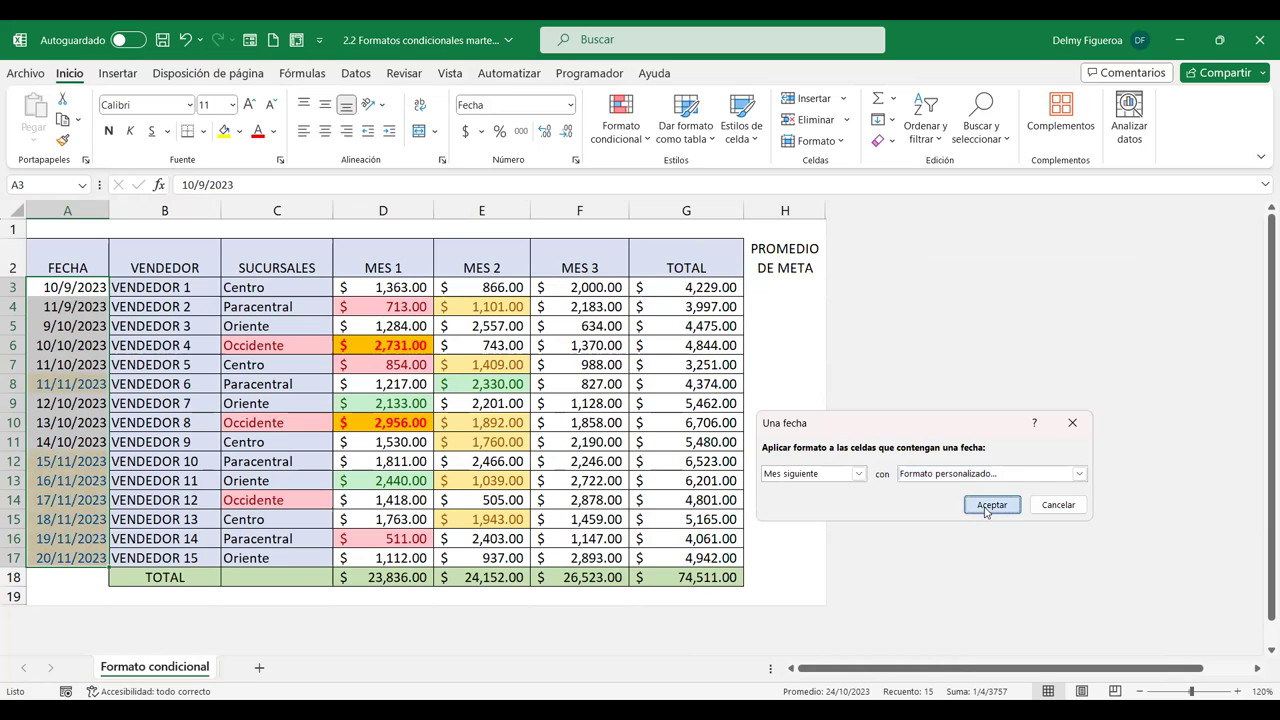
# - Select the vendor table A2:G18, from the FECHA header through the TOTAL row
pyautogui.click(150, 289)
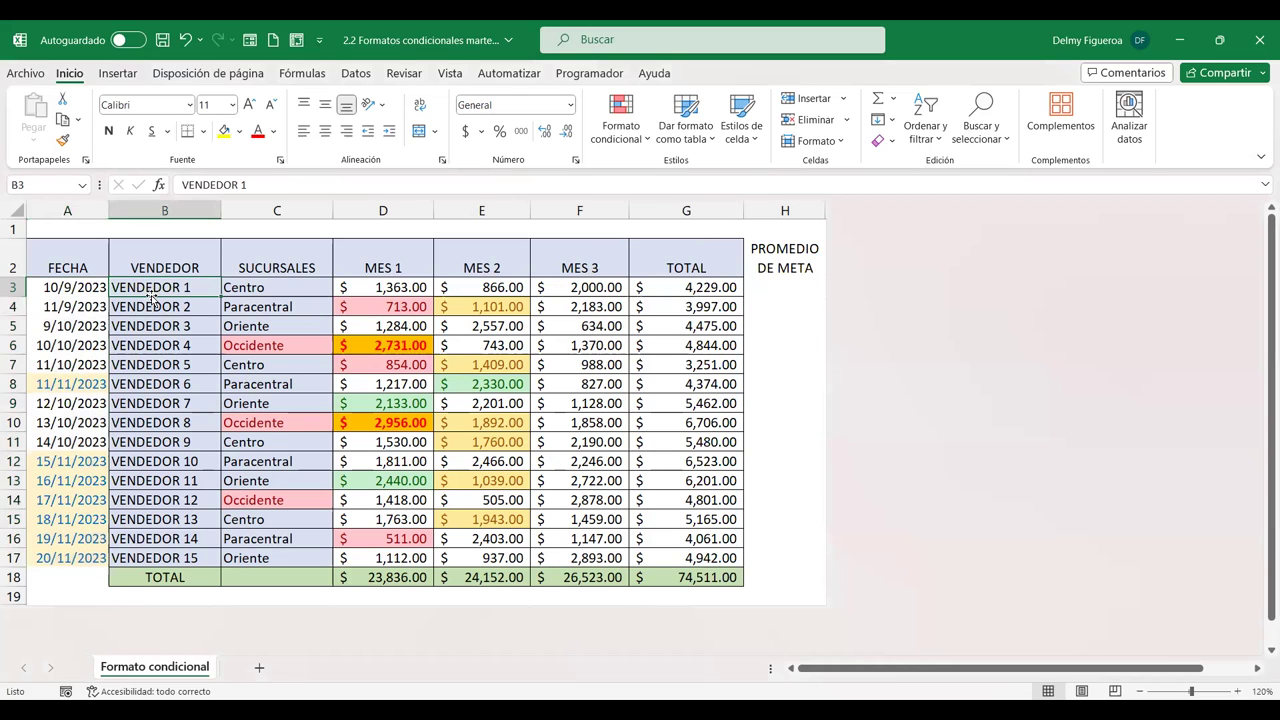
pyautogui.click(637, 133)
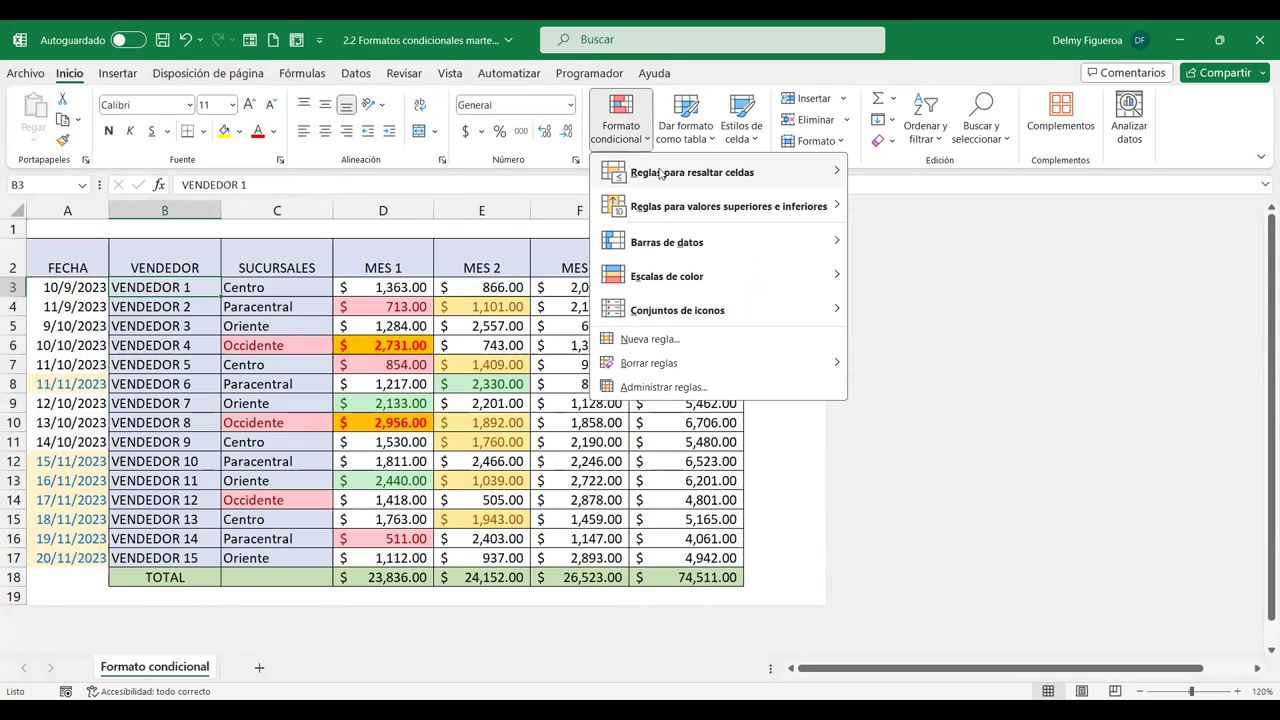
pyautogui.moveTo(700, 172)
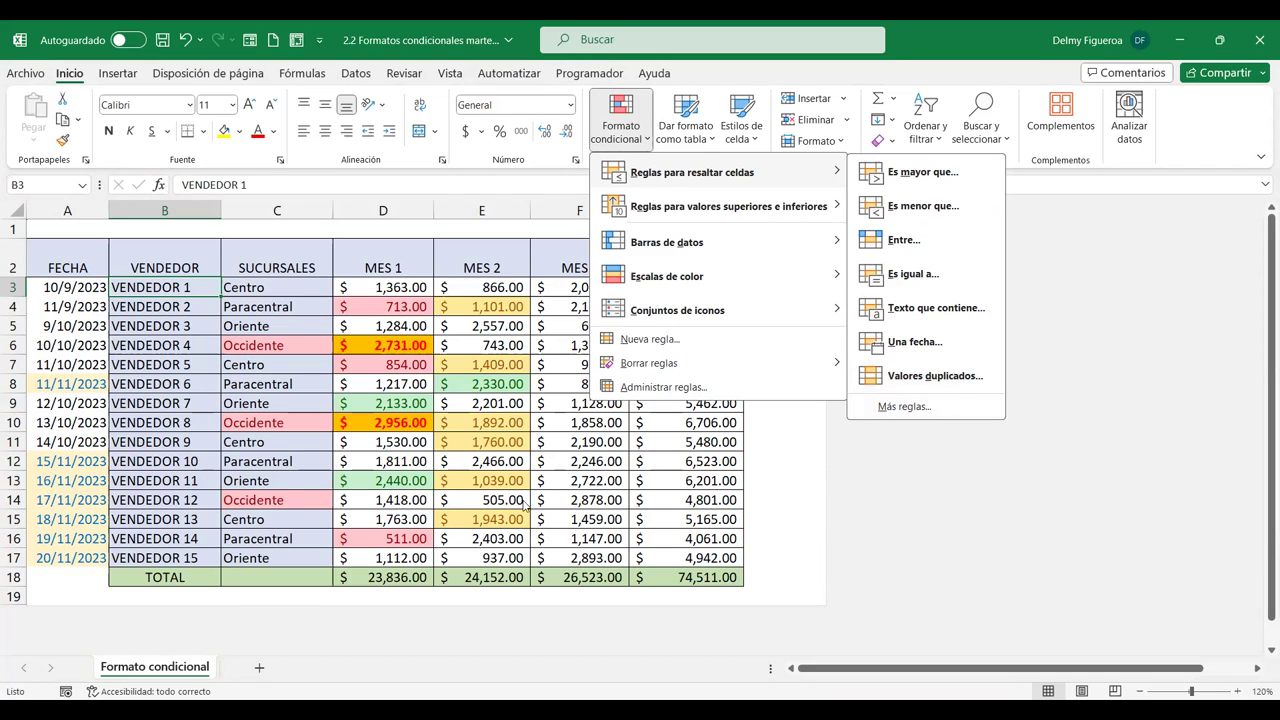
pyautogui.click(463, 357)
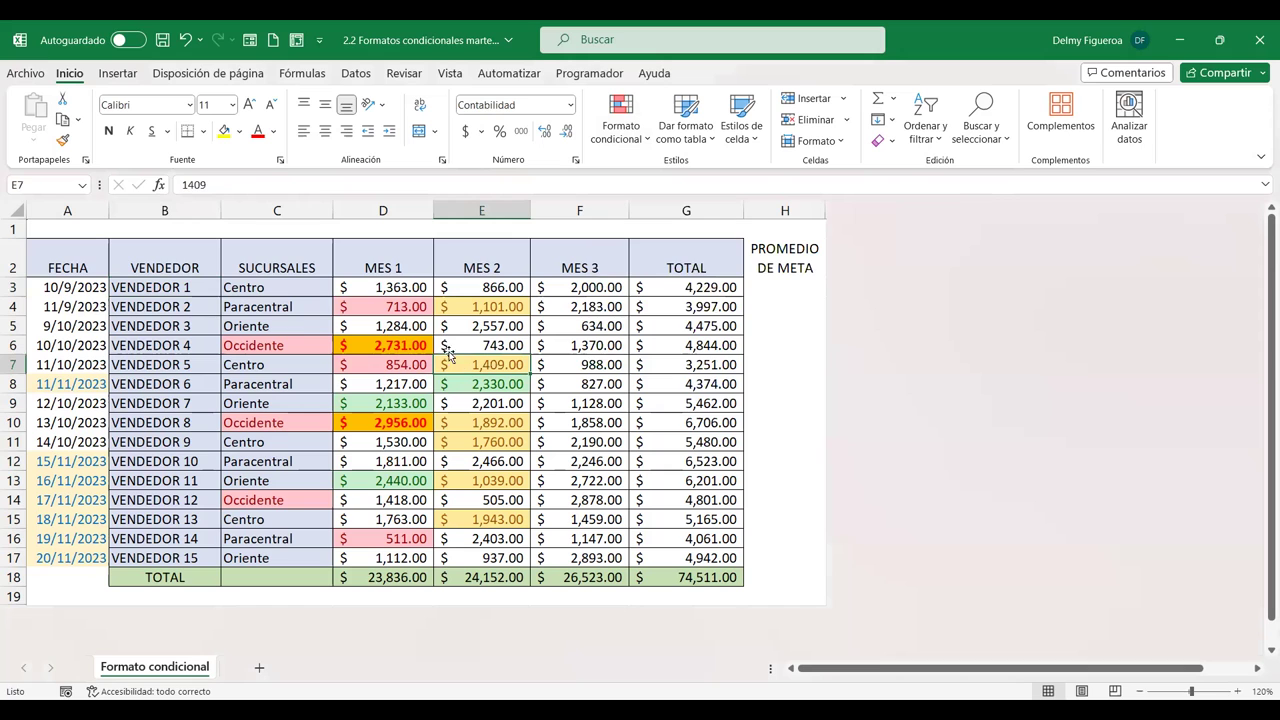
pyautogui.moveTo(72, 259); pyautogui.dragTo(728, 557)
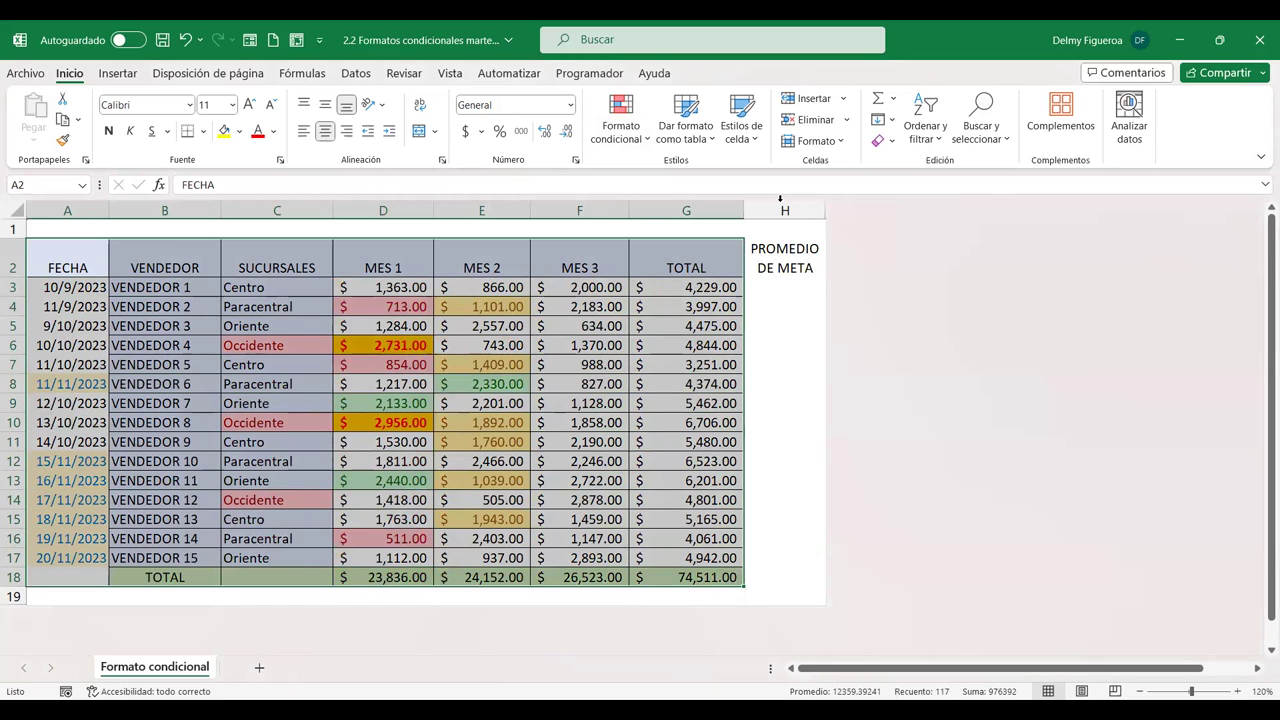
pyautogui.click(645, 141)
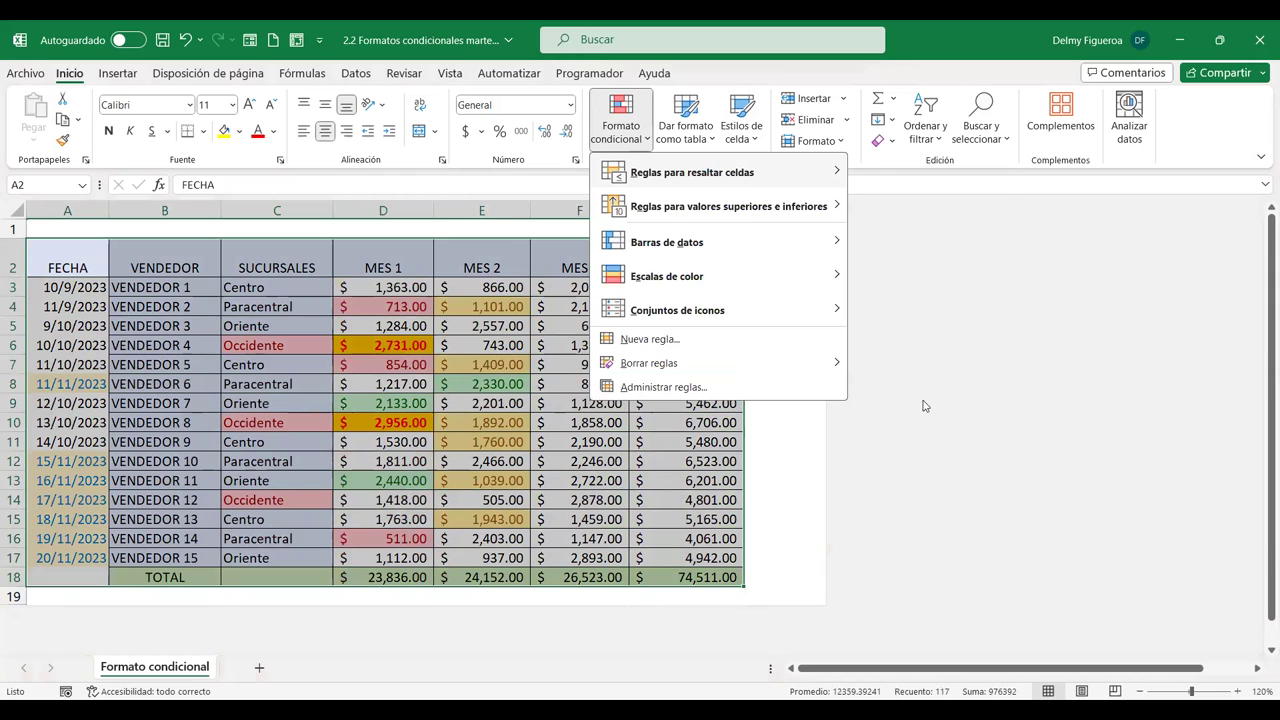
pyautogui.click(944, 372)
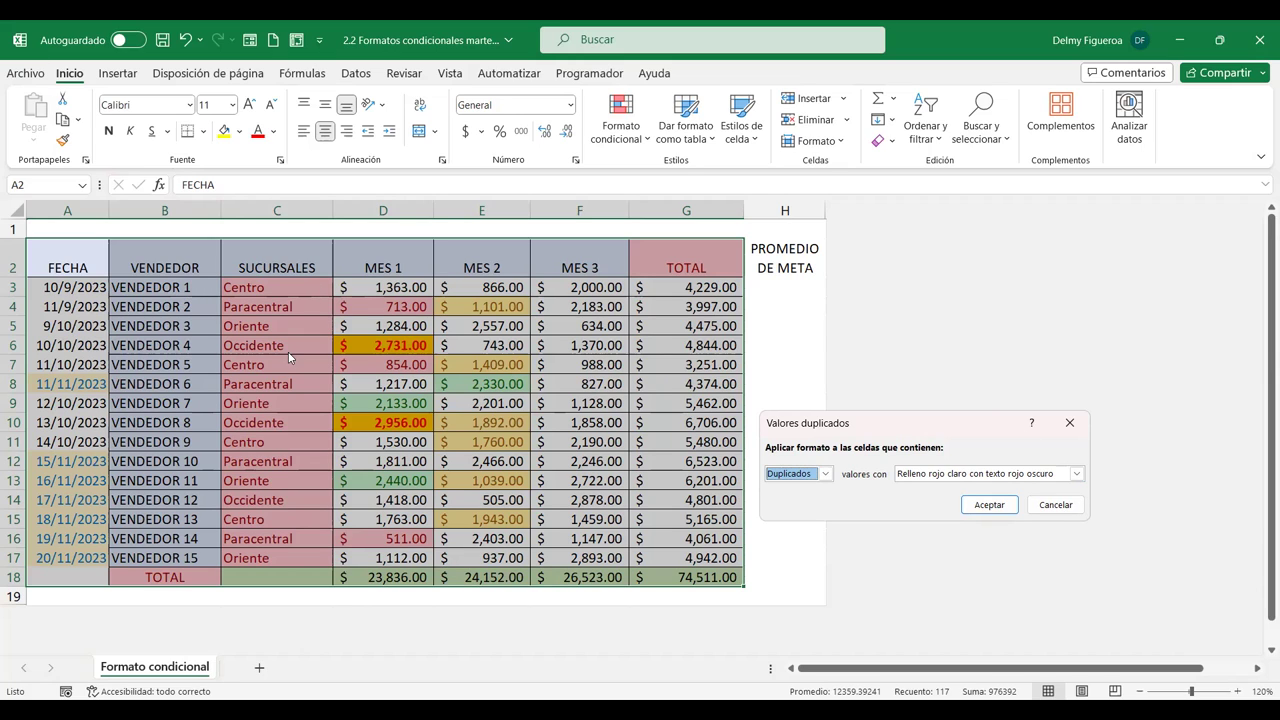
pyautogui.click(1058, 507)
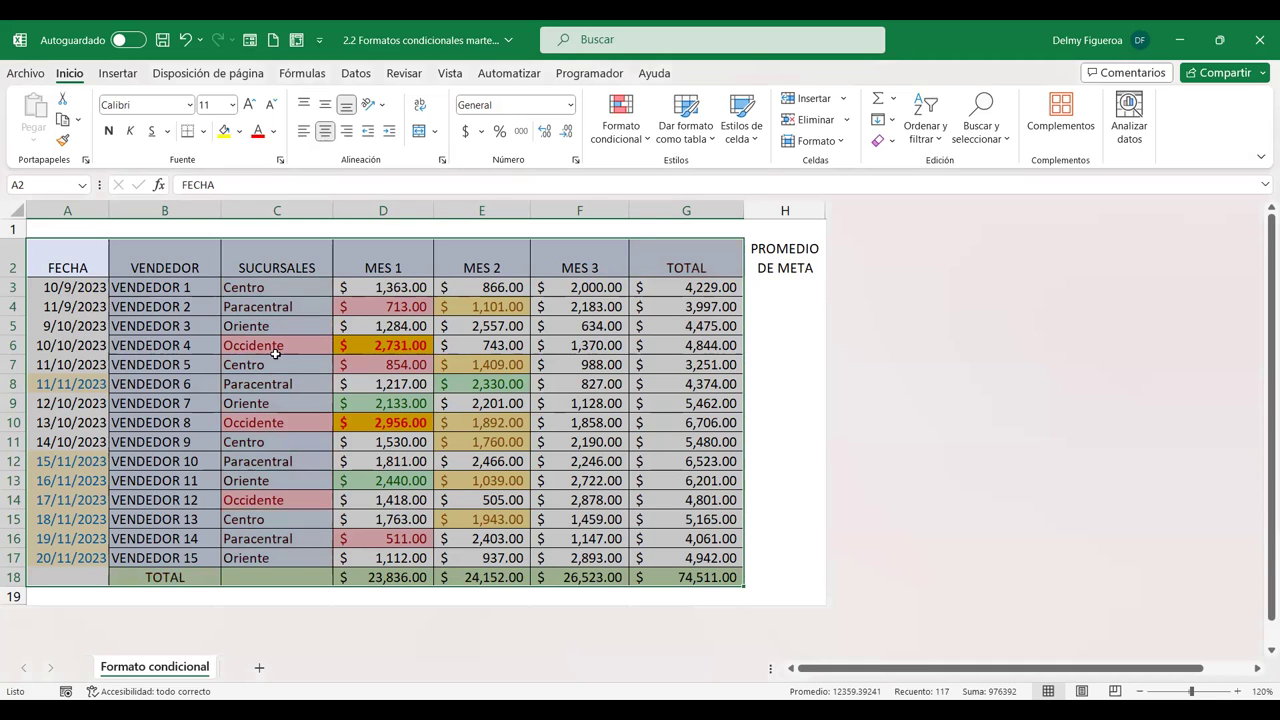
# - Unhide any hidden rows around row 19 below the table
pyautogui.click(22, 598)
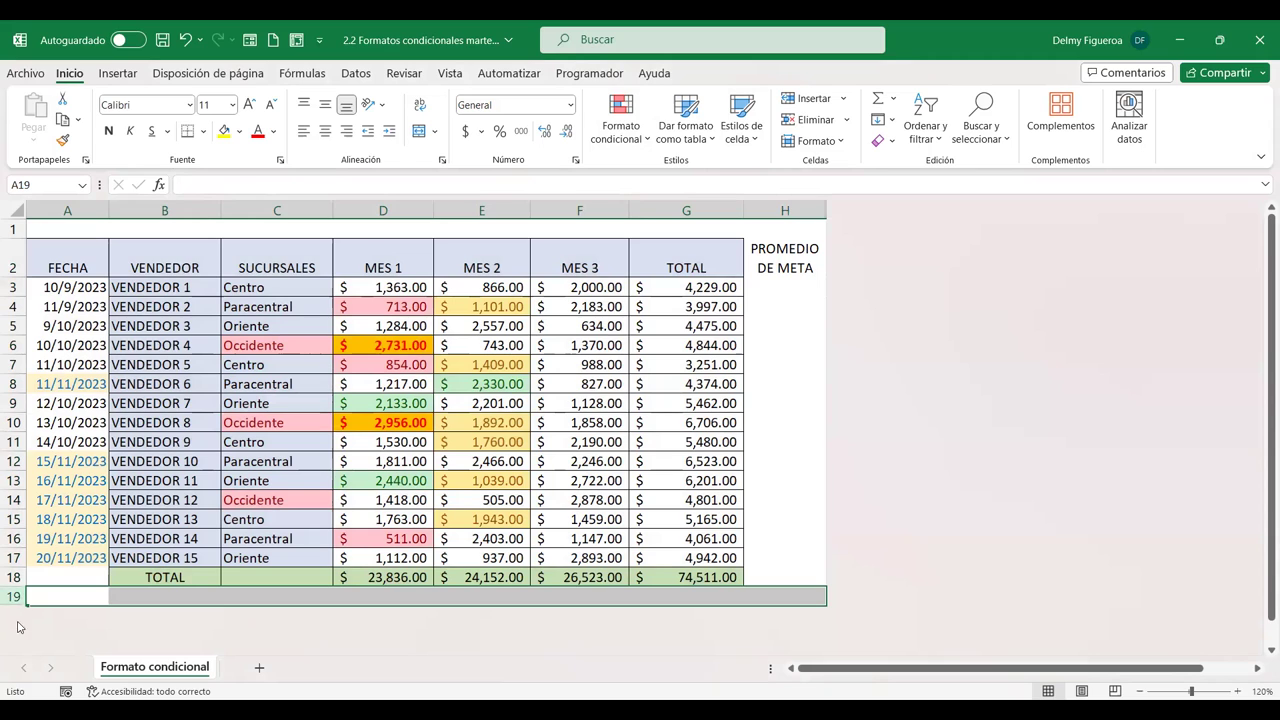
pyautogui.rightClick(18, 603)
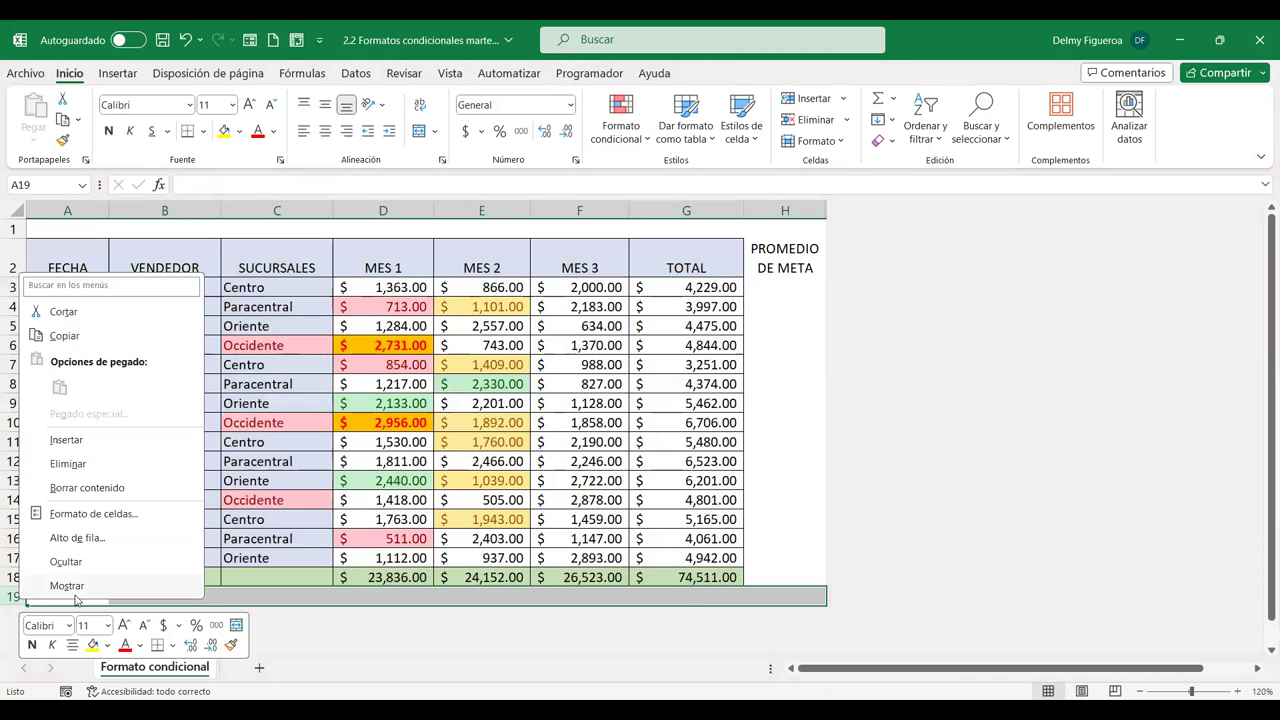
pyautogui.click(85, 592)
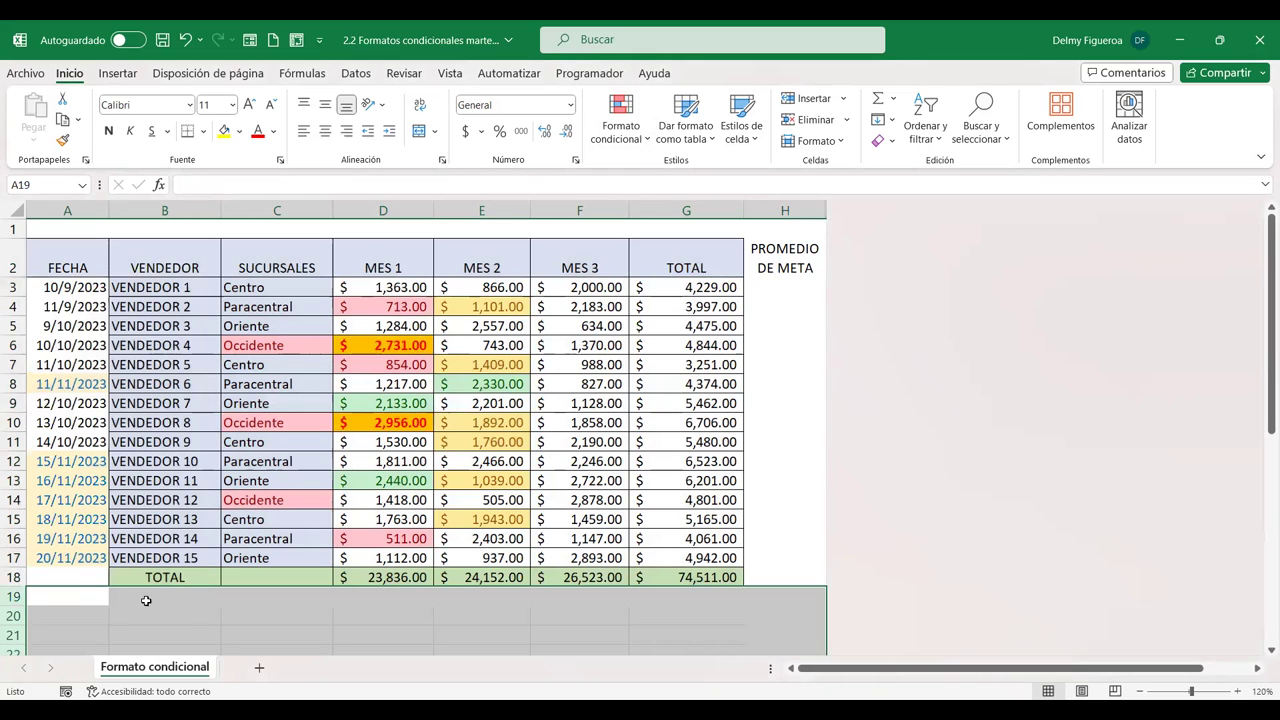
pyautogui.click(205, 617)
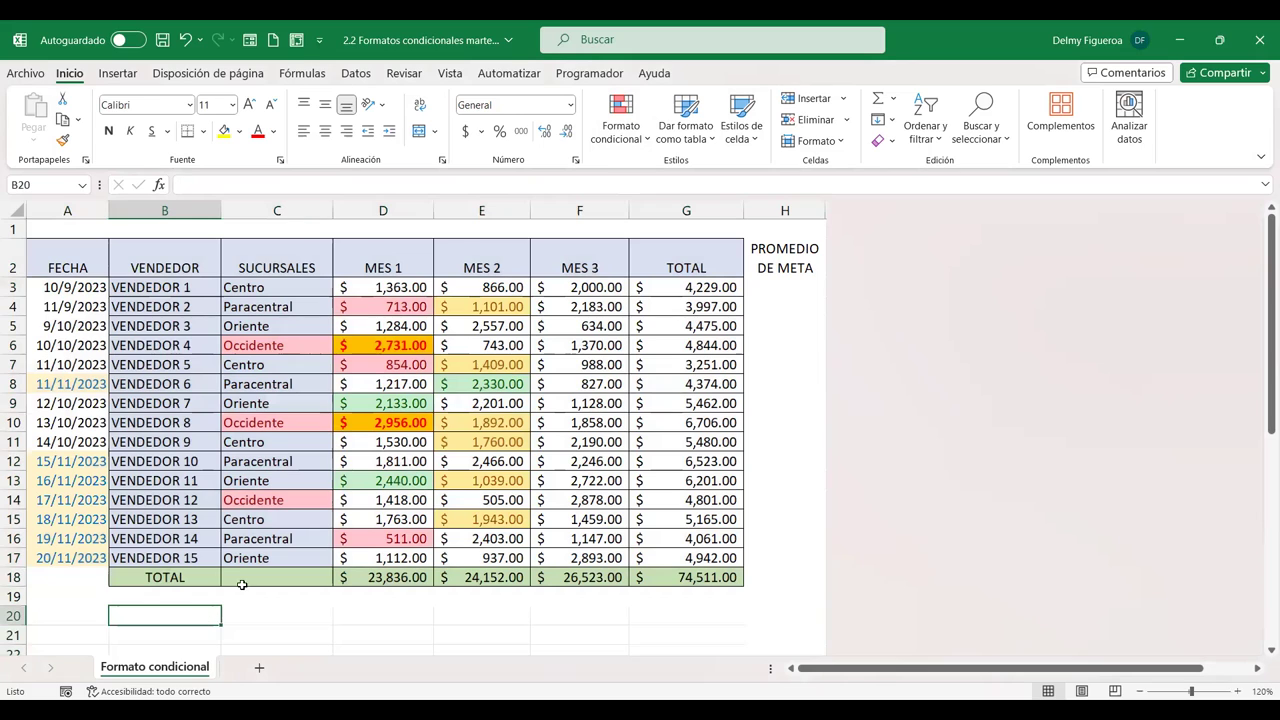
# - Delete the TOTAL row 18 from the table
pyautogui.click(14, 577)
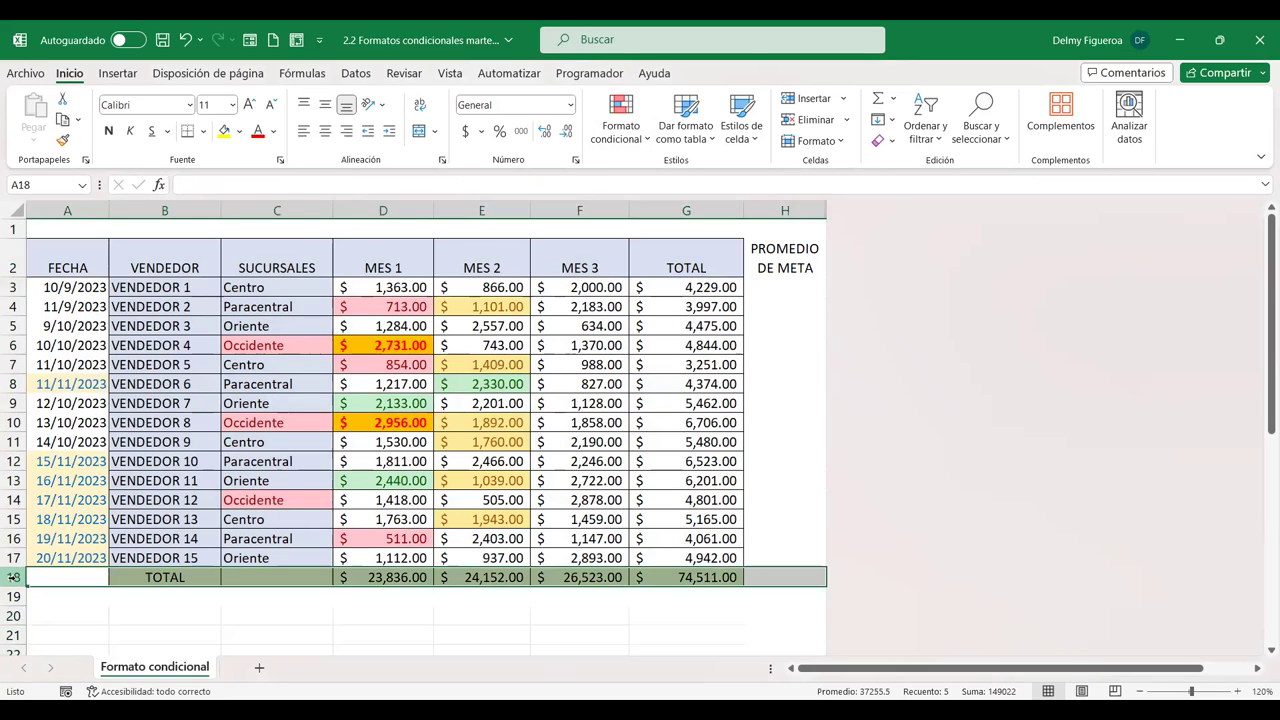
pyautogui.rightClick(16, 579)
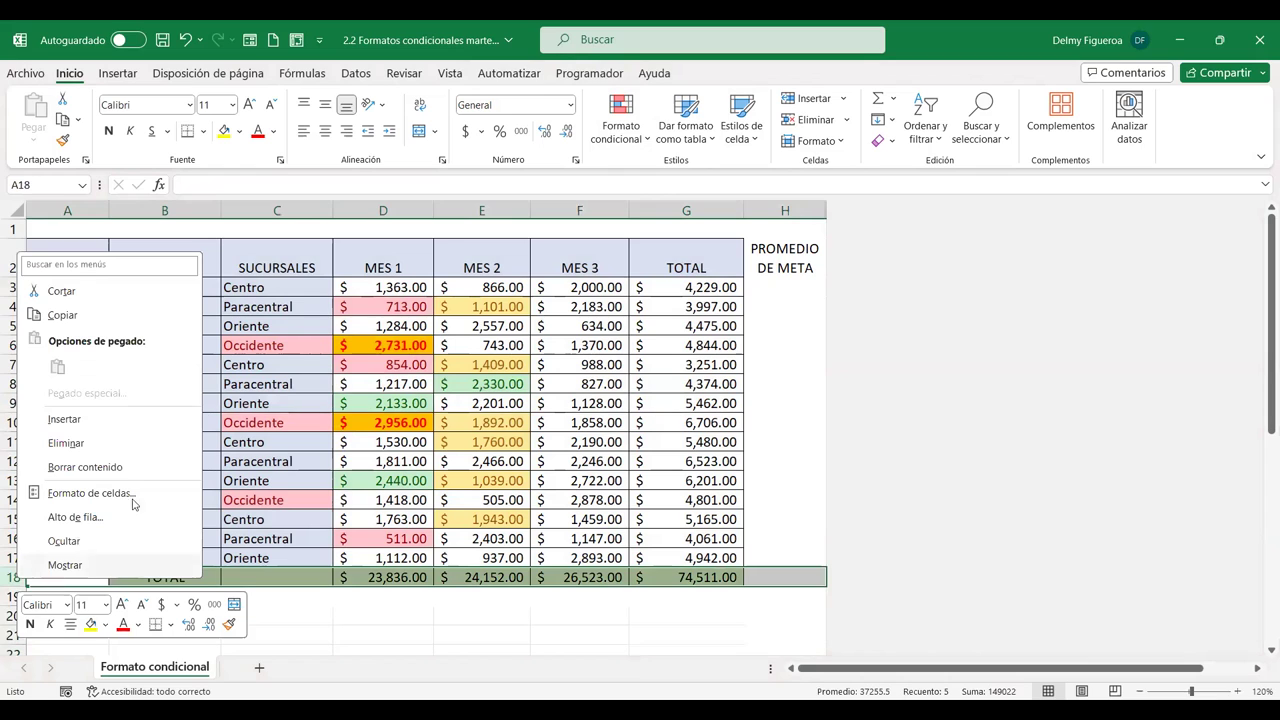
pyautogui.click(107, 444)
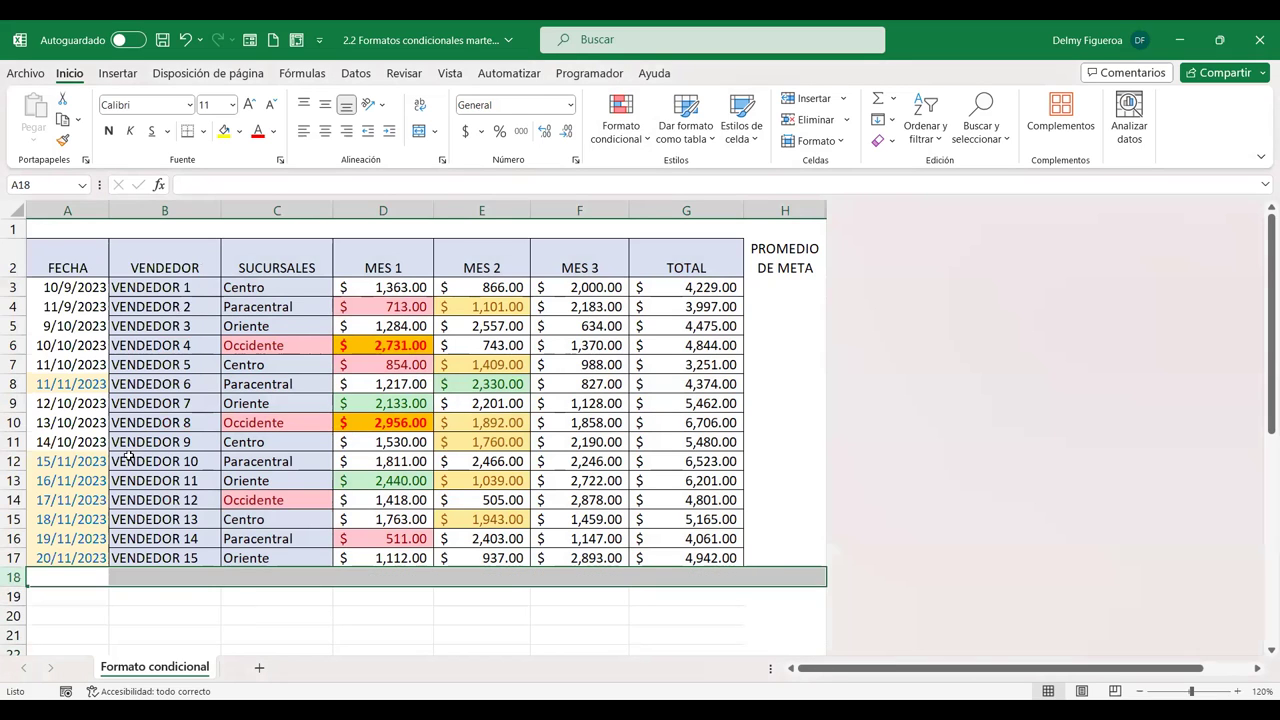
pyautogui.click(397, 494)
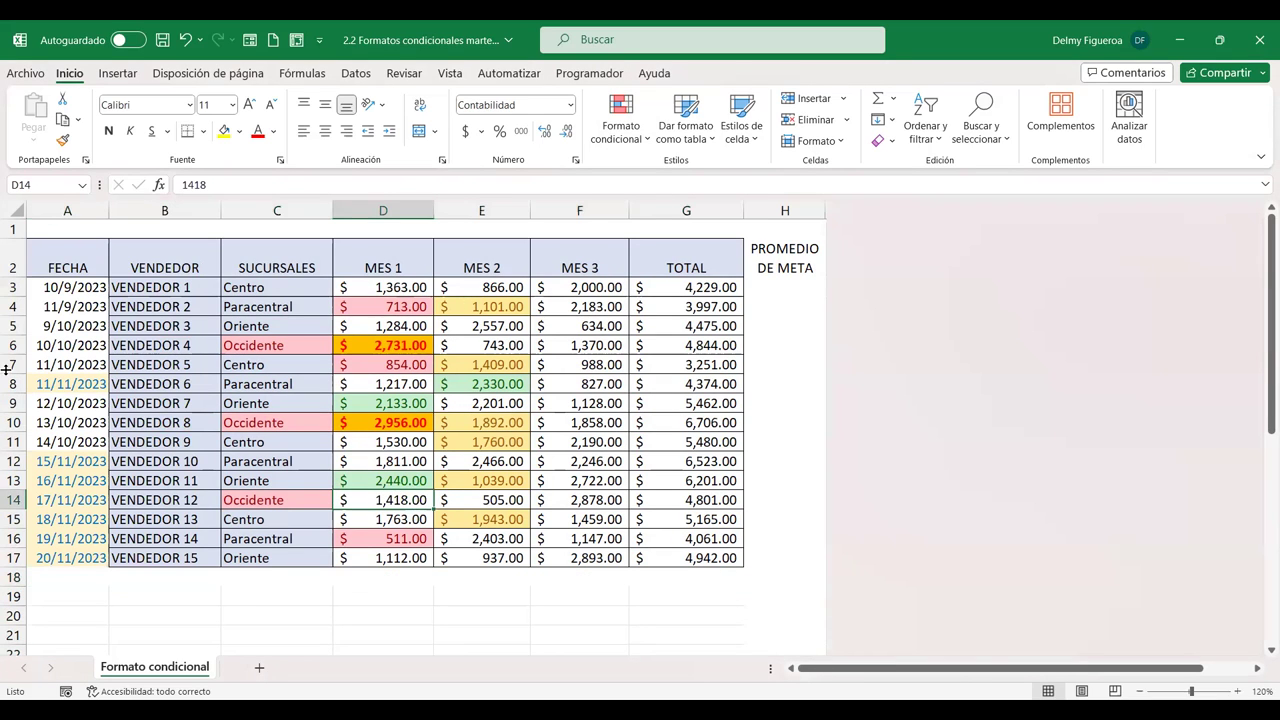
# - Copy the VENDEDOR 3–5 rows (rows 5–7) and paste them into rows 18–20
pyautogui.moveTo(12, 326); pyautogui.dragTo(14, 364)
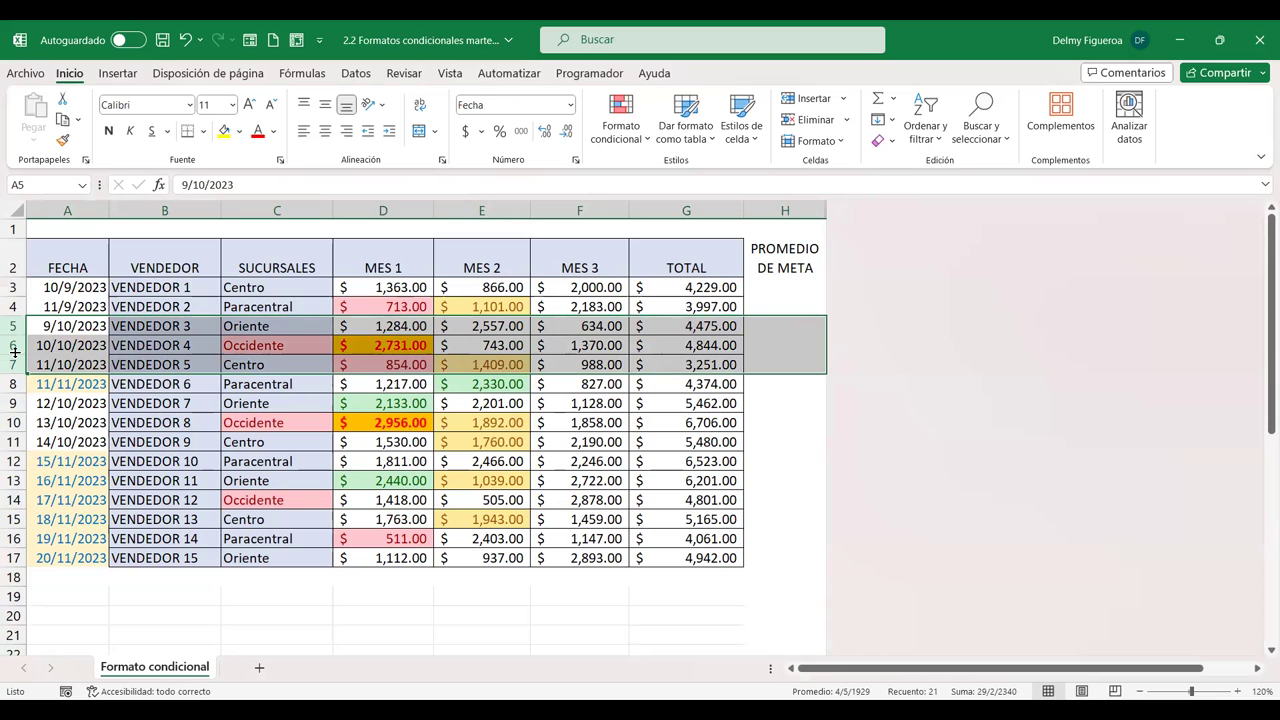
pyautogui.hotkey('ctrl', 'c')
pyautogui.click(12, 577)
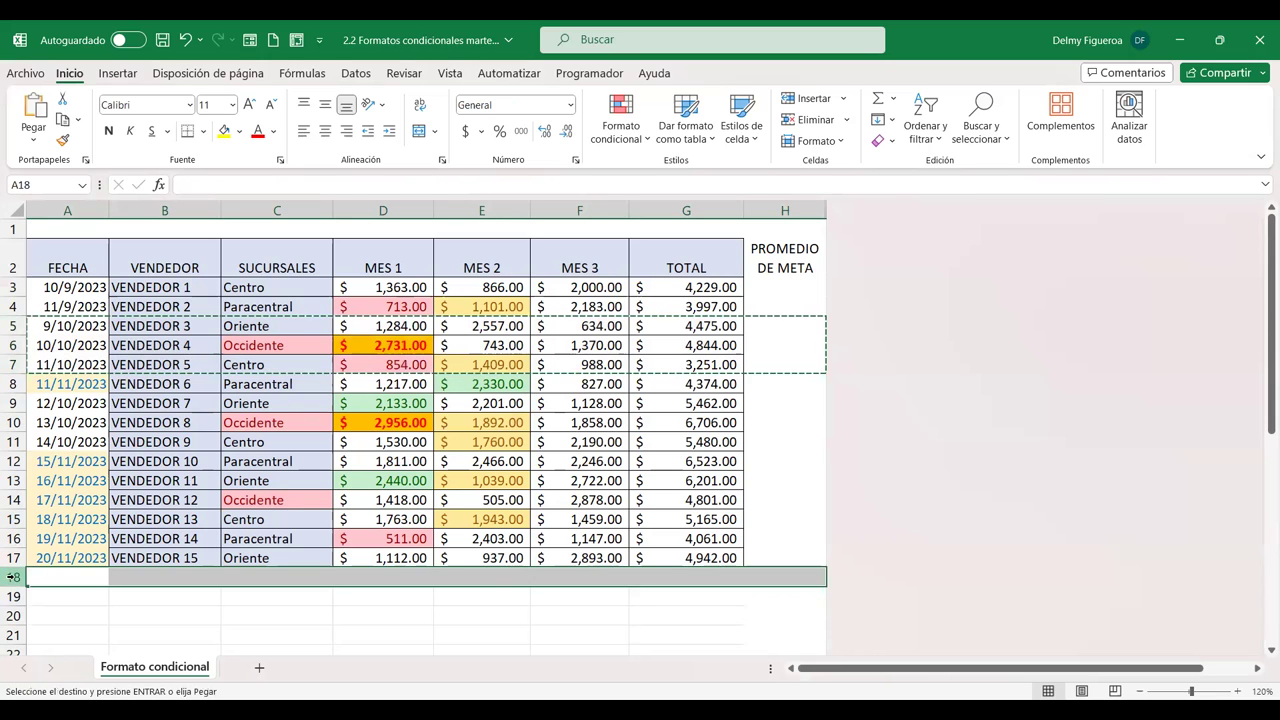
pyautogui.hotkey('ctrl', 'v')
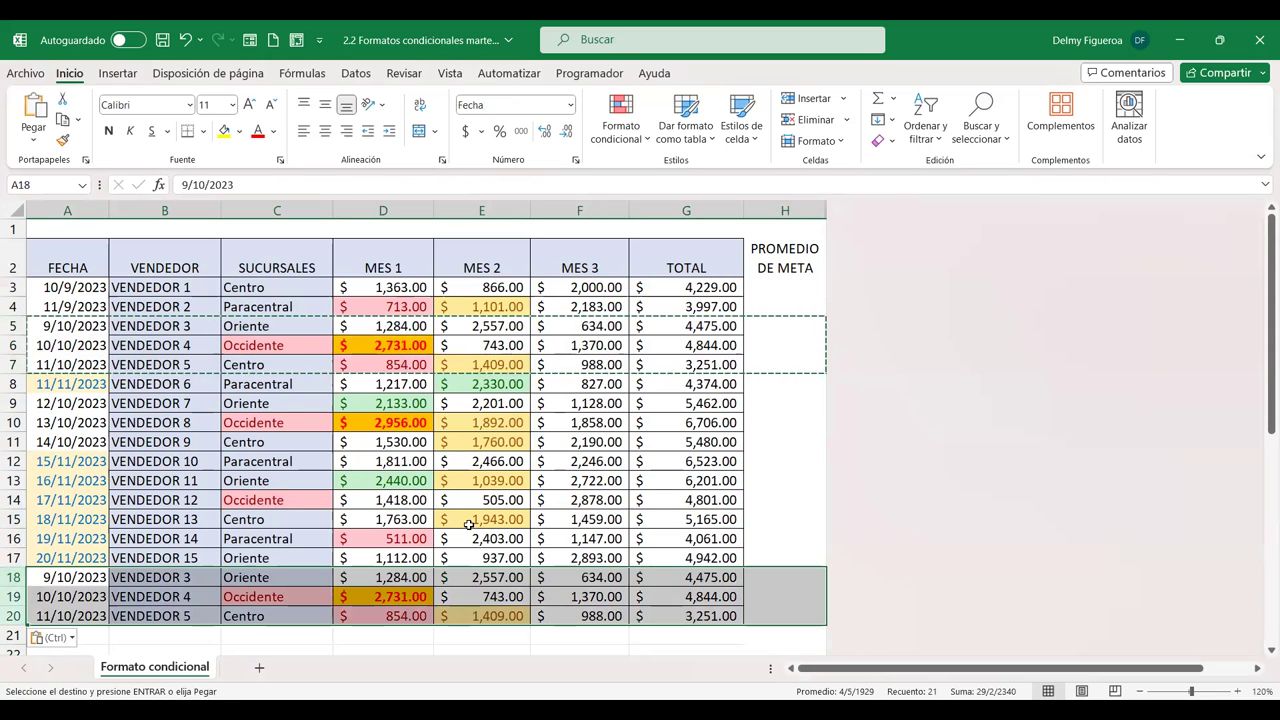
pyautogui.press('Escape')
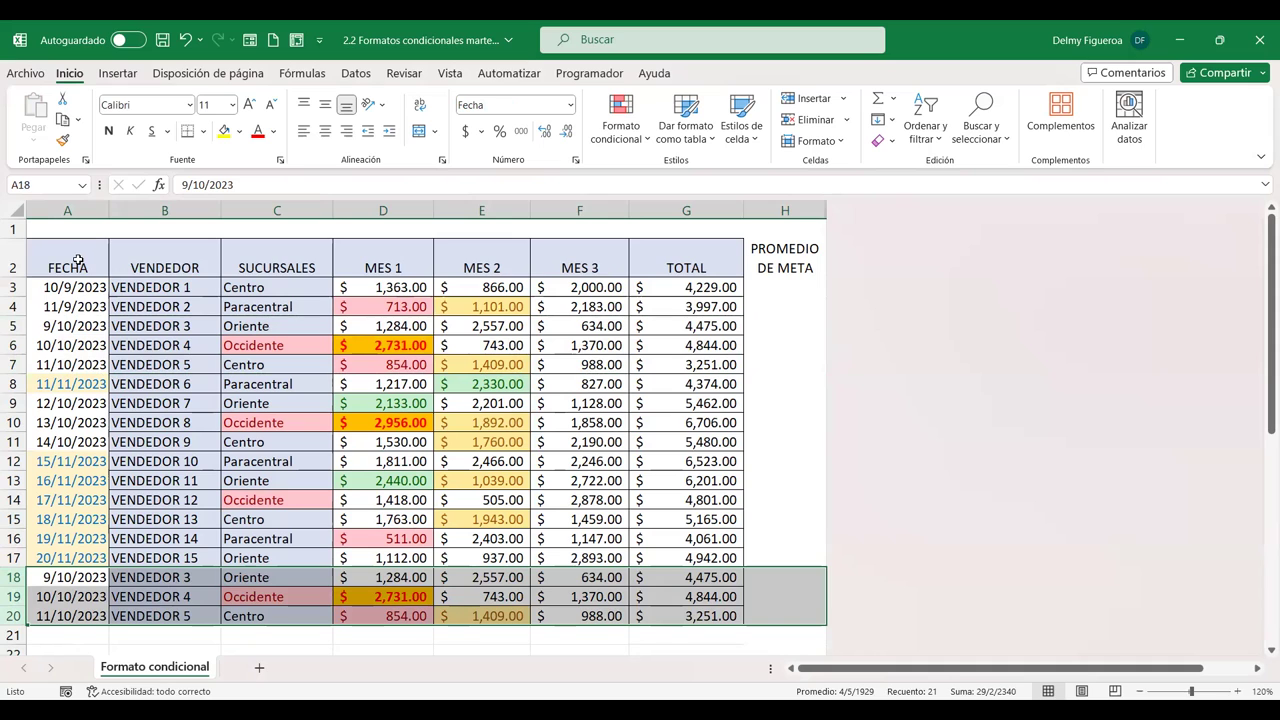
# - Apply Valores duplicados to A2:G20, keeping Duplicados with light red fill and dark red text
pyautogui.moveTo(80, 262)
pyautogui.mouseDown()
pyautogui.moveTo(737, 500)
pyautogui.moveTo(737, 616)
pyautogui.mouseUp()
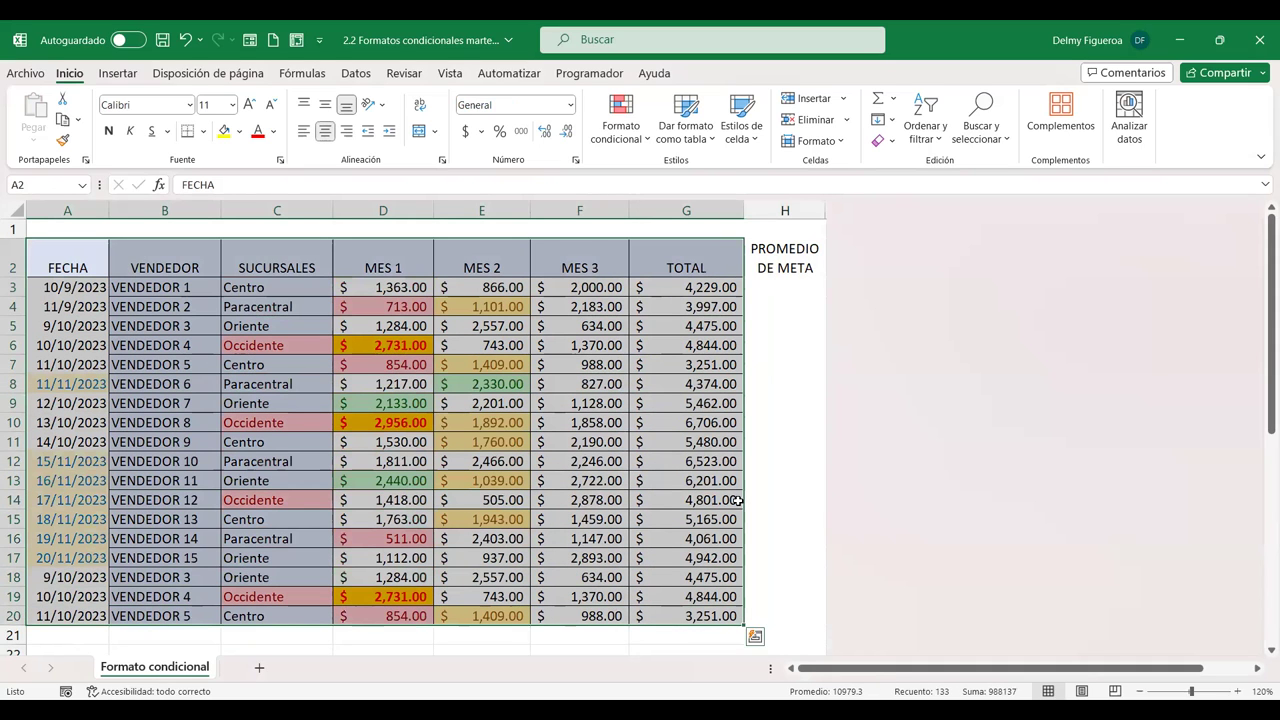
pyautogui.click(621, 125)
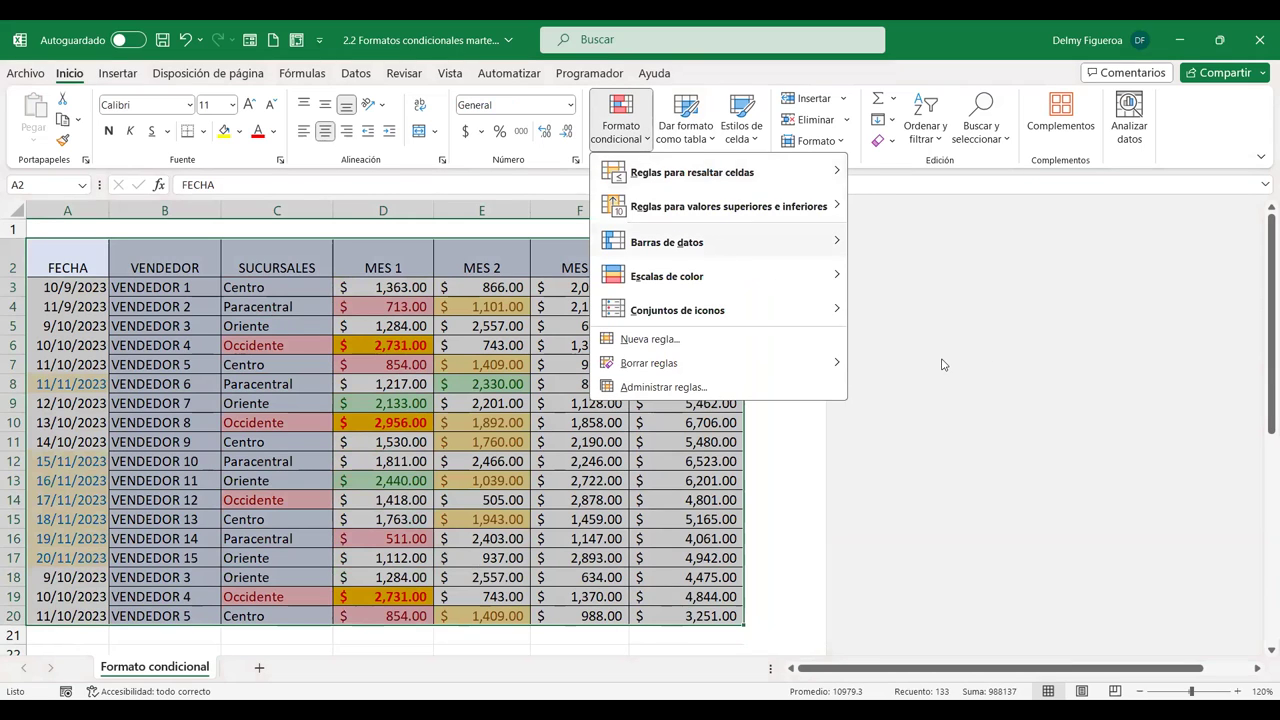
pyautogui.press('r')
pyautogui.press('d')
pyautogui.click(826, 474)
pyautogui.click(826, 474)
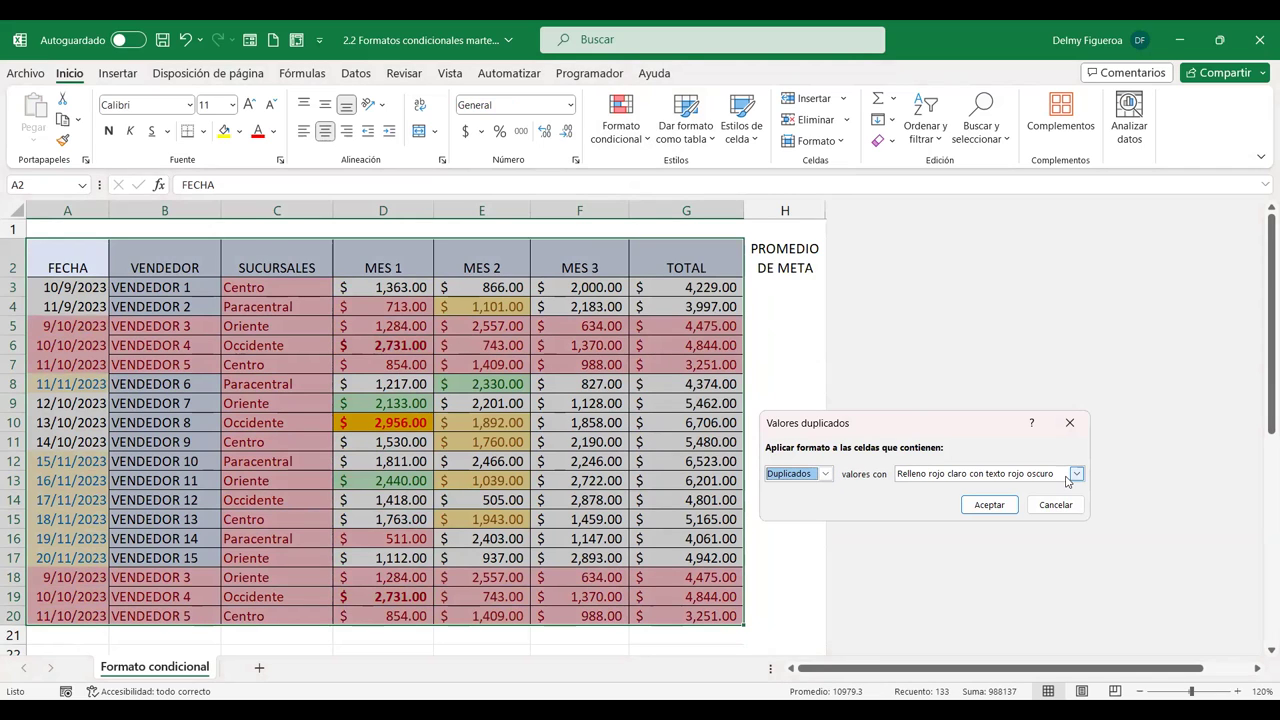
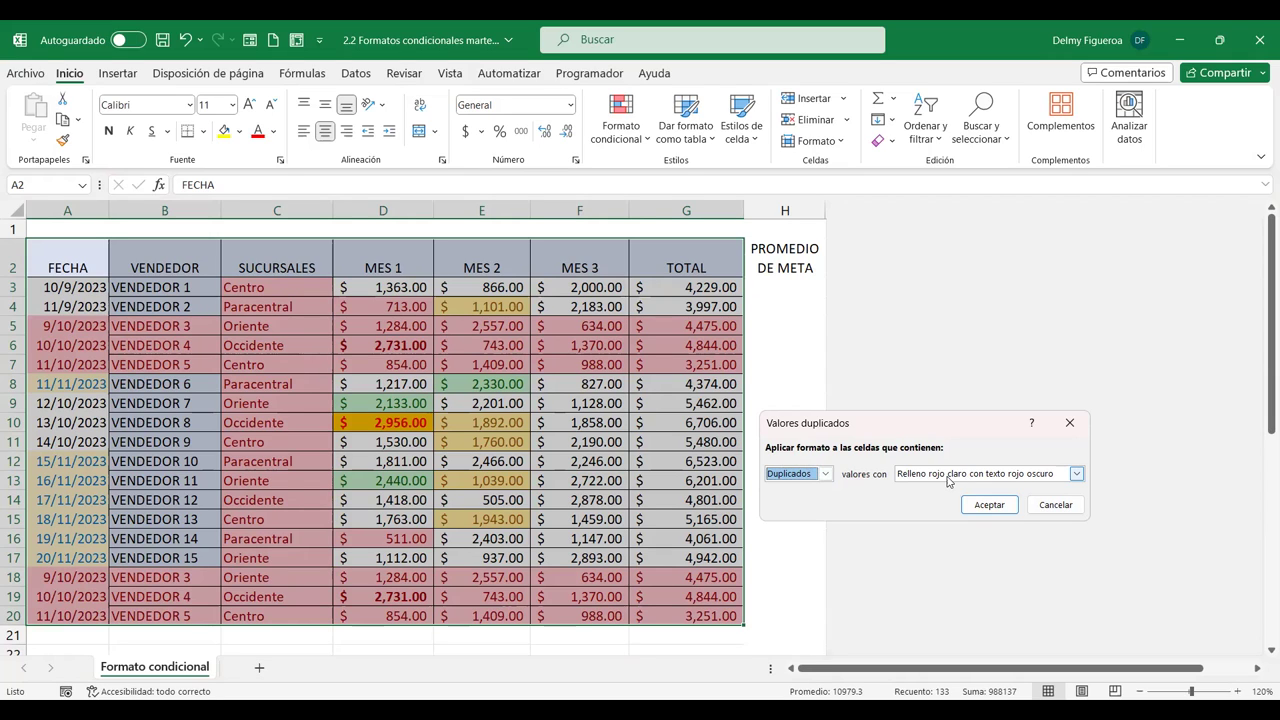
# - Switch the Duplicate Values rule to Unique with light red fill and dark red text, then cancel it
pyautogui.click(826, 475)
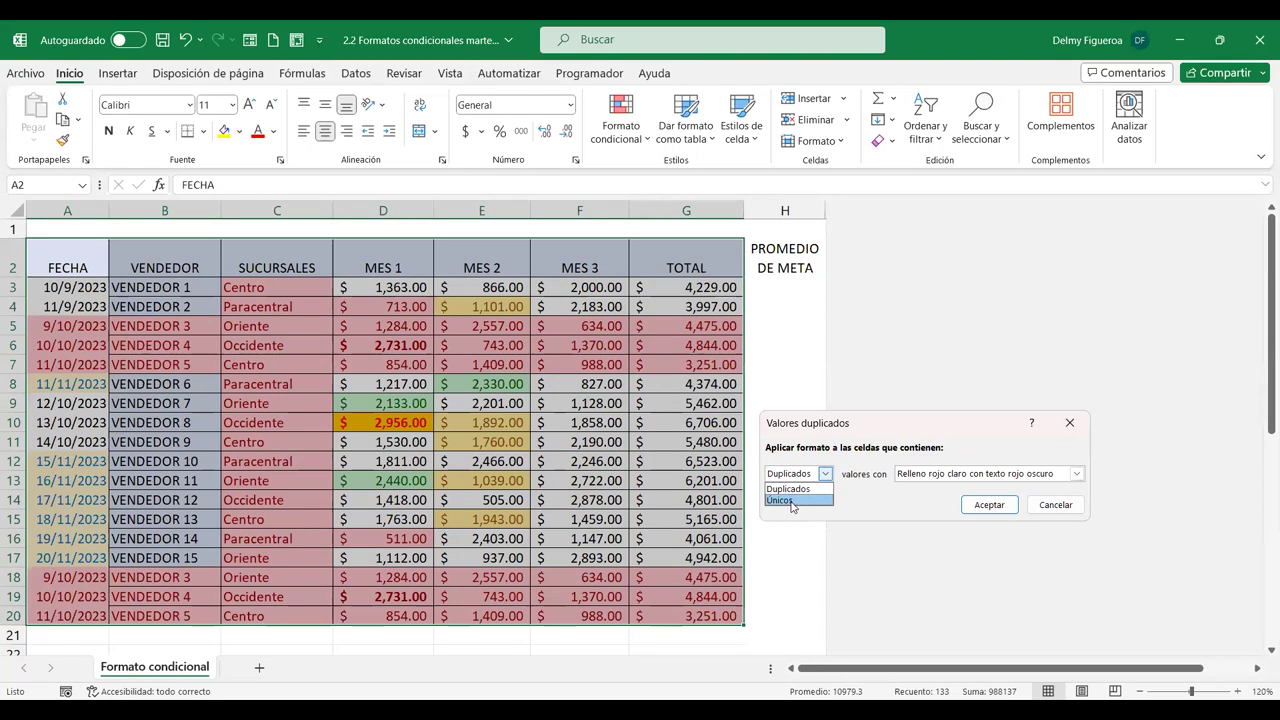
pyautogui.click(797, 501)
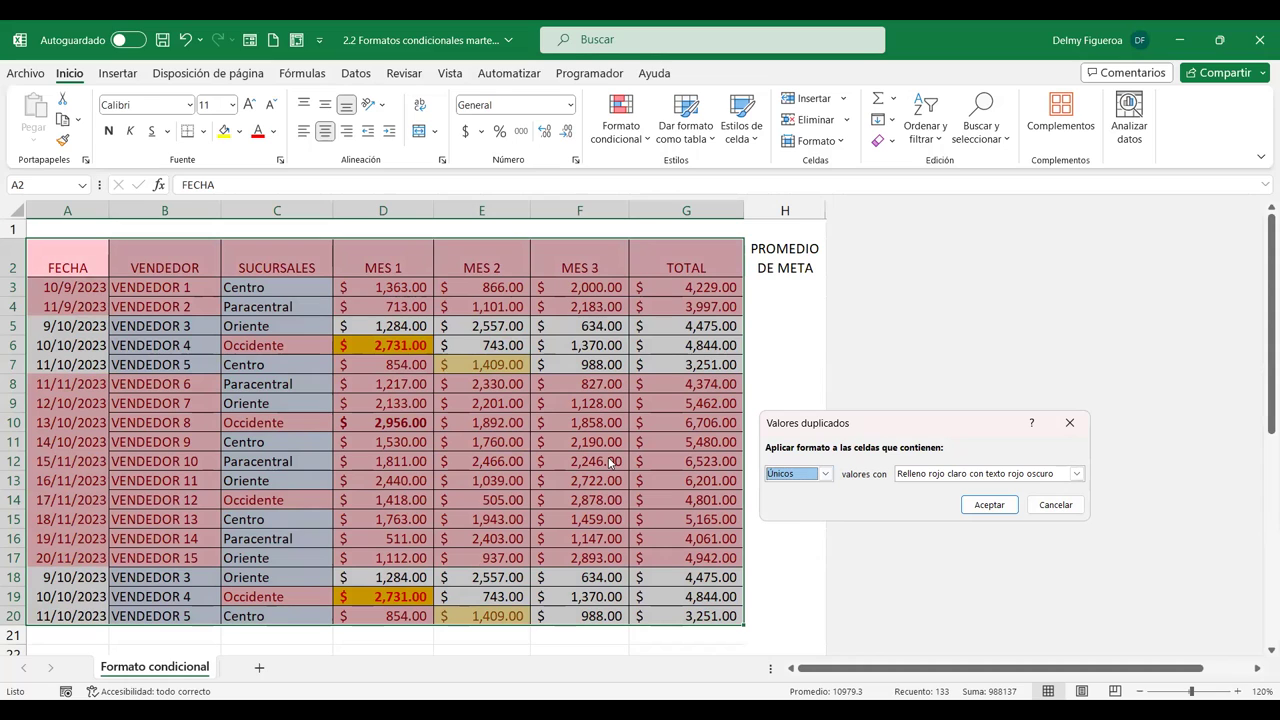
pyautogui.click(1041, 476)
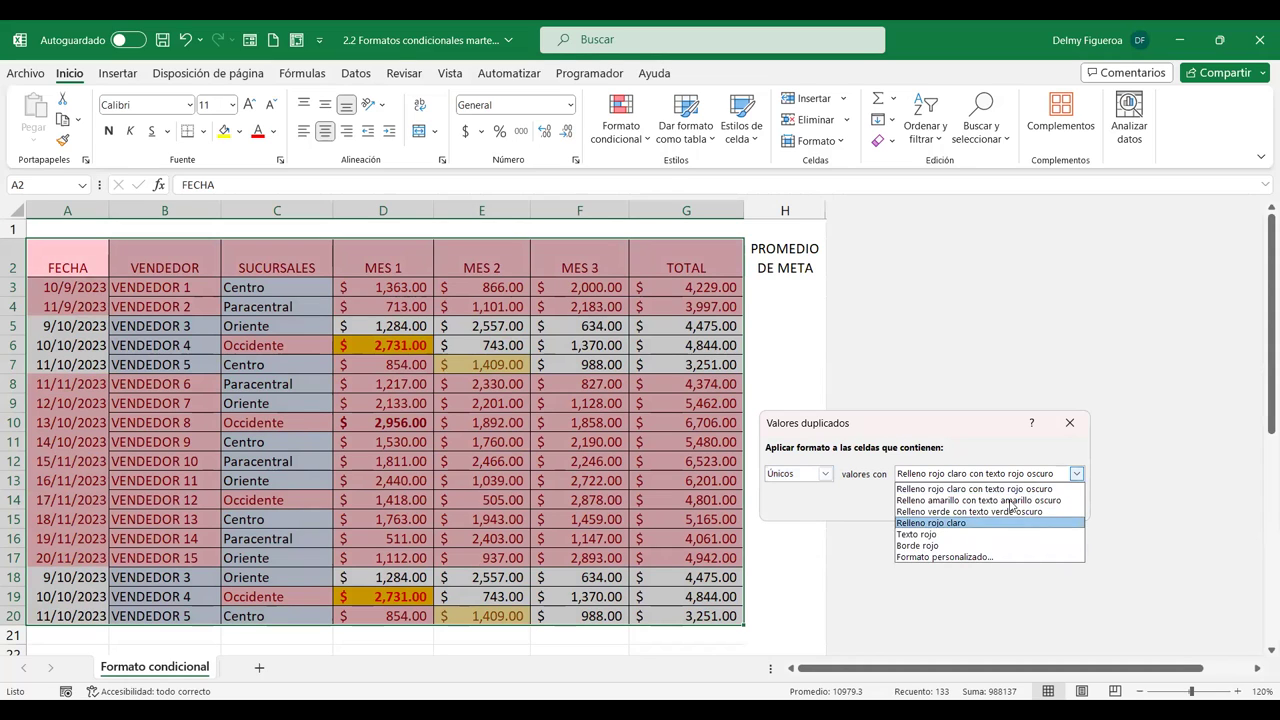
pyautogui.click(984, 439)
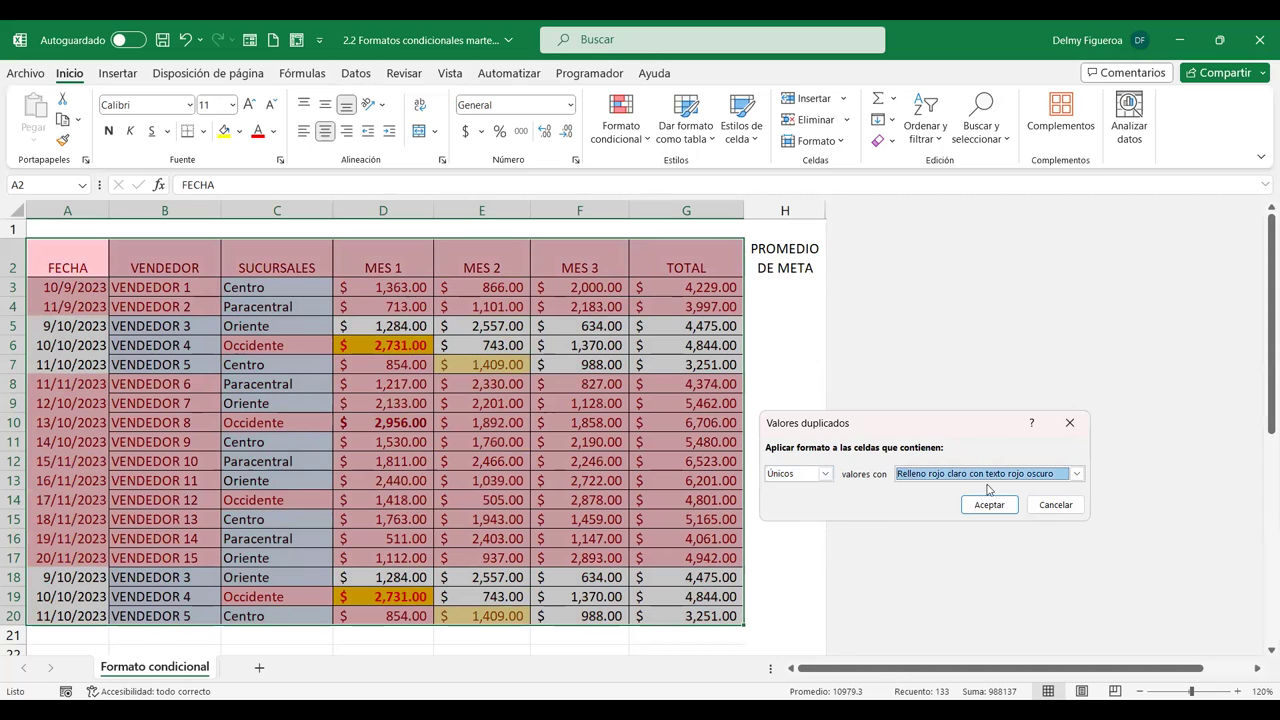
pyautogui.click(1058, 506)
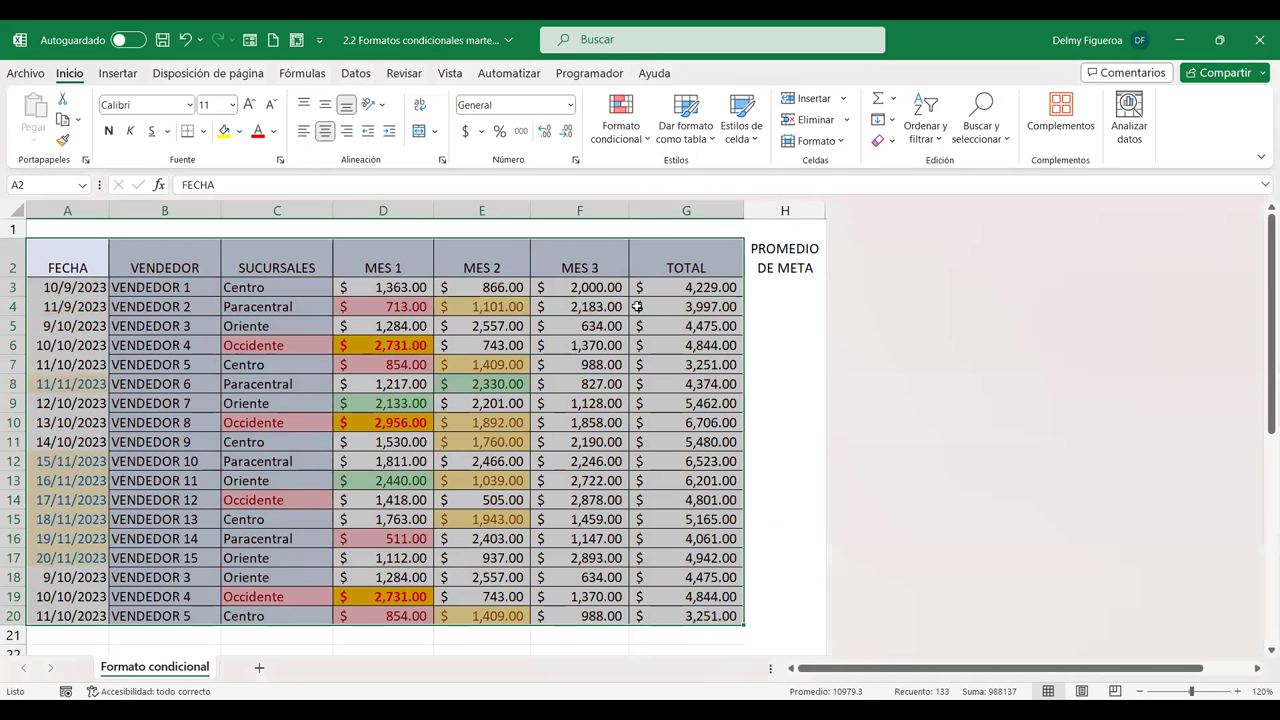
pyautogui.click(621, 125)
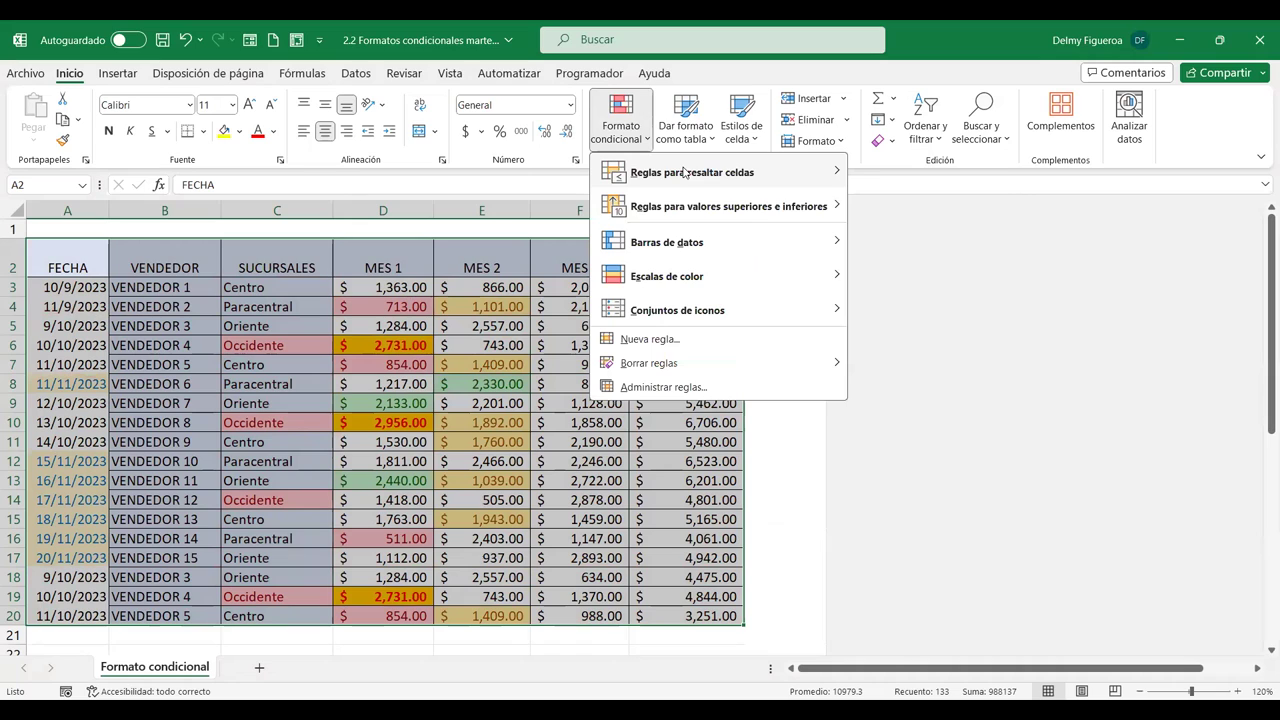
pyautogui.moveTo(684, 172)
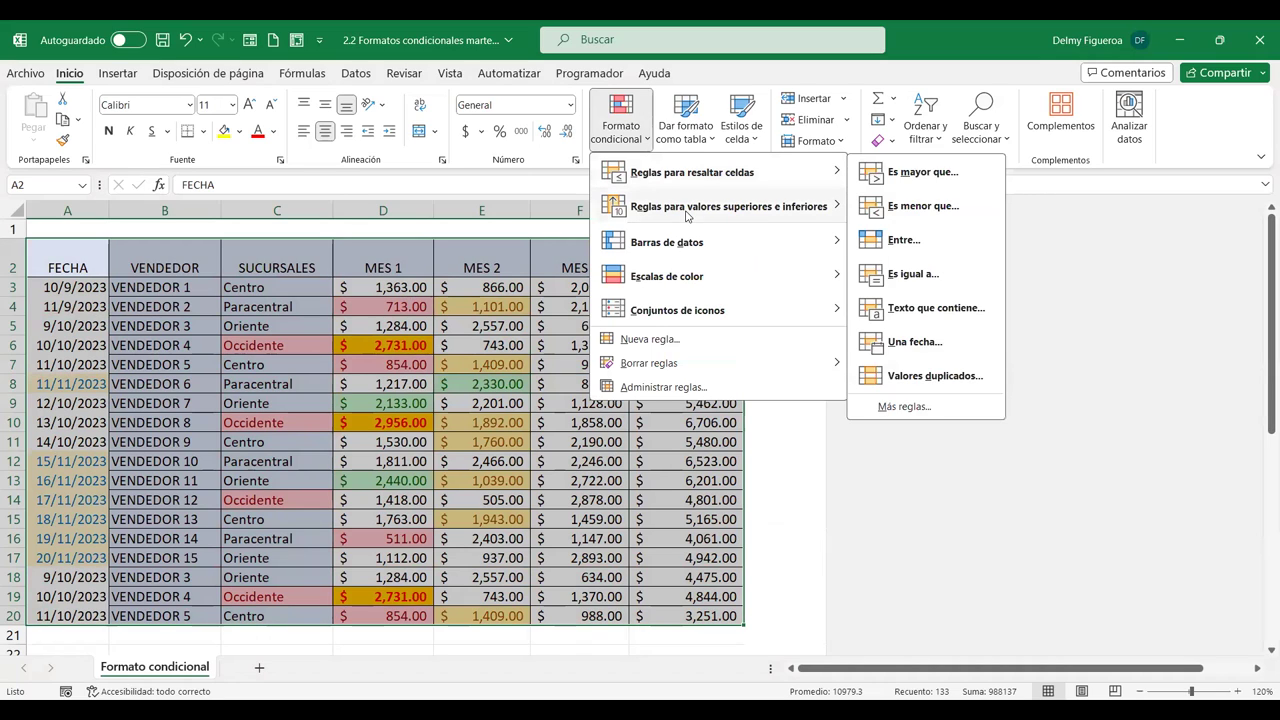
pyautogui.moveTo(687, 215)
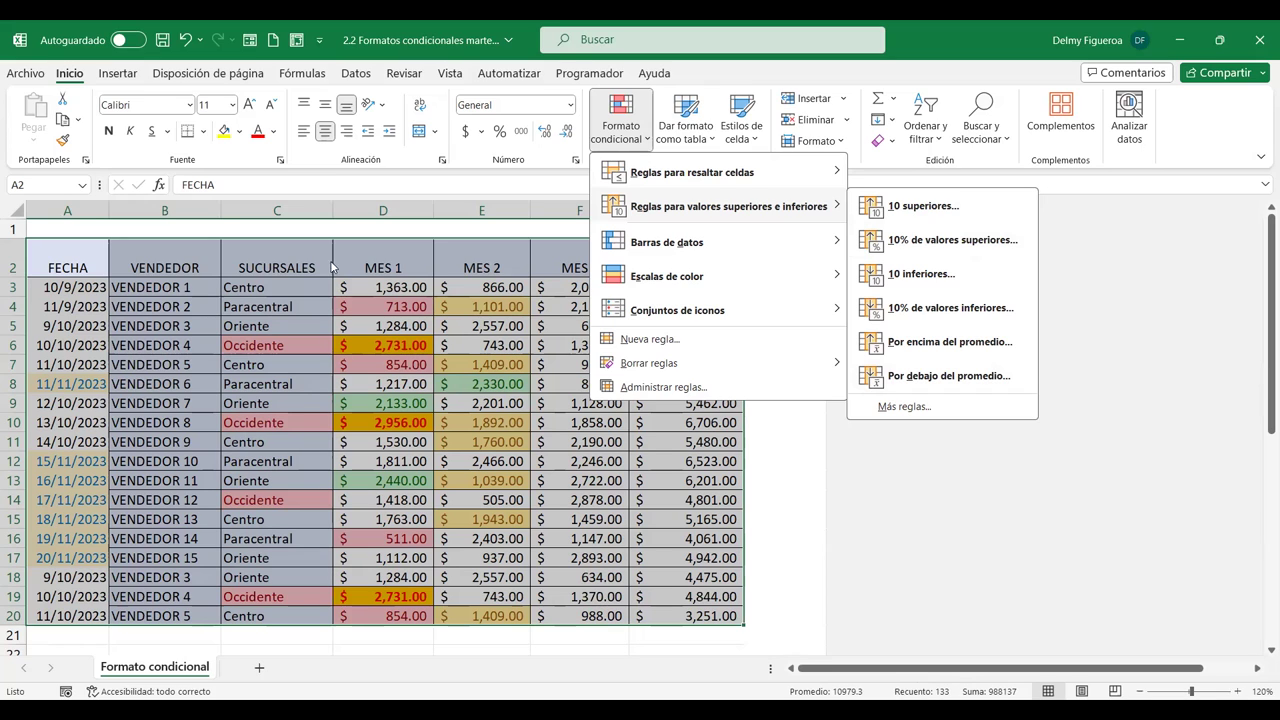
pyautogui.click(414, 497)
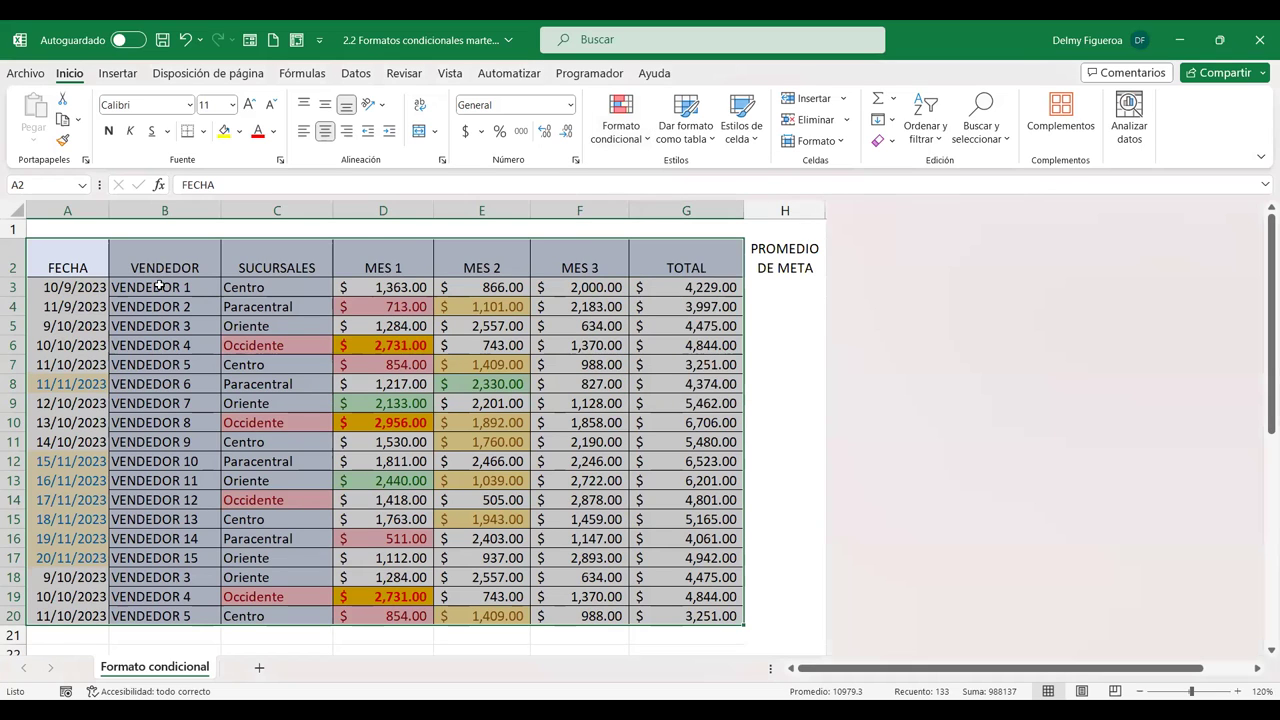
pyautogui.moveTo(70, 287); pyautogui.dragTo(68, 616)
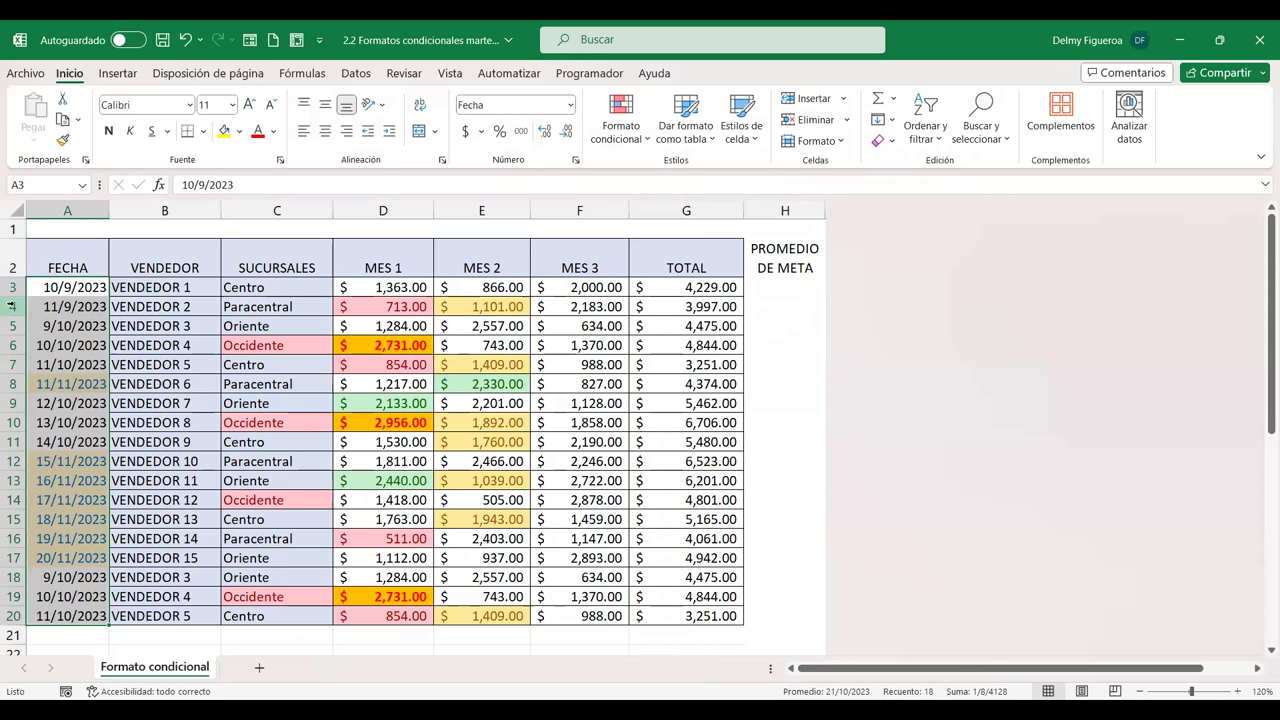
pyautogui.moveTo(60, 252)
pyautogui.mouseDown()
pyautogui.moveTo(685, 550)
pyautogui.moveTo(686, 636)
pyautogui.mouseUp()
pyautogui.moveTo(80, 268); pyautogui.dragTo(709, 618)
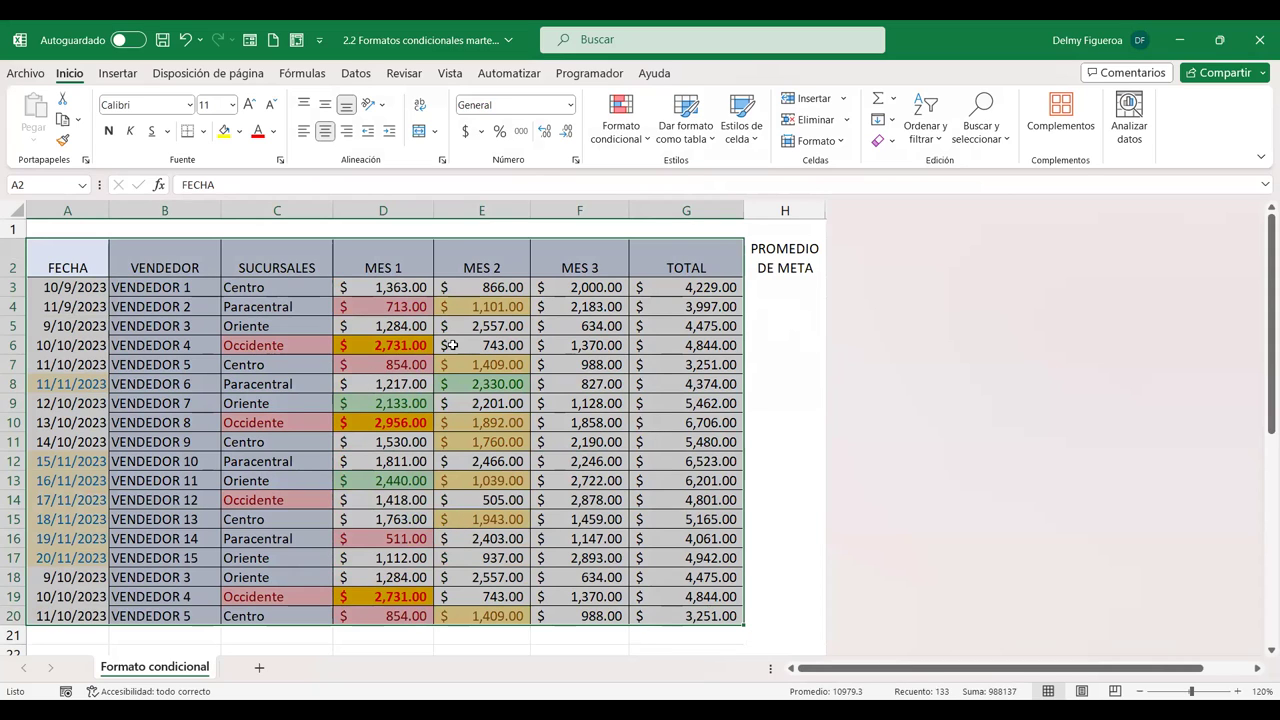
pyautogui.click(645, 145)
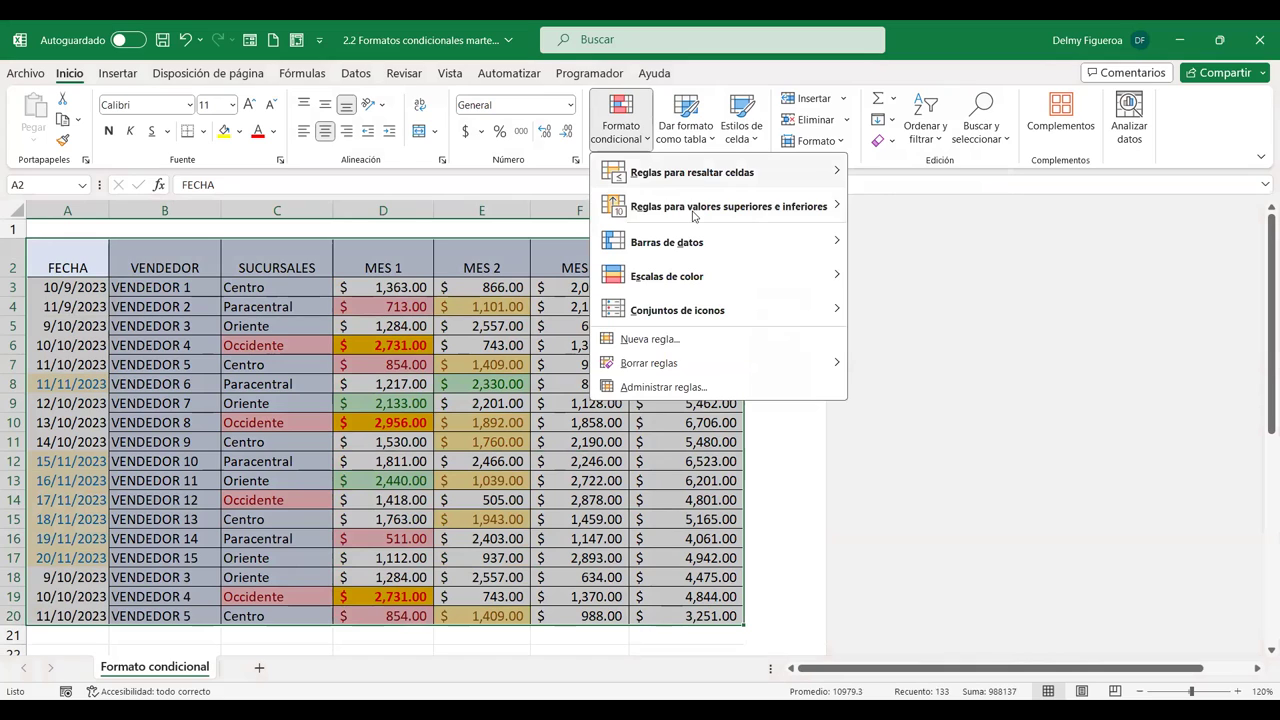
pyautogui.moveTo(787, 210)
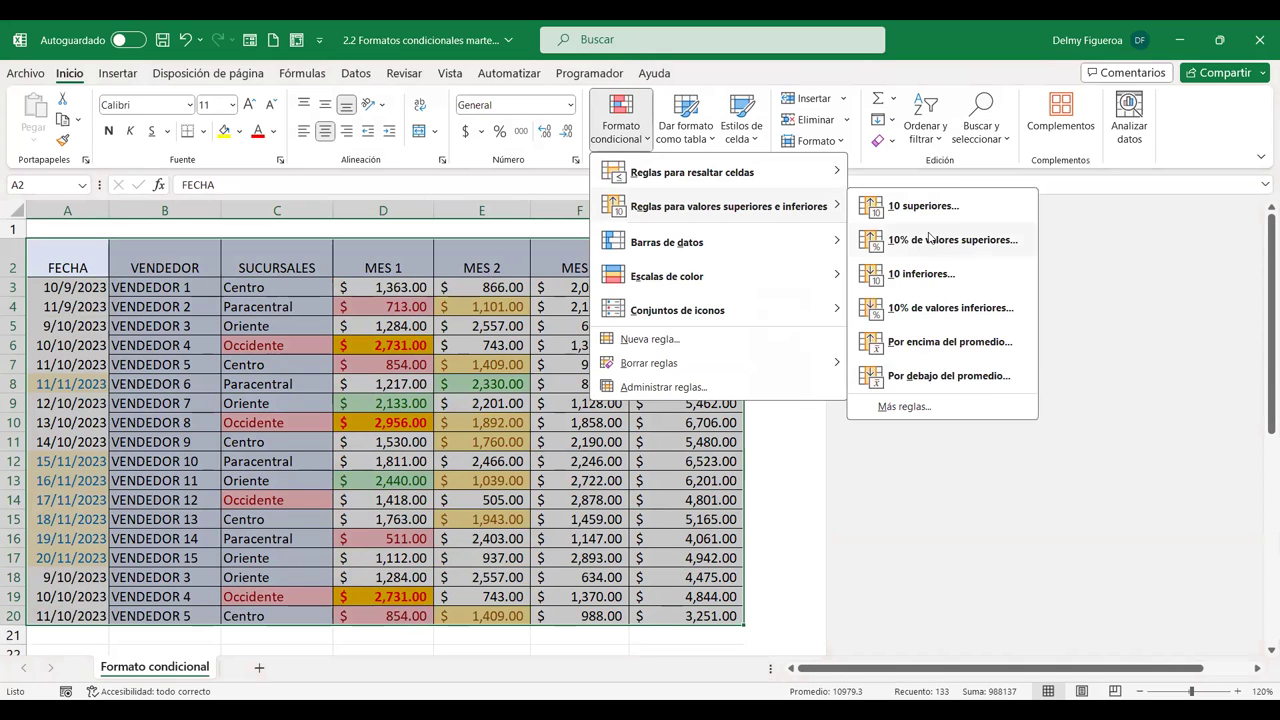
pyautogui.click(929, 239)
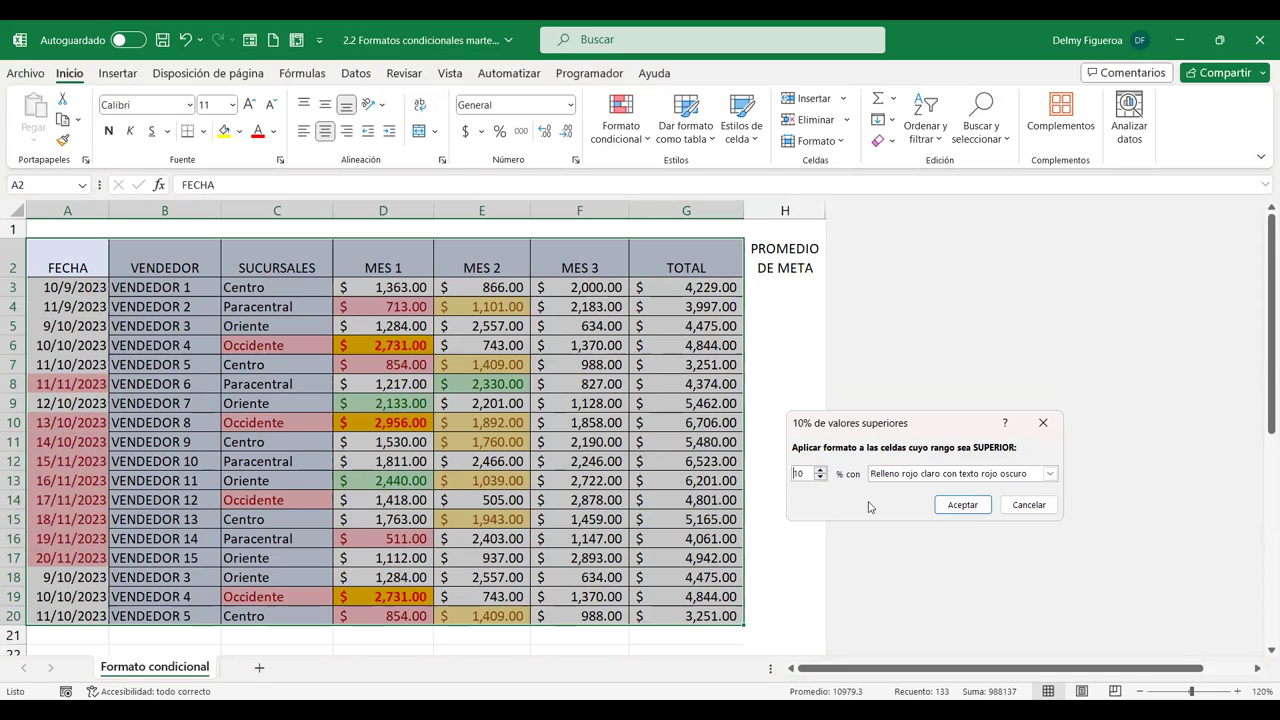
pyautogui.click(1029, 505)
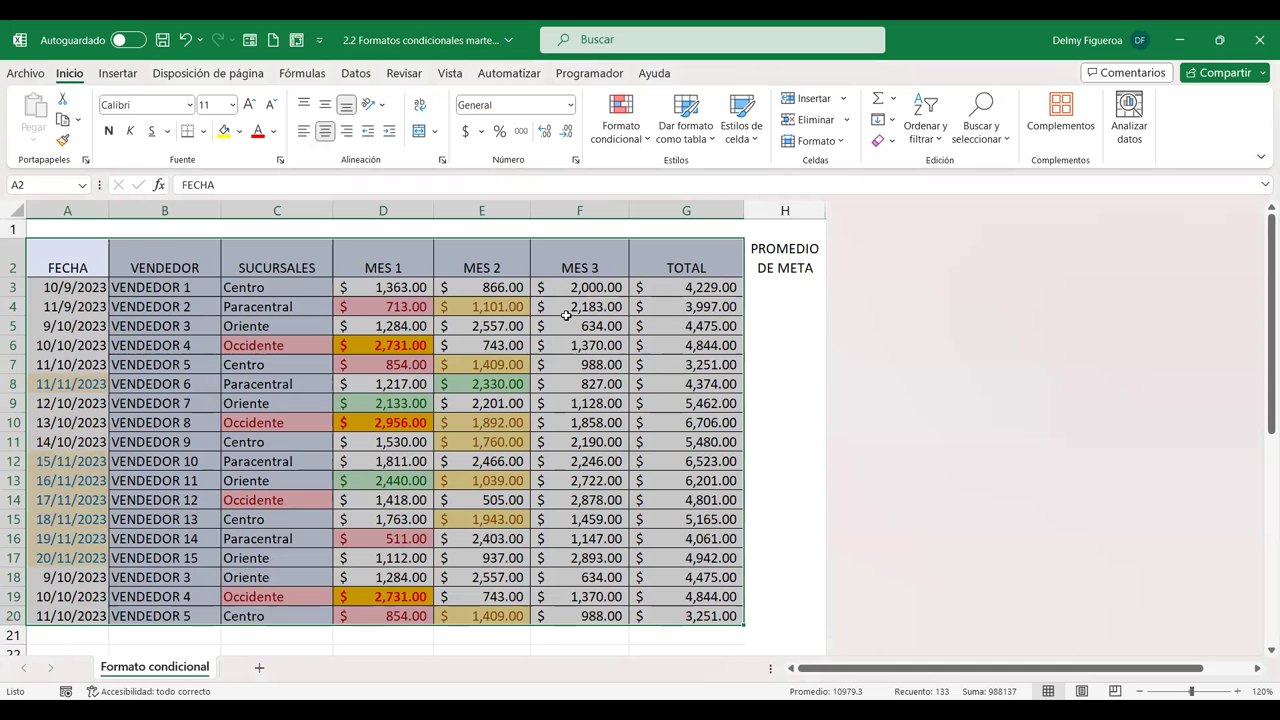
# - Select the MES 3 values F3:F20, then start and cancel a Top 10% rule
pyautogui.moveTo(580, 287); pyautogui.dragTo(580, 616)
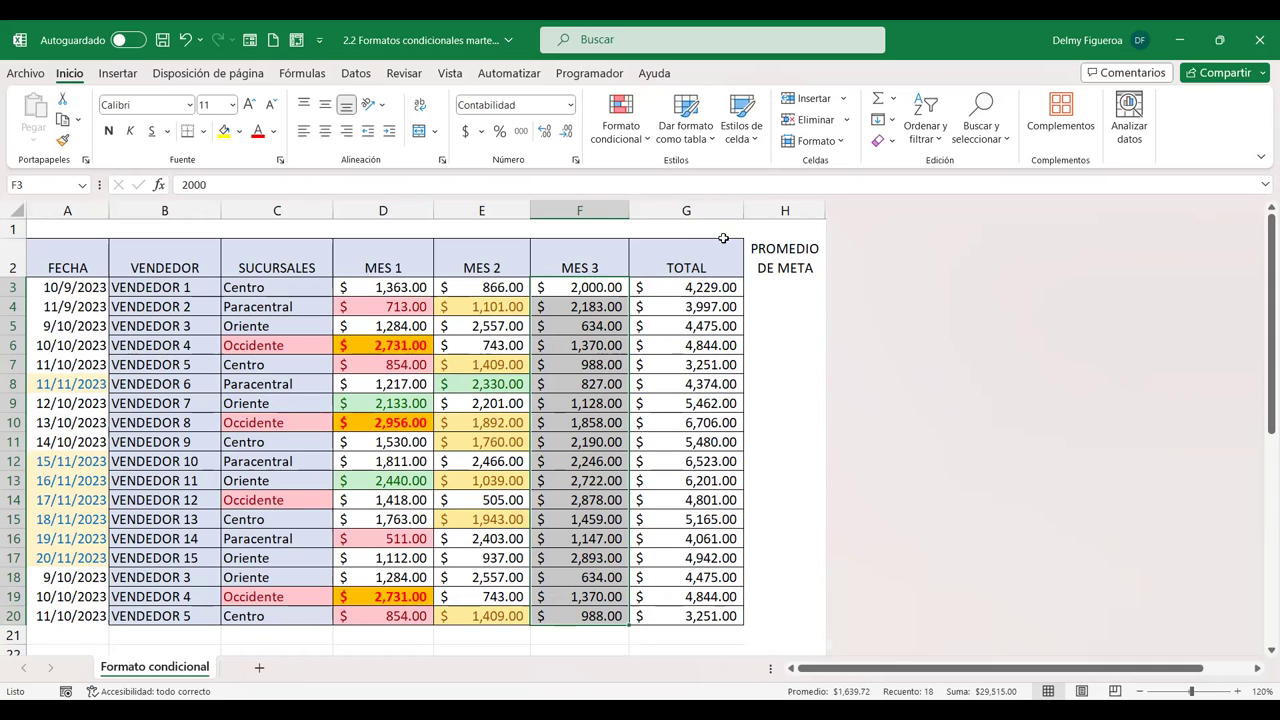
pyautogui.click(647, 143)
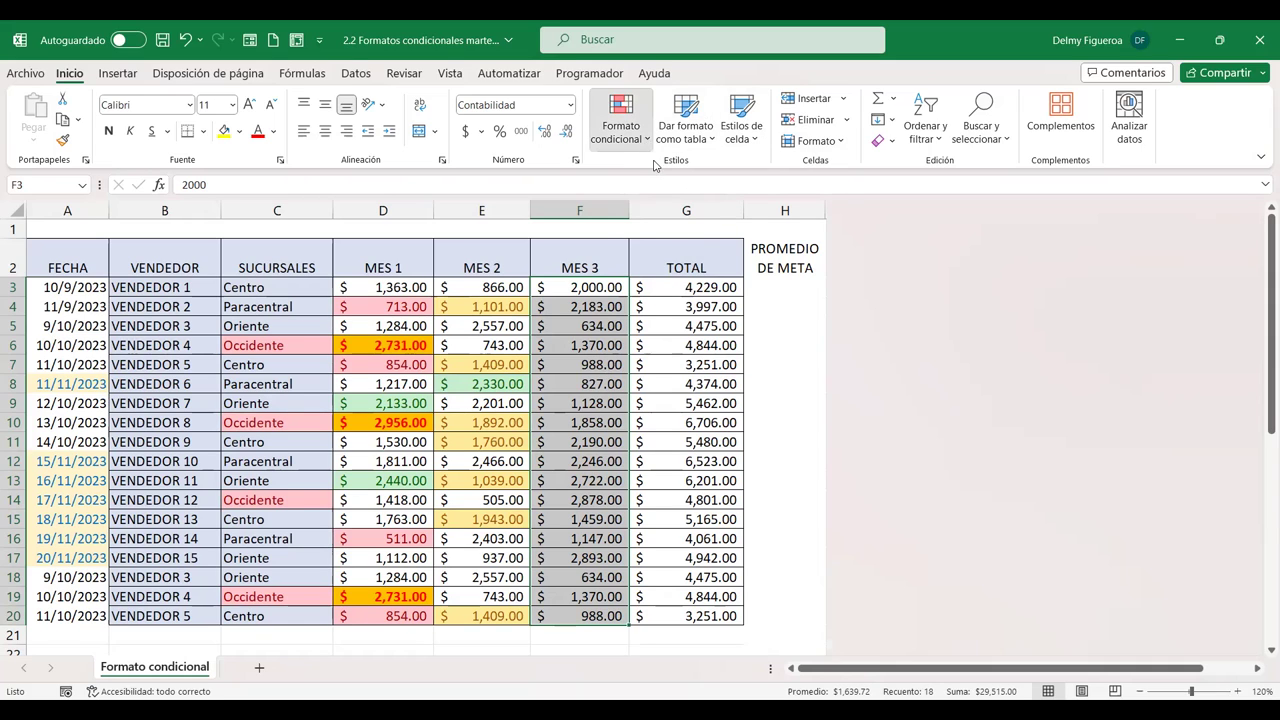
pyautogui.moveTo(728, 206)
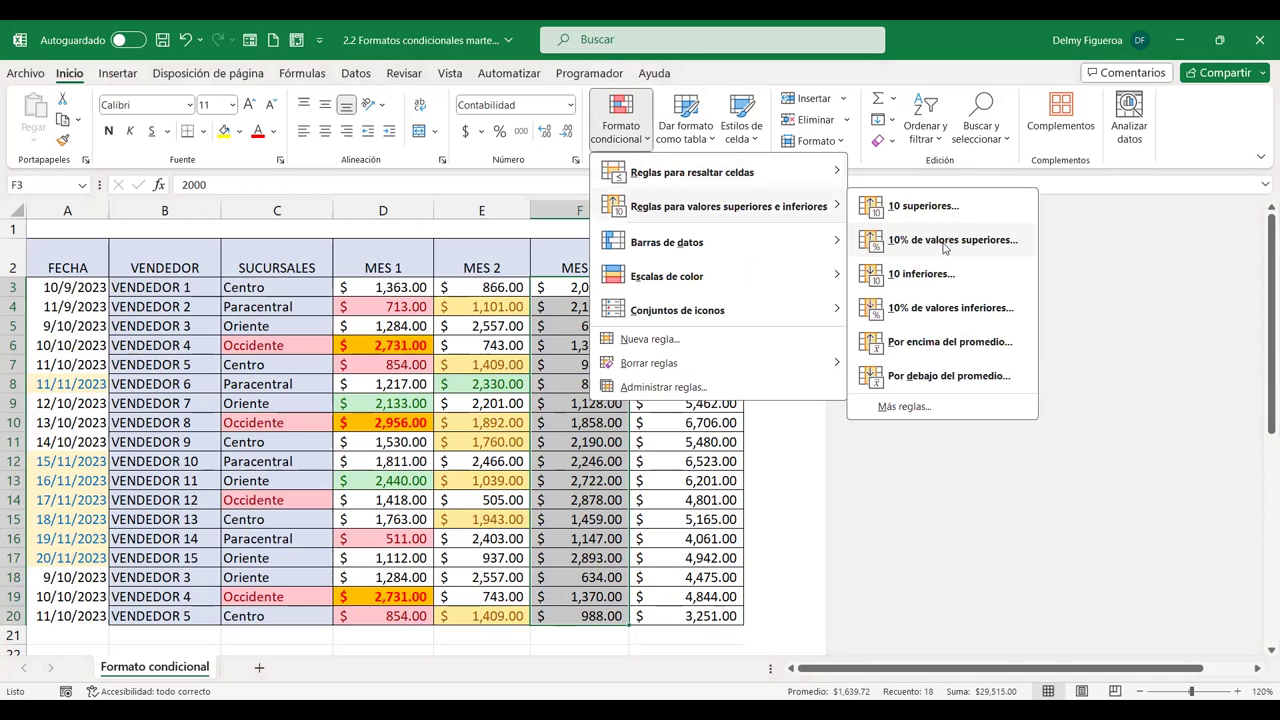
pyautogui.click(944, 243)
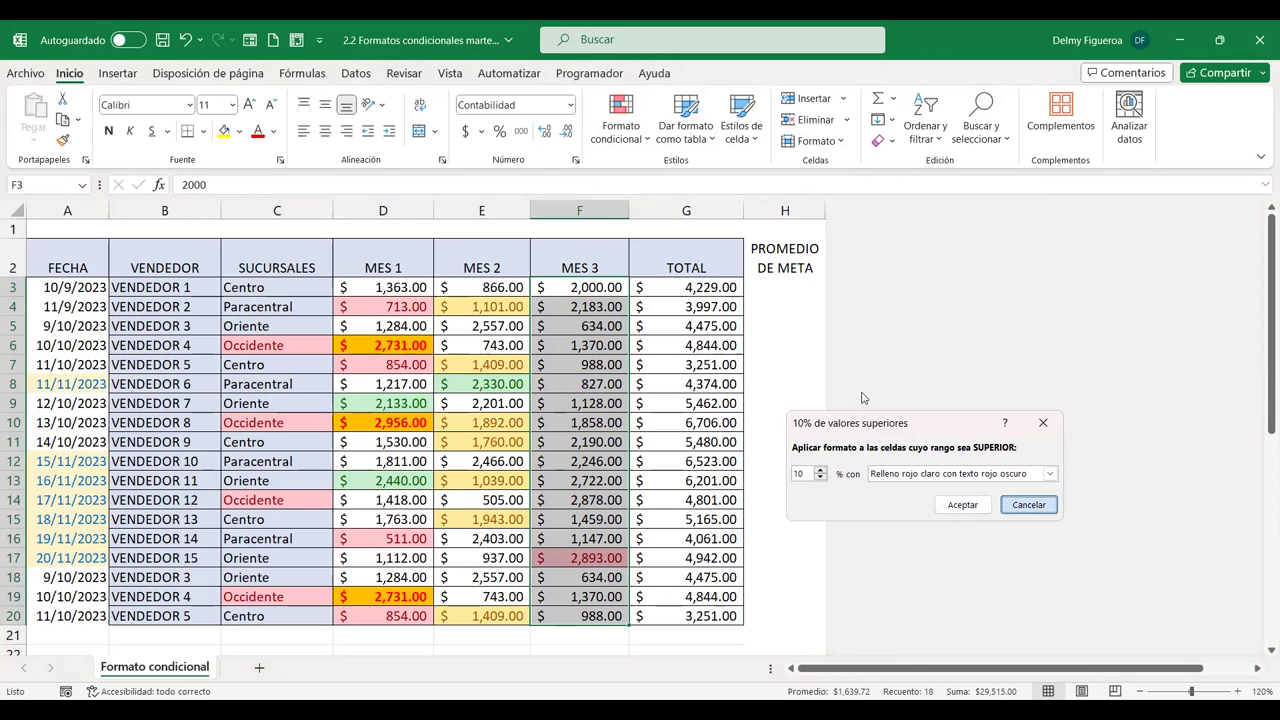
pyautogui.click(1041, 511)
# - Apply a Bottom 10 Items rule to MES 3 with Light Red Fill with Dark Red Text
pyautogui.click(646, 141)
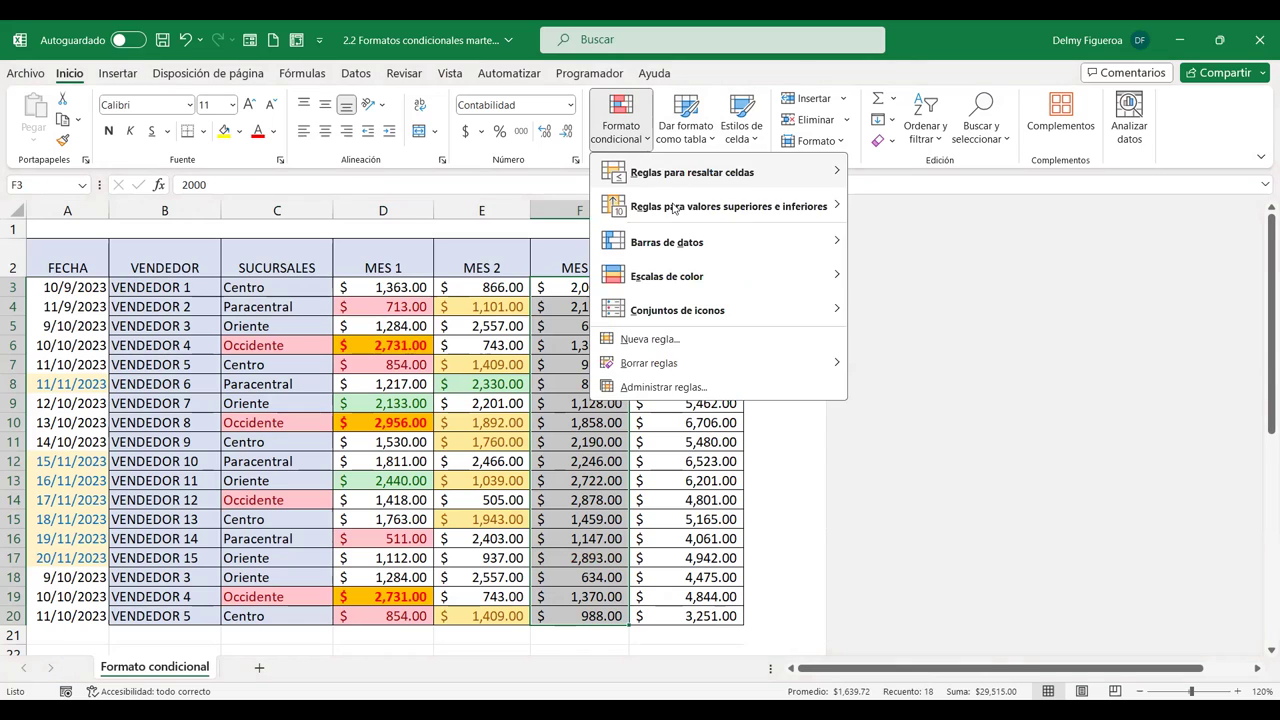
pyautogui.moveTo(730, 206)
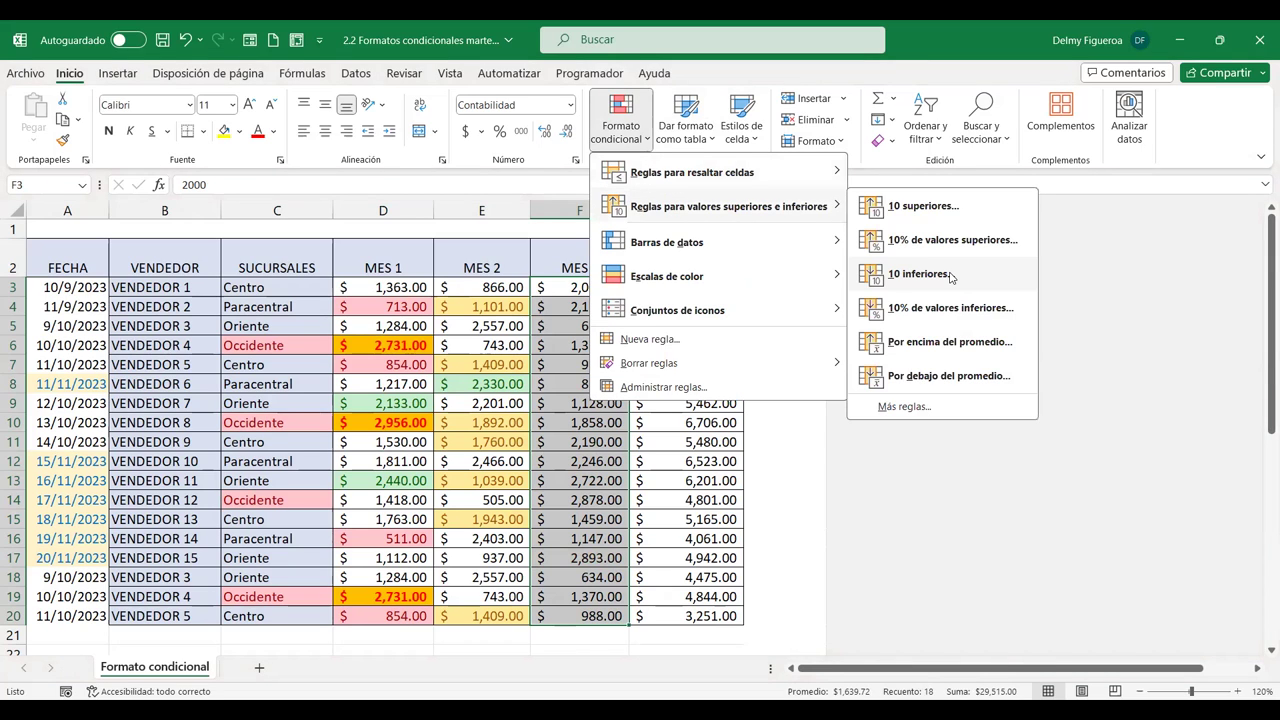
pyautogui.click(921, 273)
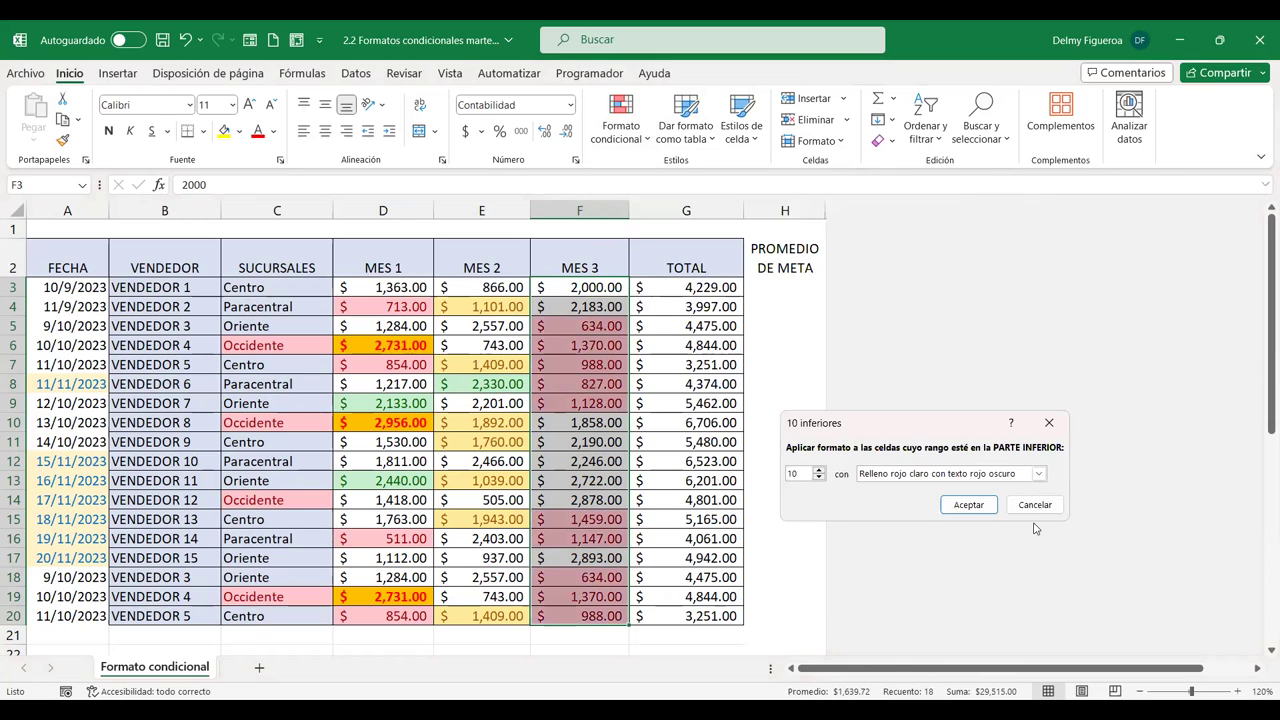
pyautogui.click(961, 508)
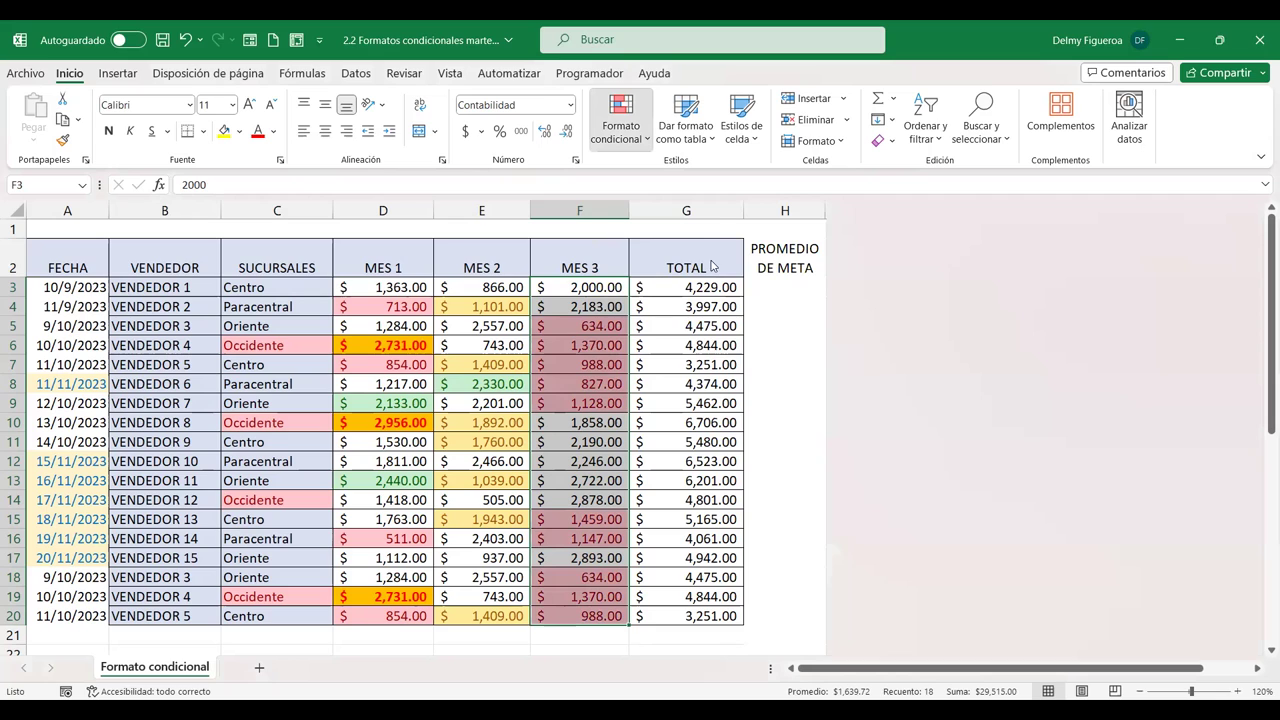
# - Add a Bottom 10% rule to MES 3 using Yellow Fill with Dark Yellow Text
pyautogui.hotkey('alt', 'h')
pyautogui.press('l')
pyautogui.press('t')
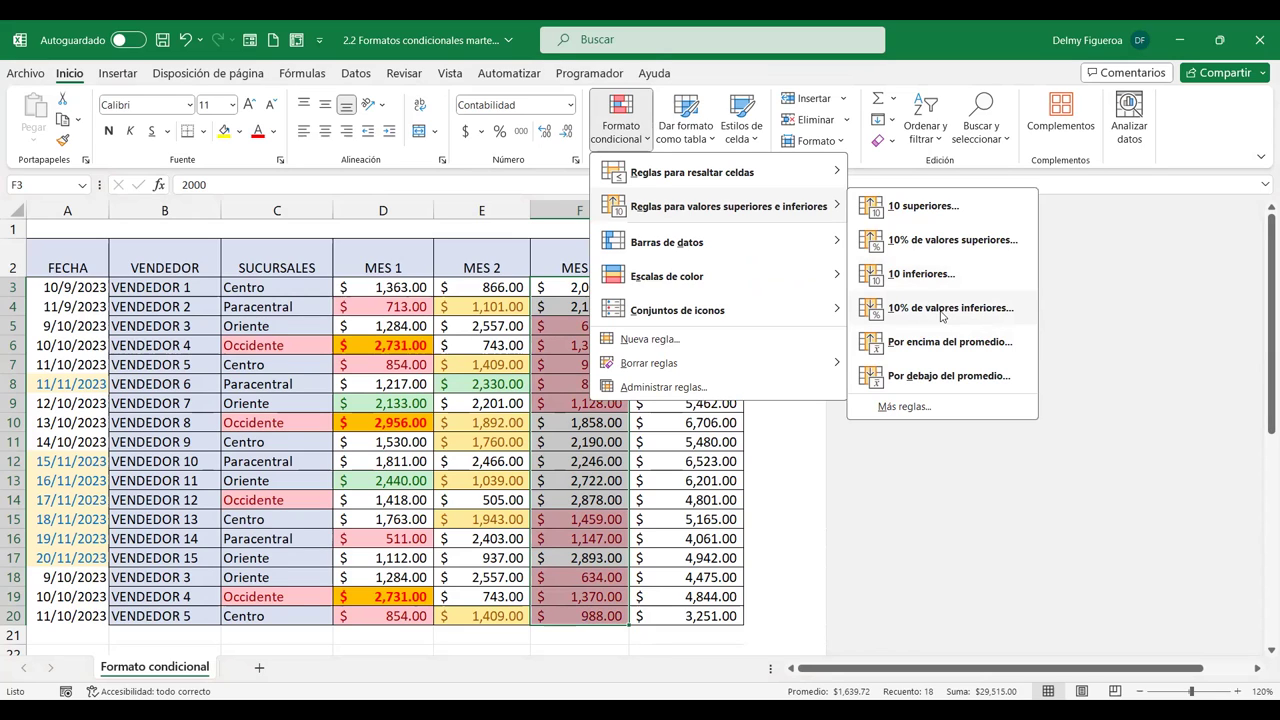
pyautogui.click(941, 316)
pyautogui.click(1043, 475)
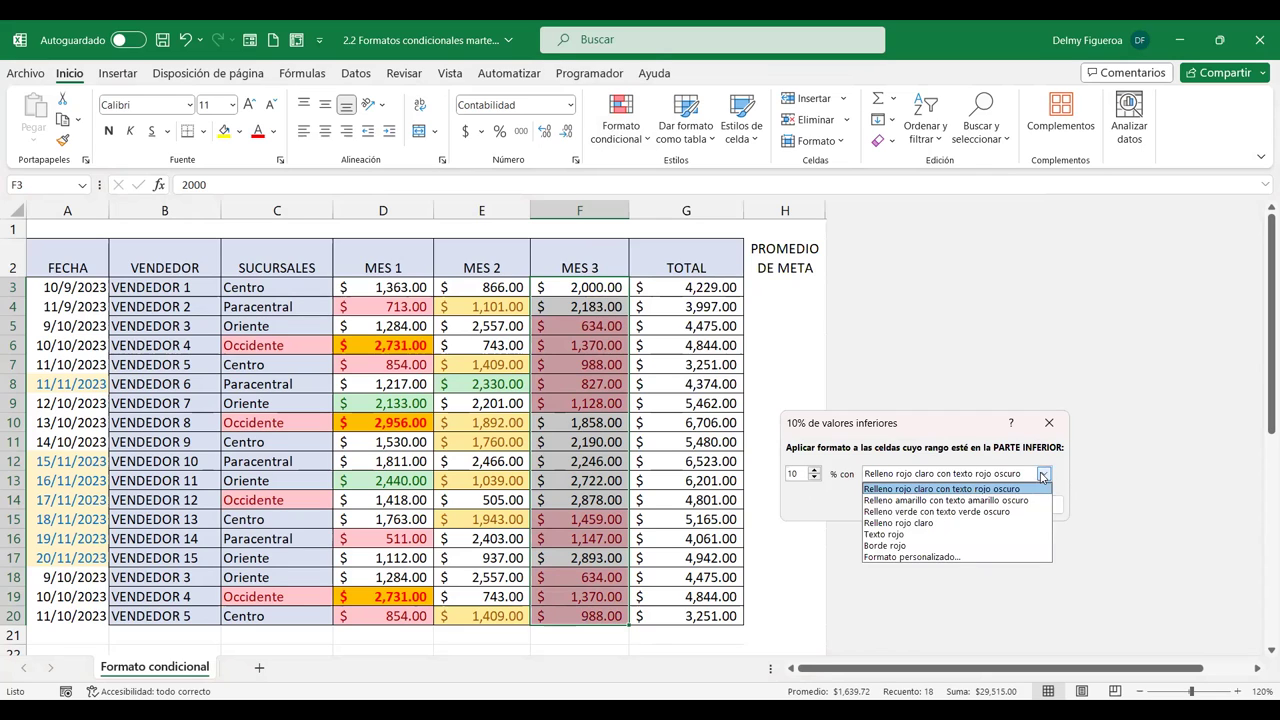
pyautogui.click(955, 500)
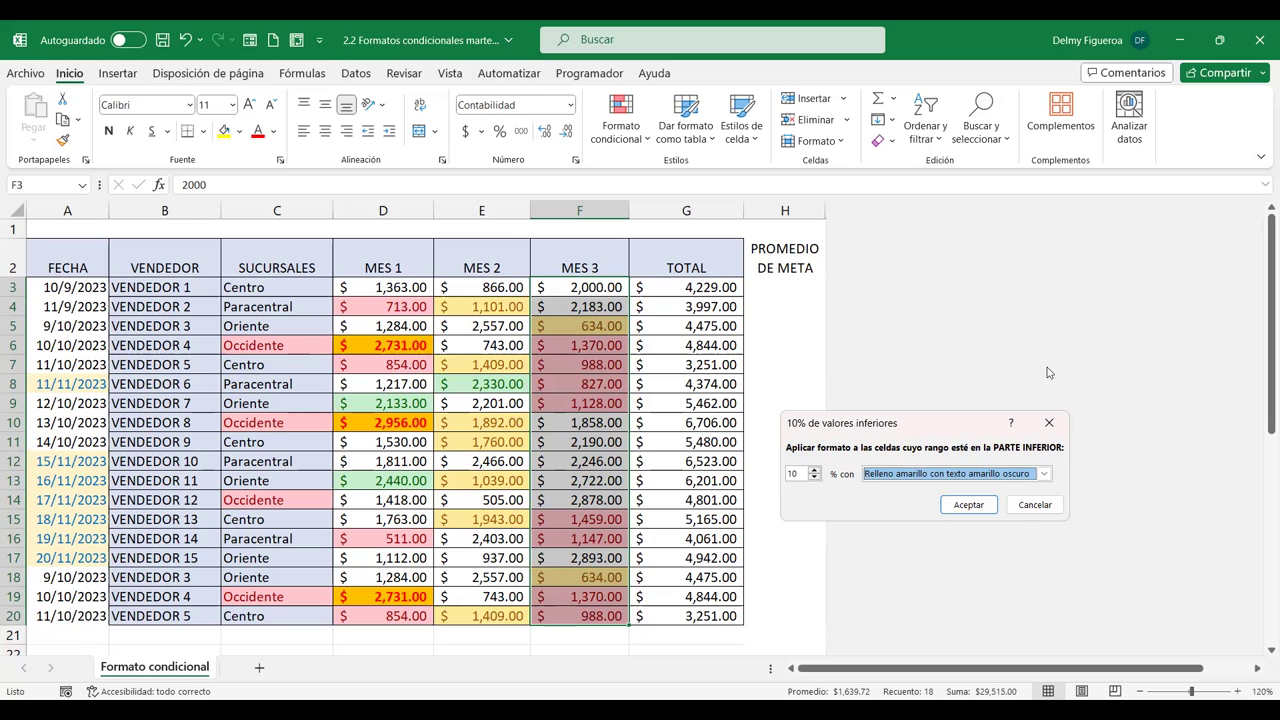
pyautogui.click(968, 505)
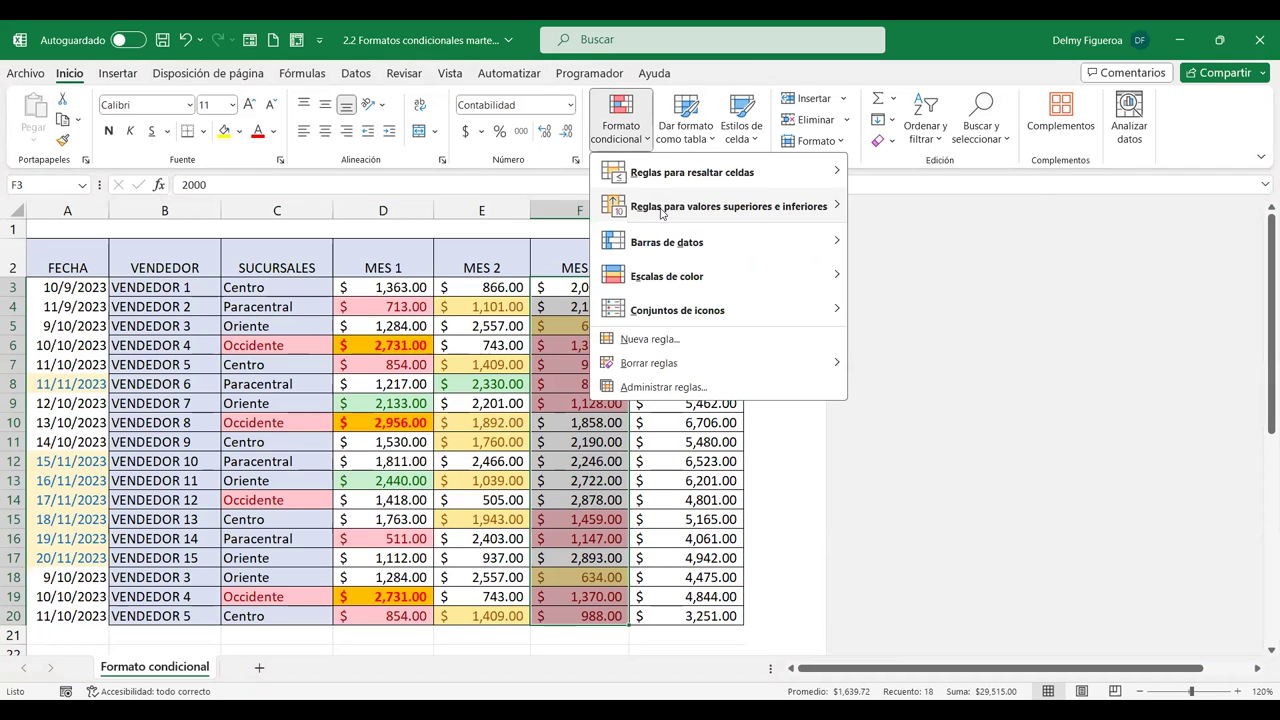
pyautogui.moveTo(657, 207)
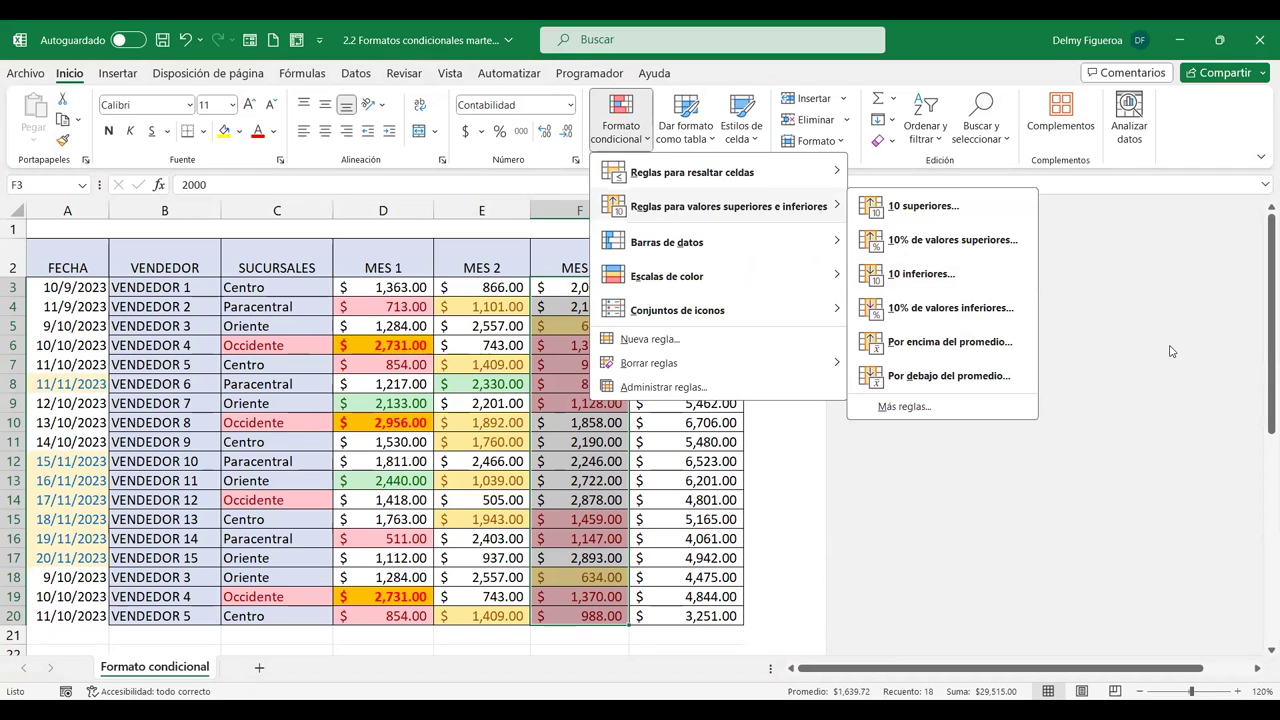
# - Enter =PROMEDIO(D3:F3) in H3 and fill it down to H20
pyautogui.click(763, 442)
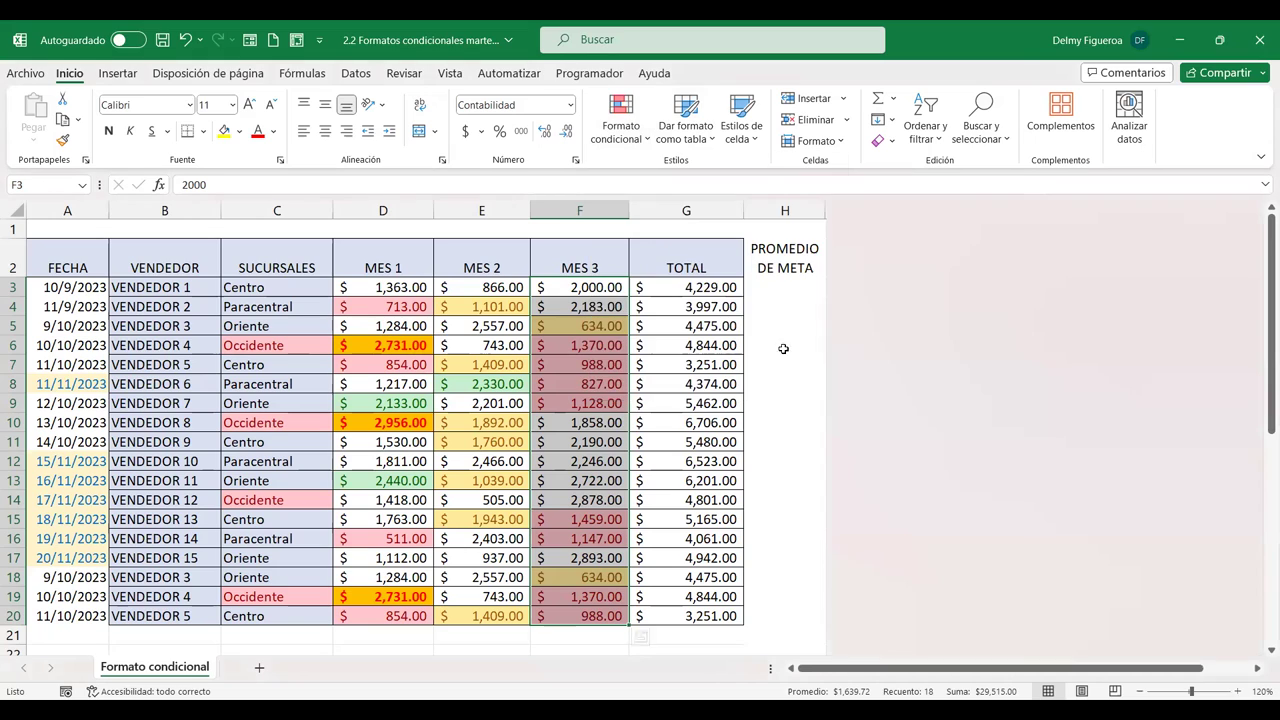
pyautogui.click(781, 292)
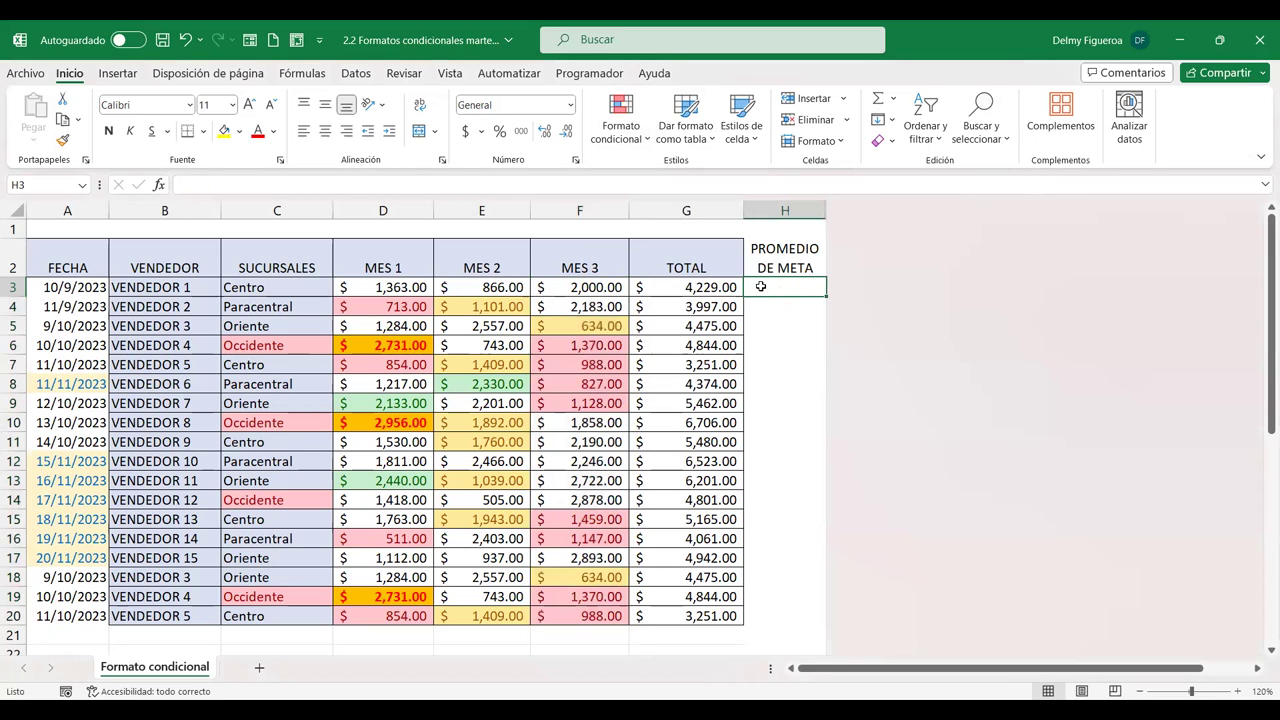
pyautogui.click(722, 261)
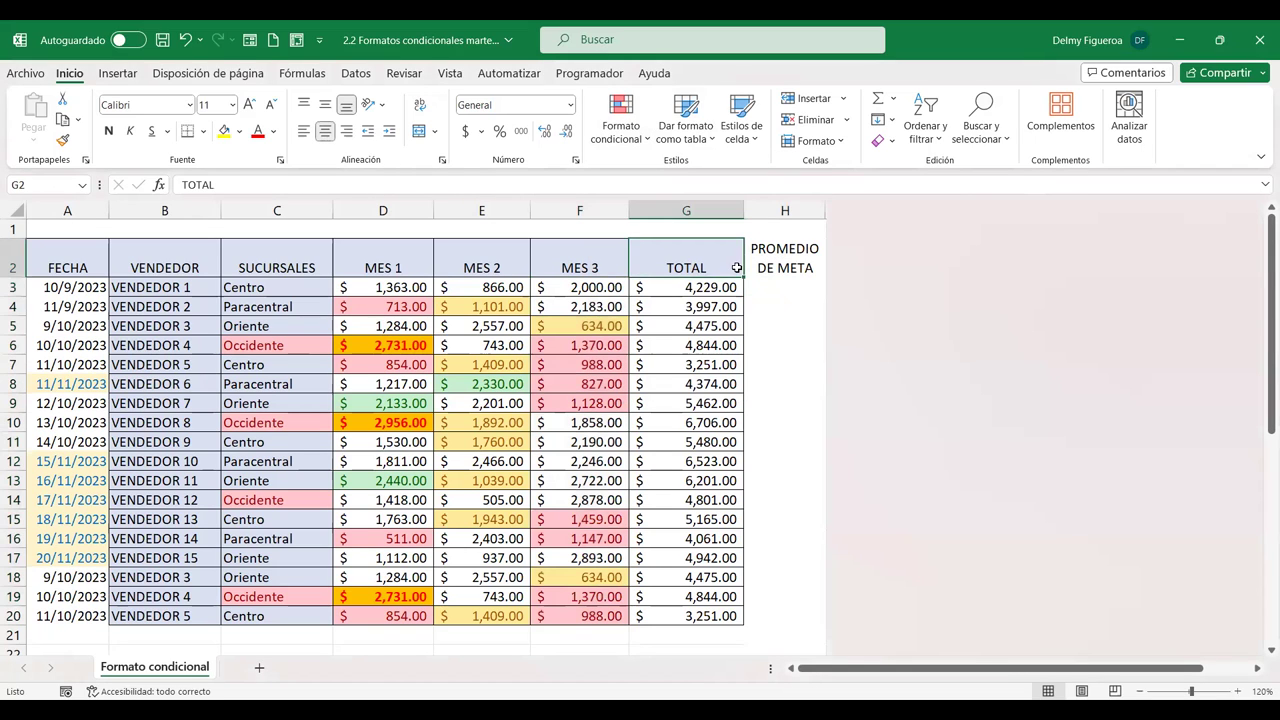
pyautogui.click(769, 286)
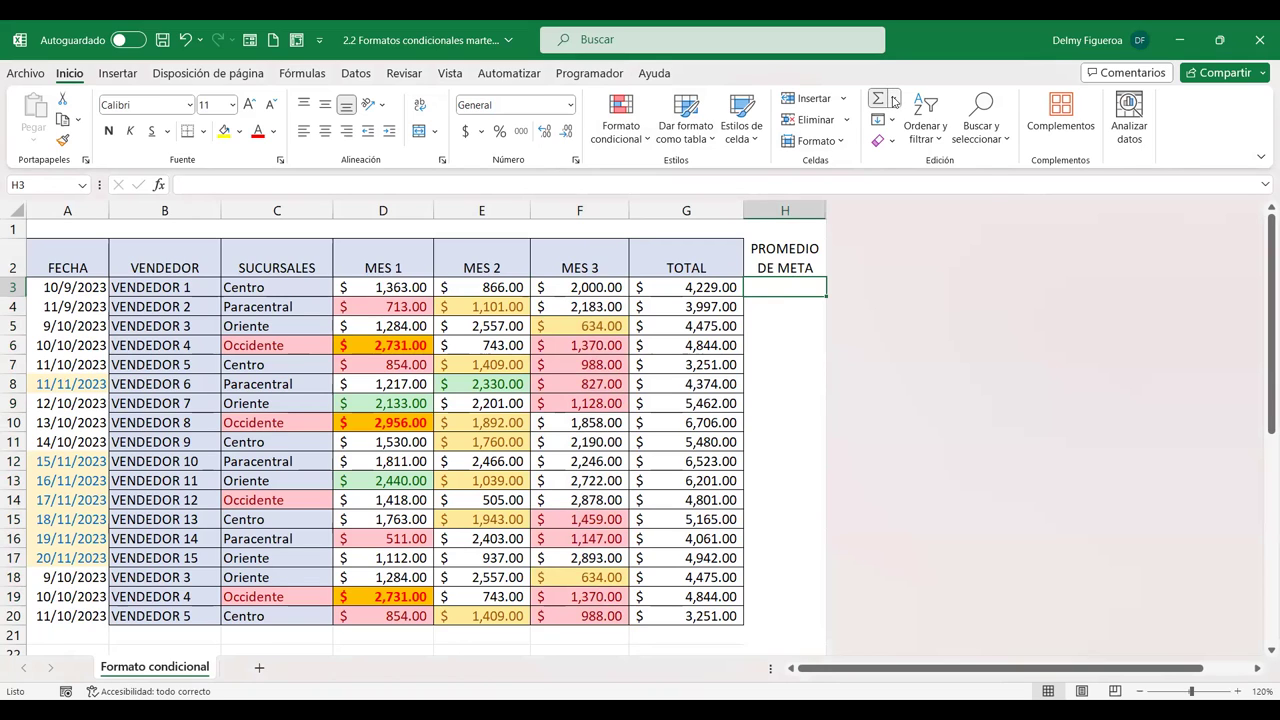
pyautogui.click(894, 101)
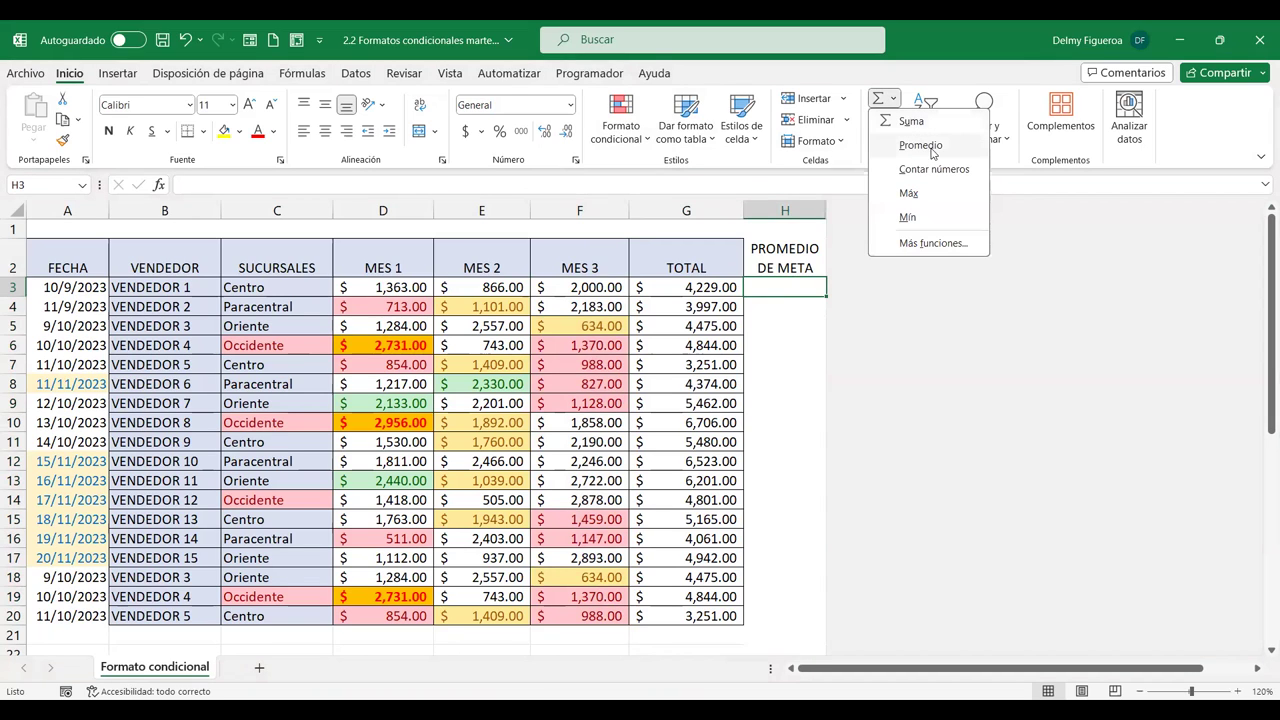
pyautogui.click(920, 146)
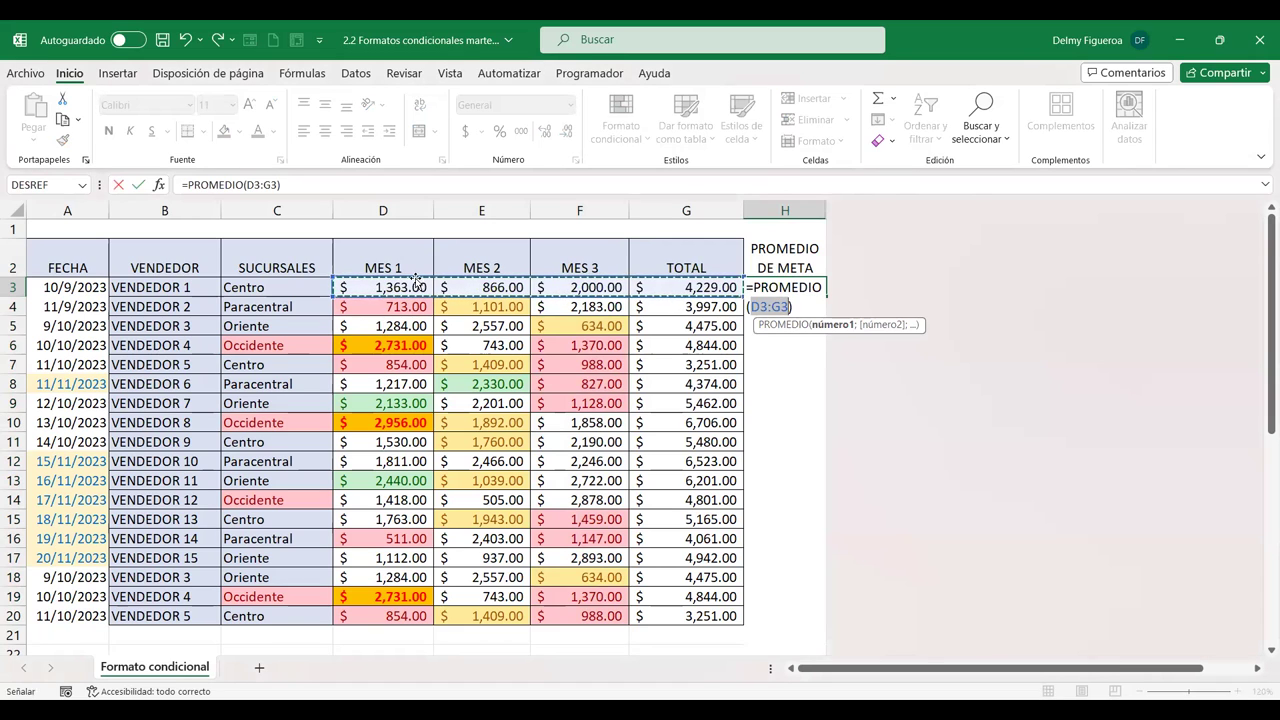
pyautogui.moveTo(403, 287); pyautogui.dragTo(606, 287)
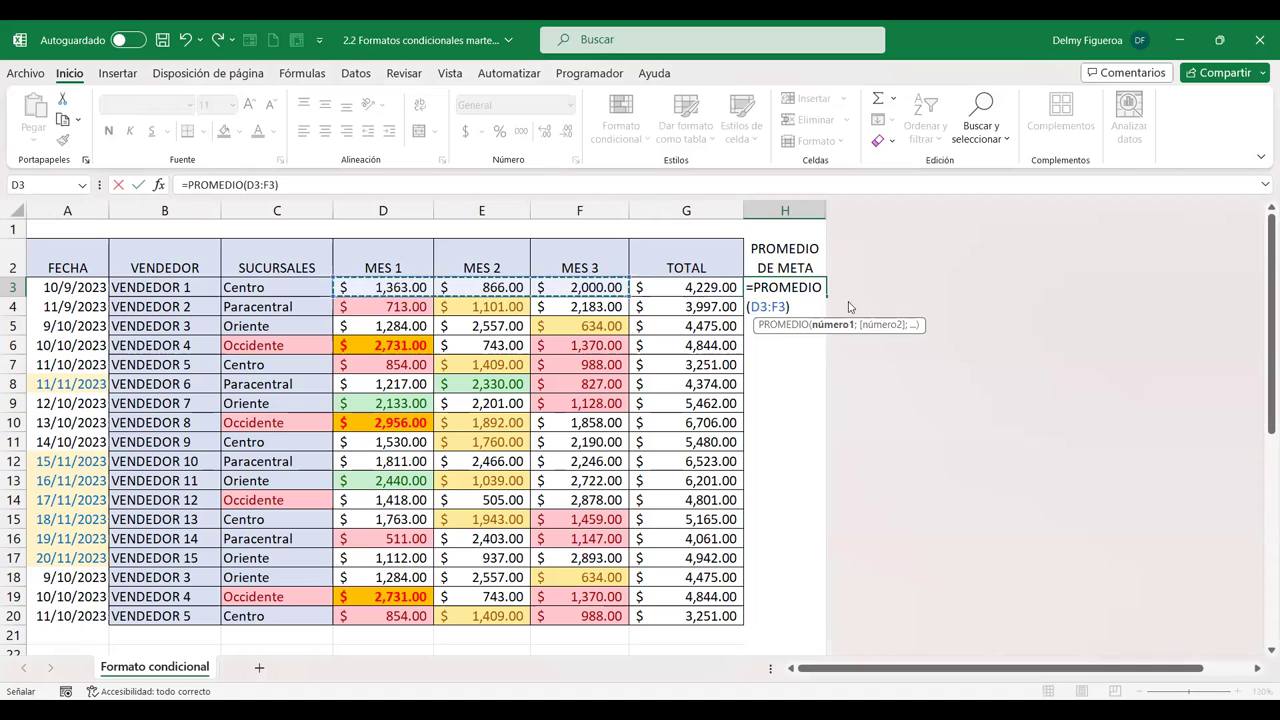
pyautogui.press('Return')
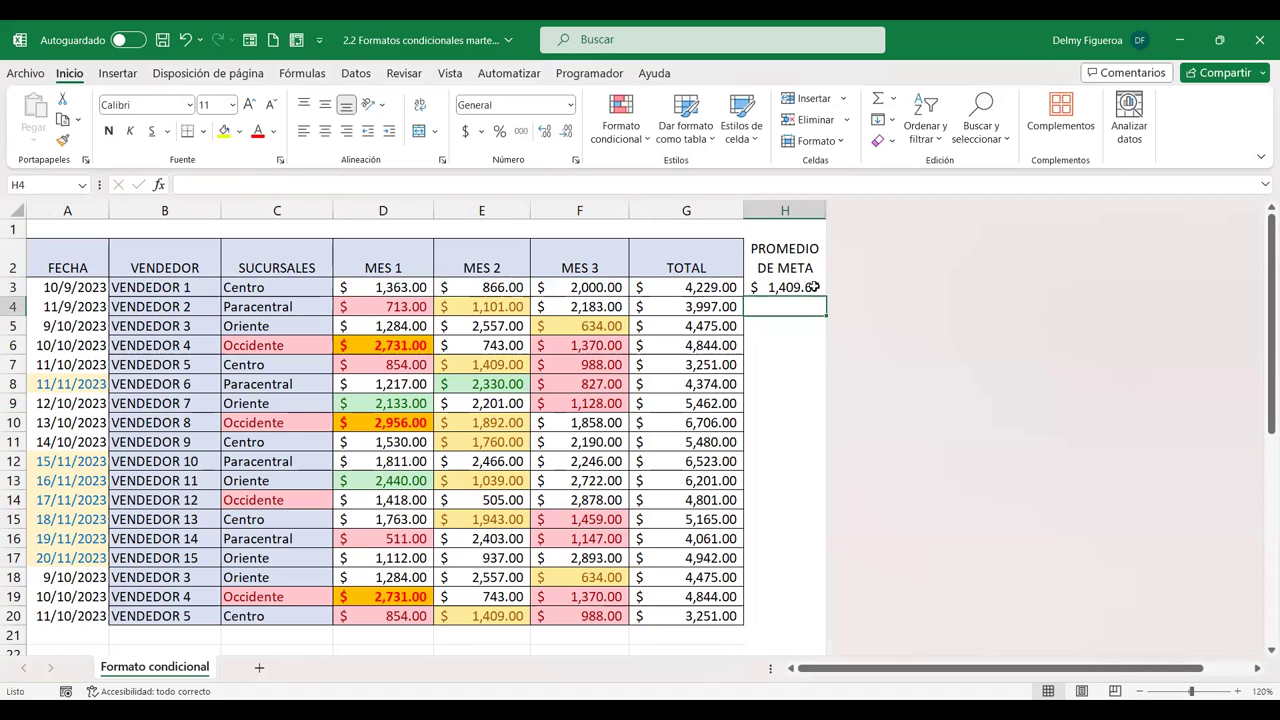
pyautogui.click(812, 288)
pyautogui.moveTo(823, 294); pyautogui.dragTo(799, 611)
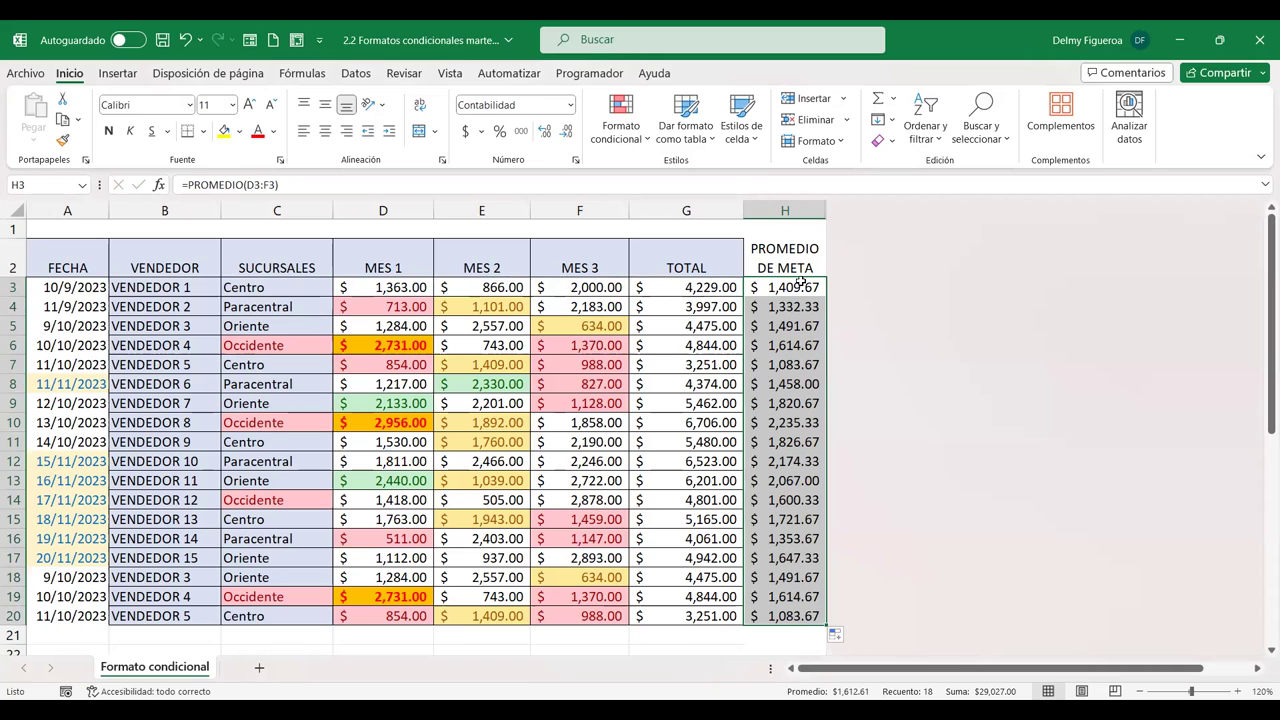
# - Highlight above-average PROMEDIO DE META values with green fill and dark green text
pyautogui.click(632, 143)
pyautogui.moveTo(669, 209)
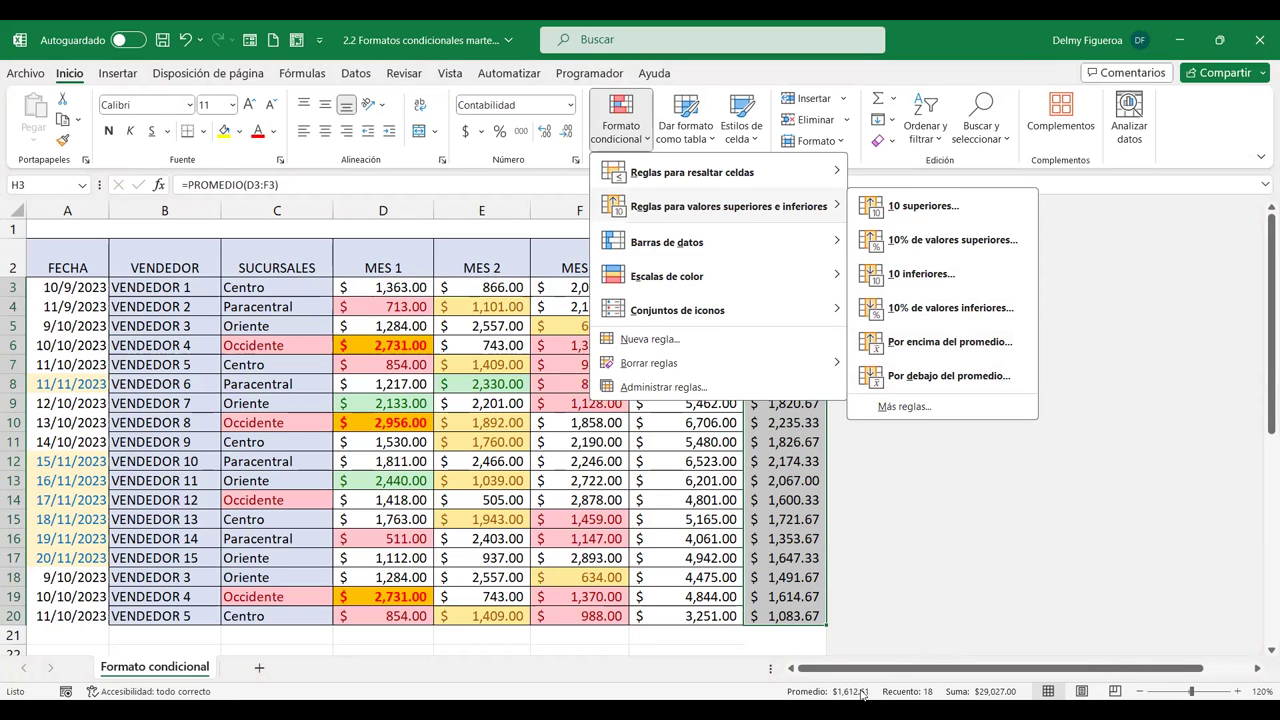
pyautogui.click(955, 358)
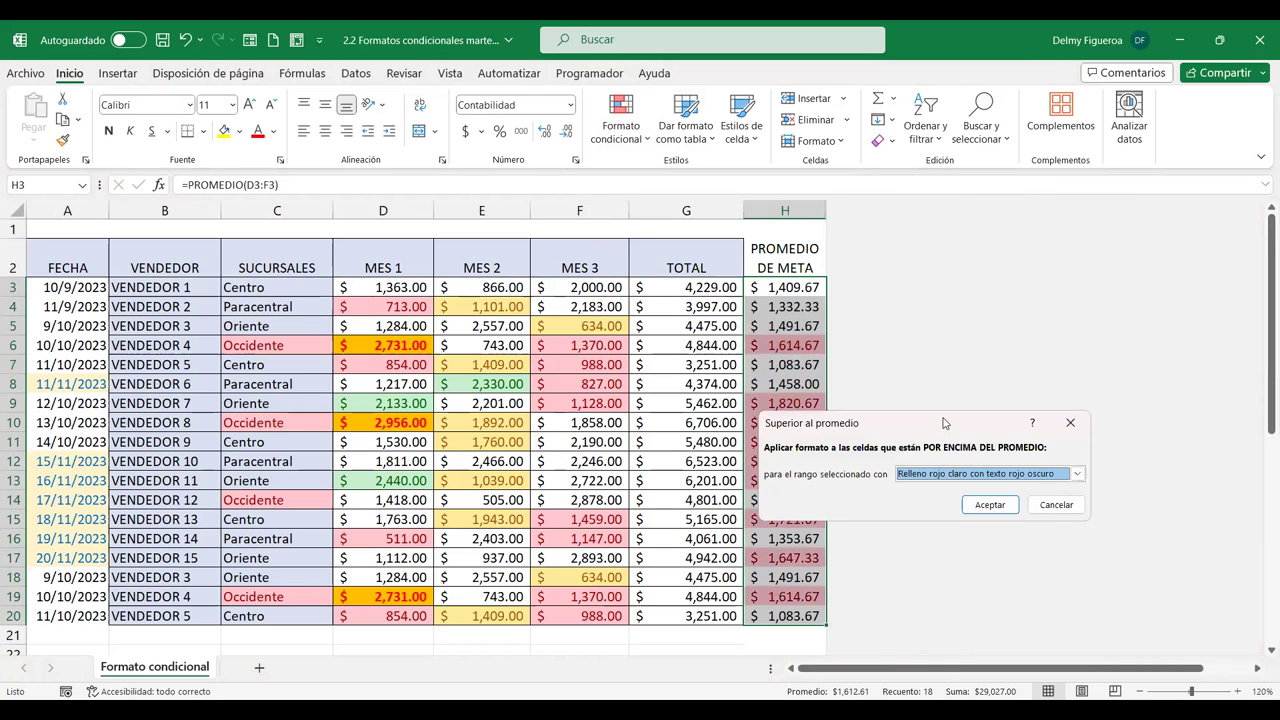
pyautogui.moveTo(944, 423); pyautogui.dragTo(1027, 264)
pyautogui.click(1160, 315)
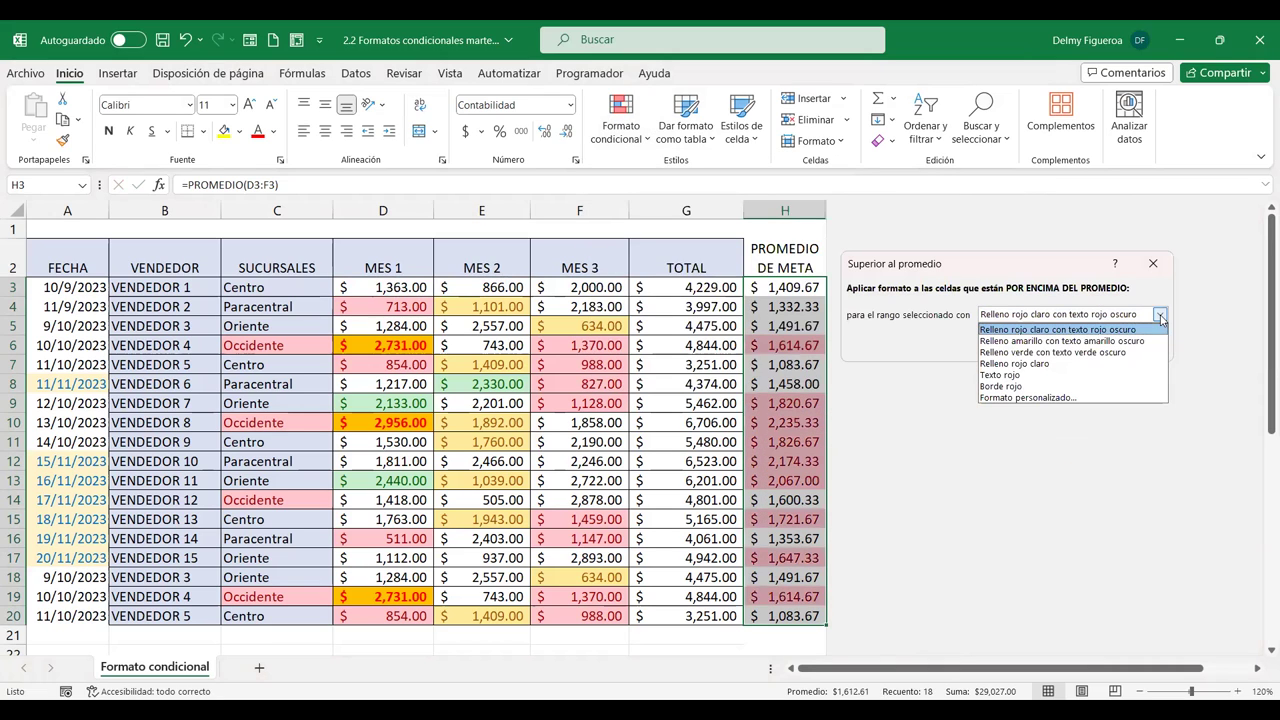
pyautogui.click(1080, 352)
pyautogui.click(1073, 345)
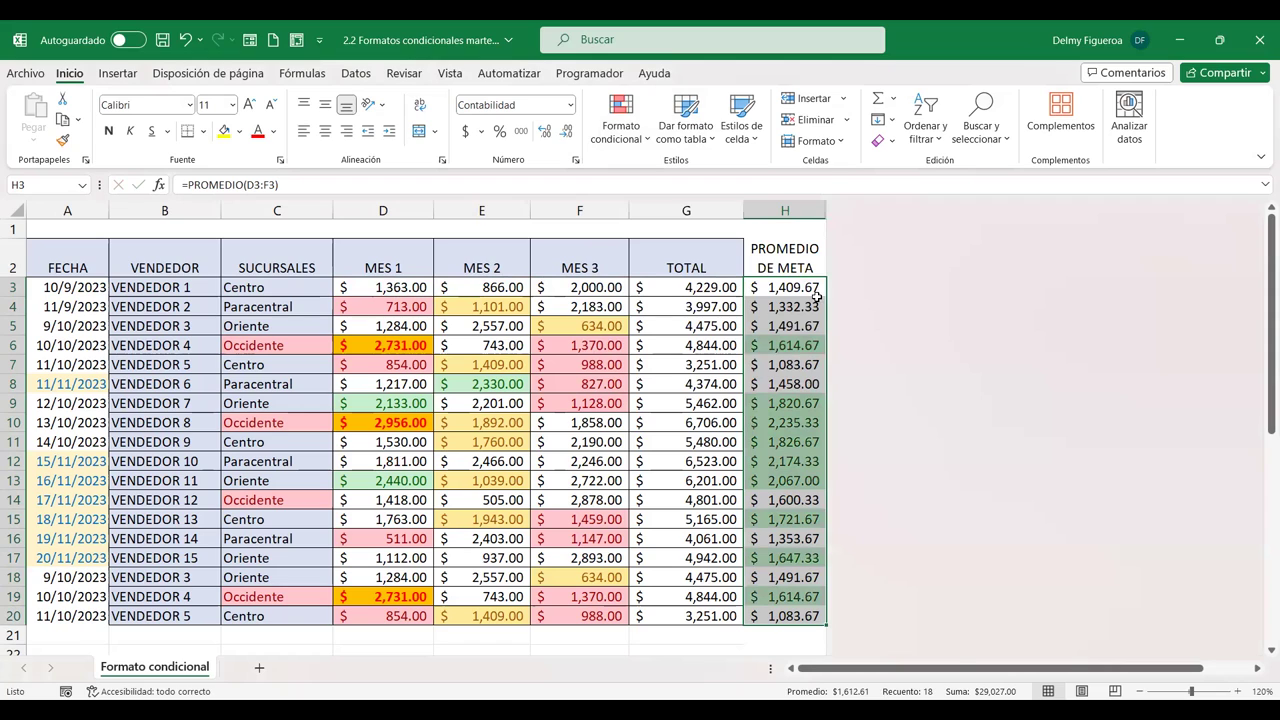
# - Highlight below-average PROMEDIO DE META values with light red fill
pyautogui.click(638, 140)
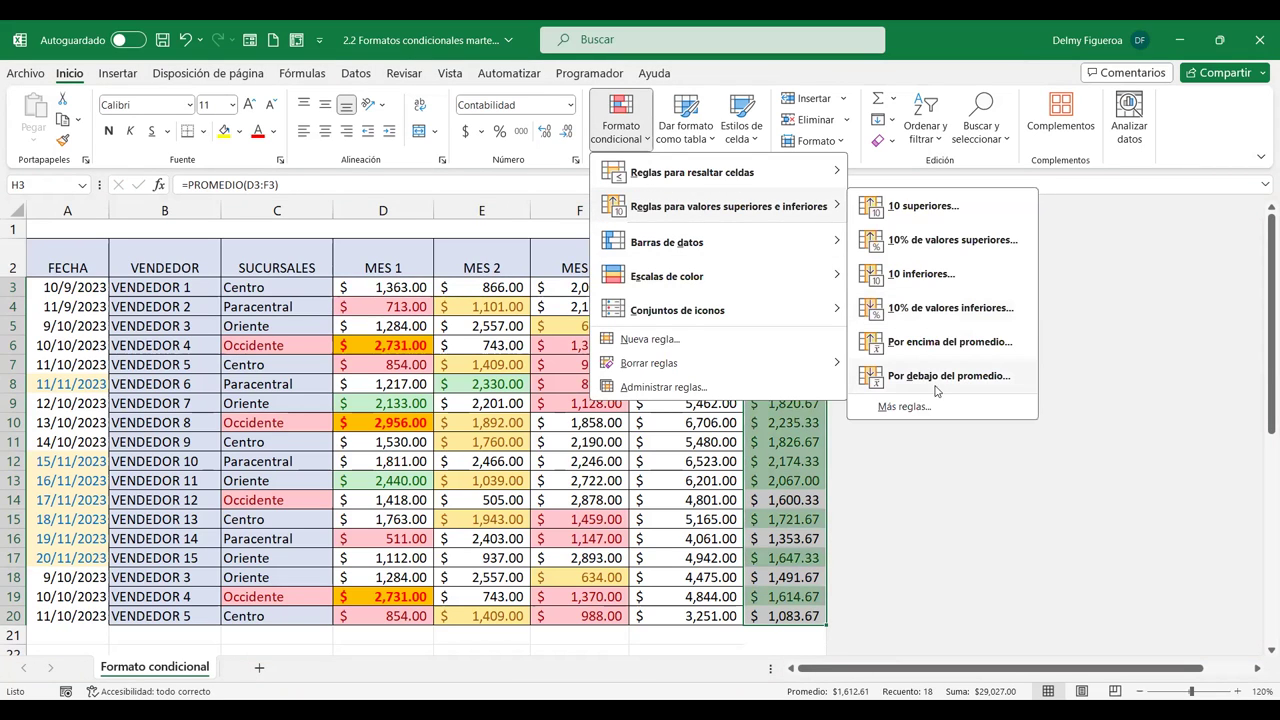
pyautogui.click(966, 374)
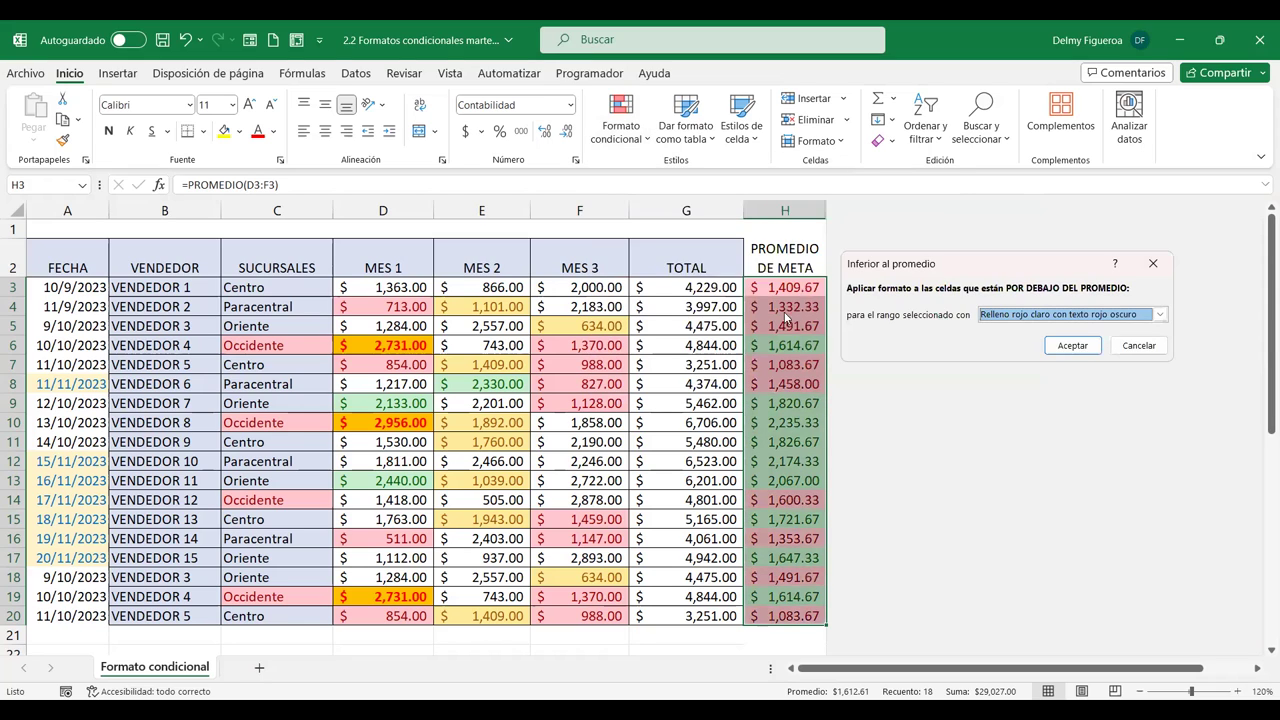
pyautogui.click(1073, 346)
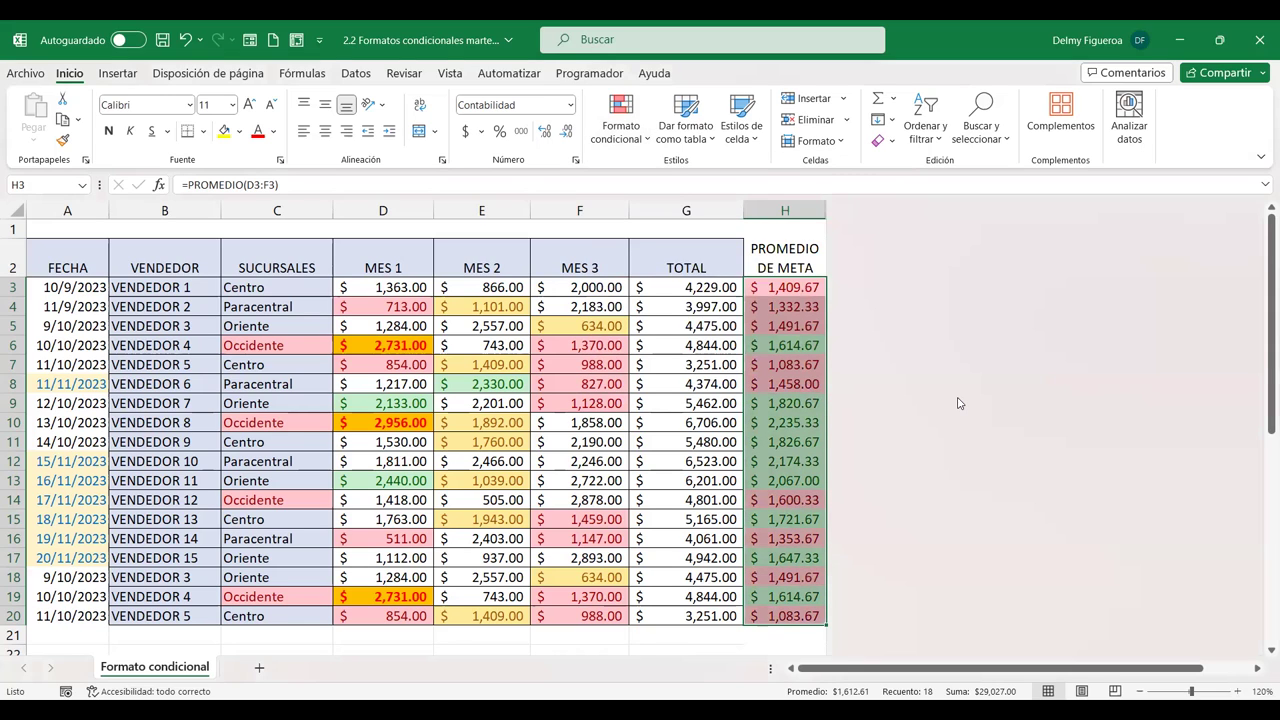
pyautogui.click(790, 306)
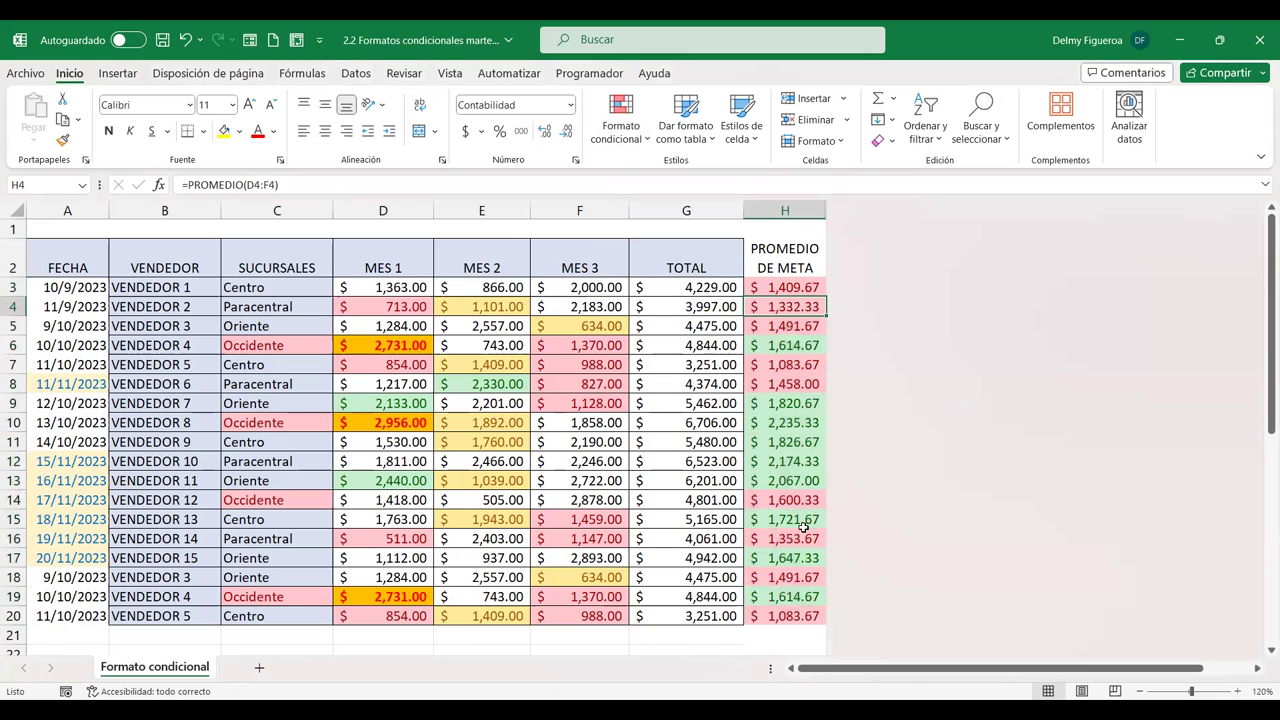
# - Select TOTAL values G3:G20 and apply orange gradient-fill data bars
pyautogui.click(634, 139)
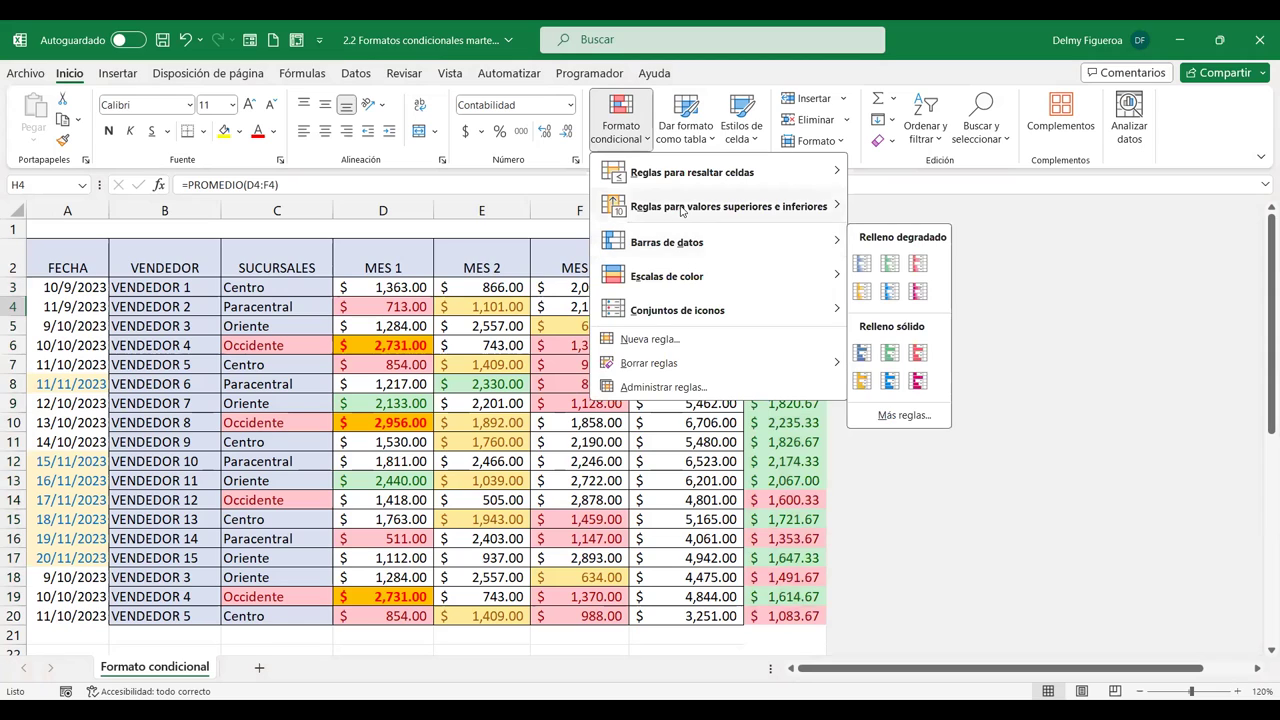
pyautogui.moveTo(682, 207)
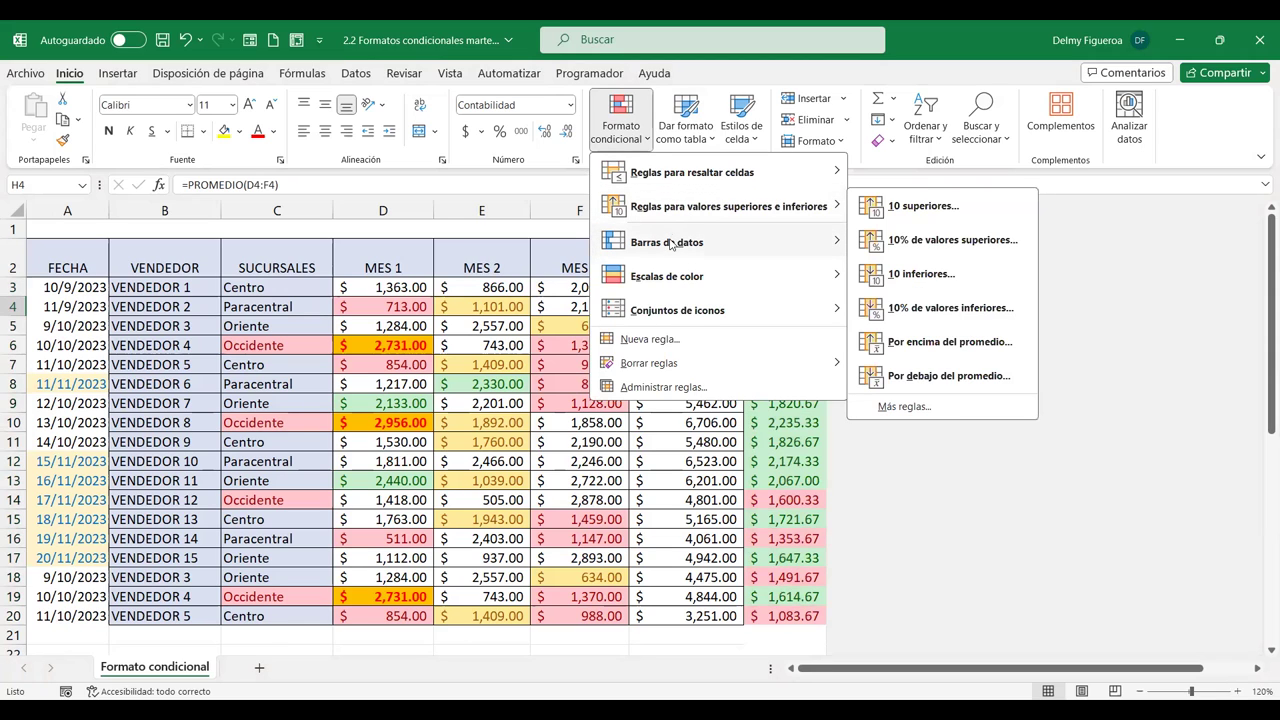
pyautogui.moveTo(671, 244)
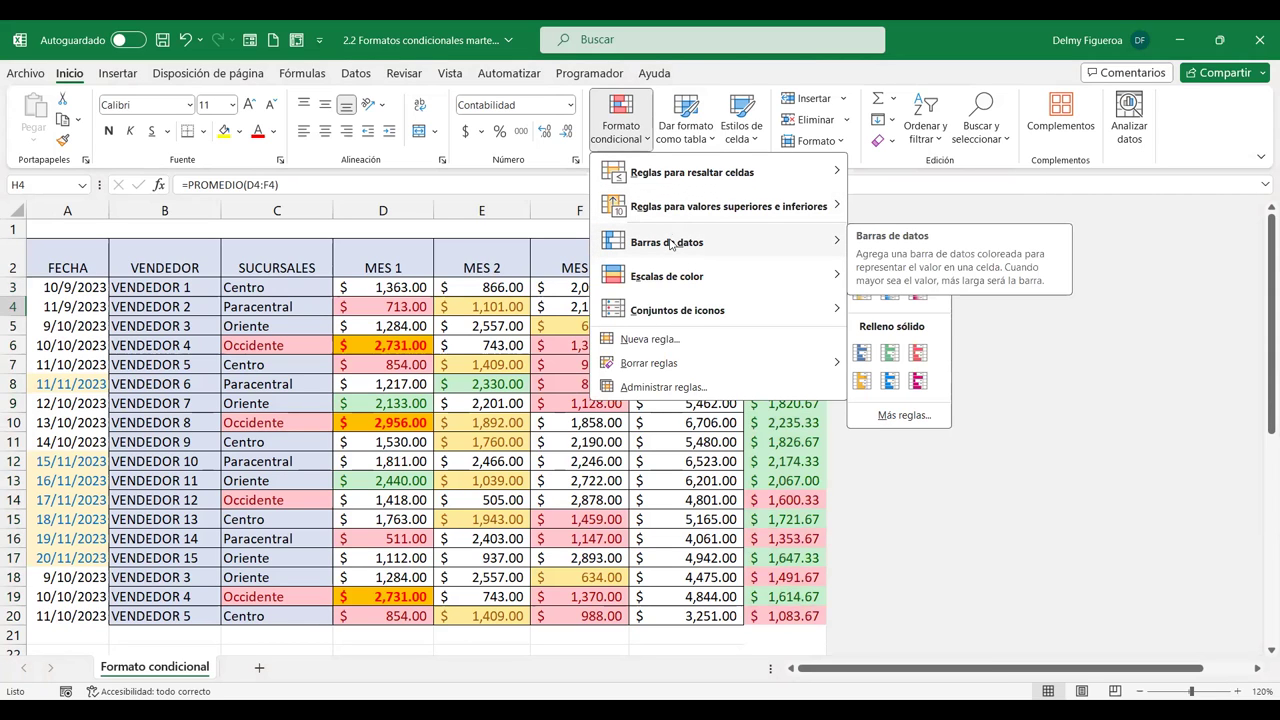
pyautogui.click(536, 309)
pyautogui.moveTo(686, 287); pyautogui.dragTo(697, 612)
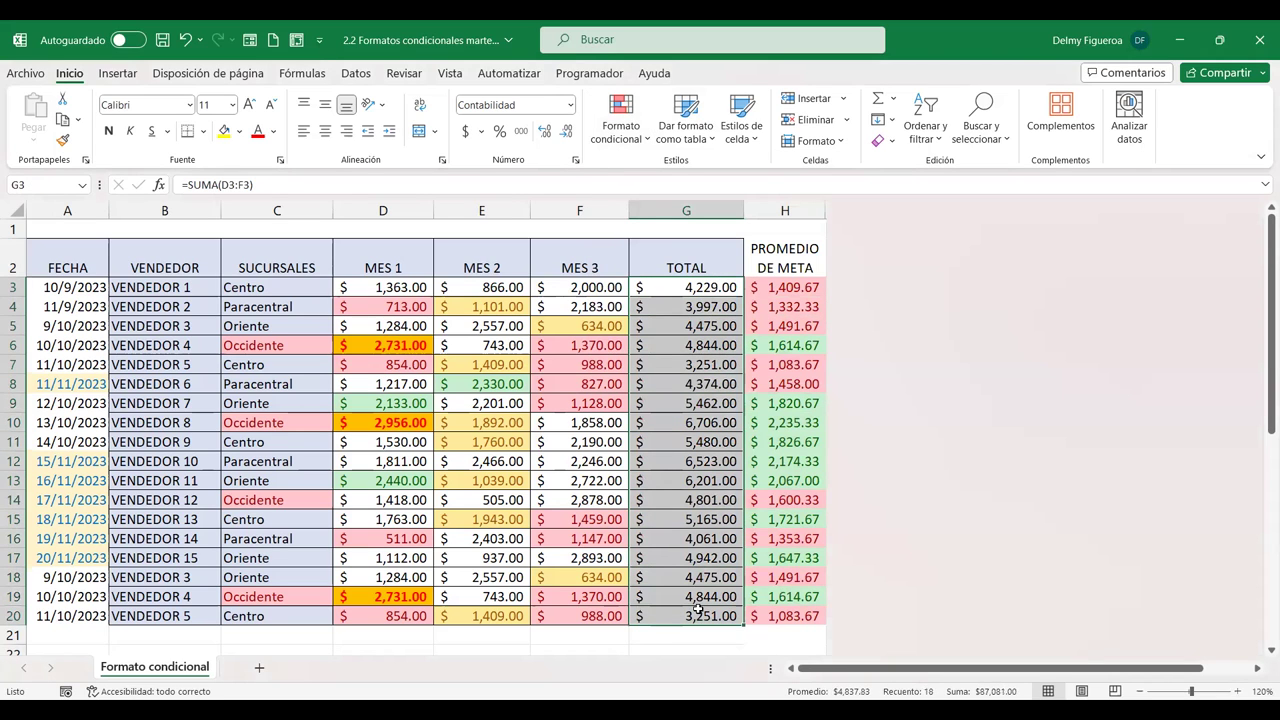
pyautogui.click(647, 139)
pyautogui.moveTo(697, 247)
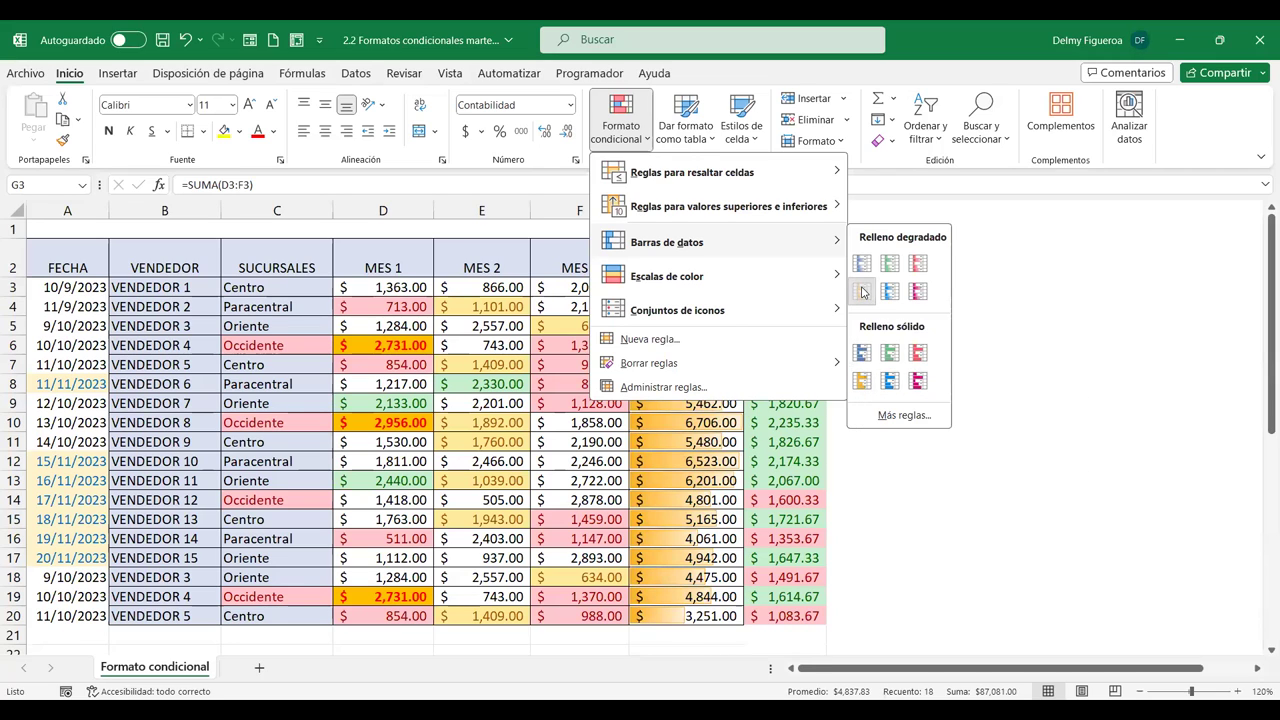
pyautogui.click(862, 291)
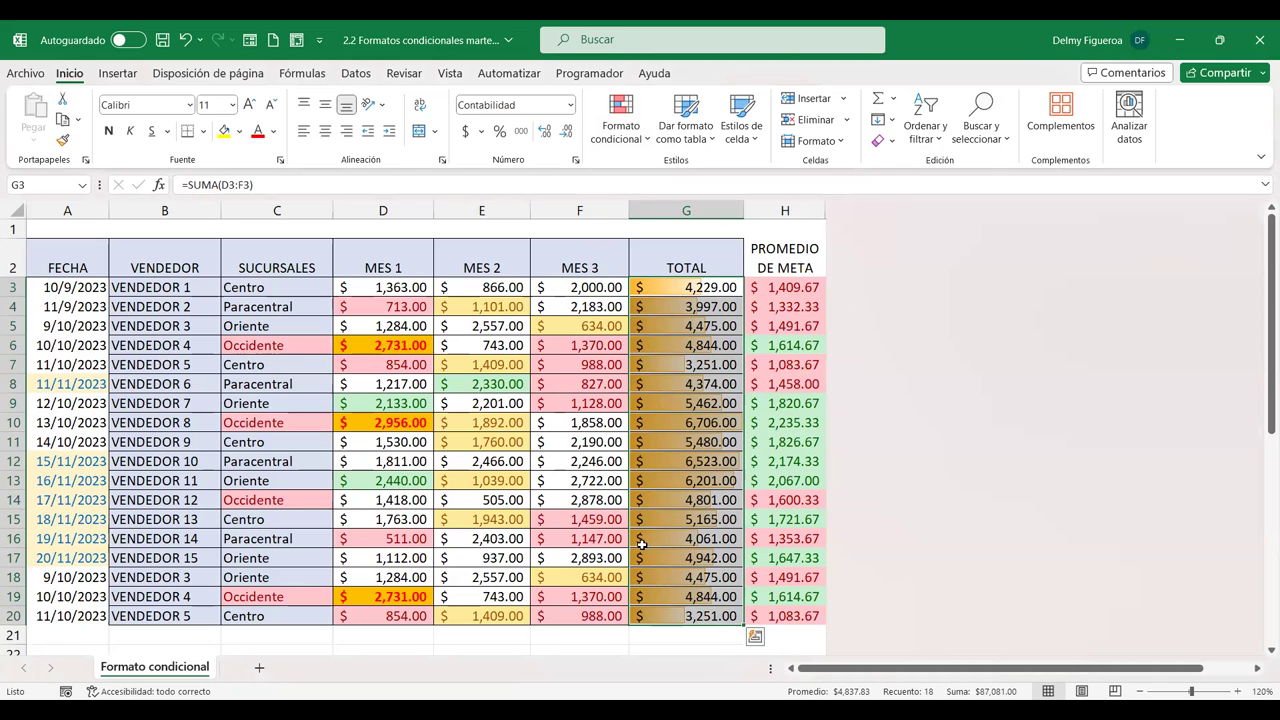
# - Browse the Color Scales options without applying one, then deselect to view the bars
pyautogui.click(643, 141)
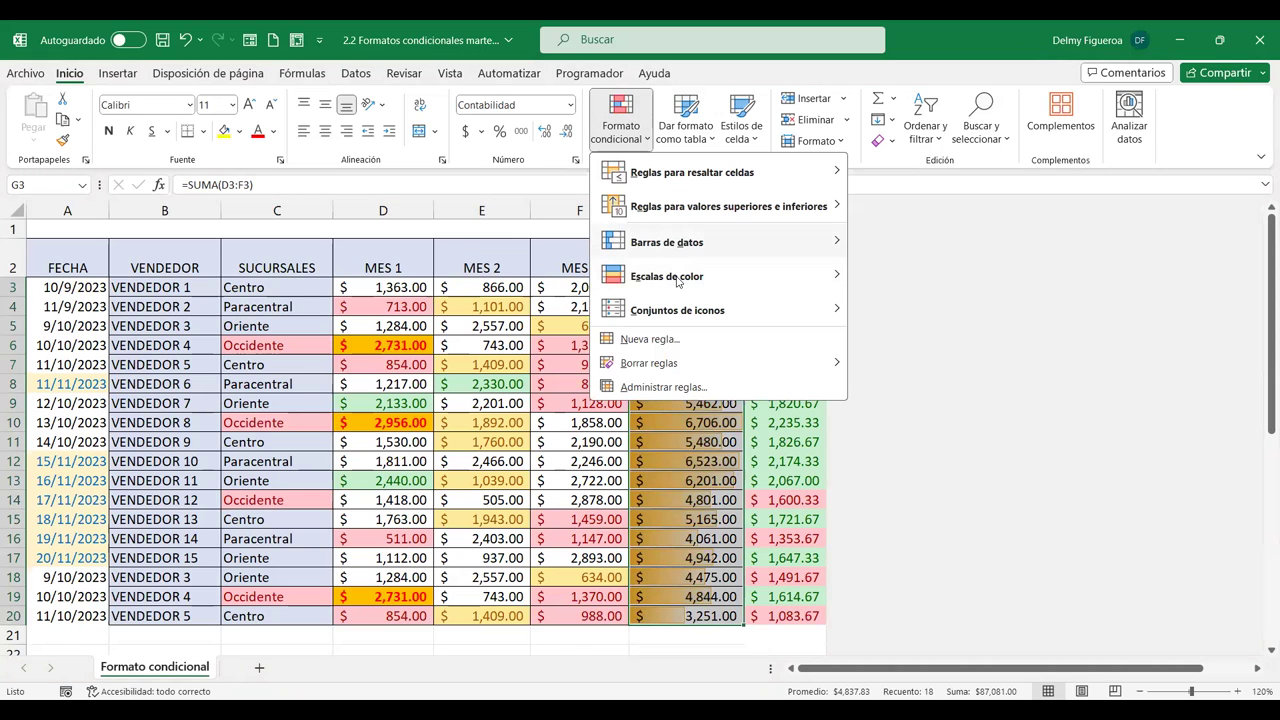
pyautogui.moveTo(677, 286)
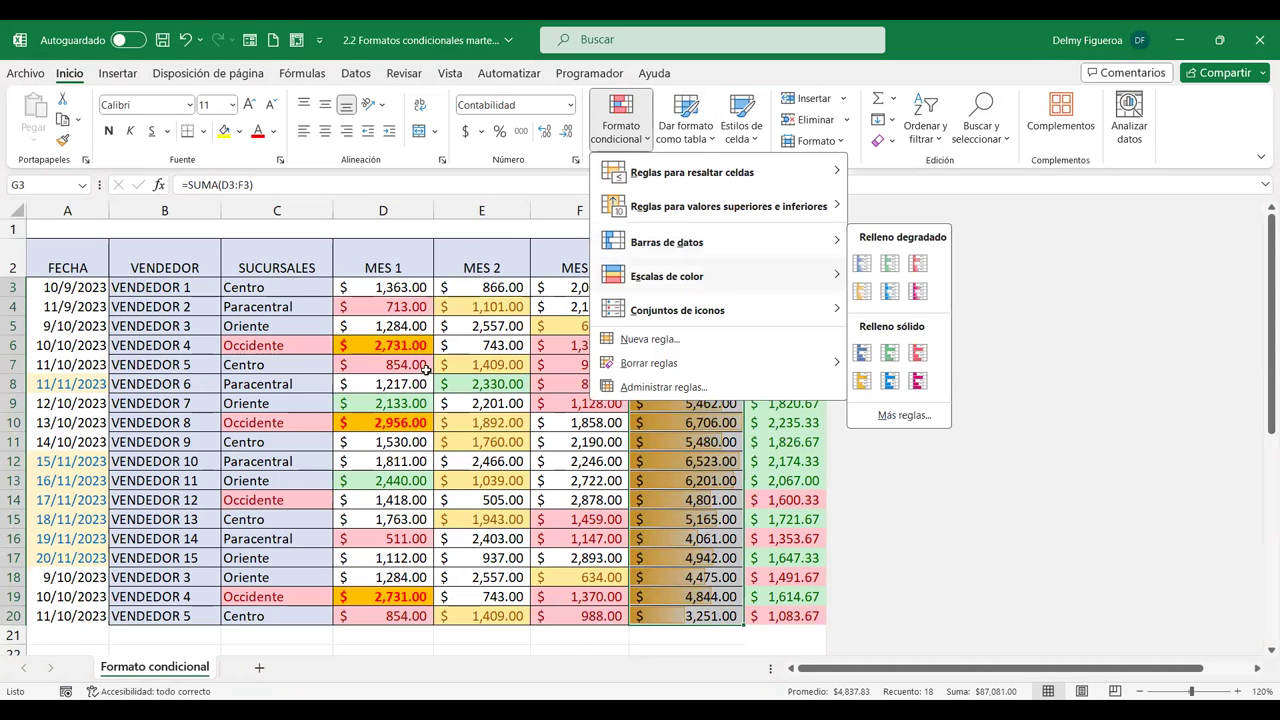
pyautogui.click(172, 369)
pyautogui.click(290, 347)
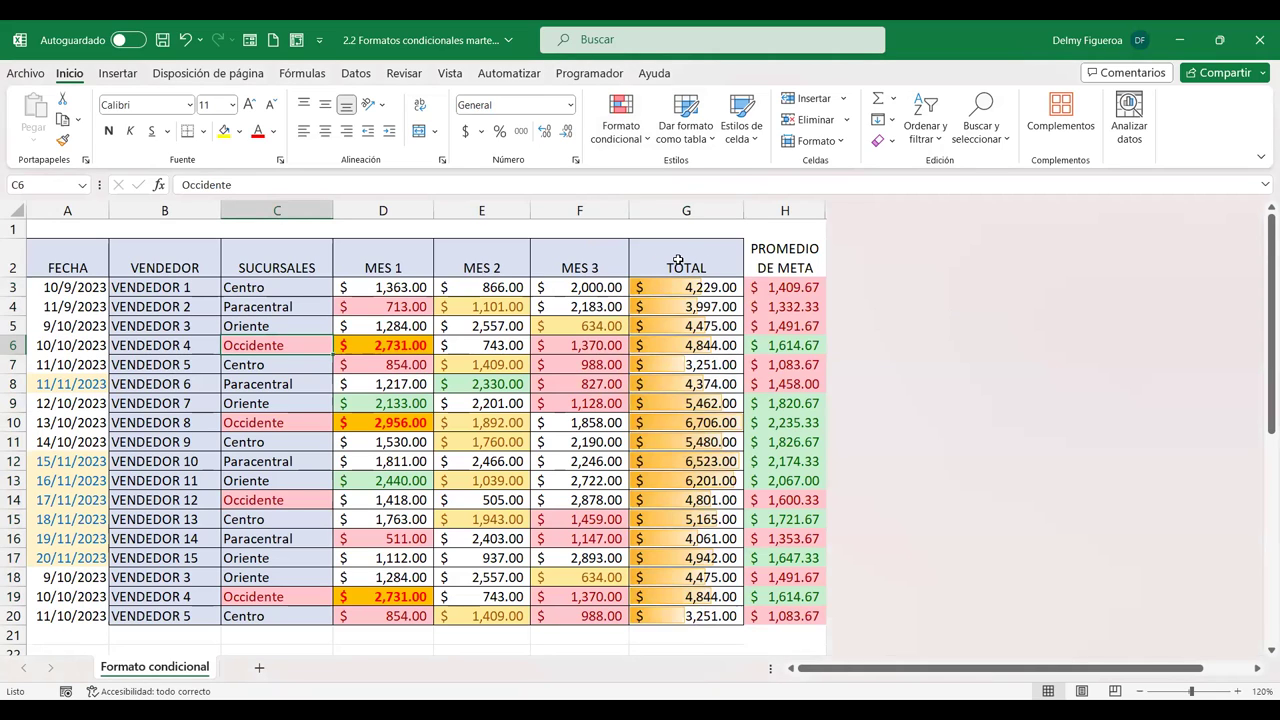
# - Insert three blank columns before the TOTAL column
pyautogui.click(697, 210)
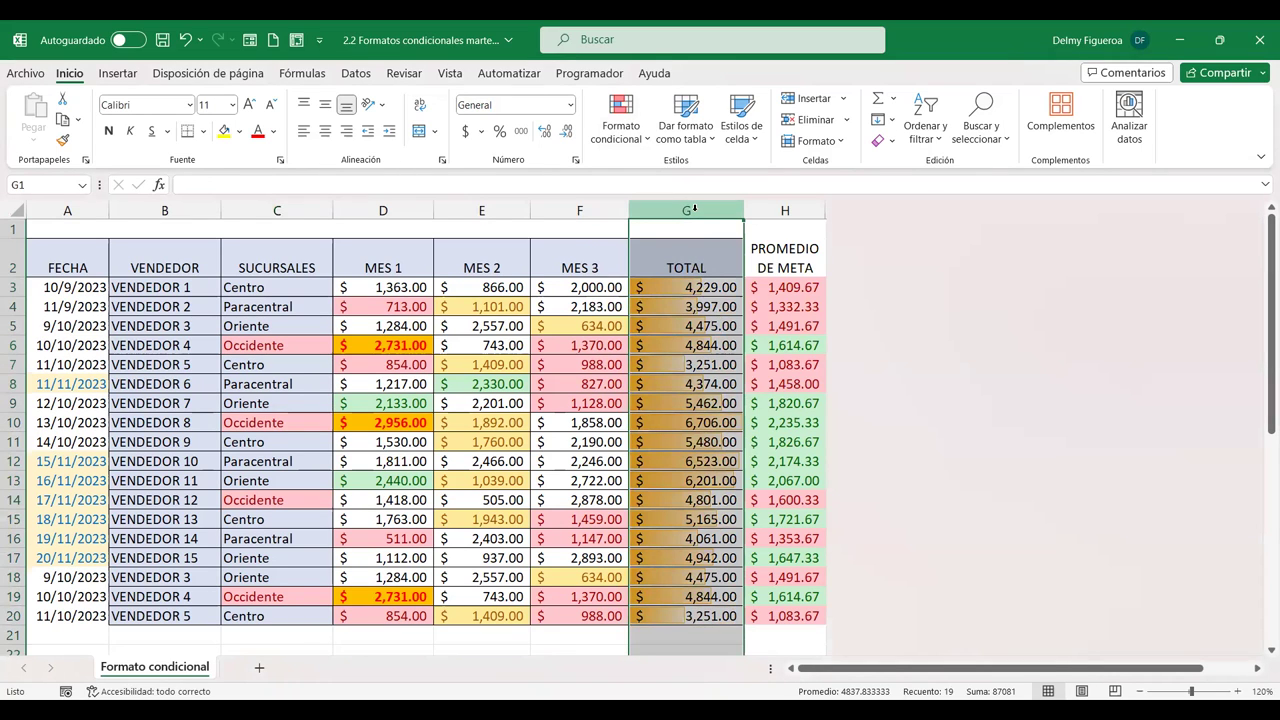
pyautogui.rightClick(695, 209)
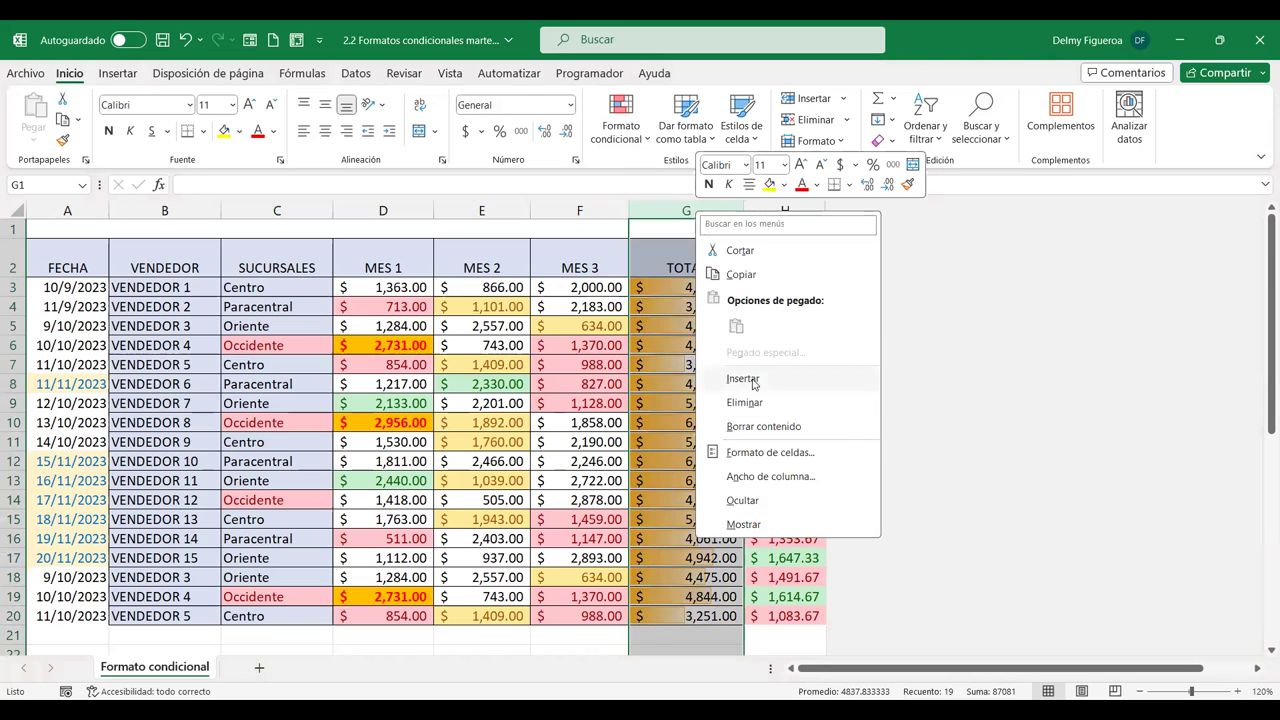
pyautogui.click(742, 378)
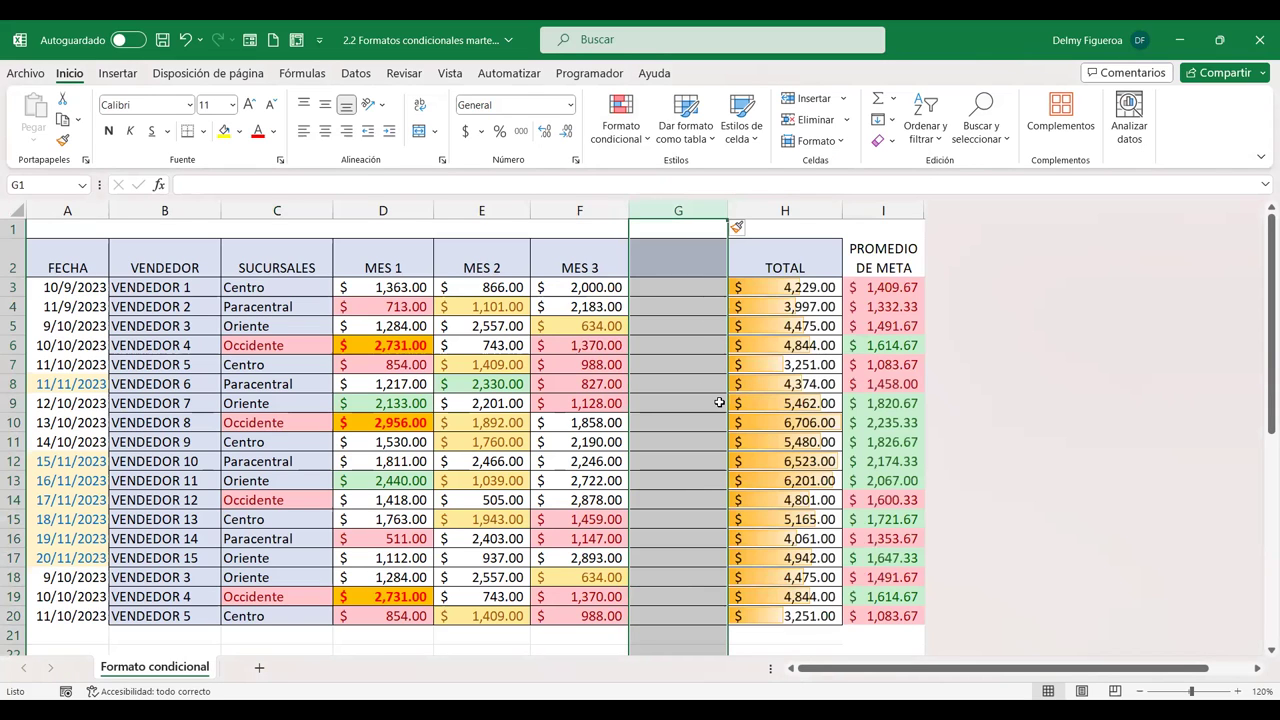
pyautogui.press('F4')
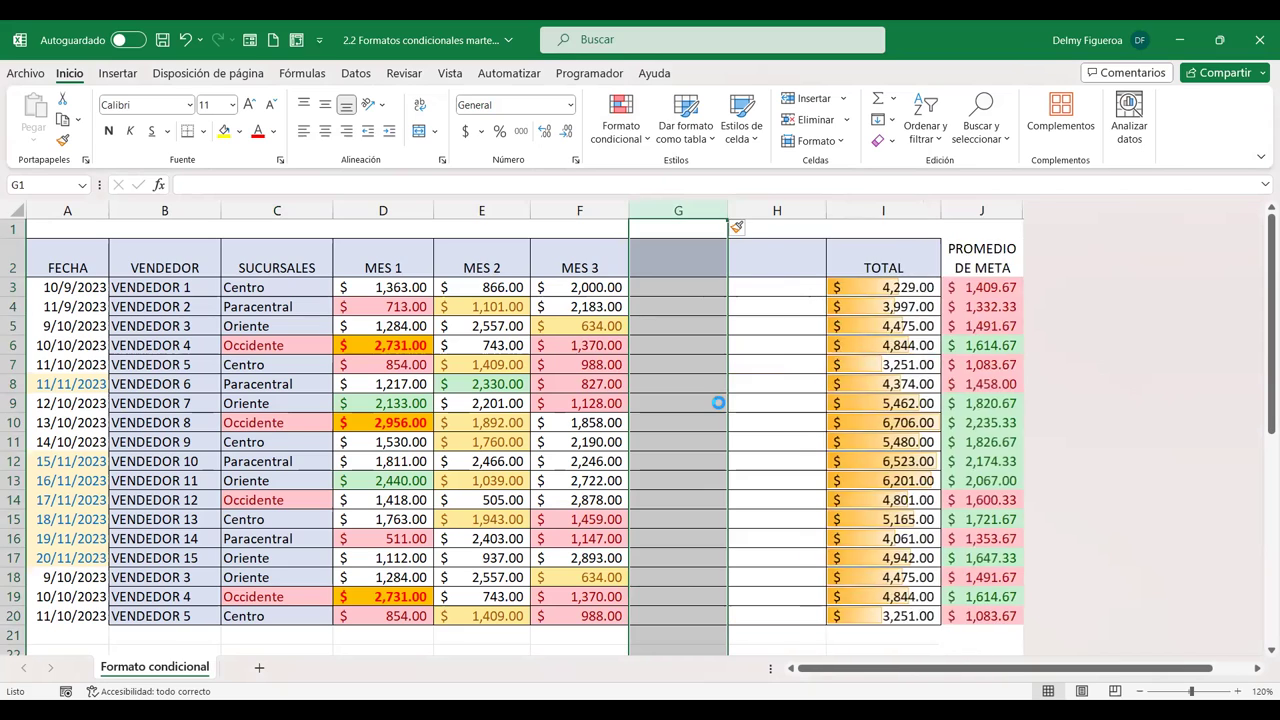
pyautogui.press('F4')
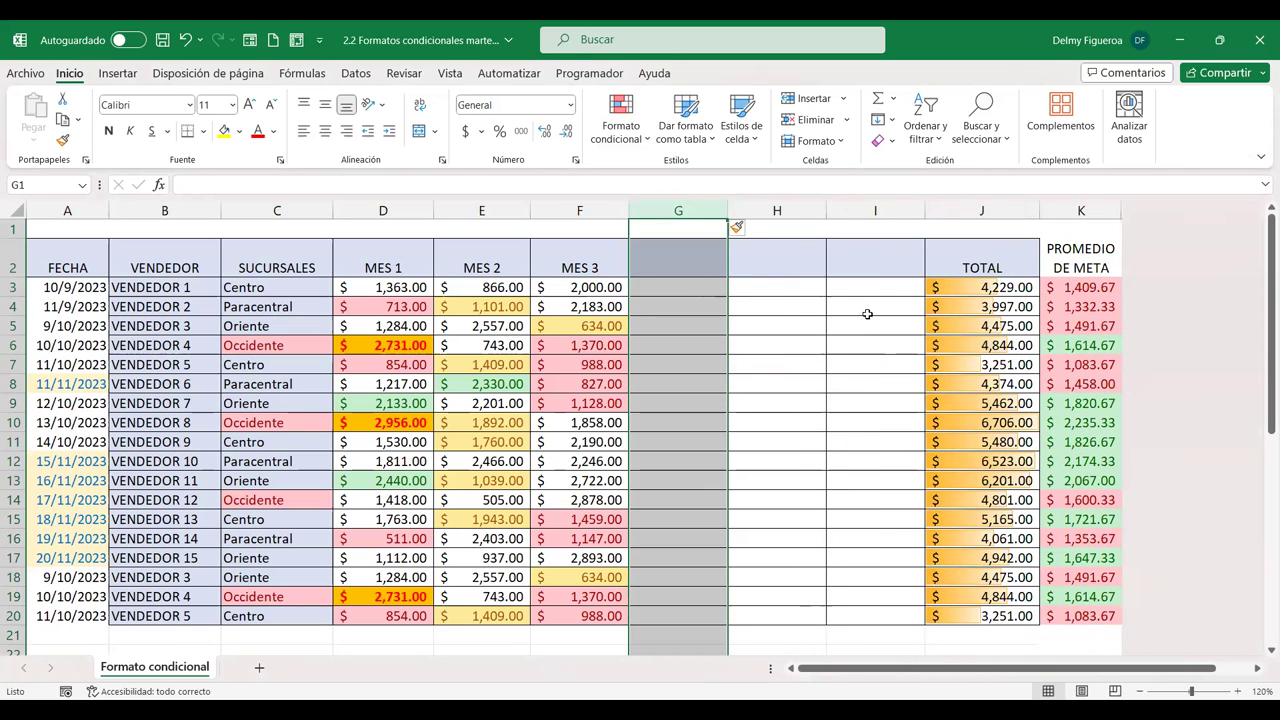
# - Extend the MES 3 header to MES 4, MES 5, MES 6 and select G3:I20
pyautogui.click(590, 267)
pyautogui.moveTo(630, 281); pyautogui.dragTo(840, 288)
pyautogui.moveTo(694, 287); pyautogui.dragTo(875, 610)
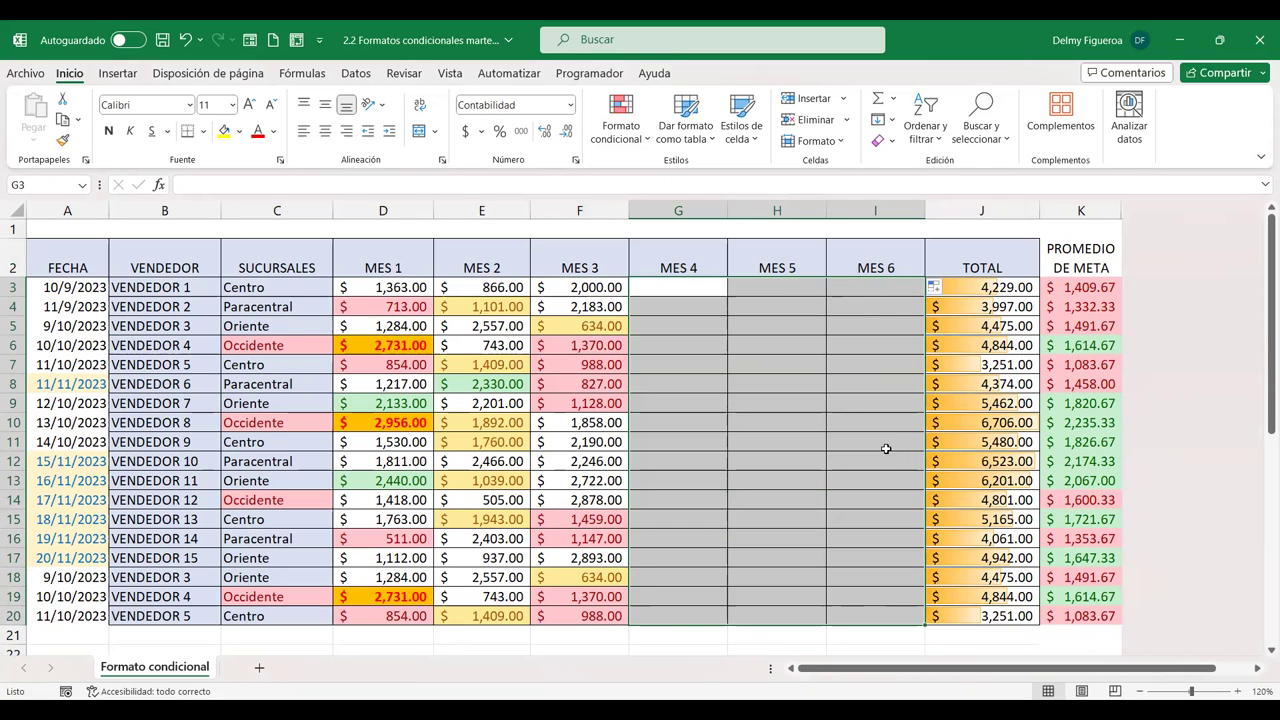
# - Fill G3:I20 at once with =ALEATORIO.ENTRE(1000;10000)
pyautogui.write('+')
pyautogui.write('ALE')
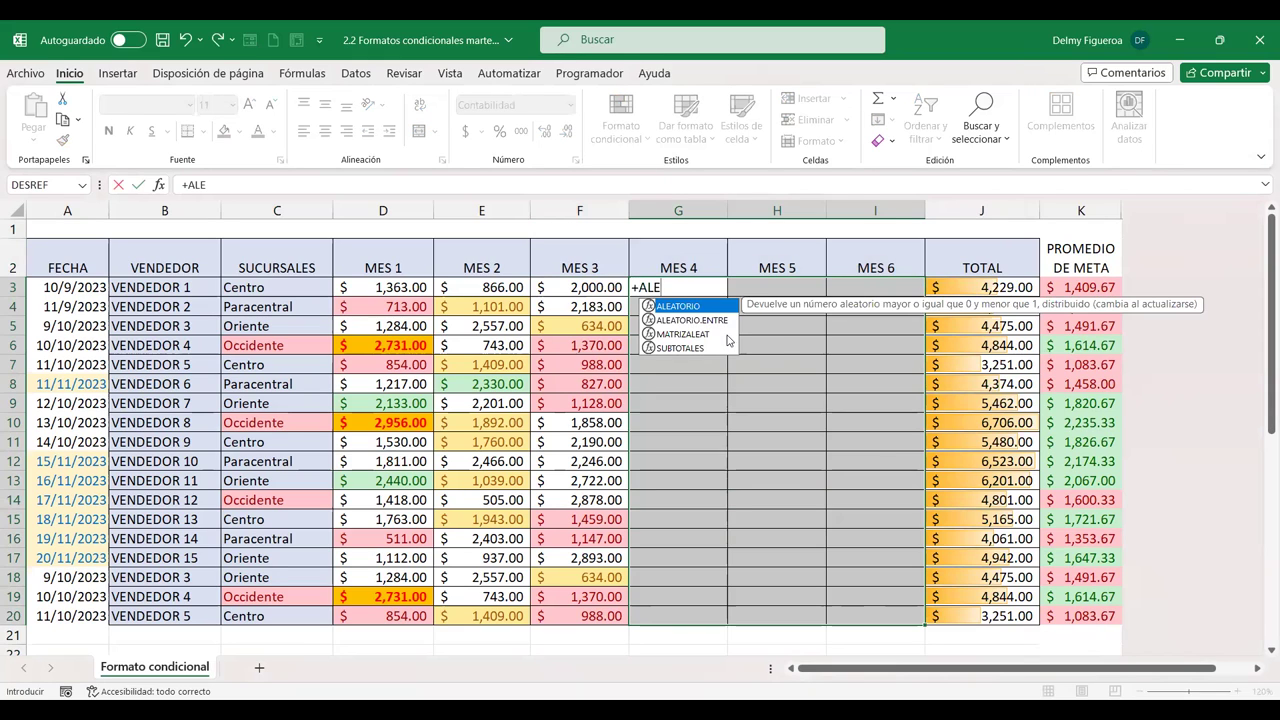
pyautogui.doubleClick(722, 320)
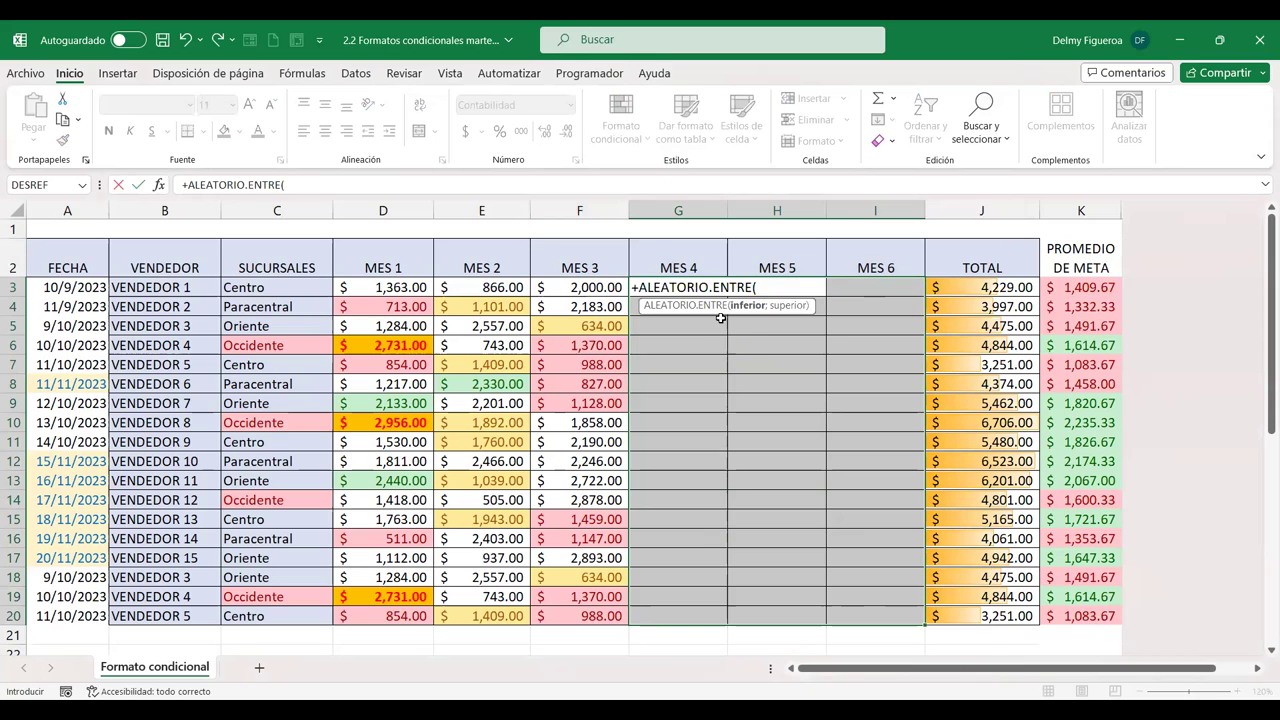
pyautogui.write('1000;1')
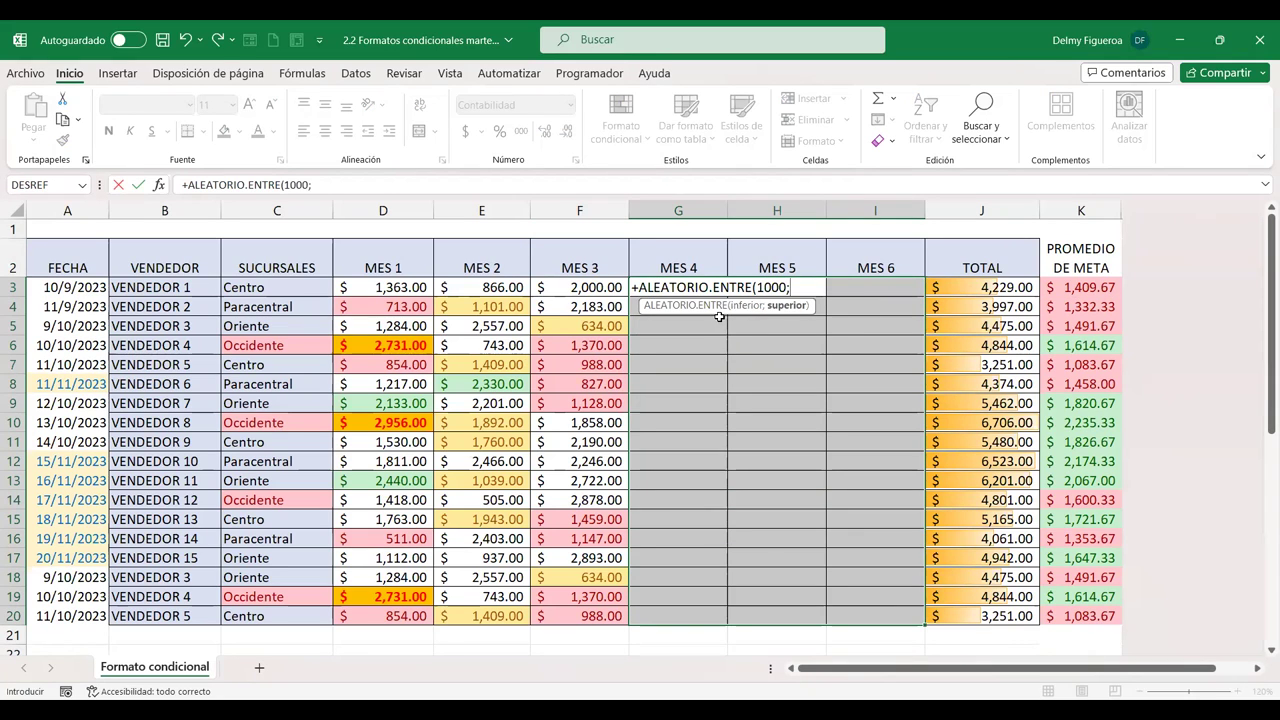
pyautogui.write('0000')
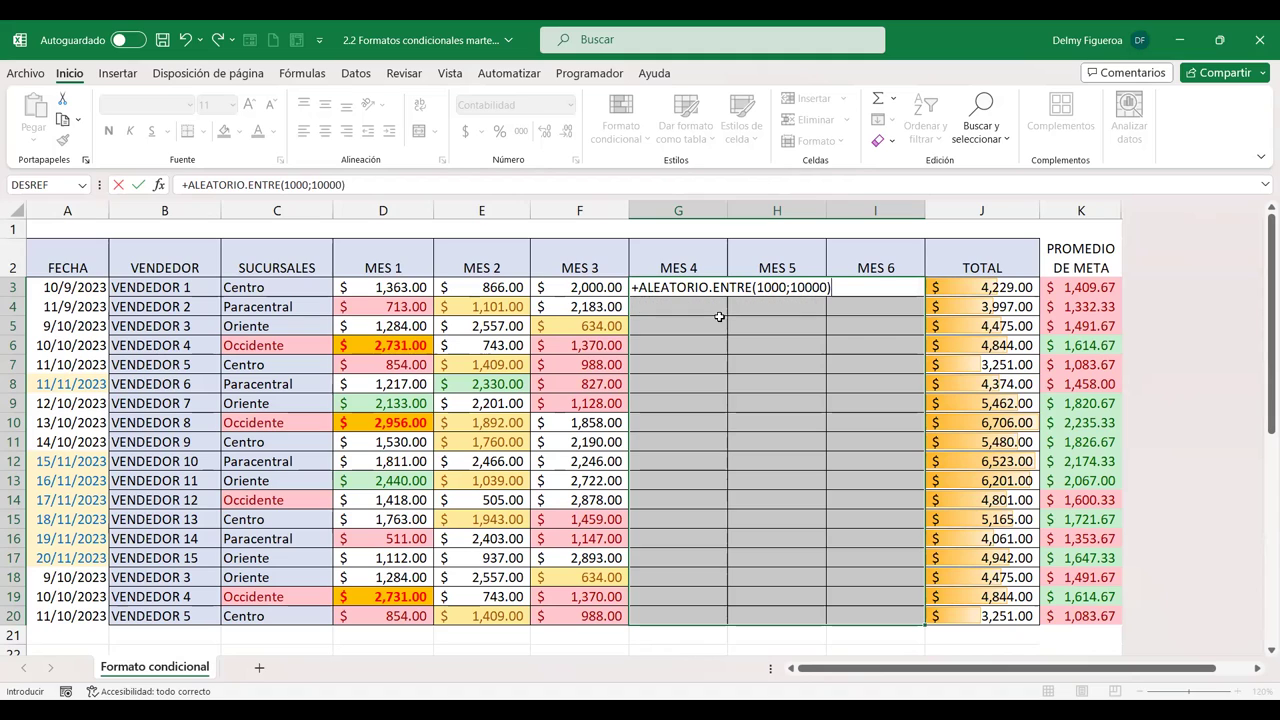
pyautogui.hotkey('ctrl', 'Return')
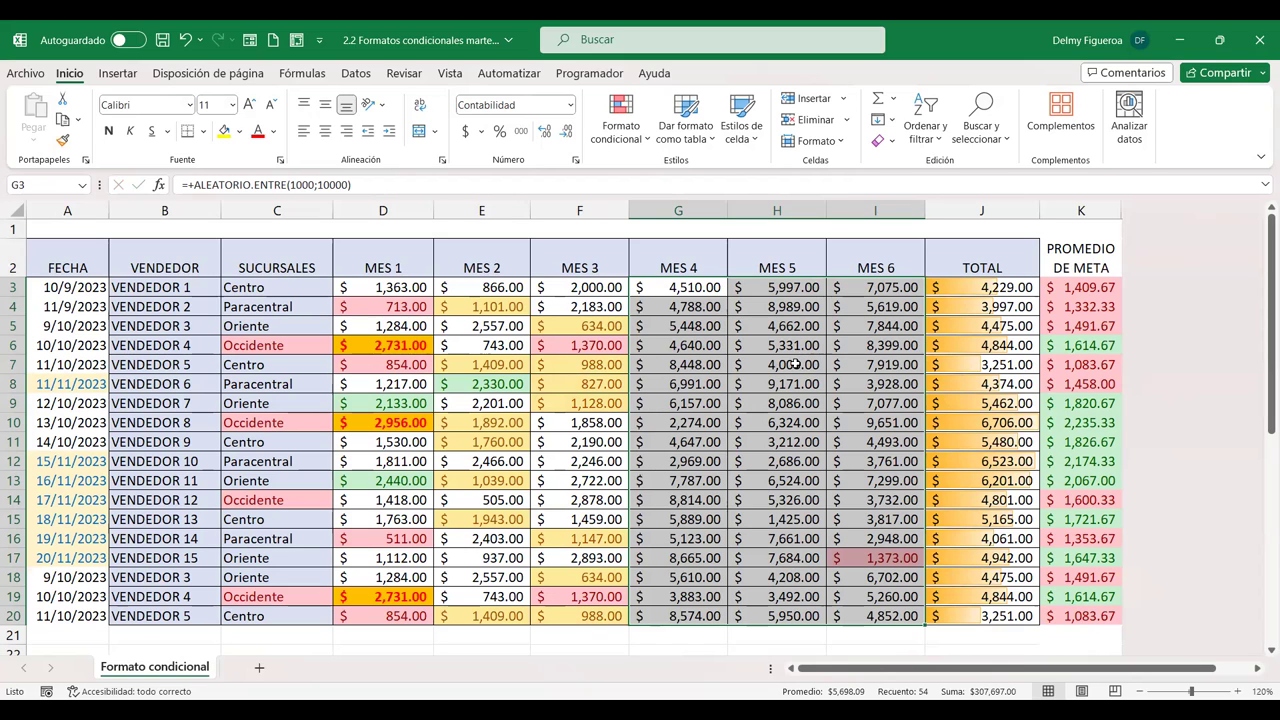
# - Copy the random MES 4–6 numbers and paste them back as plain values
pyautogui.hotkey('ctrl', 'c')
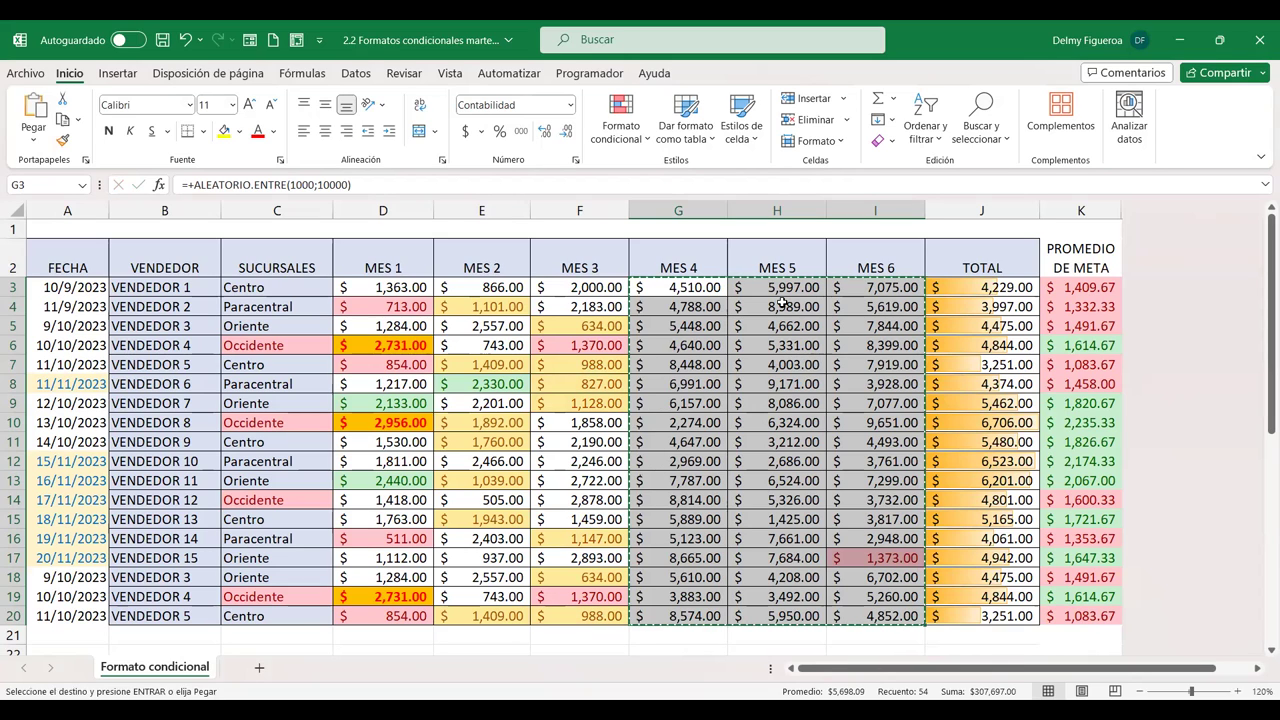
pyautogui.hotkey('ctrl', 'q')
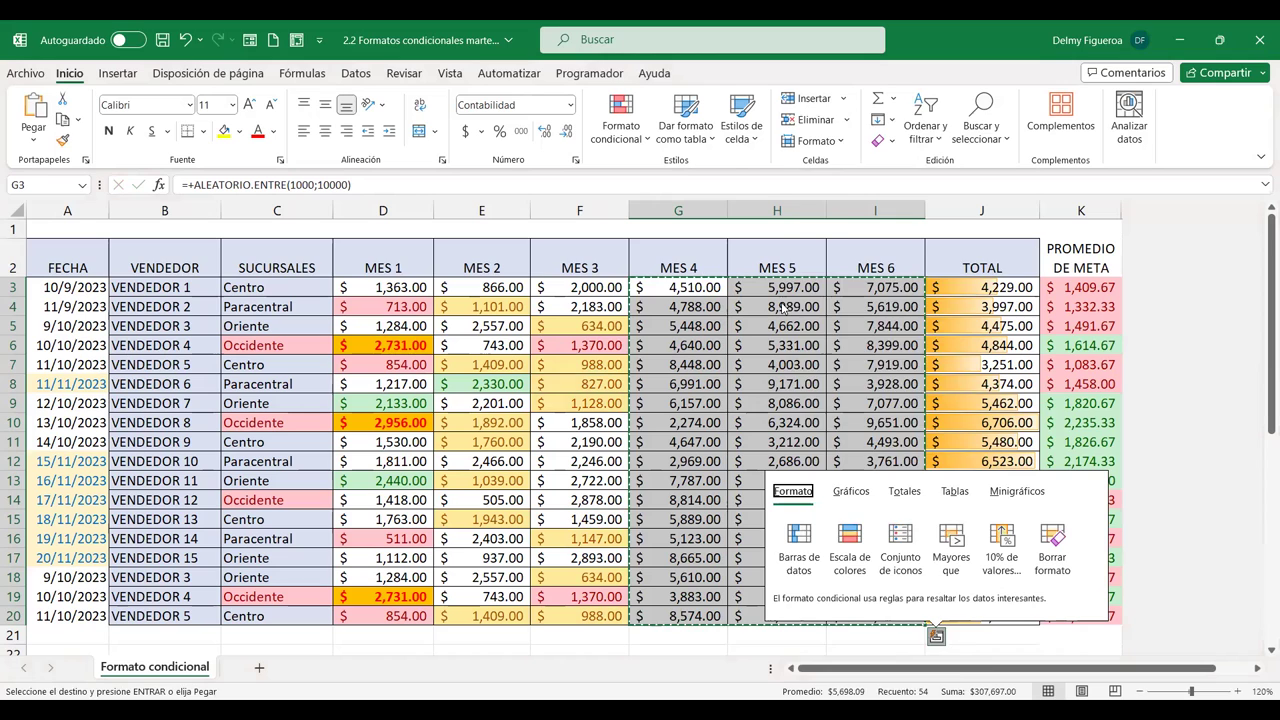
pyautogui.rightClick(784, 302)
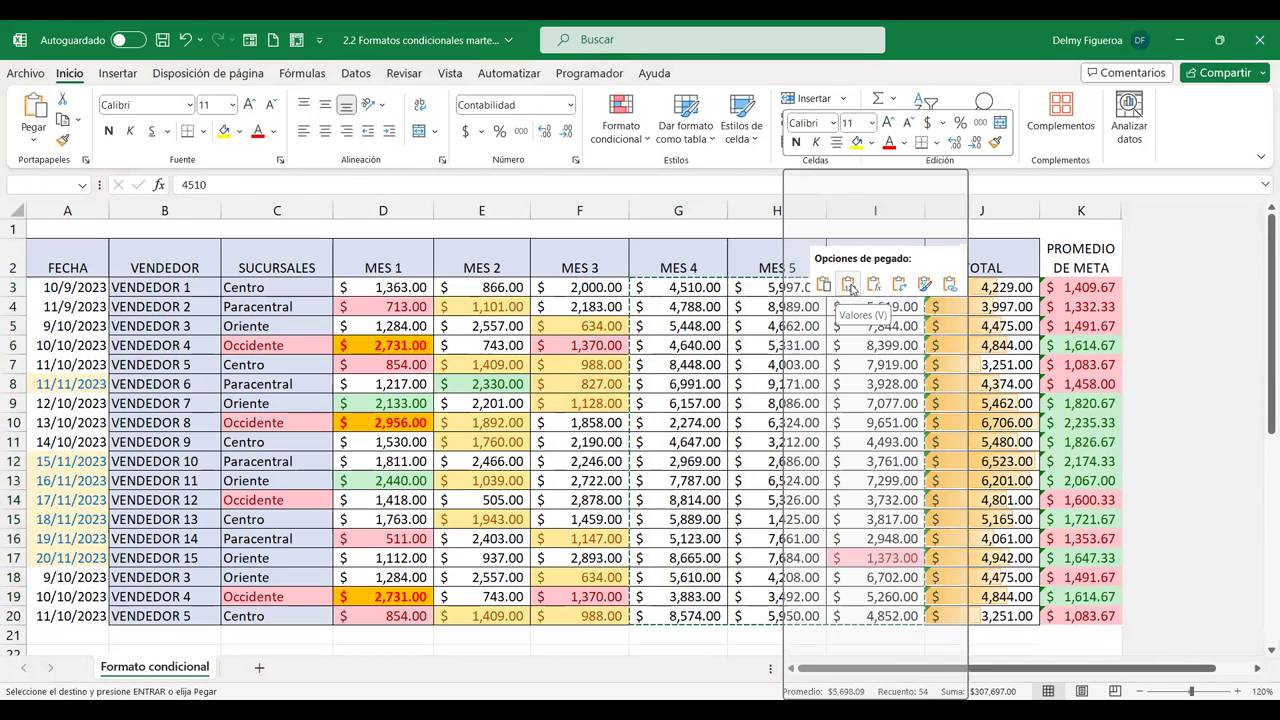
pyautogui.click(849, 285)
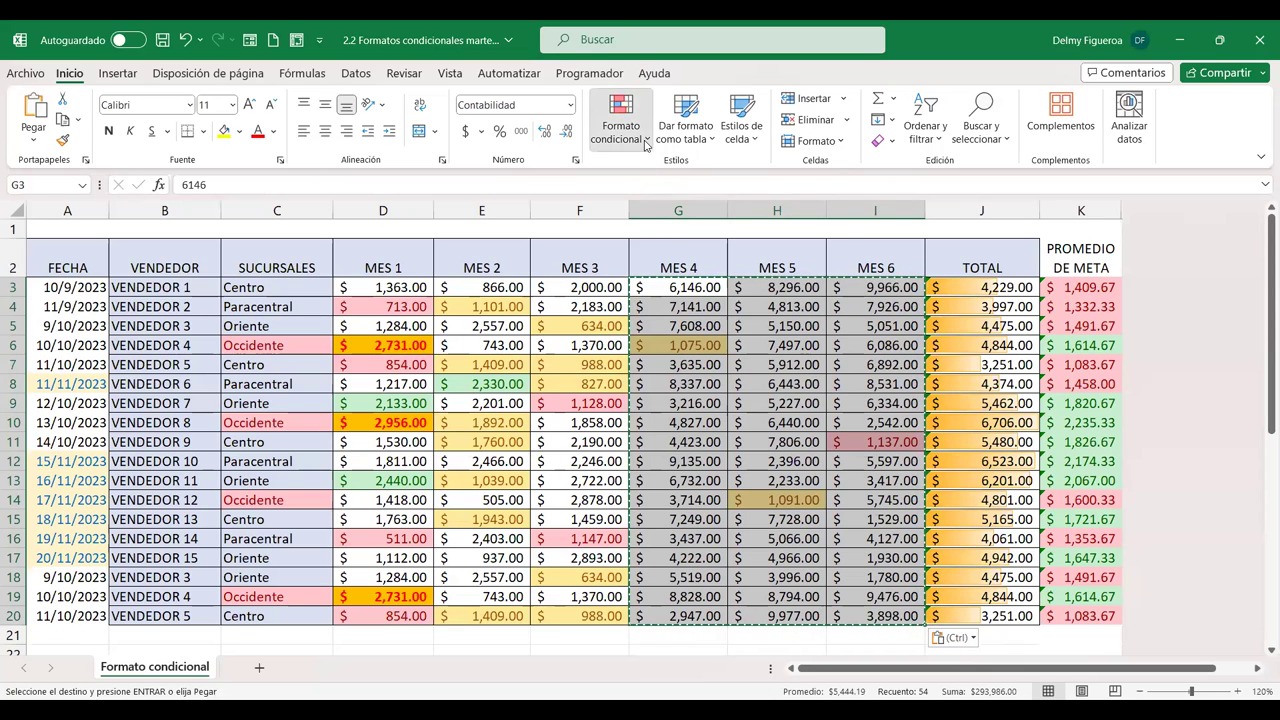
# - Clear conditional formatting rules from the selected MES 4–6 cells, then select G3:G20
pyautogui.click(621, 120)
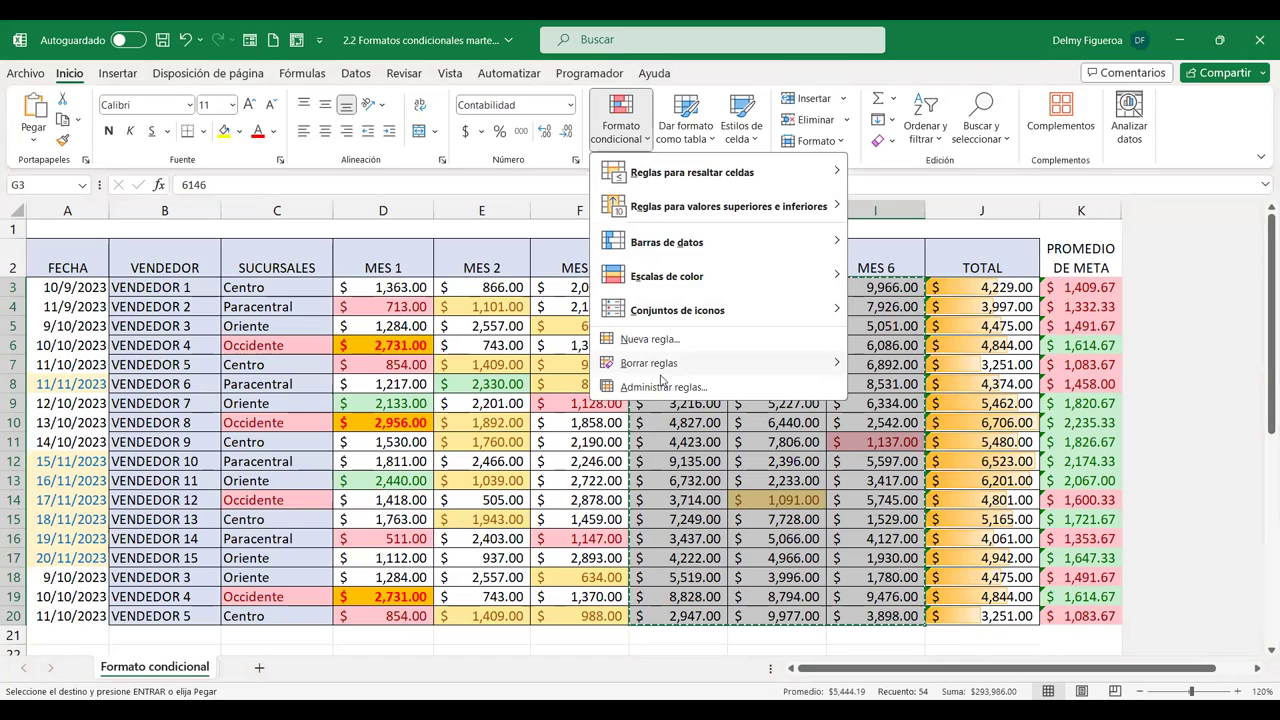
pyautogui.moveTo(664, 362)
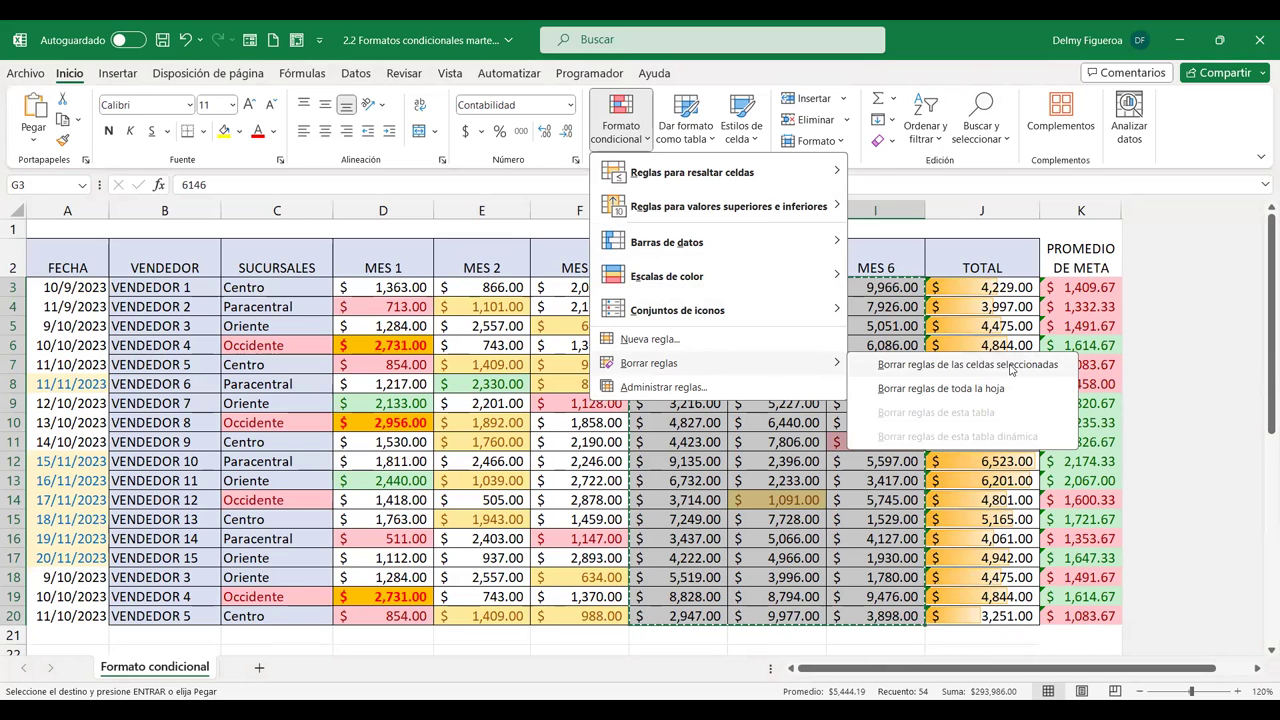
pyautogui.click(1011, 365)
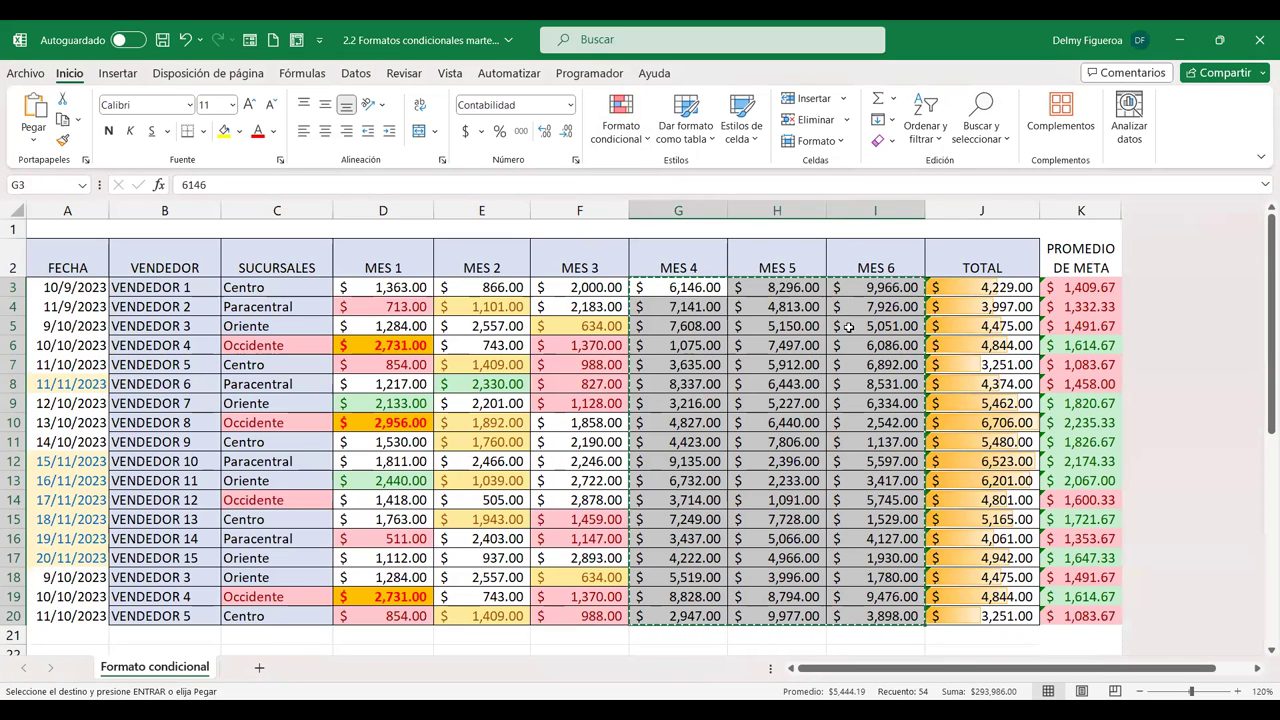
pyautogui.click(679, 289)
pyautogui.moveTo(679, 289); pyautogui.dragTo(676, 616)
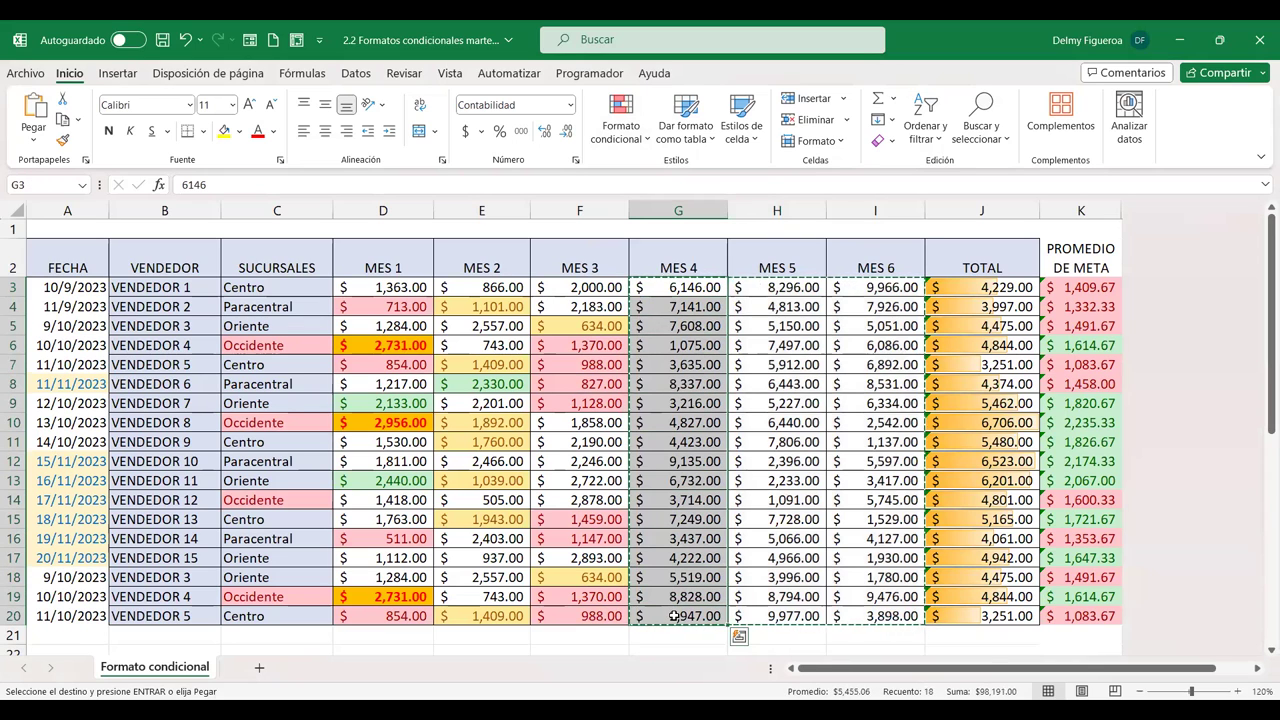
# - Apply the Green-Yellow-Red colour scale to the MES 4 values G3:G20
pyautogui.click(645, 140)
pyautogui.moveTo(697, 281)
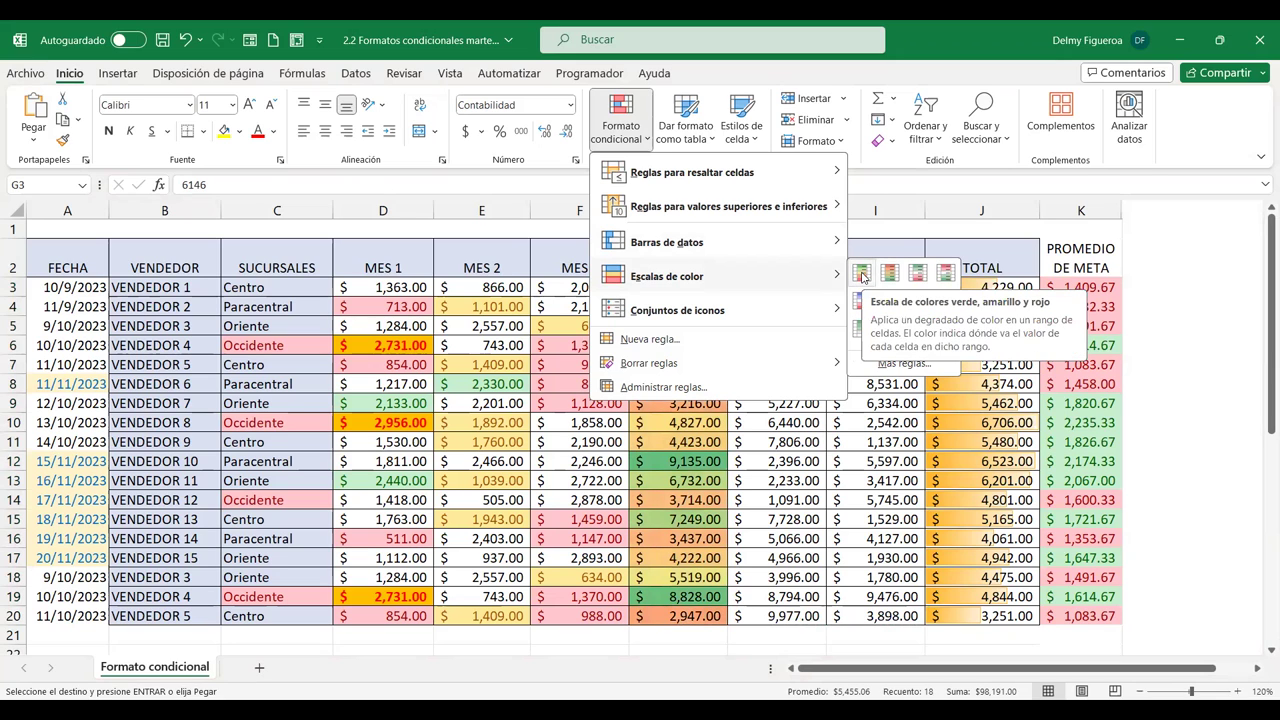
pyautogui.click(862, 276)
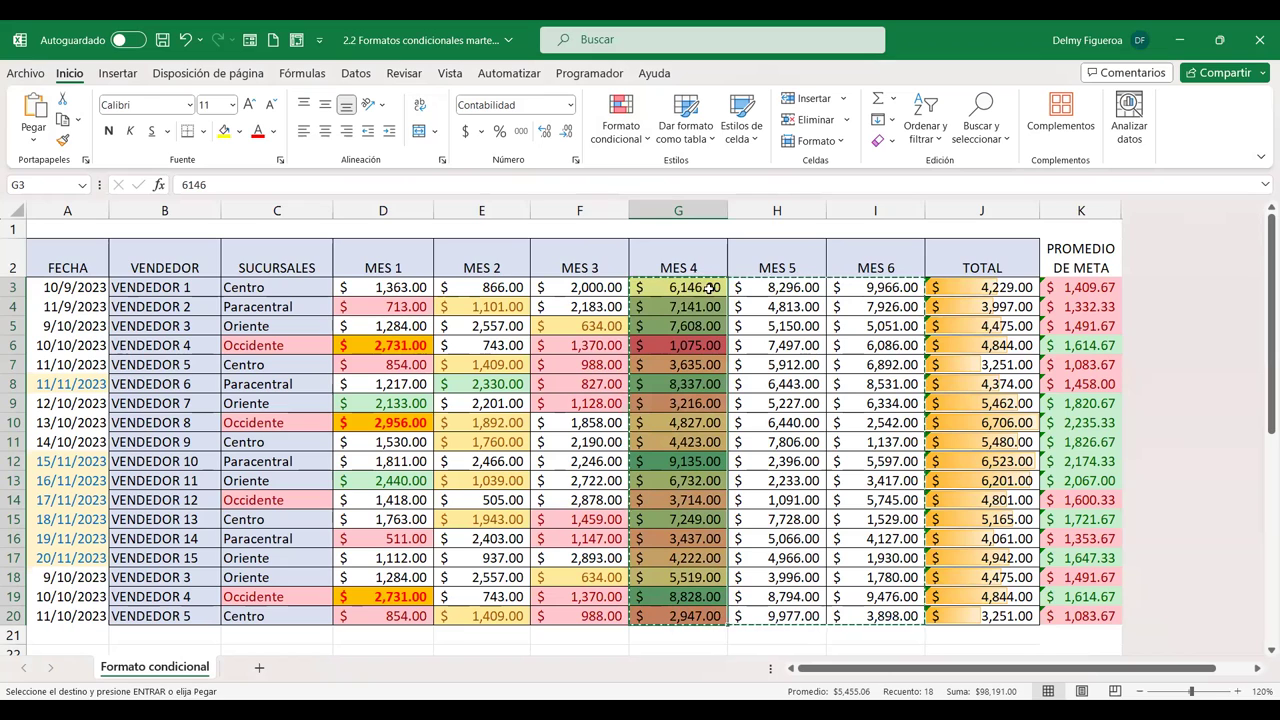
pyautogui.hotkey('ctrl', 'v')
# - Add the '3 semáforos (con marco)' icon set to the MES 4 values, then reopen Conjuntos de iconos
pyautogui.click(621, 122)
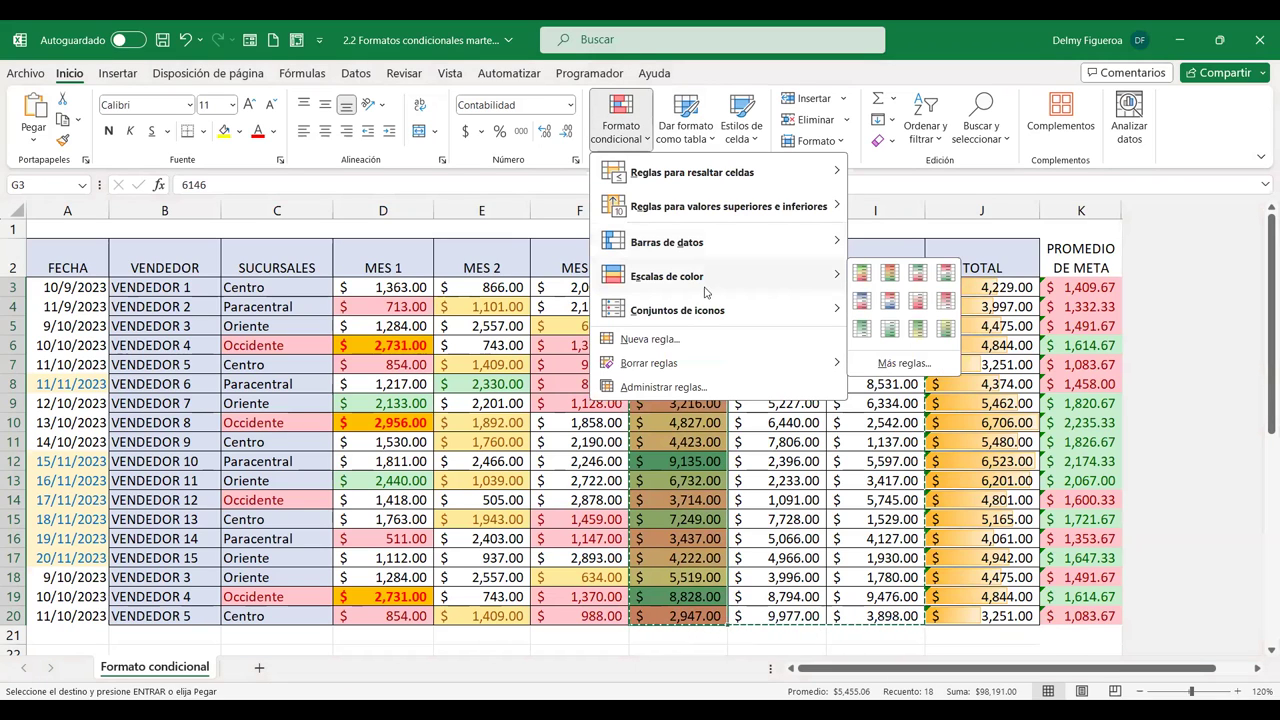
pyautogui.moveTo(726, 314)
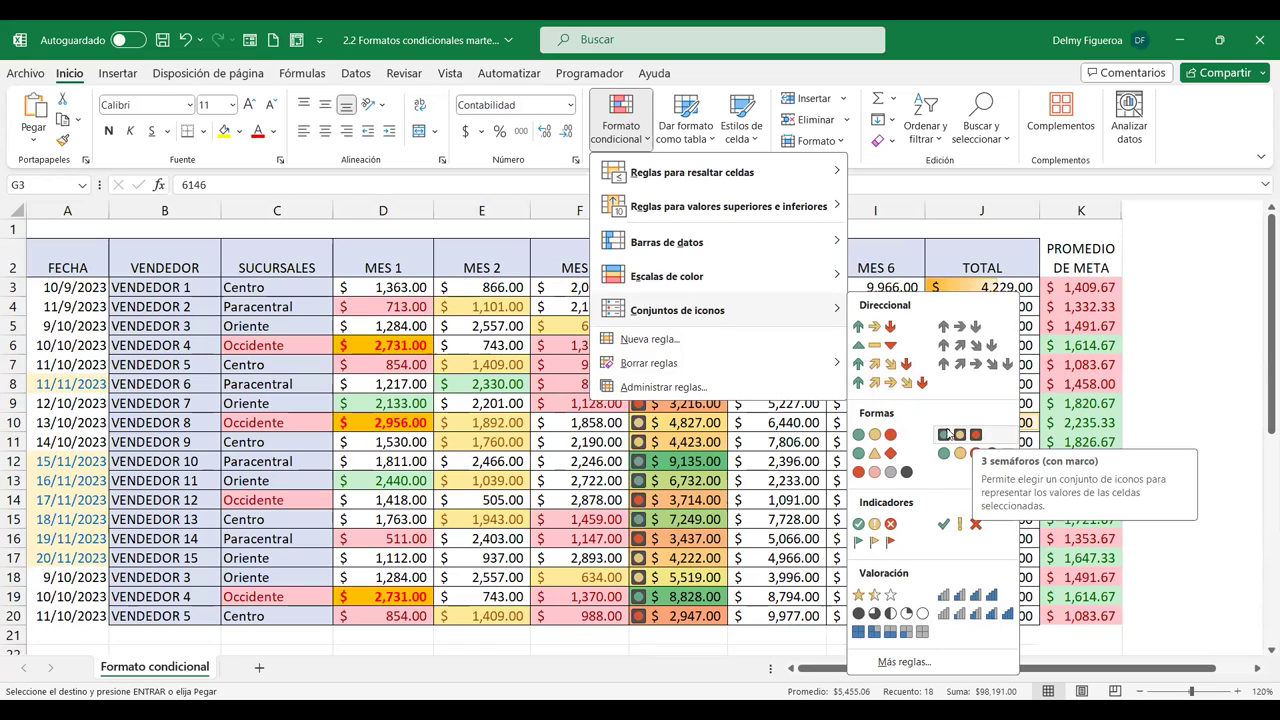
pyautogui.click(960, 434)
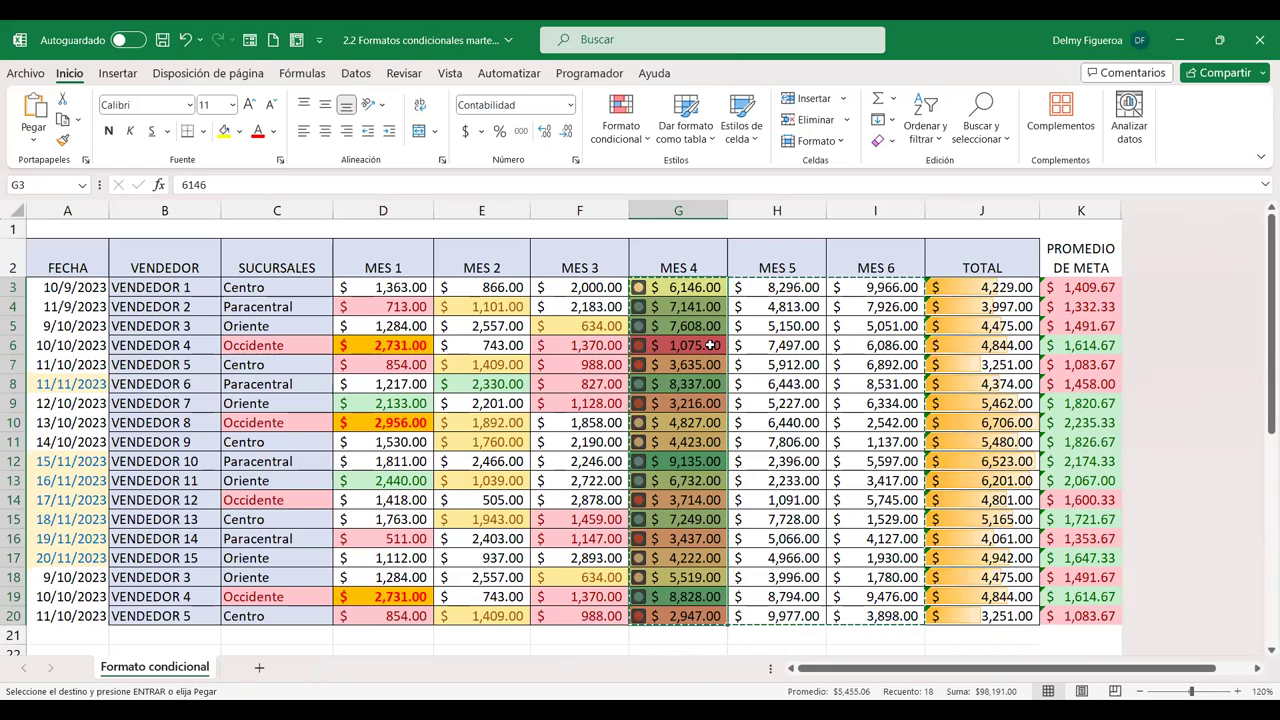
pyautogui.click(647, 146)
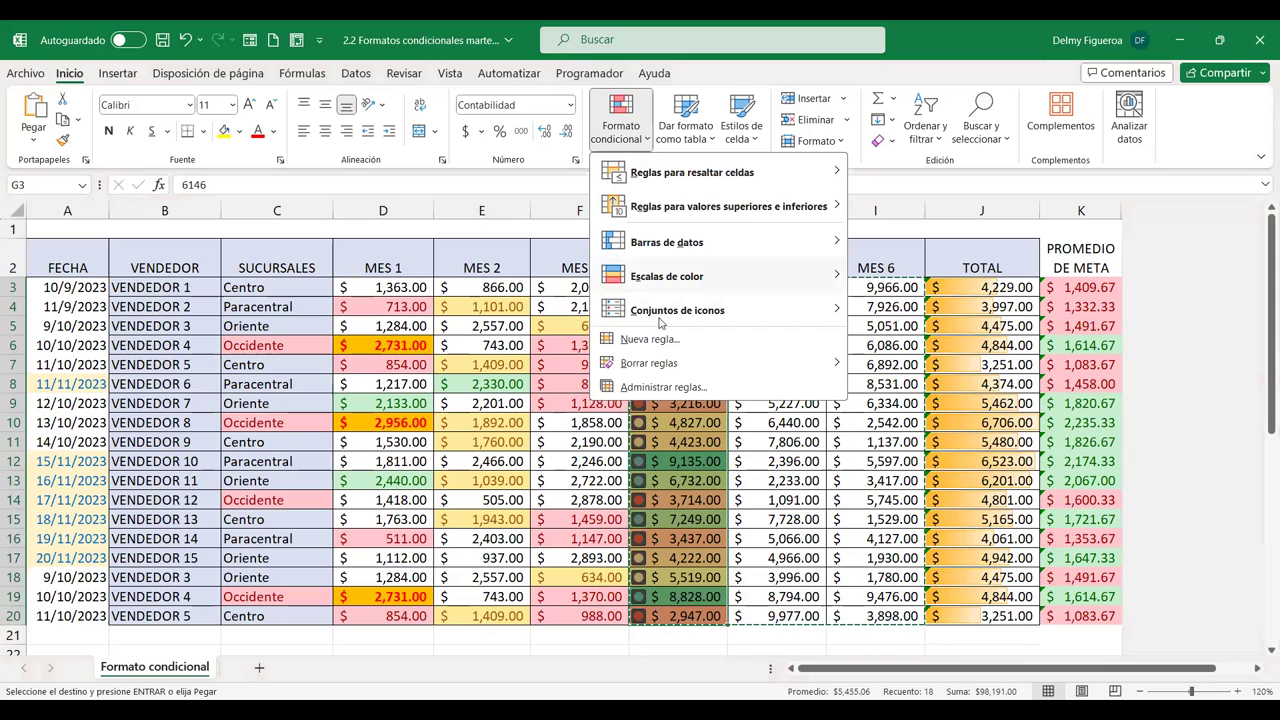
pyautogui.moveTo(677, 314)
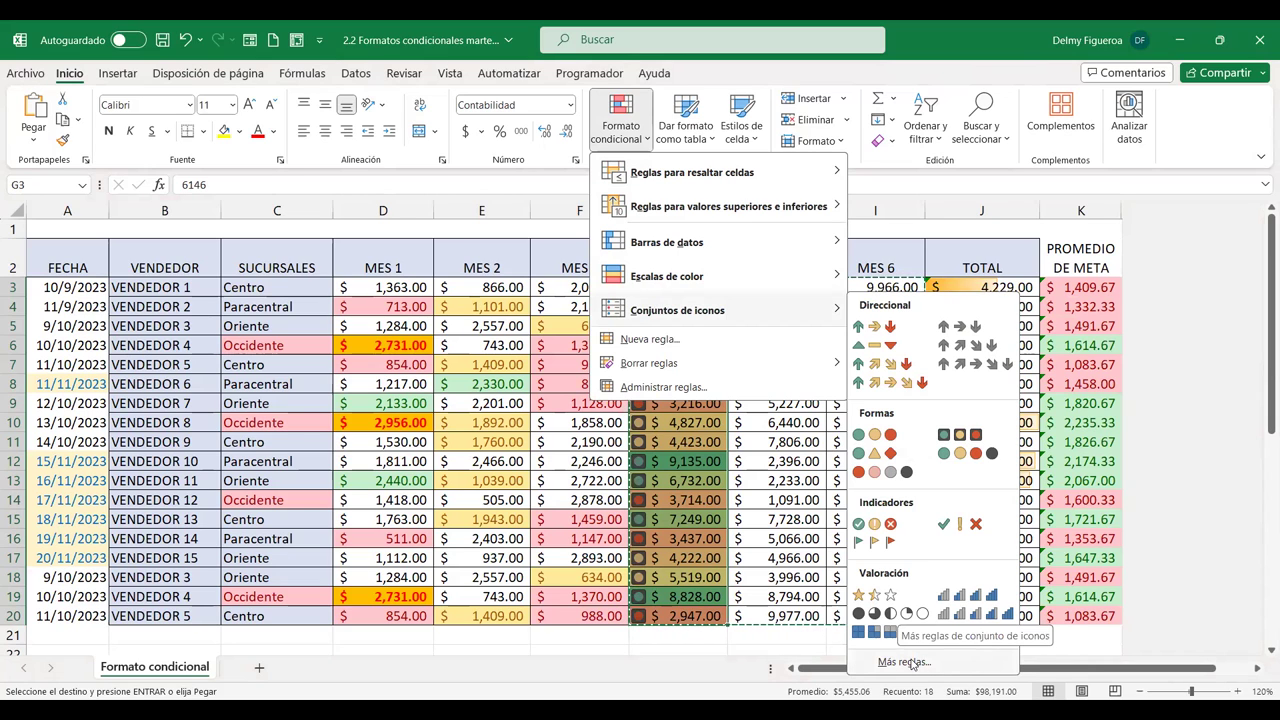
# - Open the full icon-set rule dialog, keeping the Icon Sets style with three circles
pyautogui.click(904, 662)
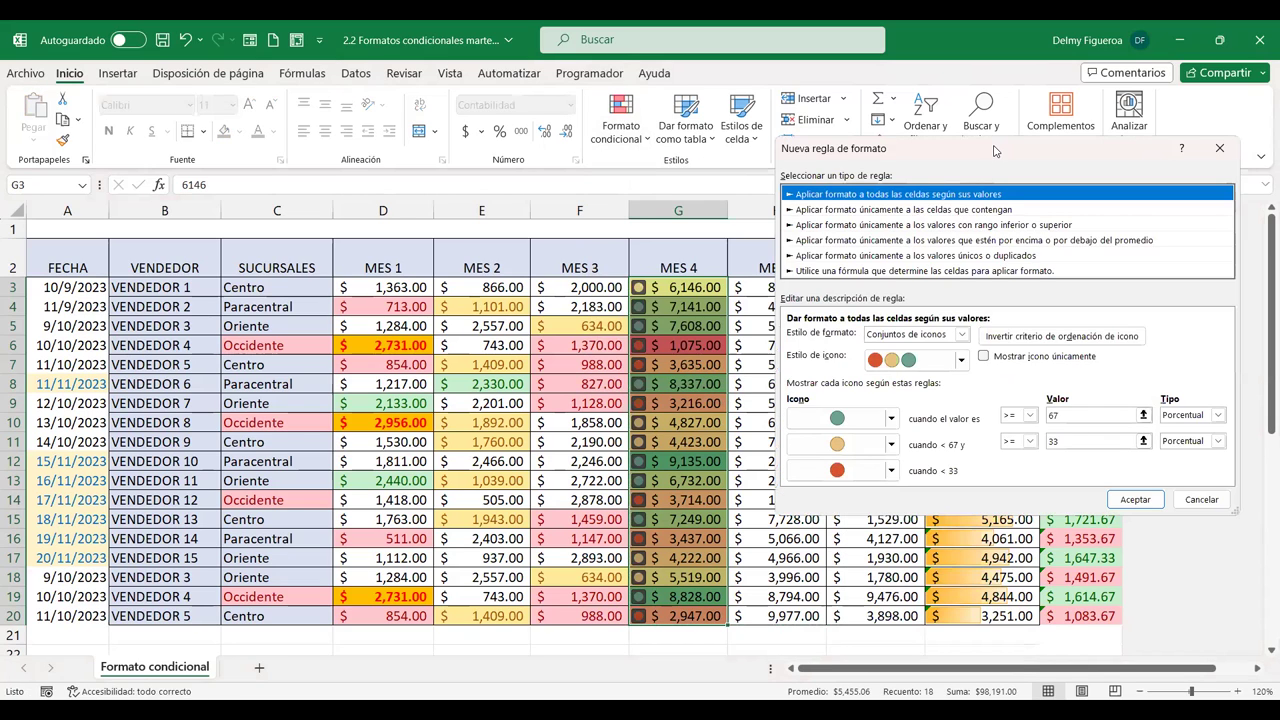
pyautogui.moveTo(787, 161); pyautogui.dragTo(742, 211)
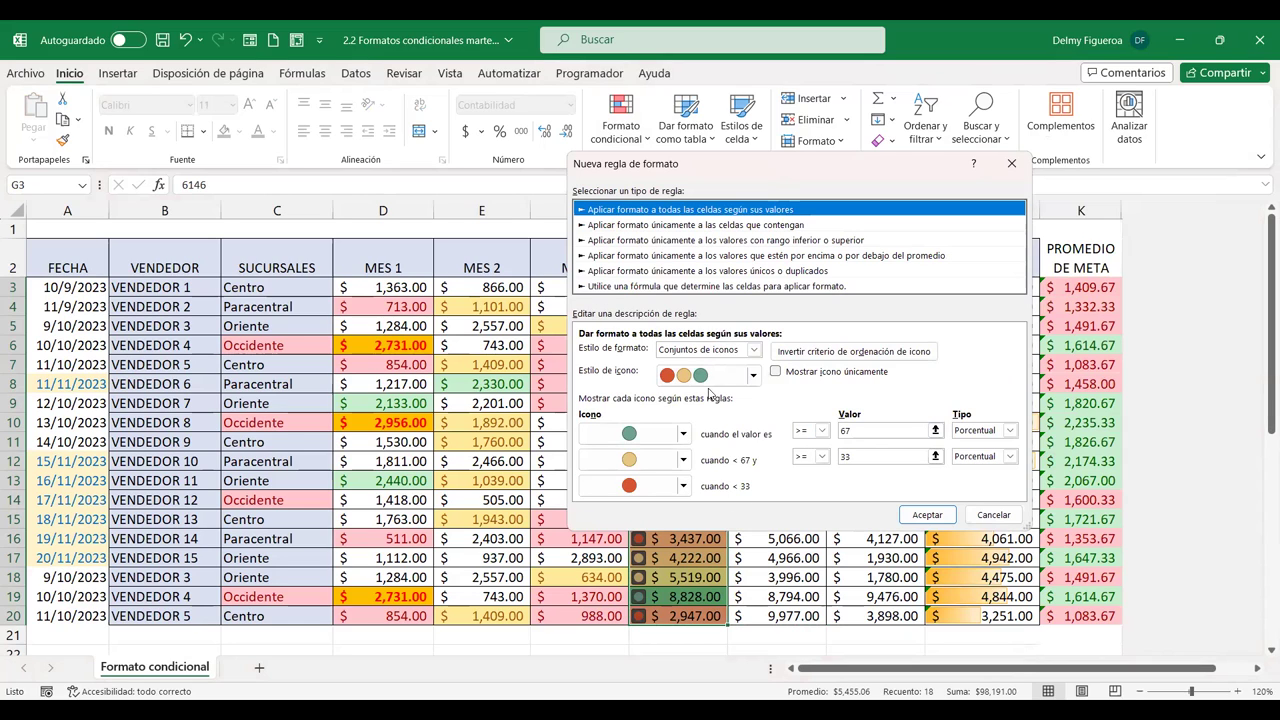
pyautogui.click(754, 351)
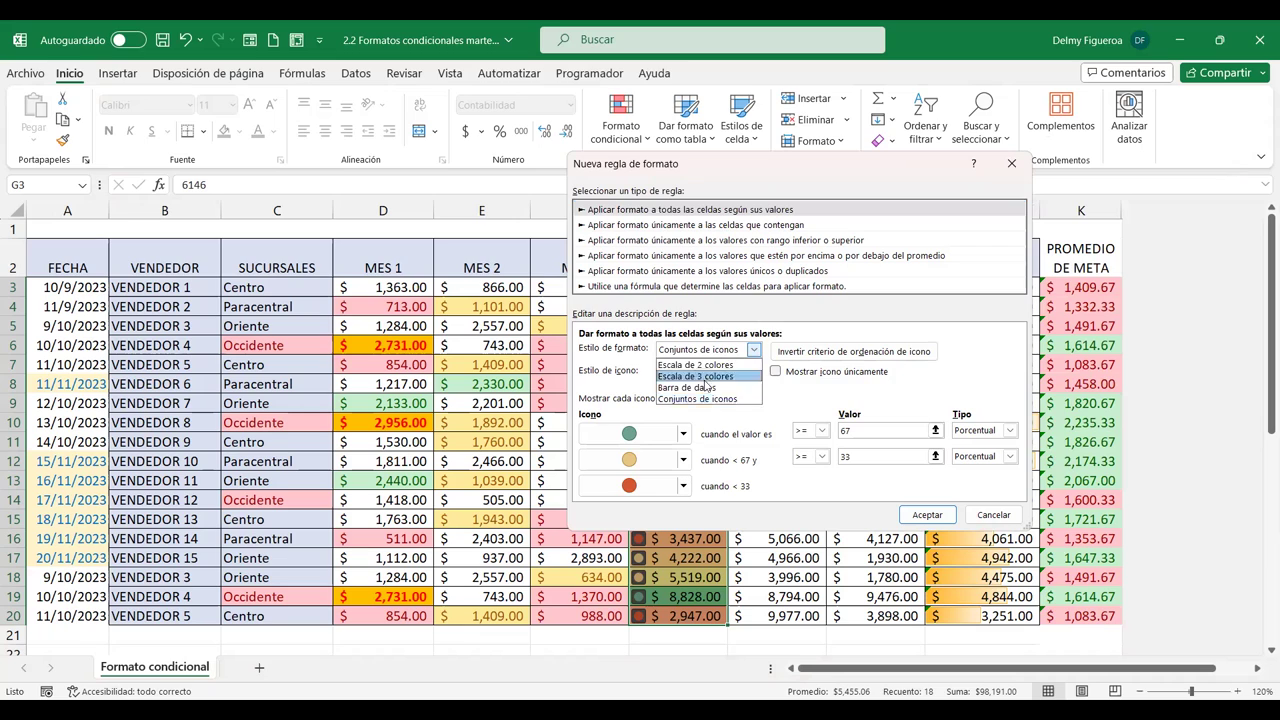
pyautogui.click(754, 351)
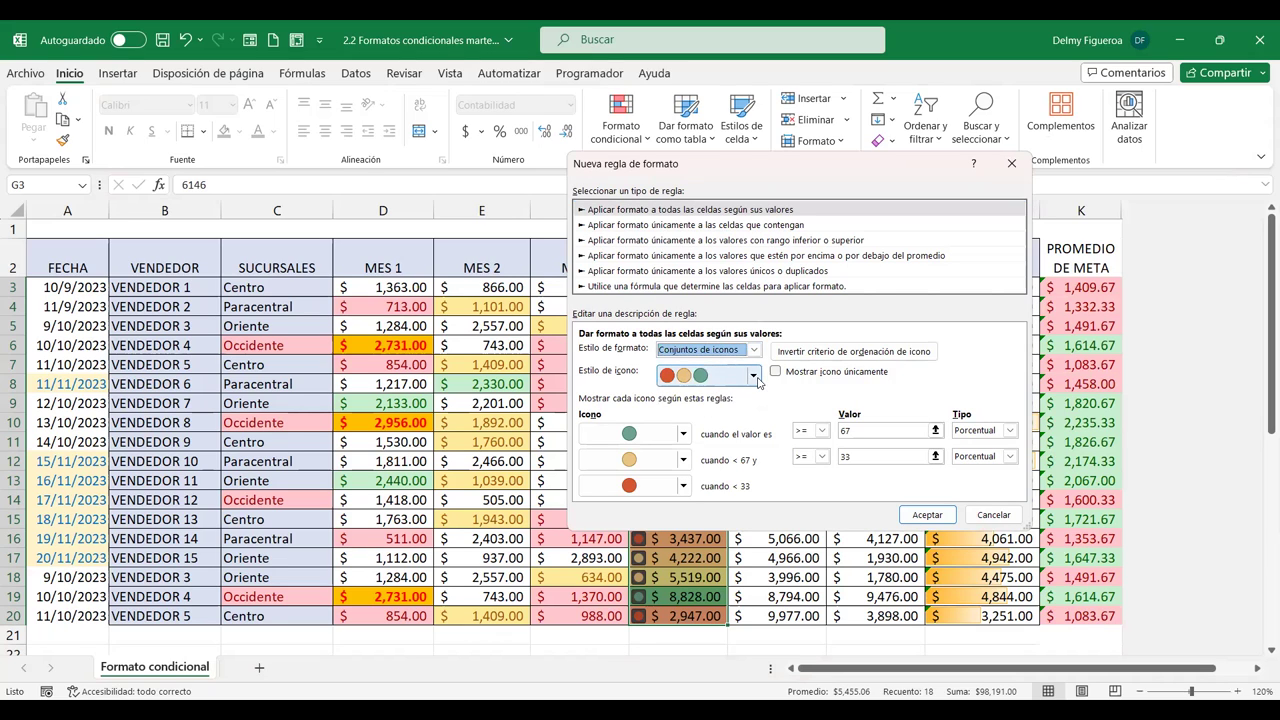
pyautogui.click(755, 377)
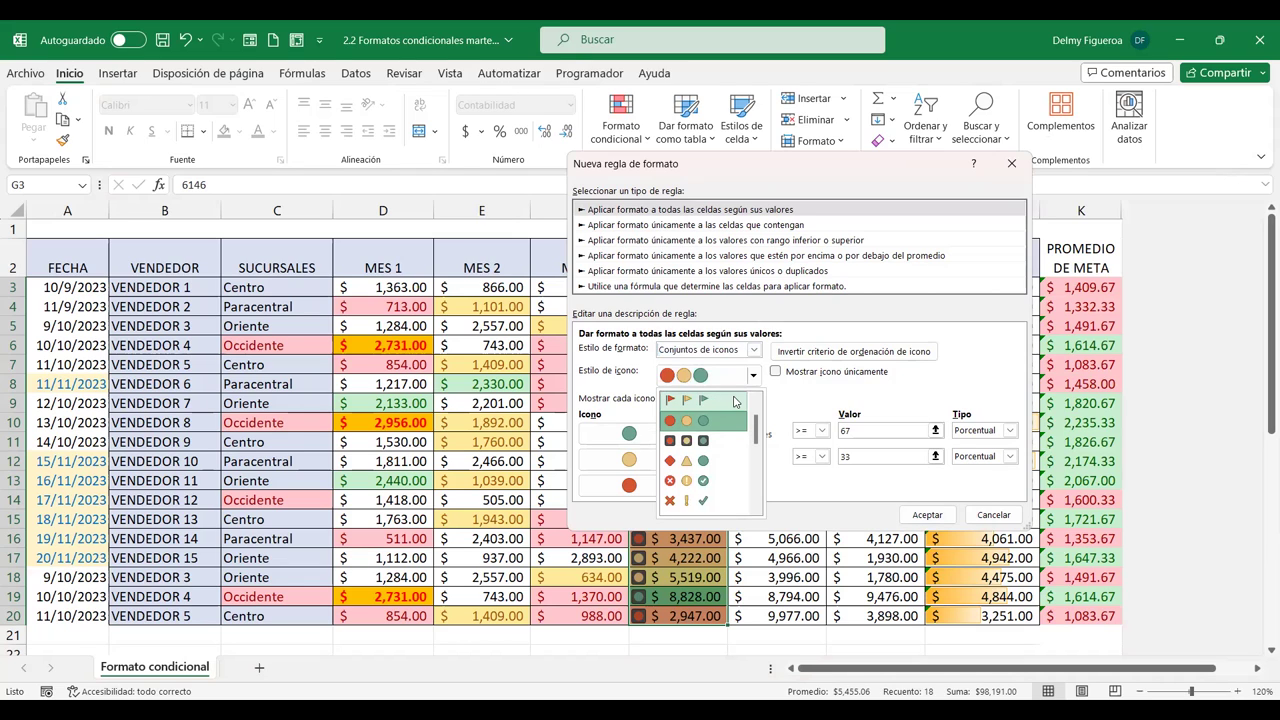
pyautogui.click(812, 401)
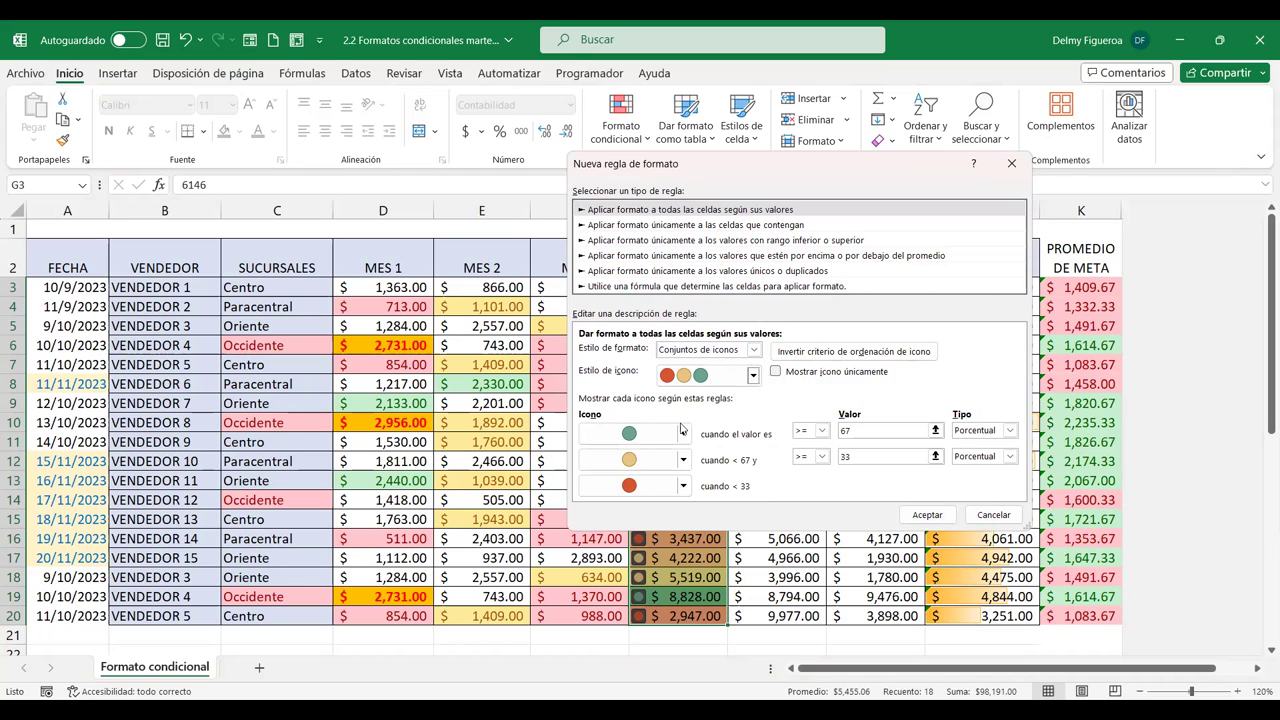
# - Check the top threshold's icon choices unchanged, then list its value types
pyautogui.click(683, 438)
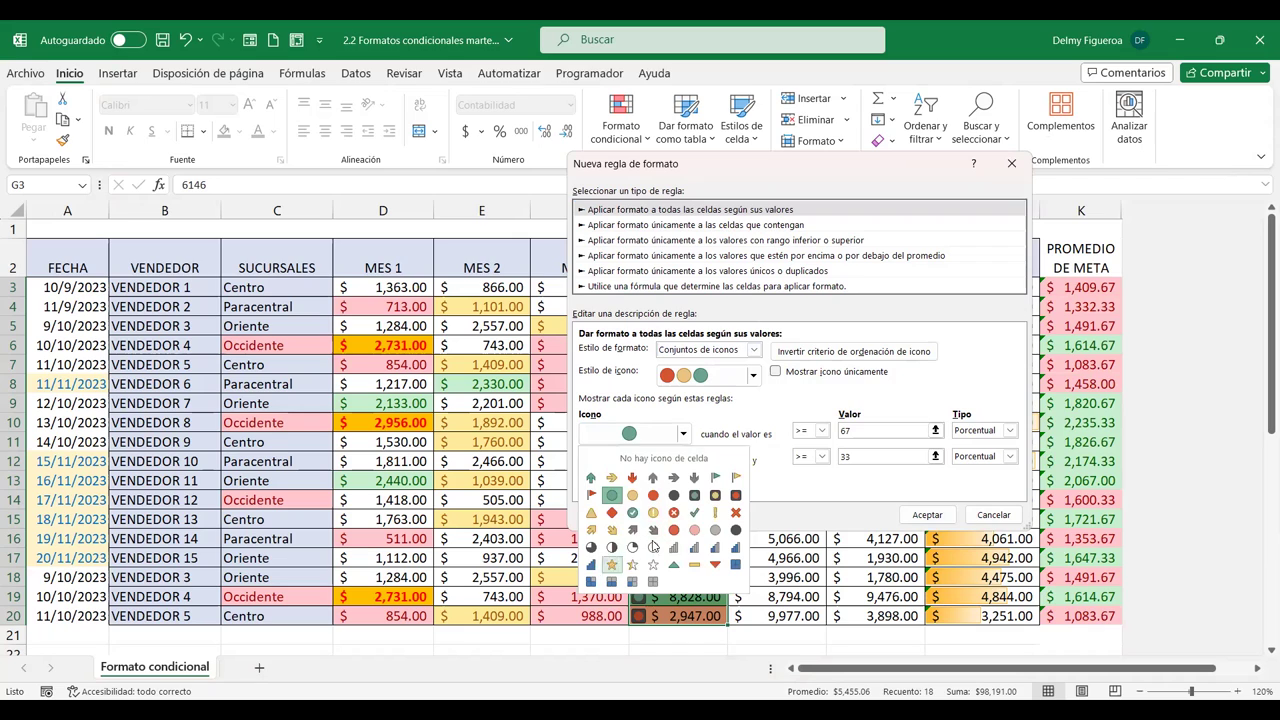
pyautogui.click(755, 404)
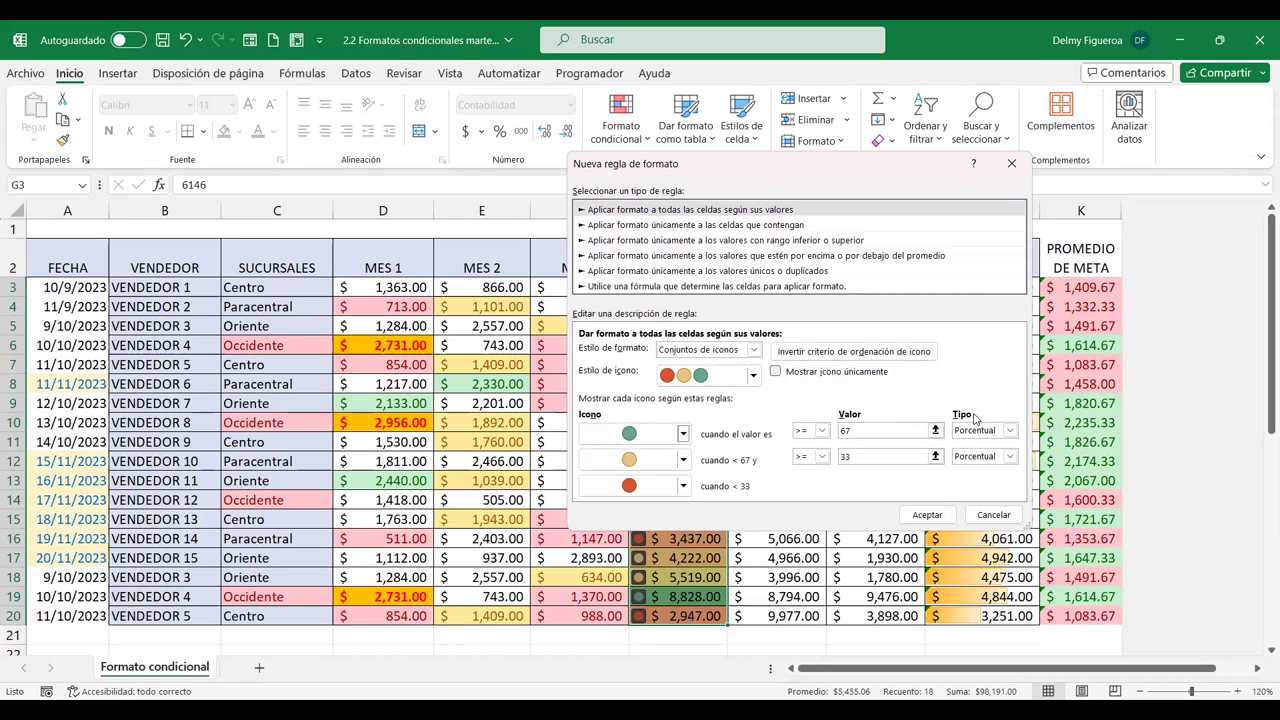
pyautogui.click(1010, 430)
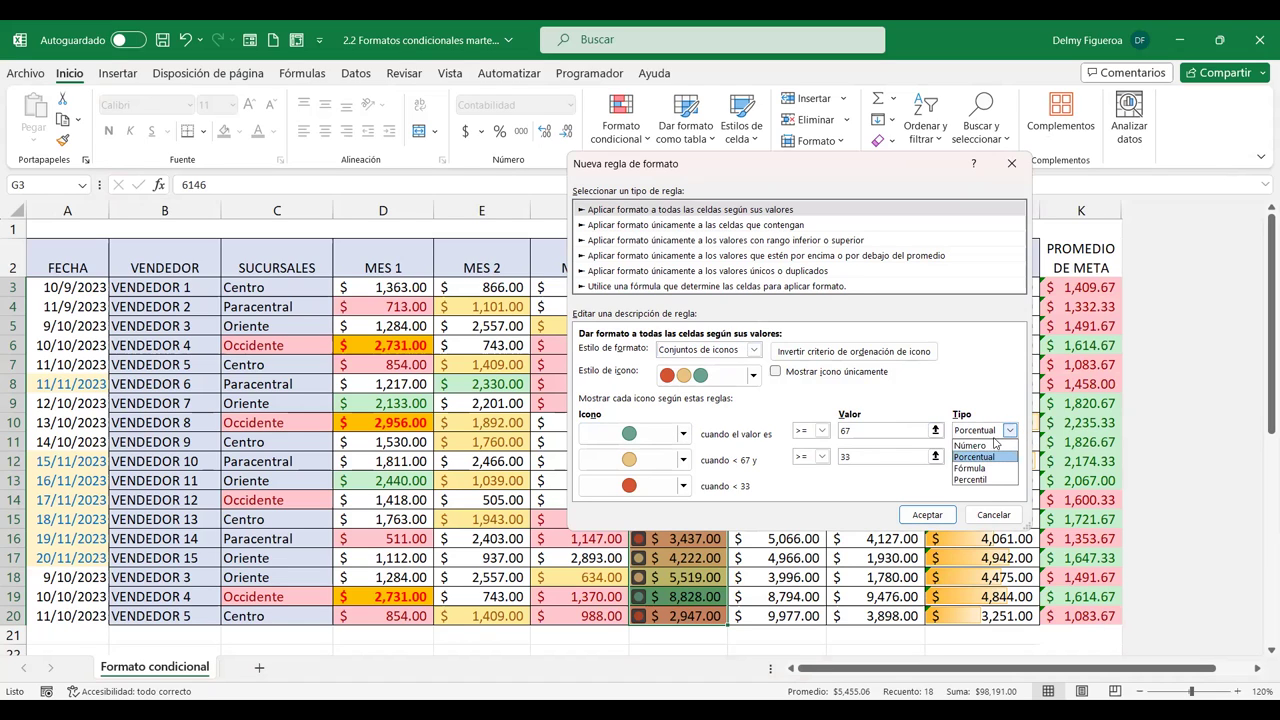
# - Make both thresholds Número type, green from 8000 and yellow from 3000, and accept the rule
pyautogui.click(990, 446)
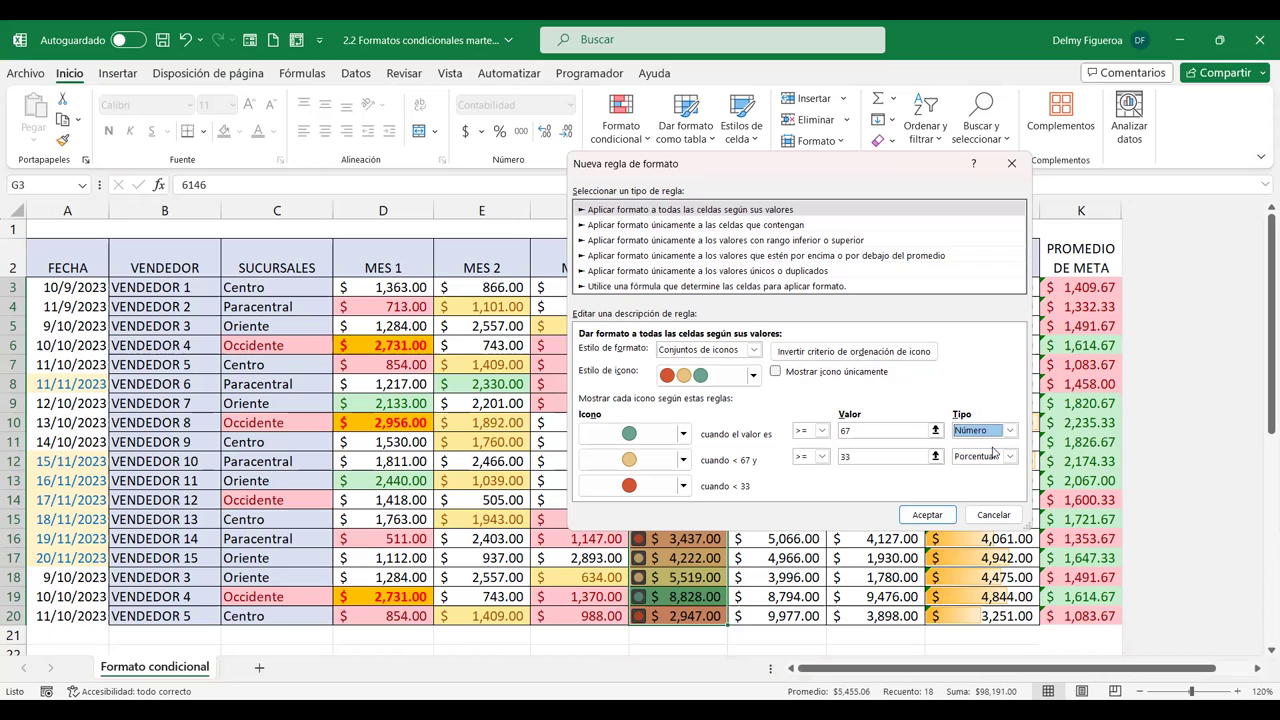
pyautogui.click(855, 431)
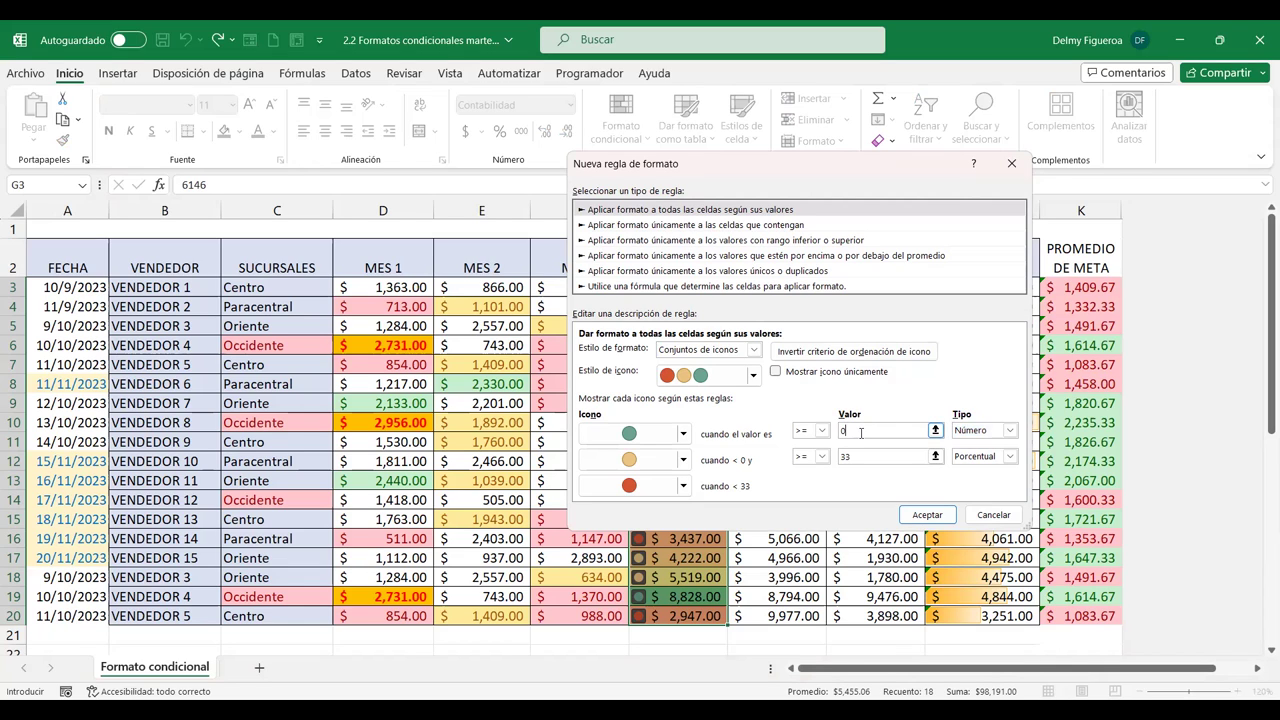
pyautogui.press('BackSpace')
pyautogui.write('8')
pyautogui.click(851, 458)
pyautogui.click(1008, 458)
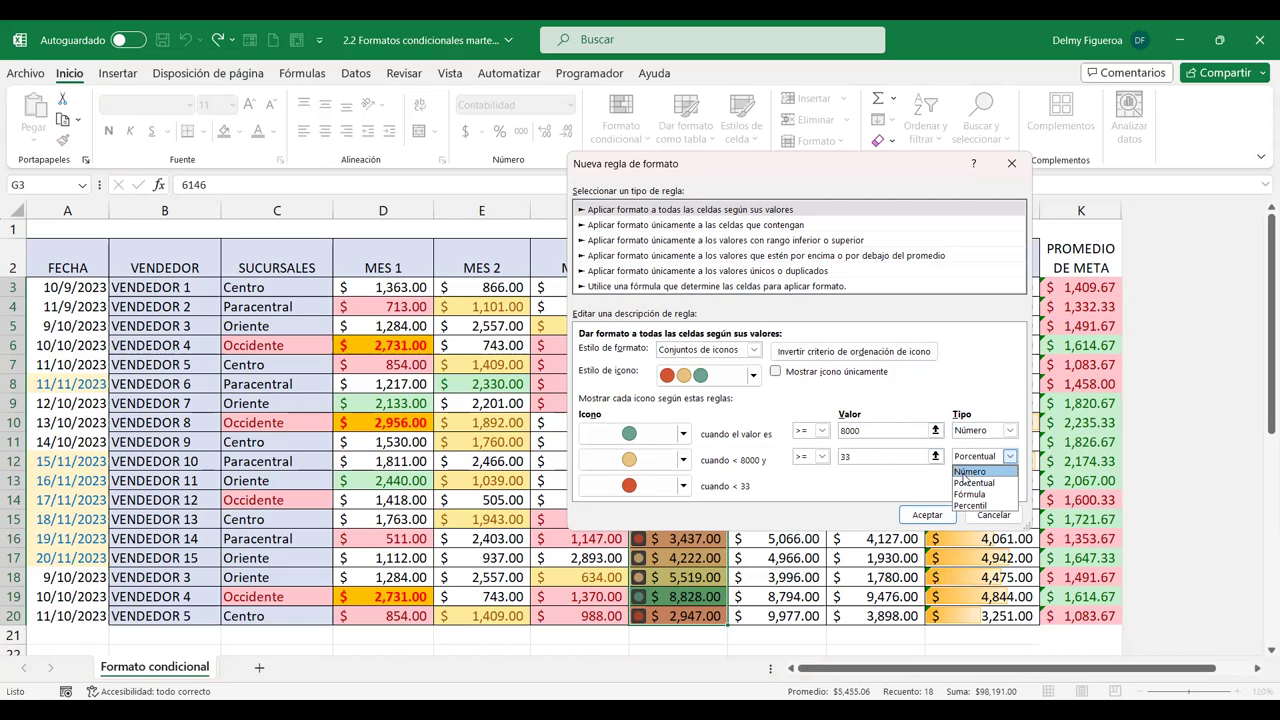
pyautogui.click(965, 470)
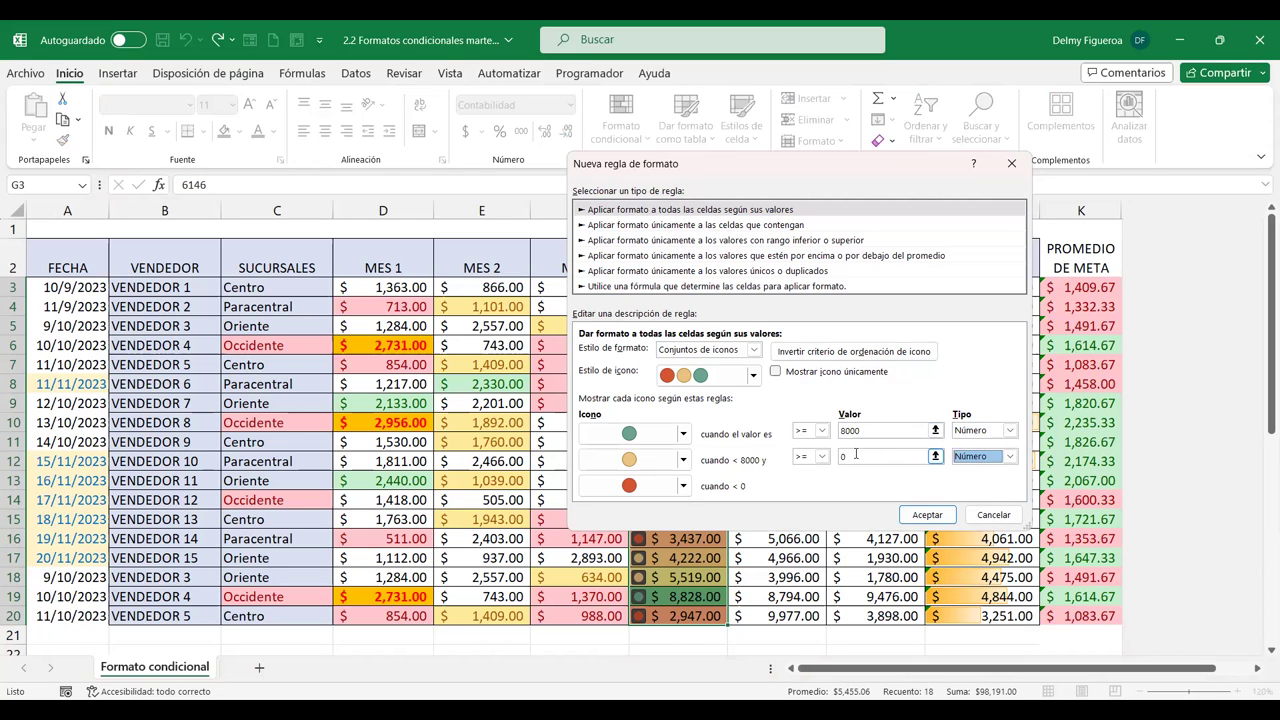
pyautogui.click(855, 455)
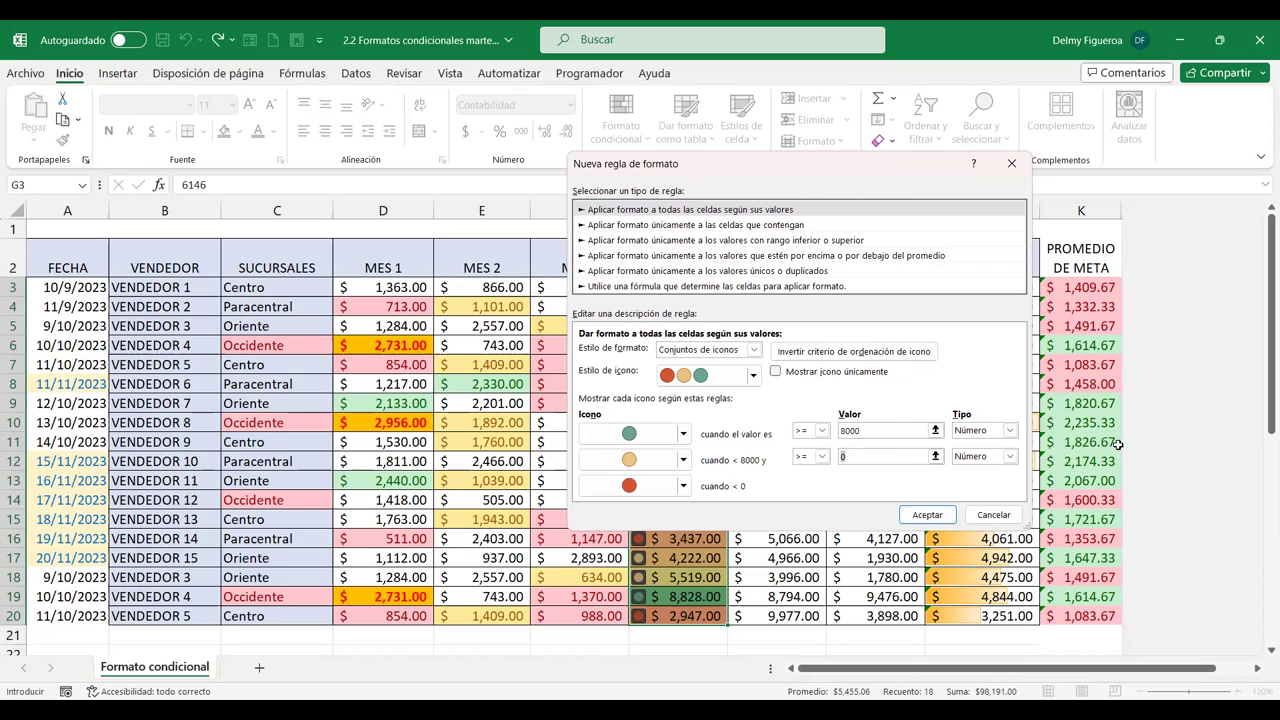
pyautogui.write('3000')
pyautogui.click(887, 431)
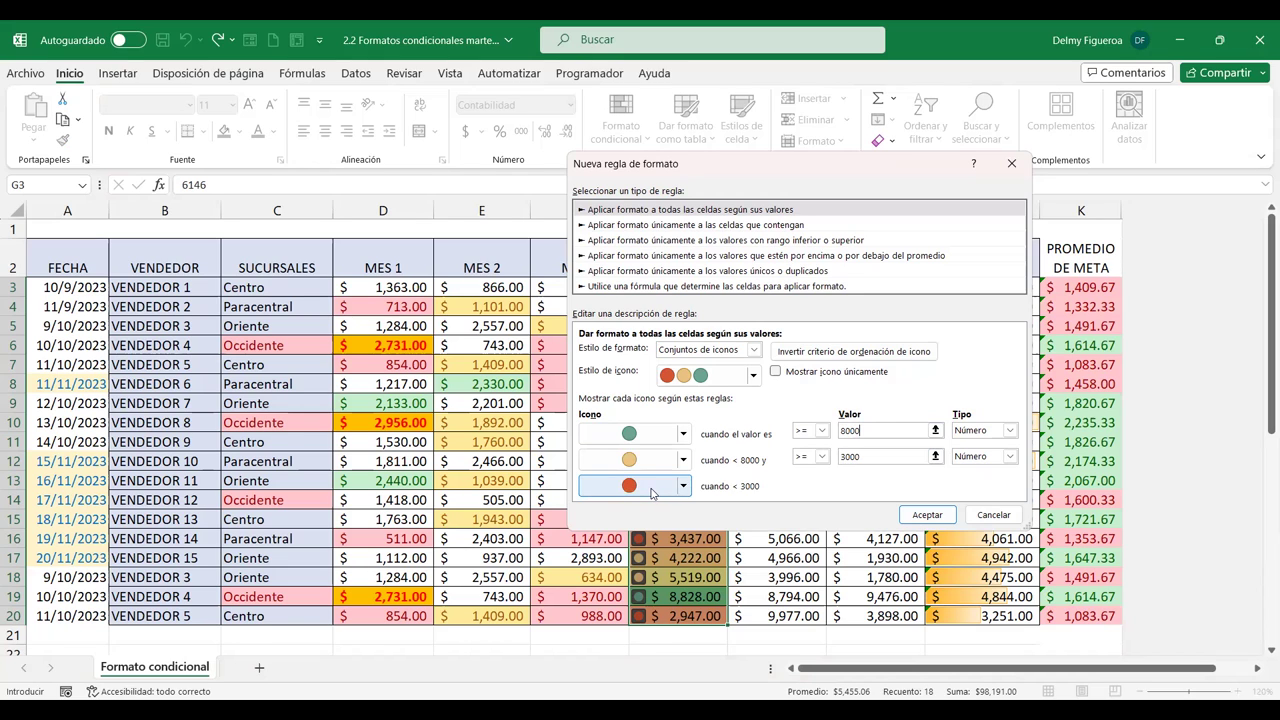
pyautogui.click(935, 519)
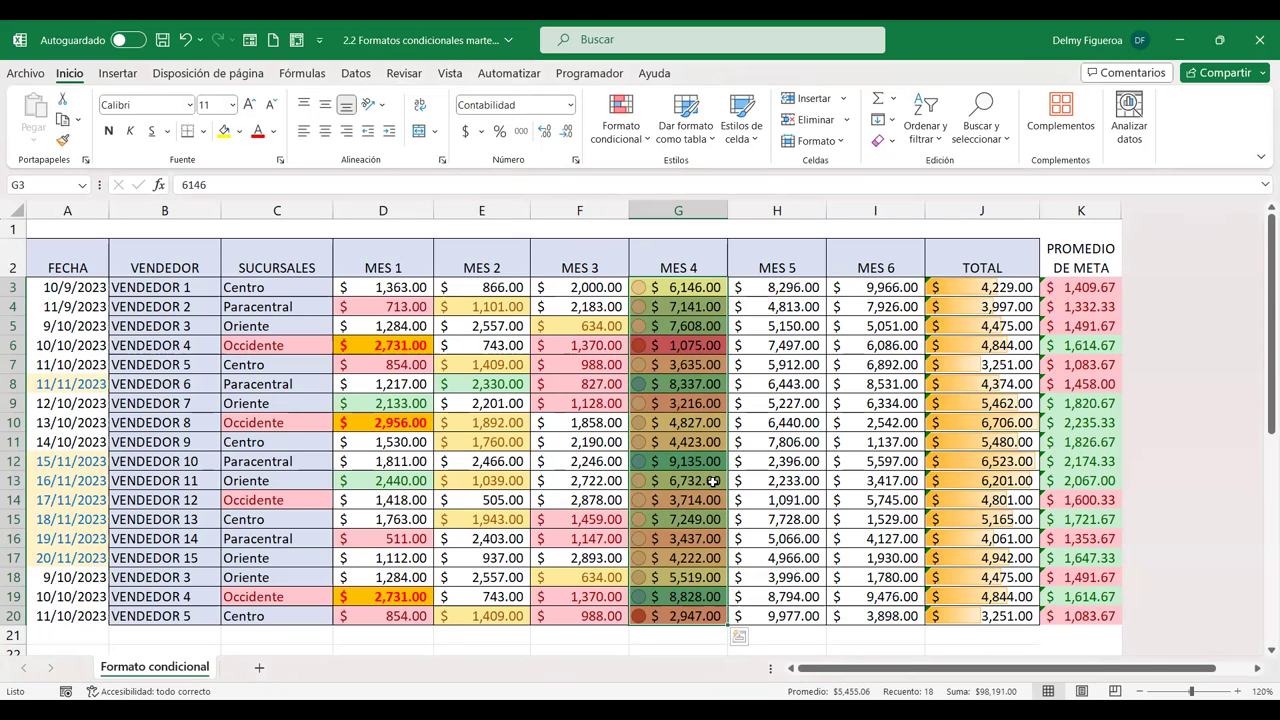
pyautogui.click(650, 146)
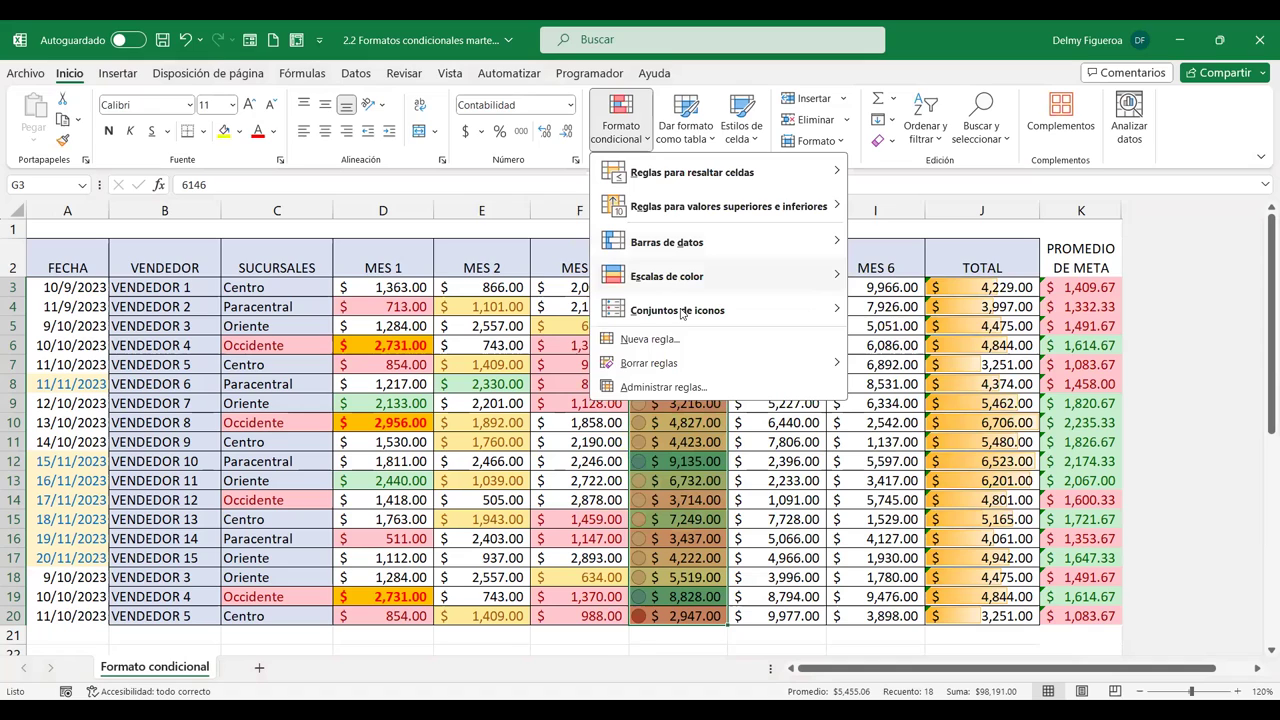
pyautogui.moveTo(681, 313)
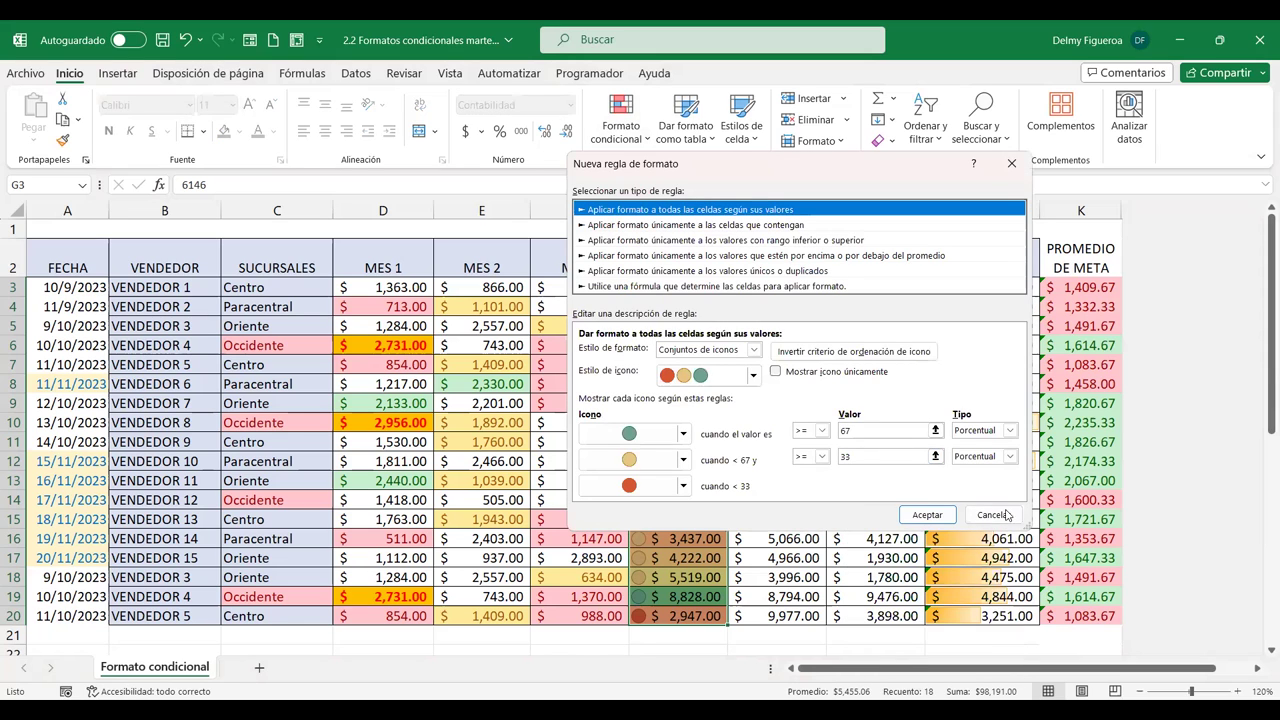
pyautogui.click(1008, 519)
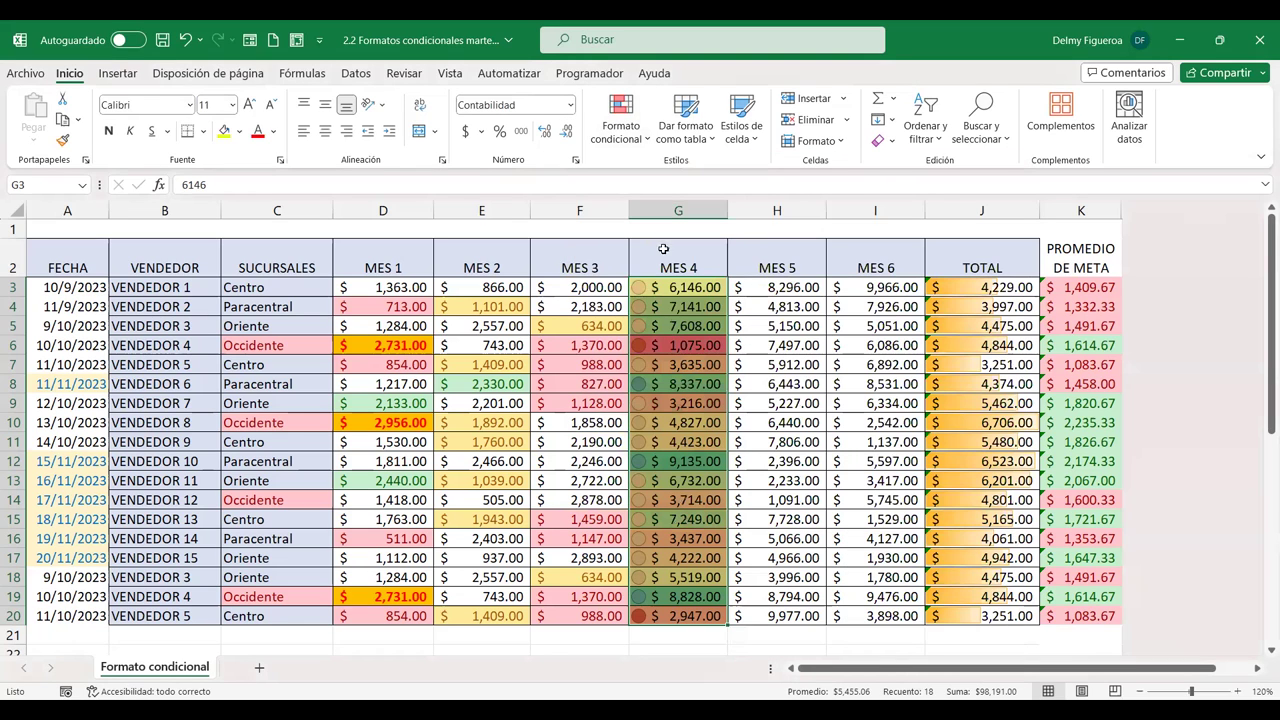
pyautogui.click(643, 145)
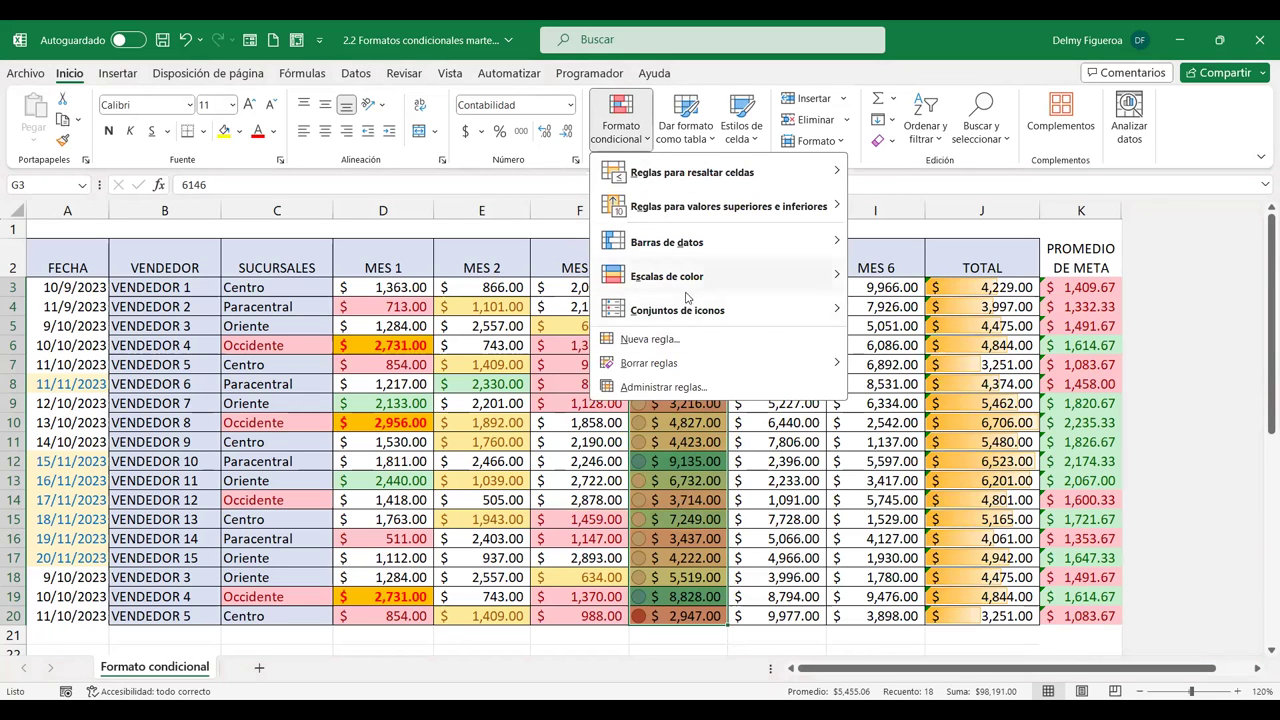
pyautogui.click(670, 342)
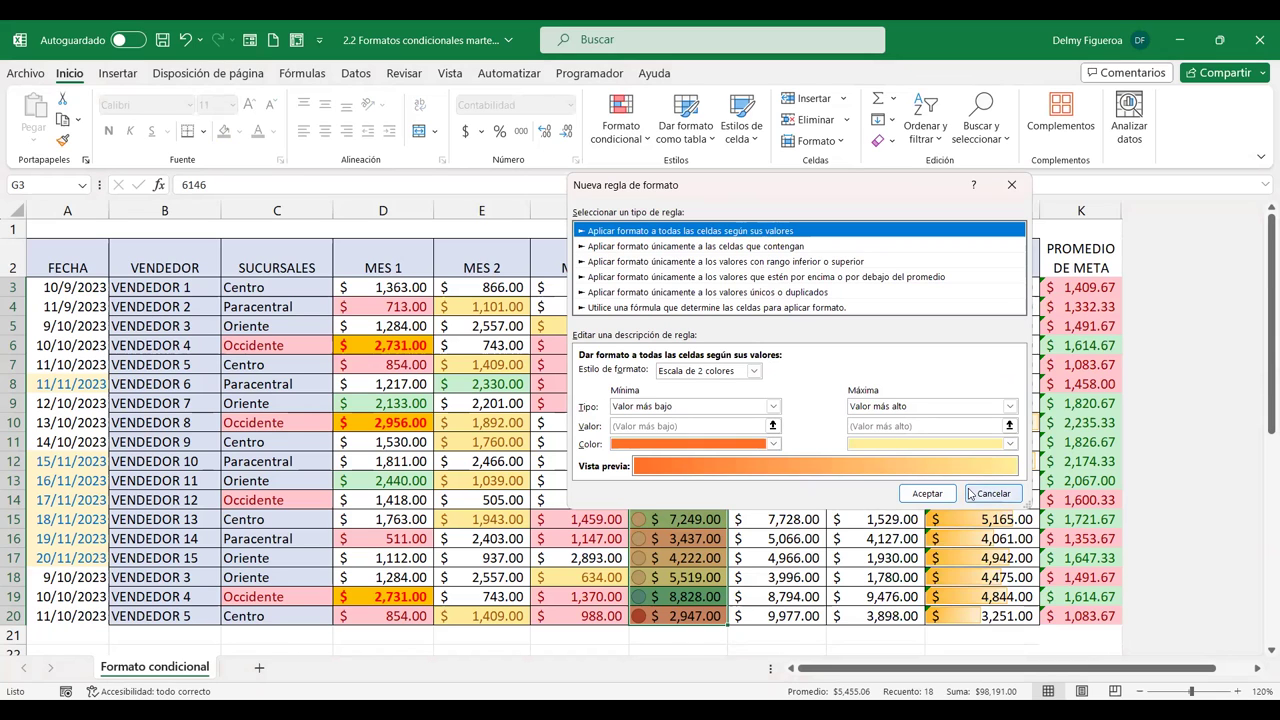
pyautogui.press('Escape')
pyautogui.click(764, 288)
pyautogui.moveTo(764, 288); pyautogui.dragTo(774, 614)
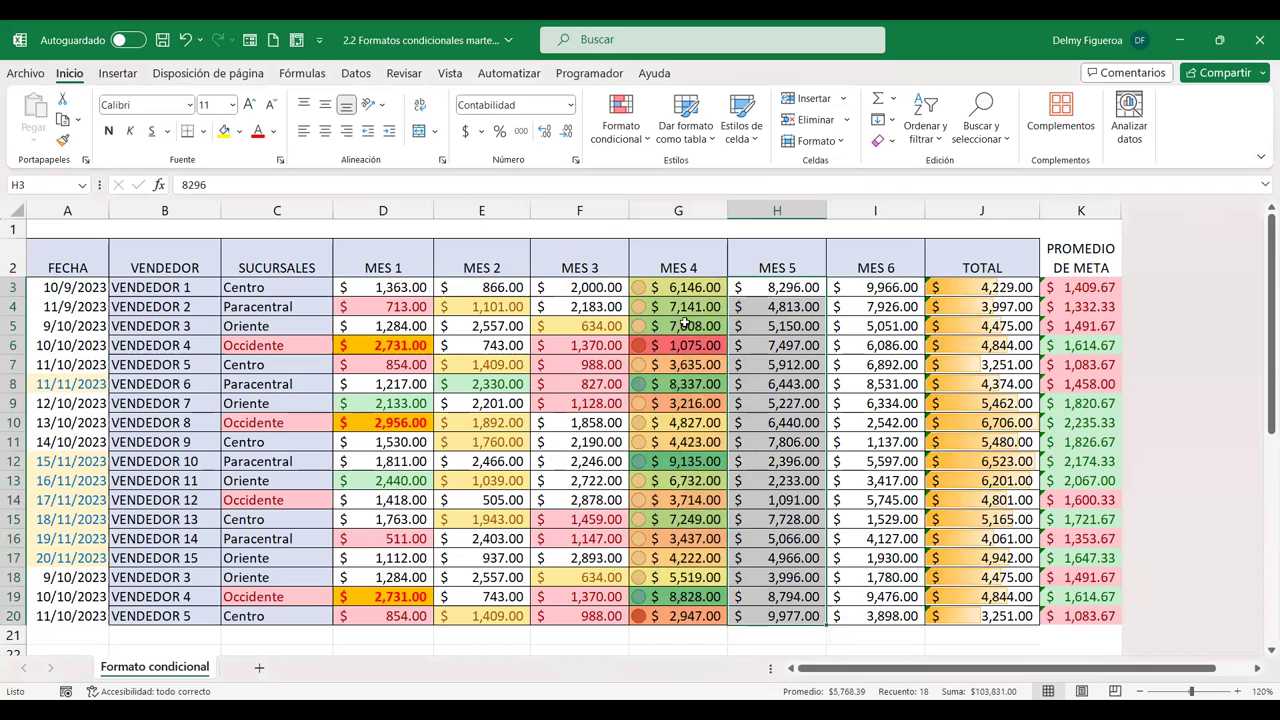
pyautogui.click(645, 140)
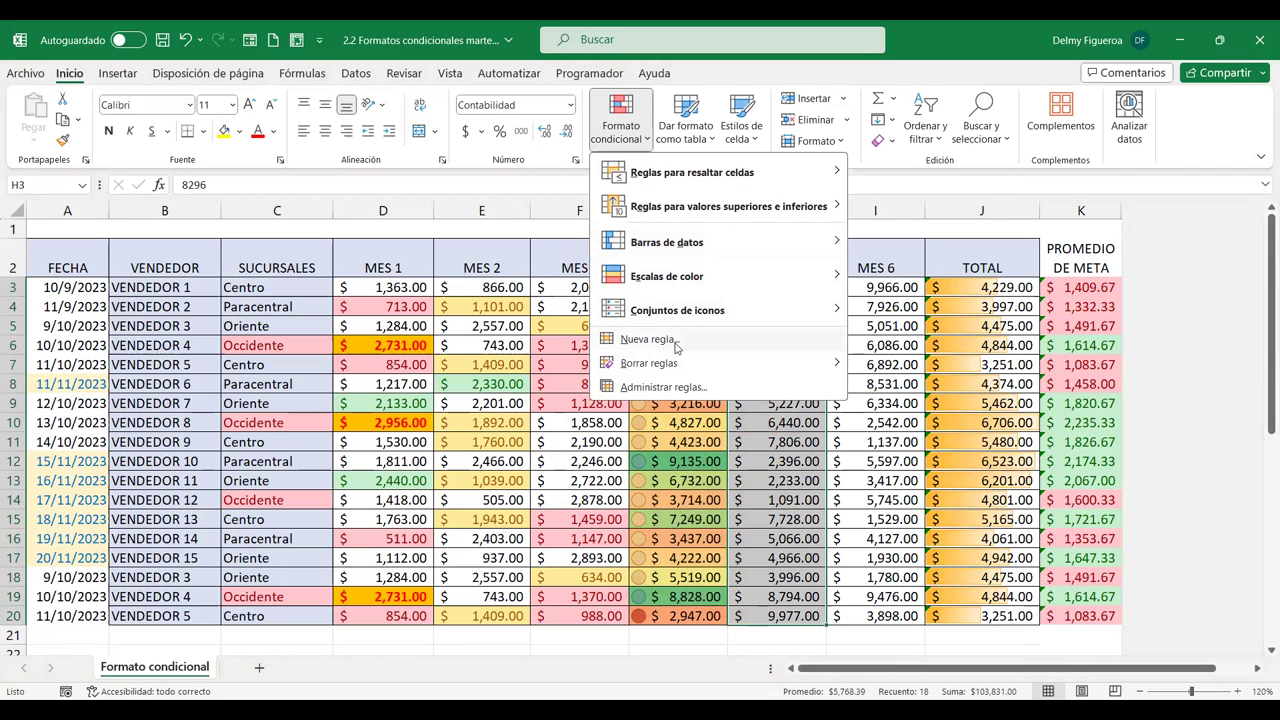
pyautogui.click(680, 288)
pyautogui.moveTo(680, 288); pyautogui.dragTo(680, 636)
pyautogui.click(680, 636)
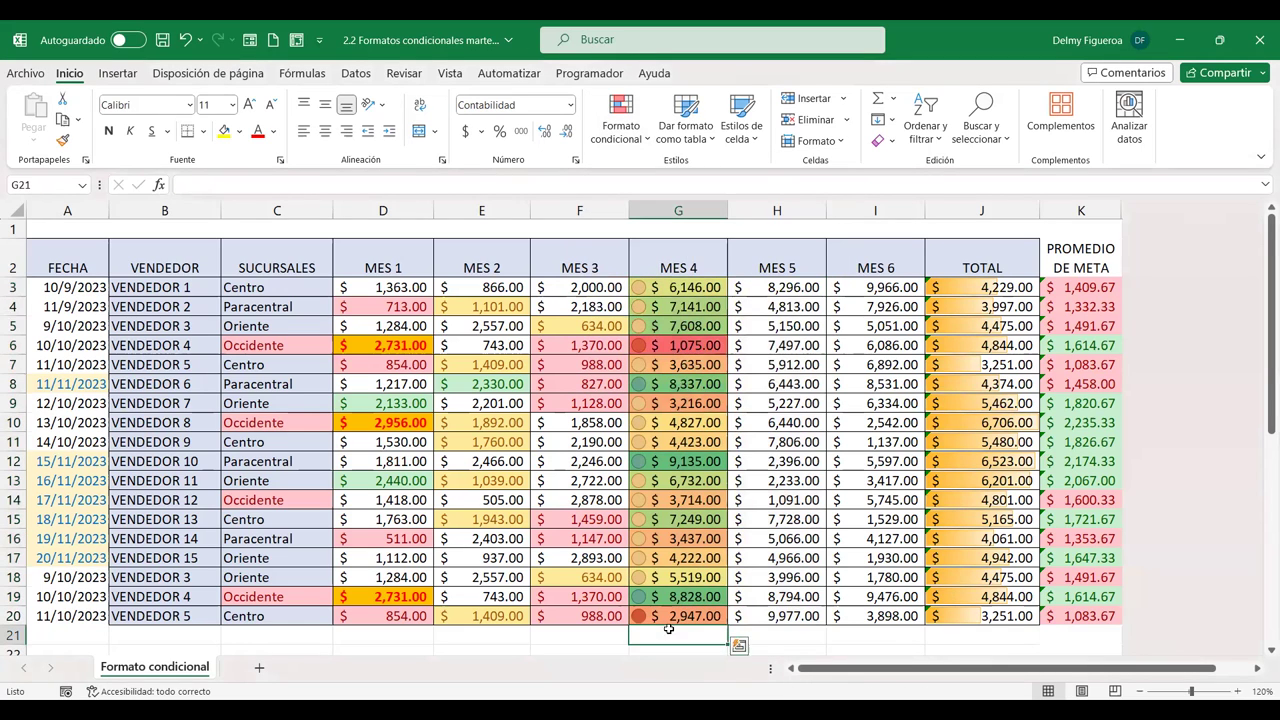
pyautogui.moveTo(680, 287)
pyautogui.mouseDown()
pyautogui.moveTo(679, 627)
pyautogui.moveTo(679, 616)
pyautogui.mouseUp()
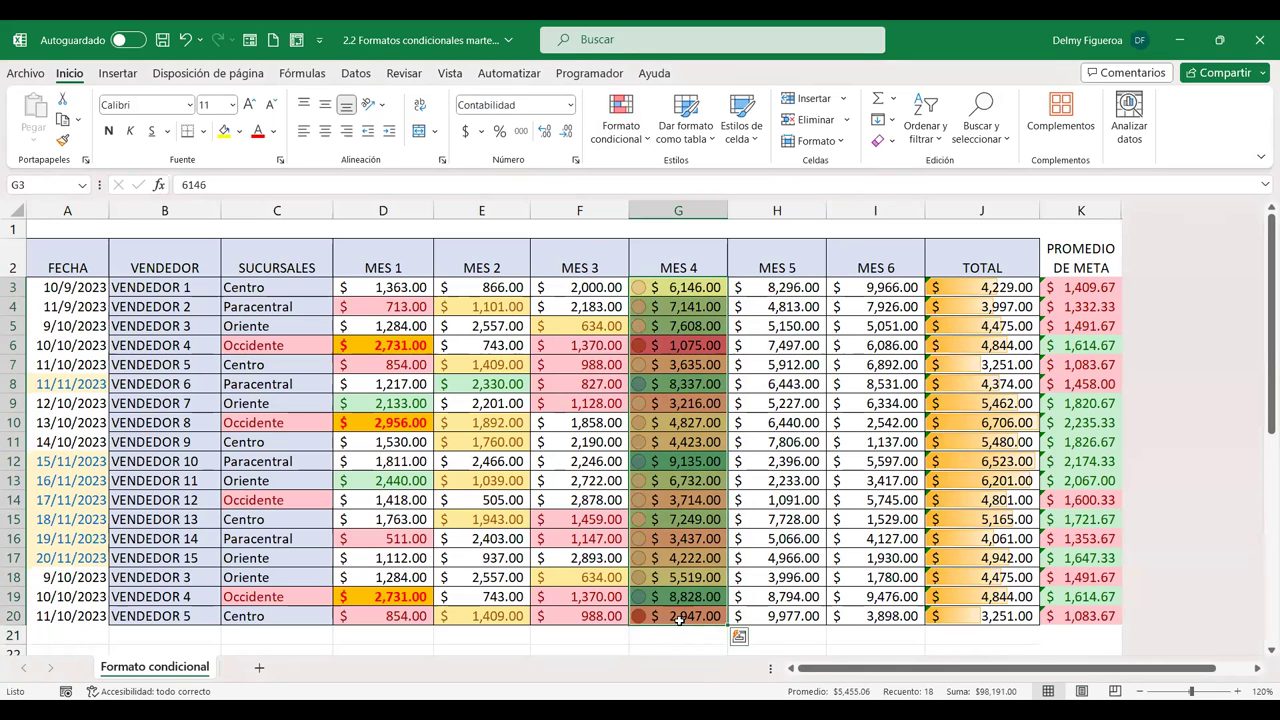
pyautogui.click(646, 140)
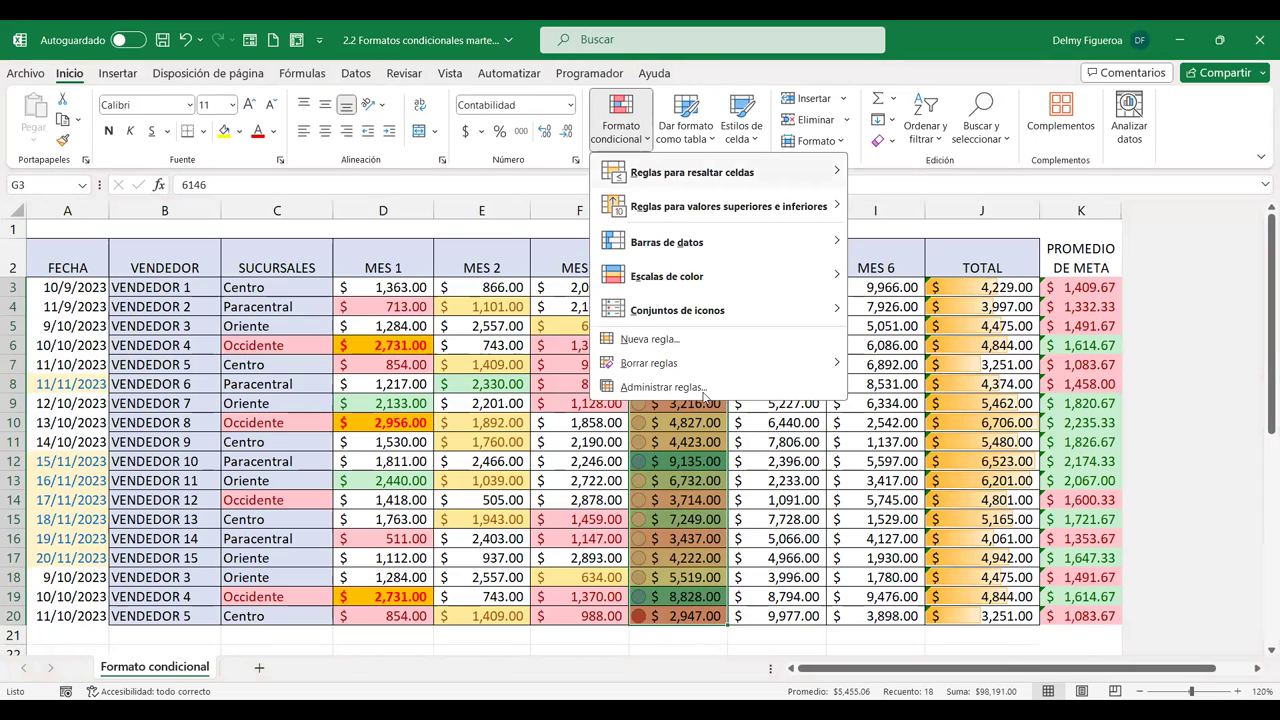
pyautogui.click(687, 389)
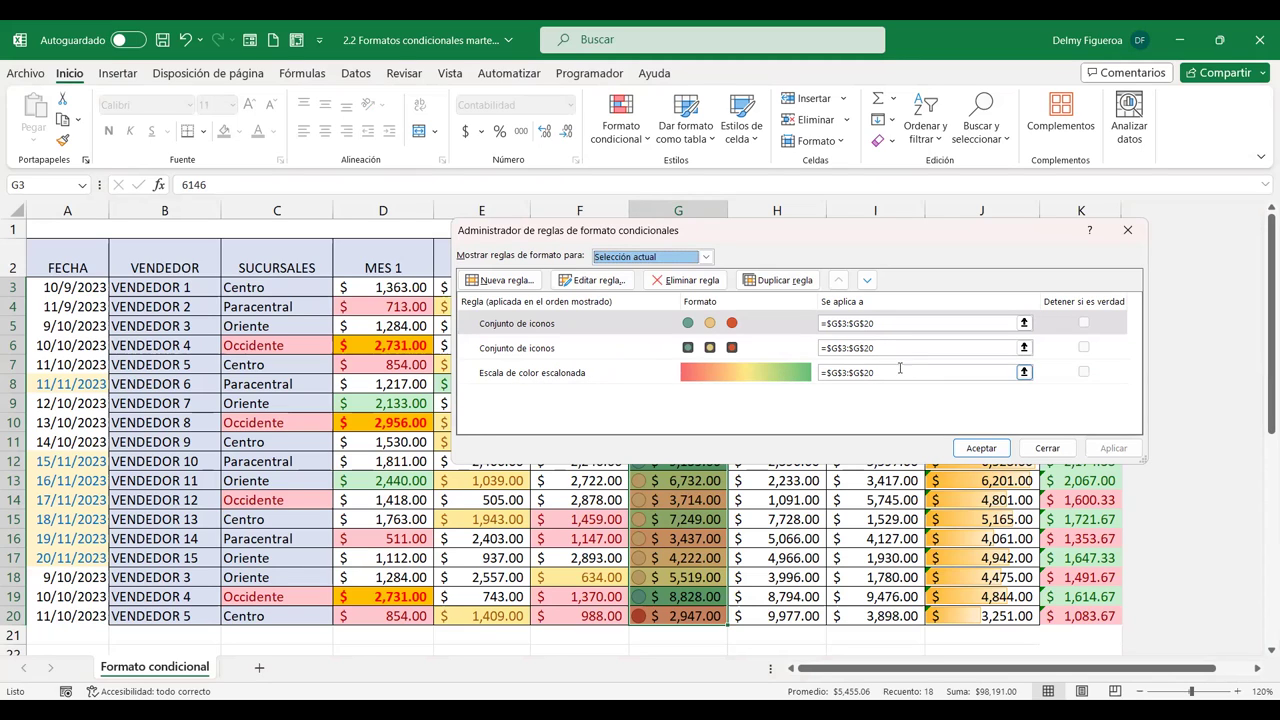
pyautogui.click(1047, 449)
pyautogui.moveTo(777, 289); pyautogui.dragTo(777, 307)
pyautogui.moveTo(789, 356); pyautogui.dragTo(785, 615)
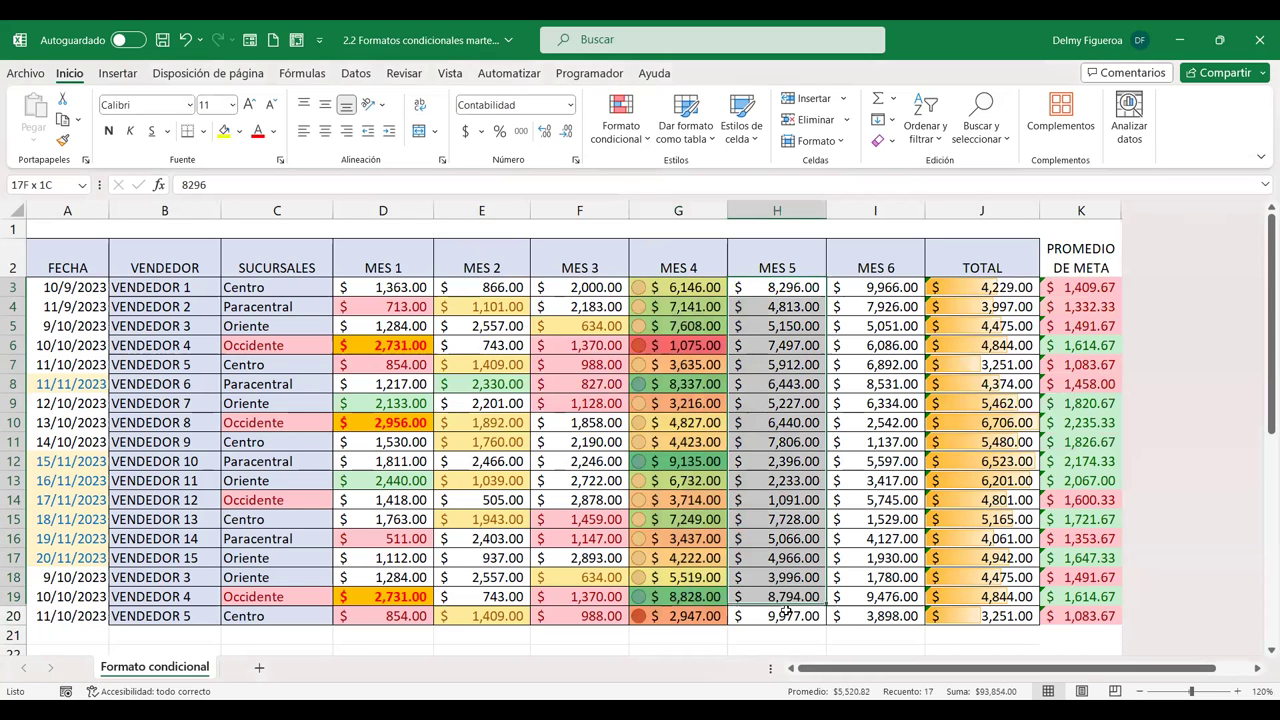
# - Start a new formatting rule for MES 5 and review the minimum value type and colour
pyautogui.click(646, 140)
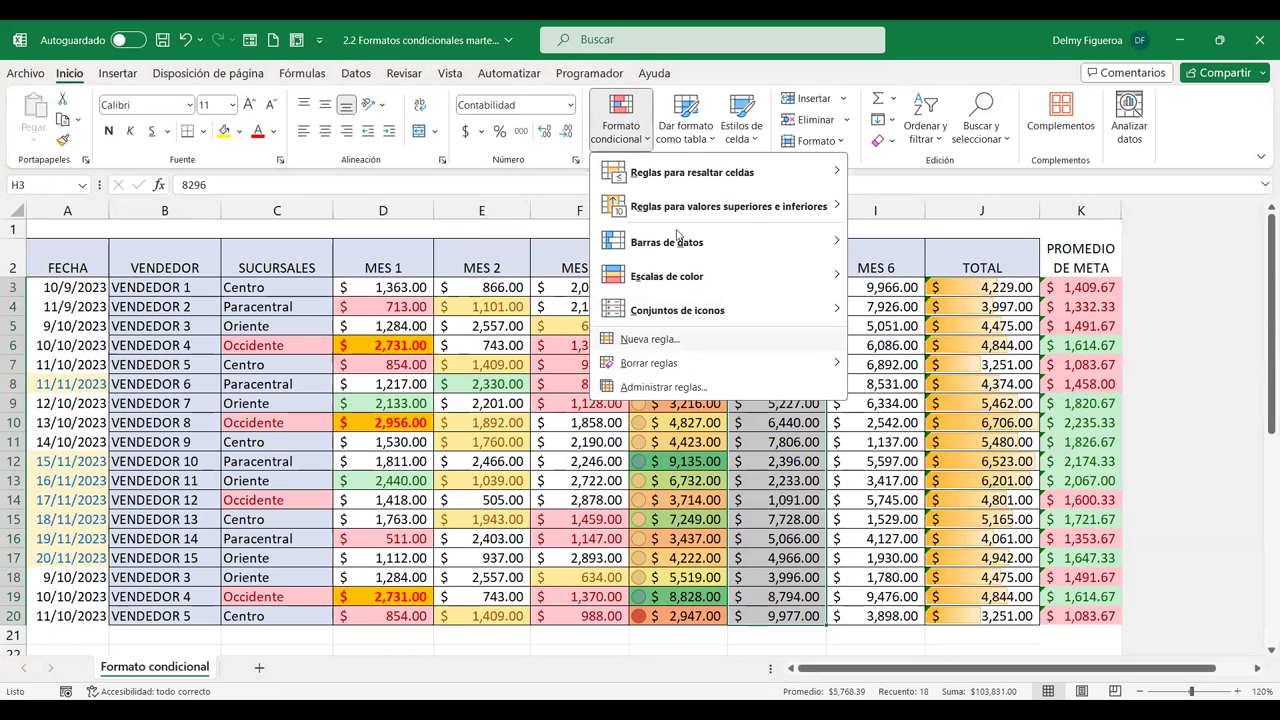
pyautogui.click(686, 345)
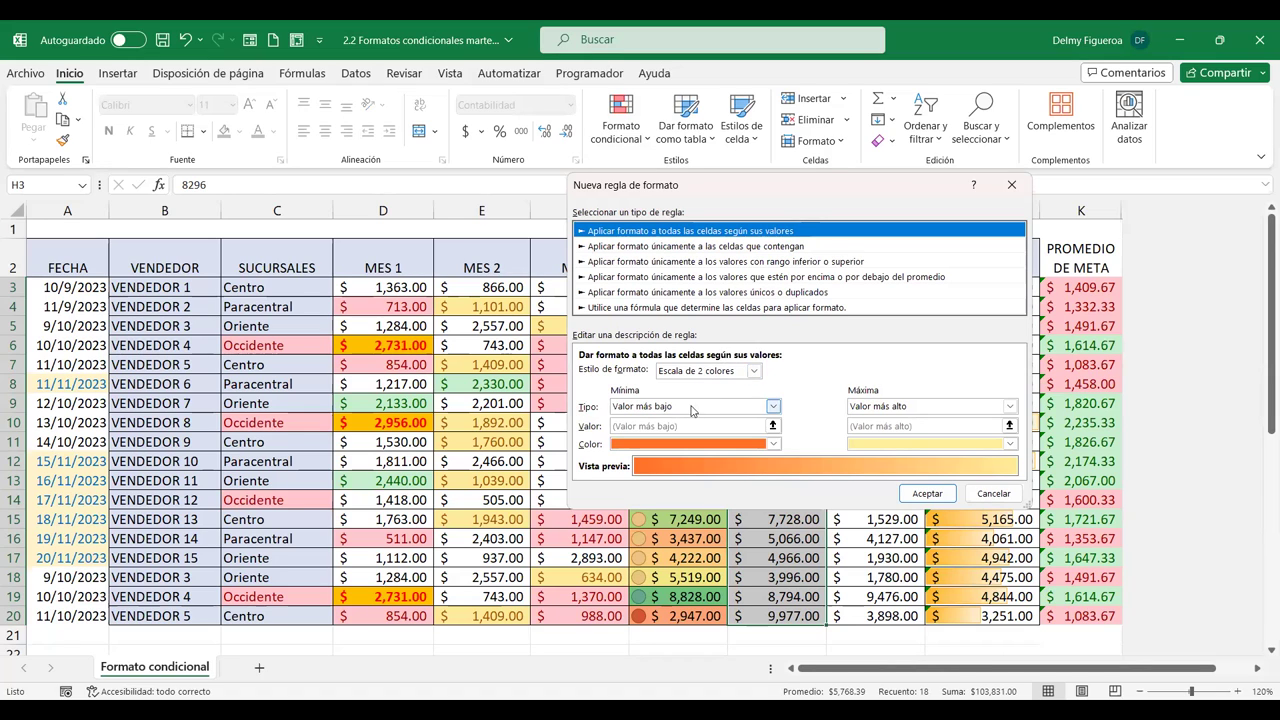
pyautogui.click(775, 407)
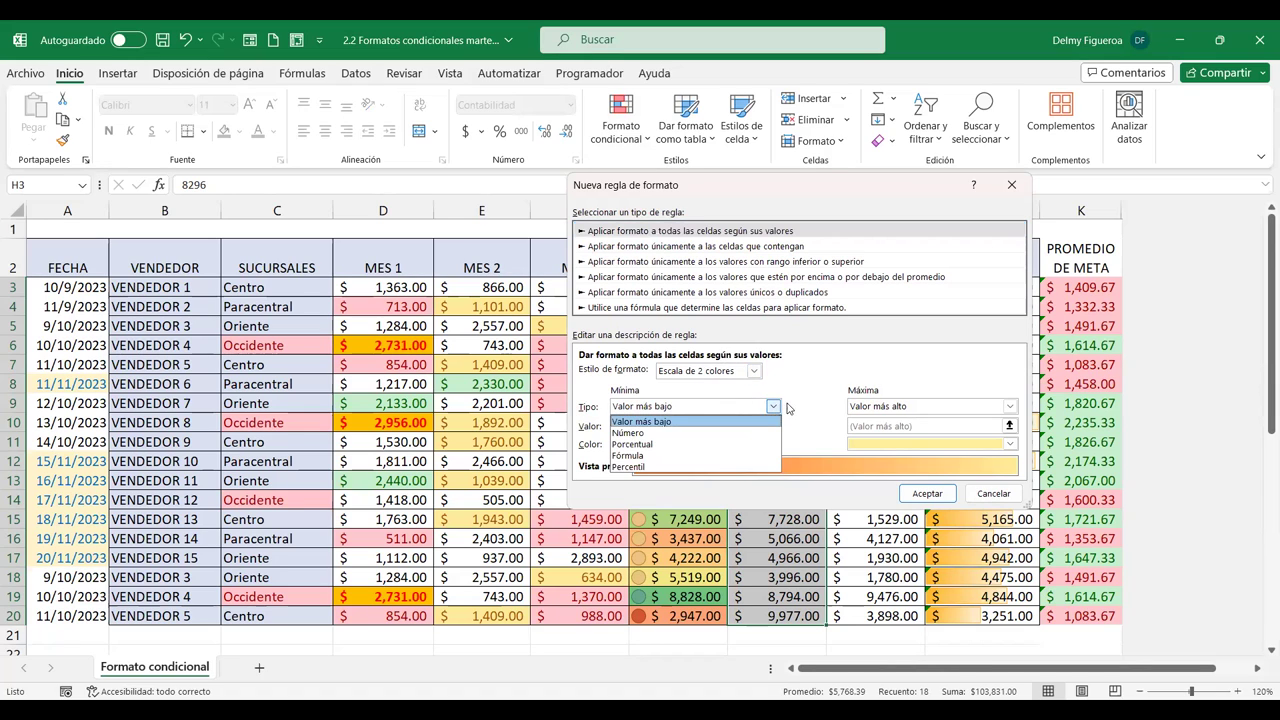
pyautogui.click(790, 395)
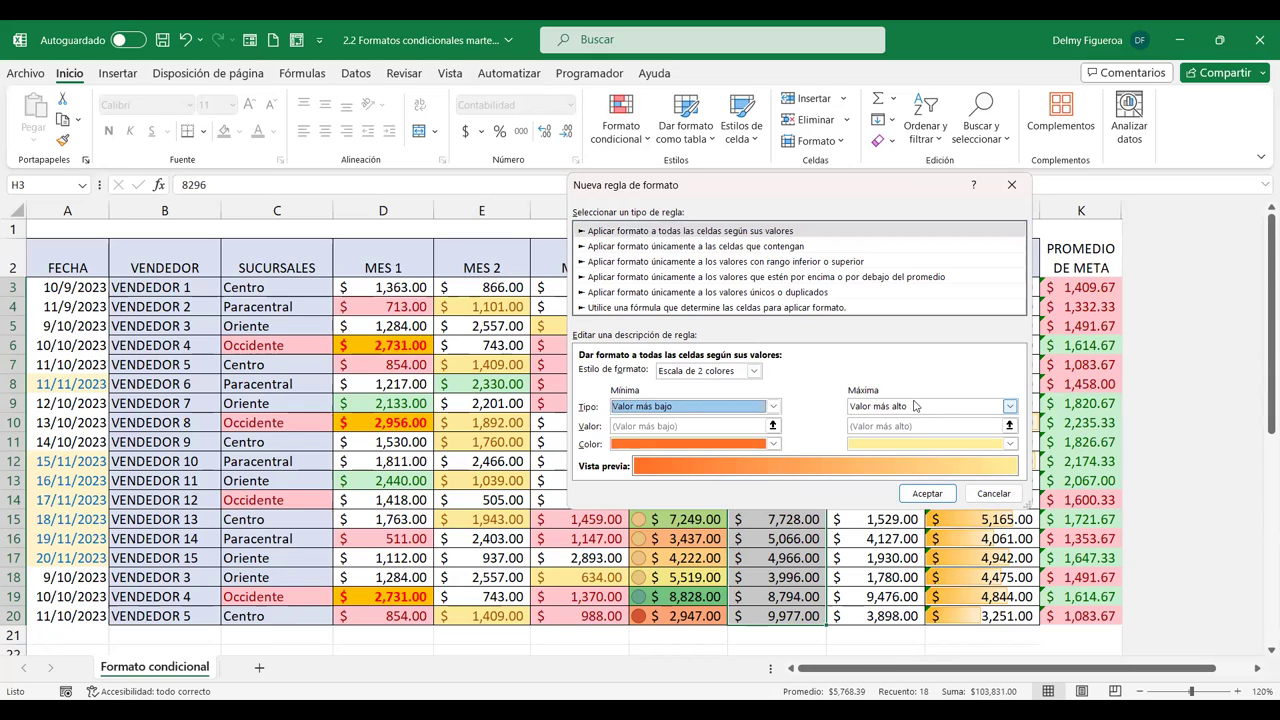
pyautogui.click(773, 445)
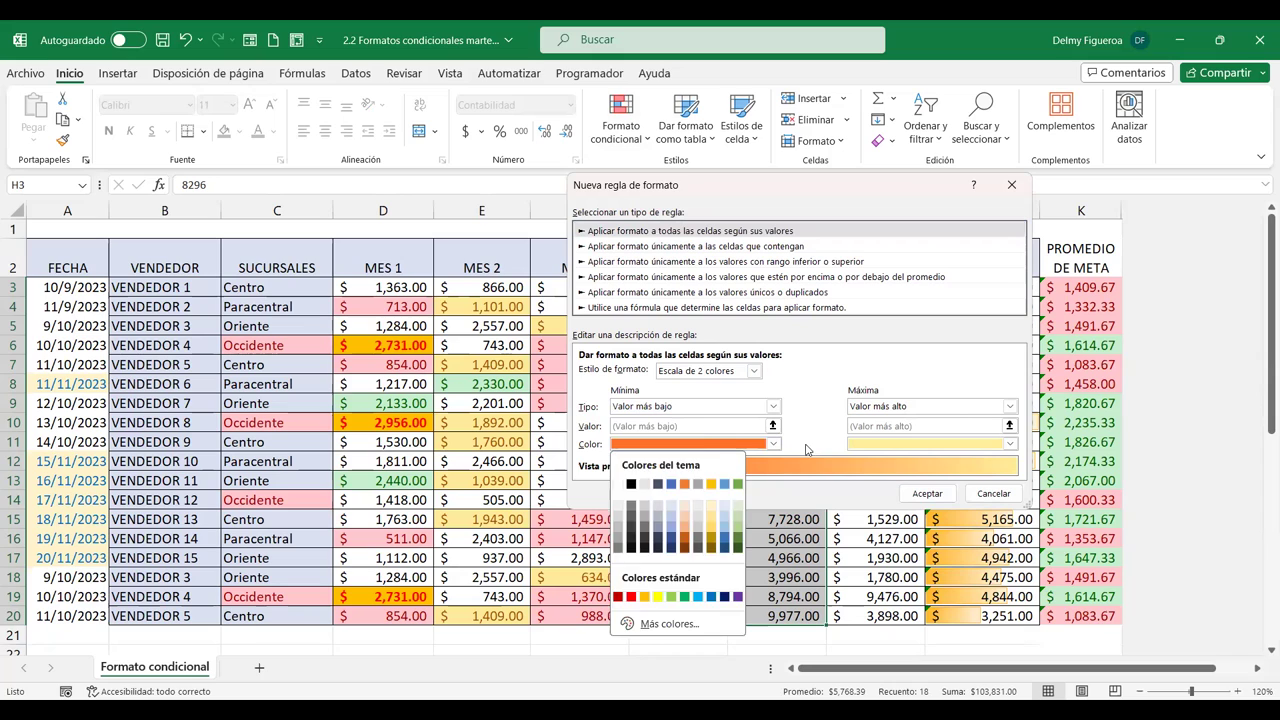
pyautogui.click(1010, 445)
# - Review the maximum colour and scale styles, then pick 'Aplicar formato únicamente a las celdas que contengan'
pyautogui.click(1010, 445)
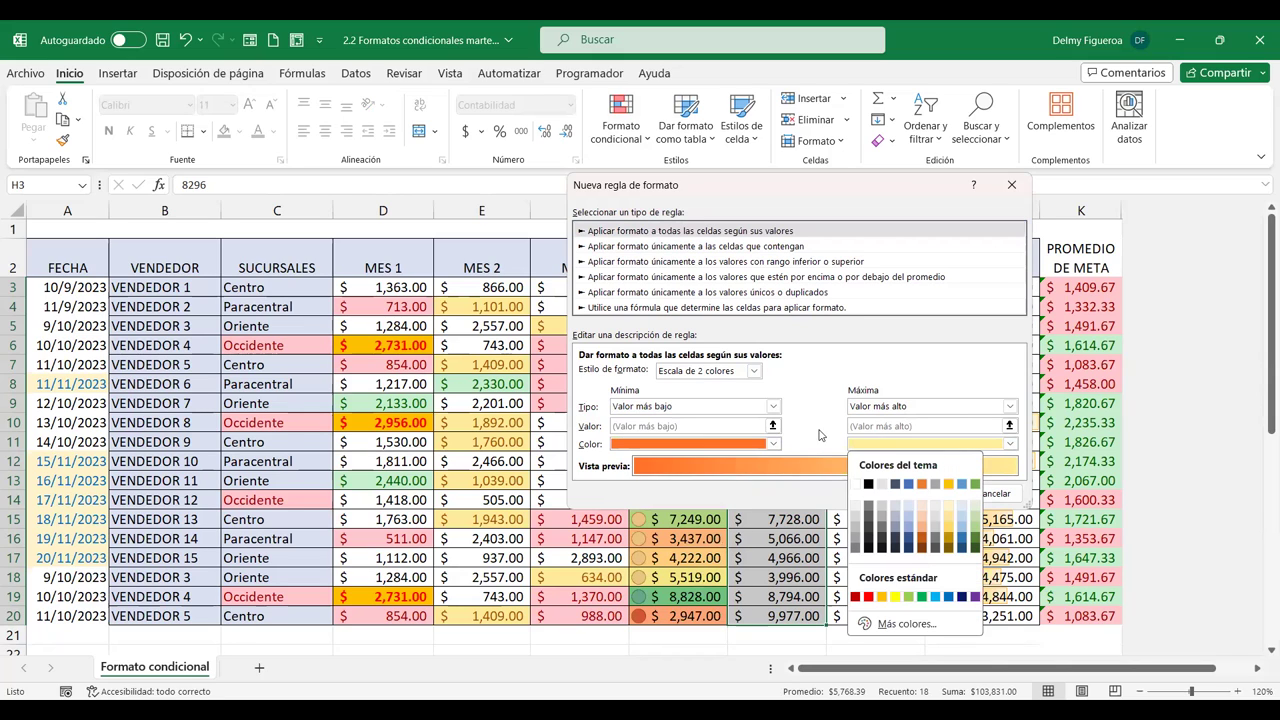
pyautogui.click(820, 435)
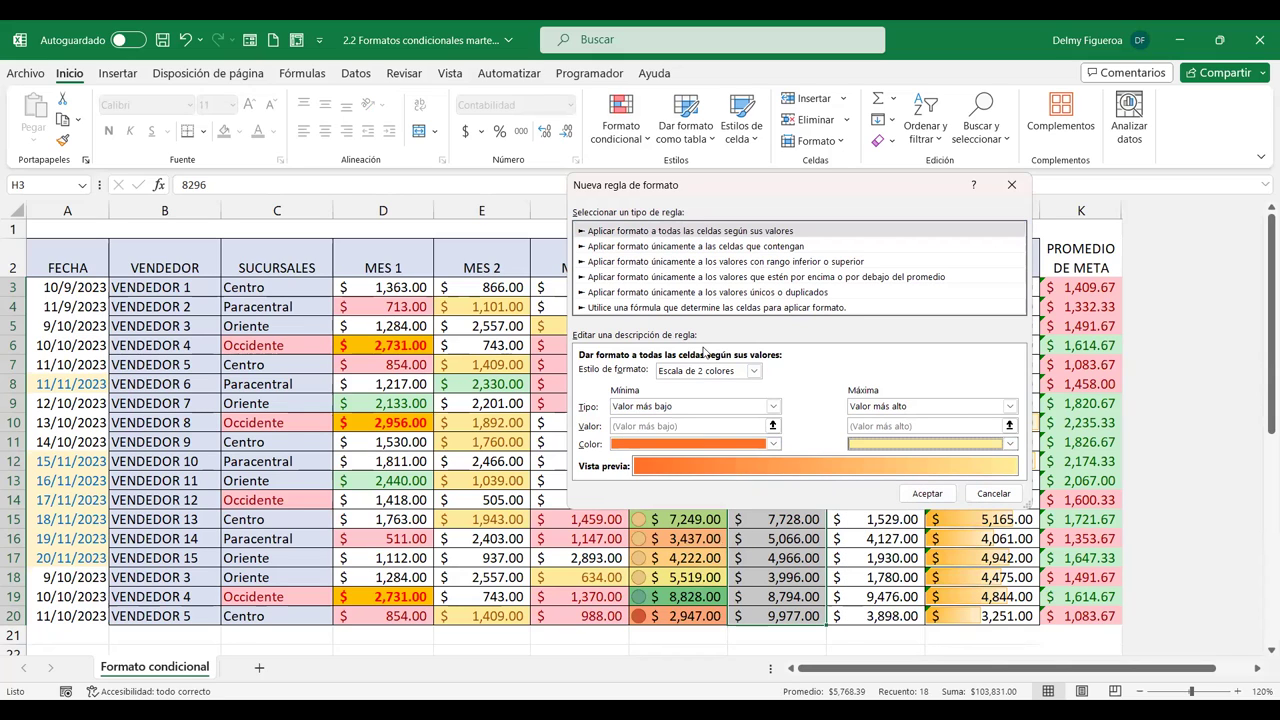
pyautogui.click(754, 371)
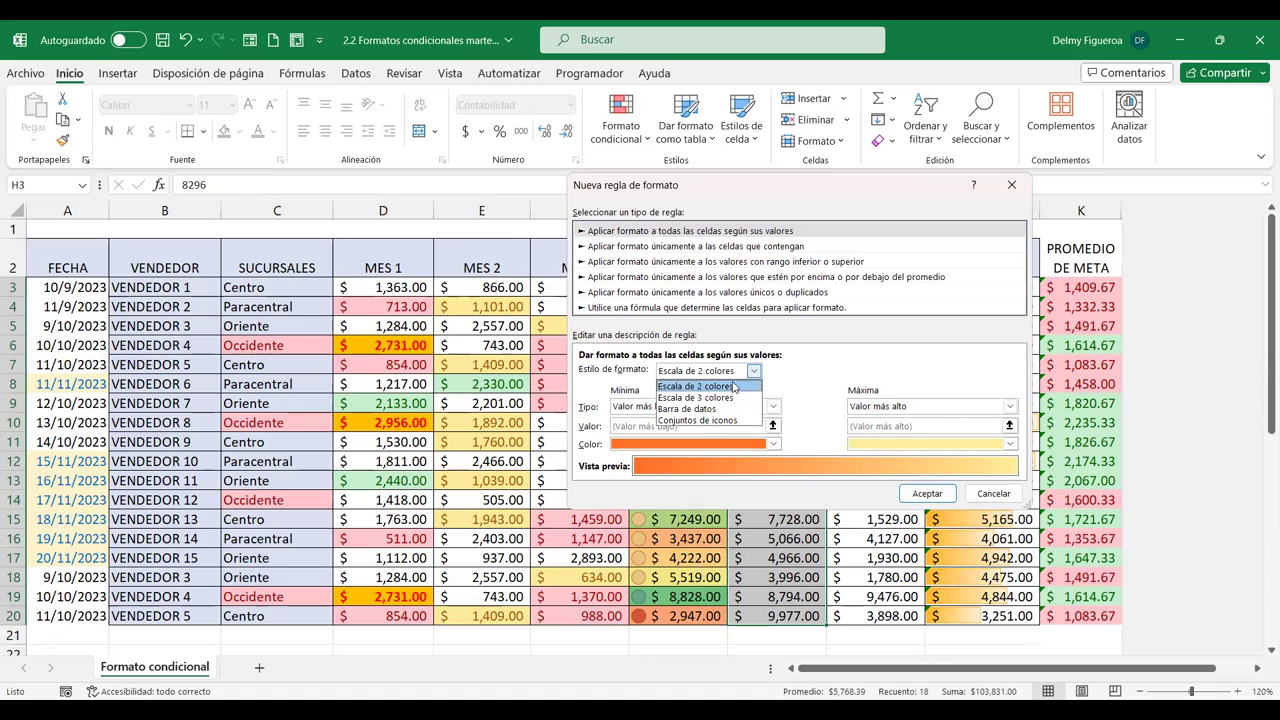
pyautogui.click(819, 368)
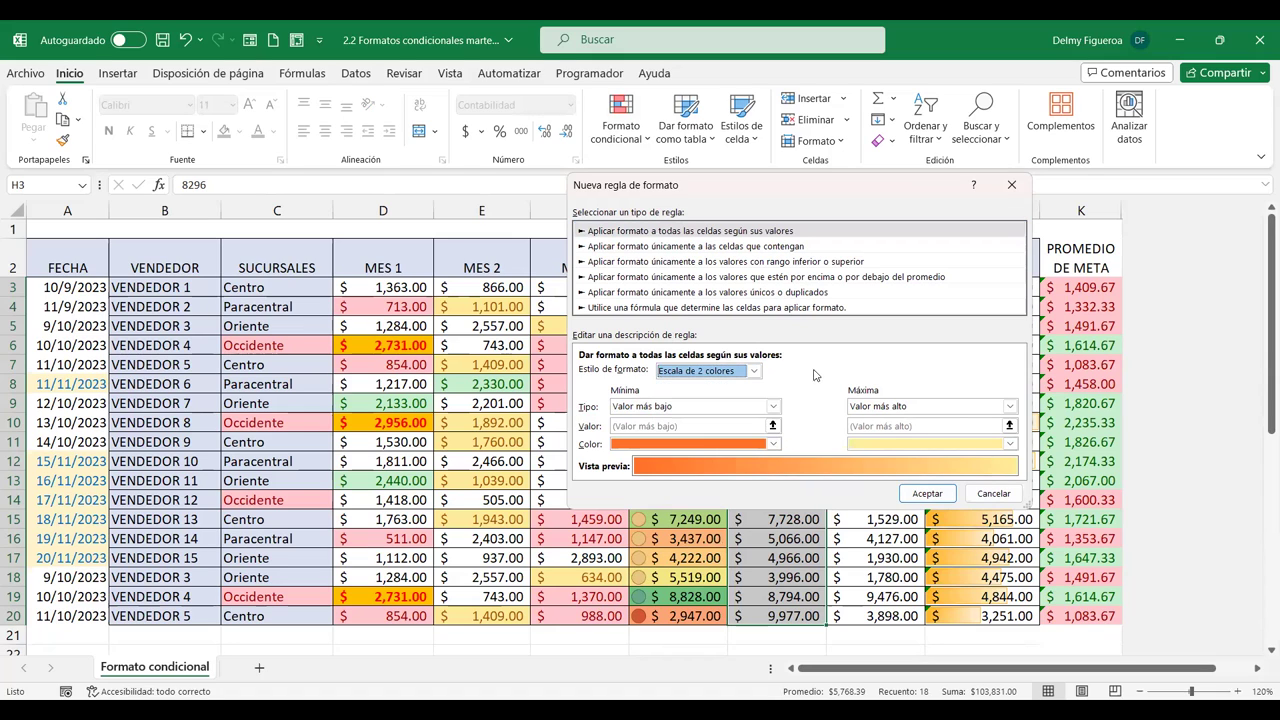
pyautogui.click(643, 251)
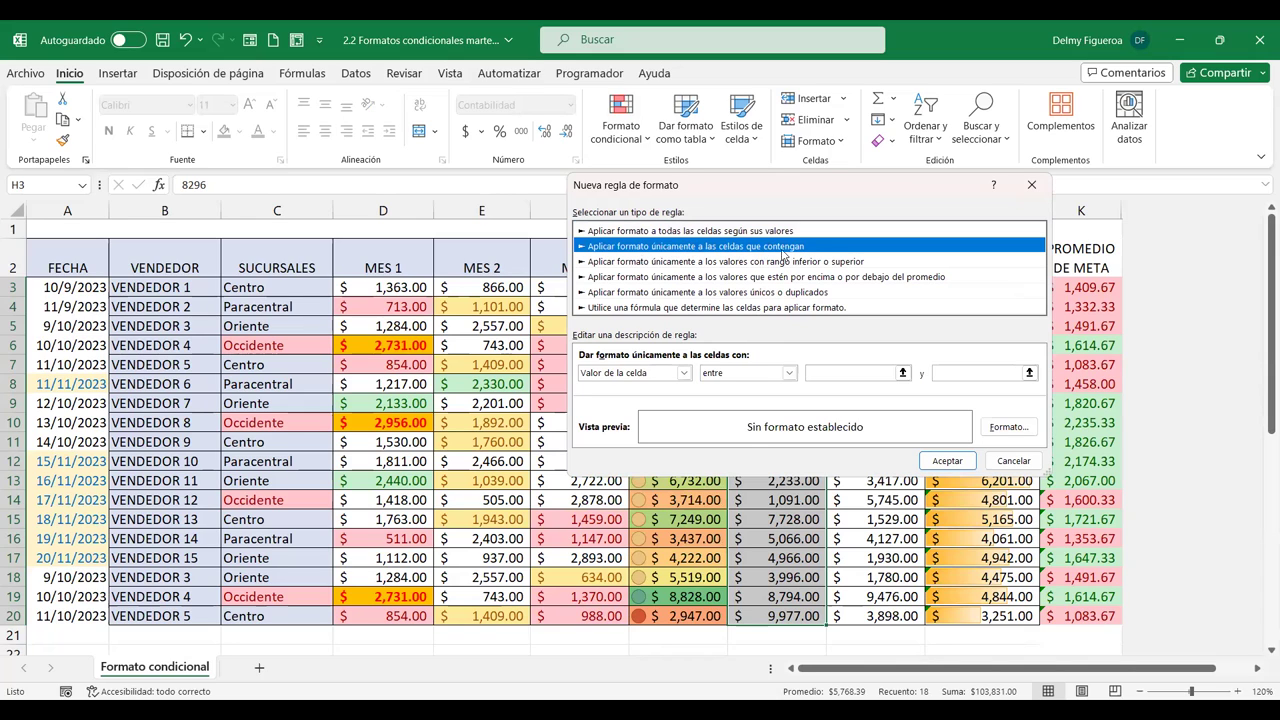
# - Review the Valor de la celda and entre lists, then switch to the top/bottom ranked values rule
pyautogui.click(684, 373)
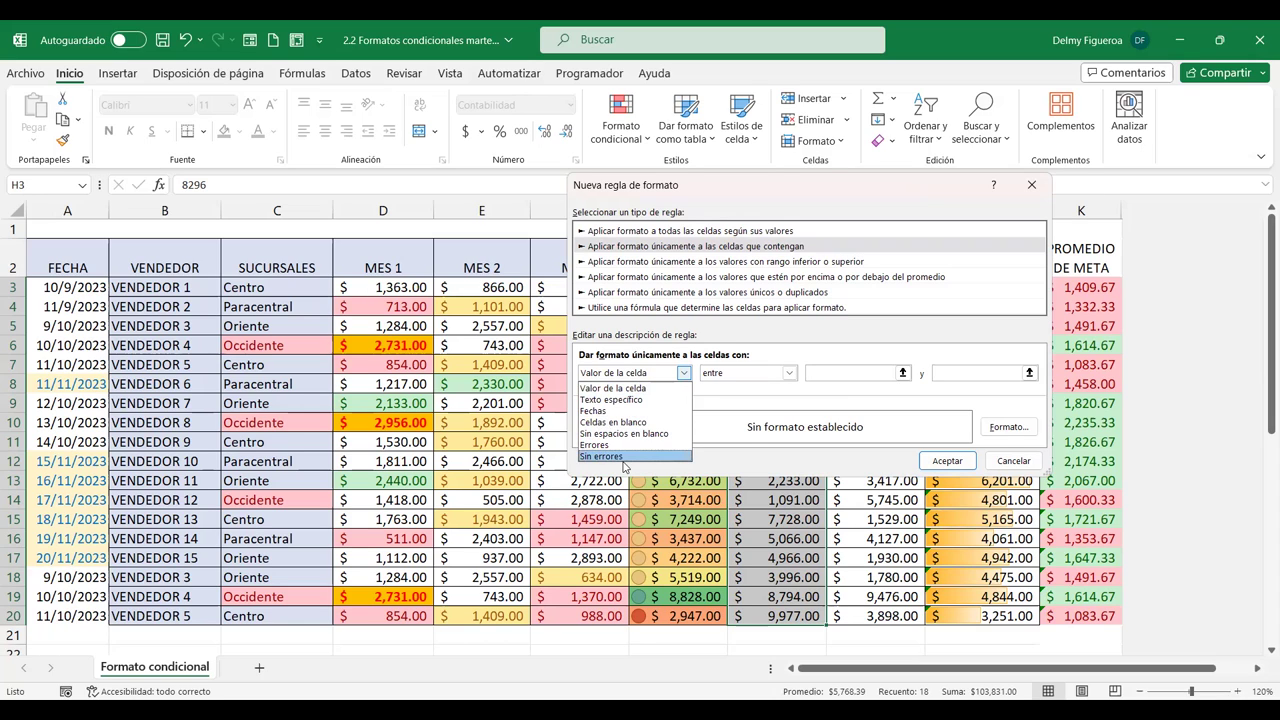
pyautogui.click(795, 378)
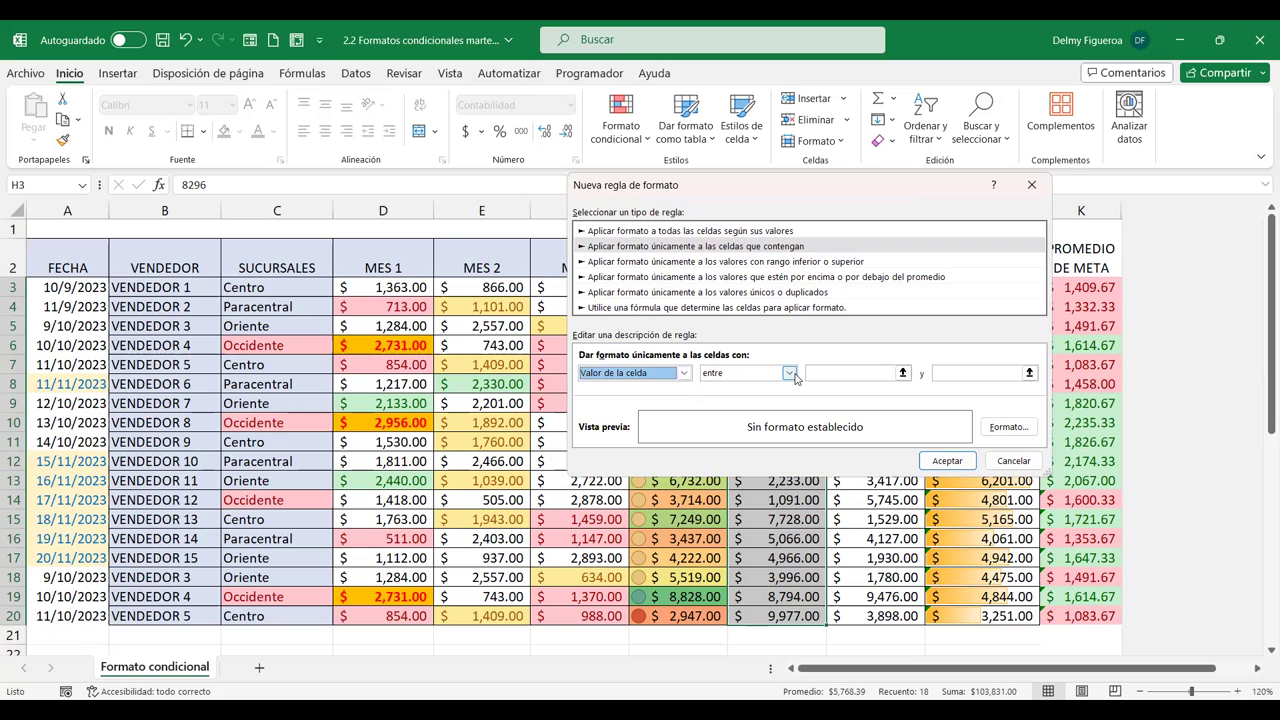
pyautogui.click(795, 377)
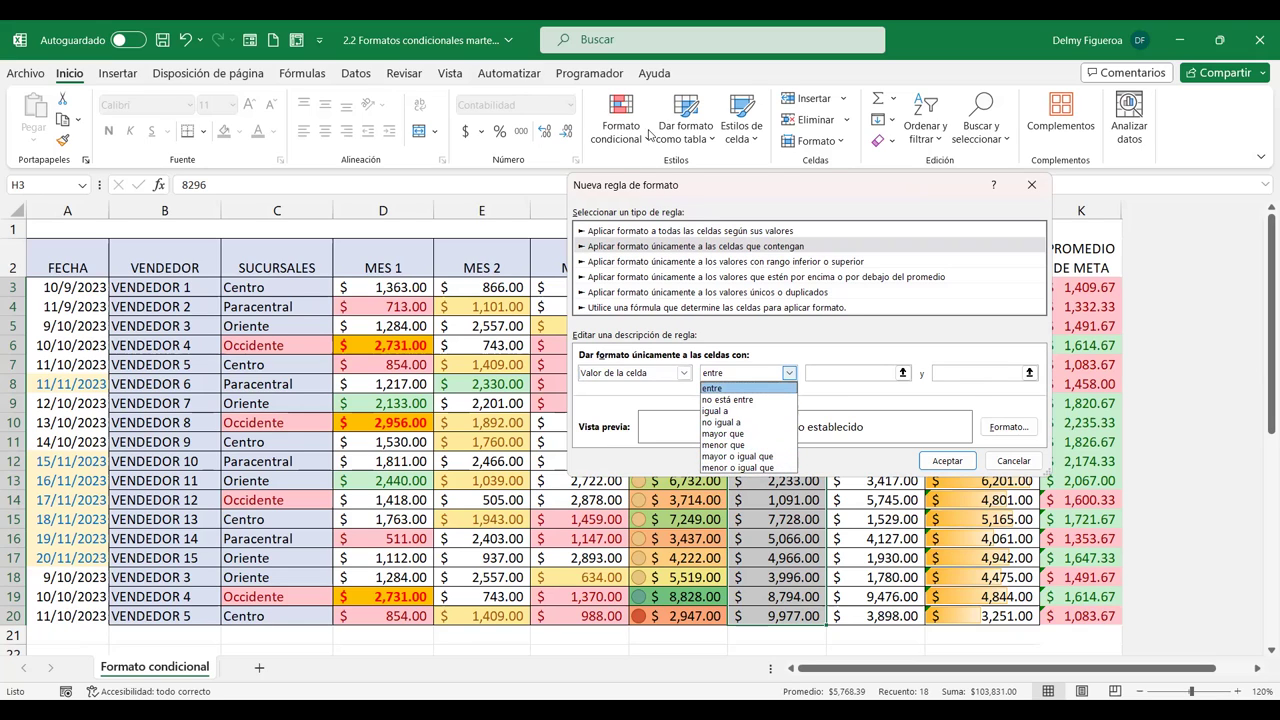
pyautogui.click(819, 199)
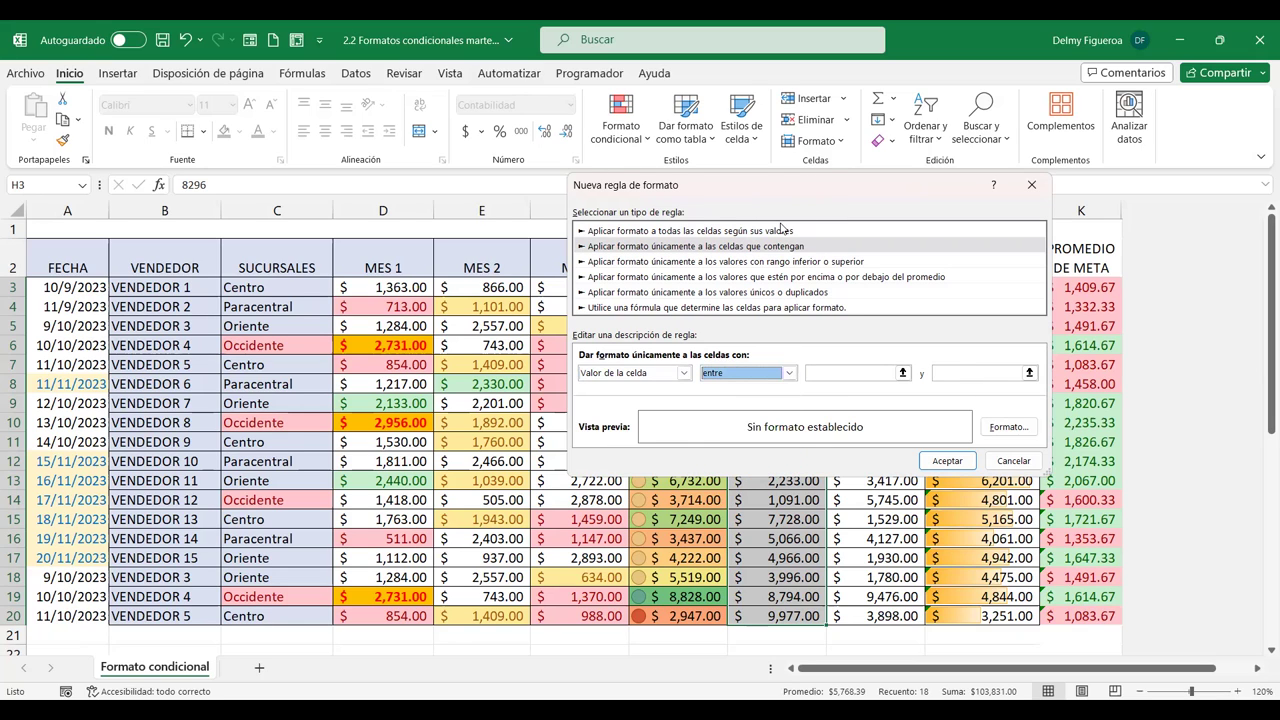
pyautogui.click(641, 262)
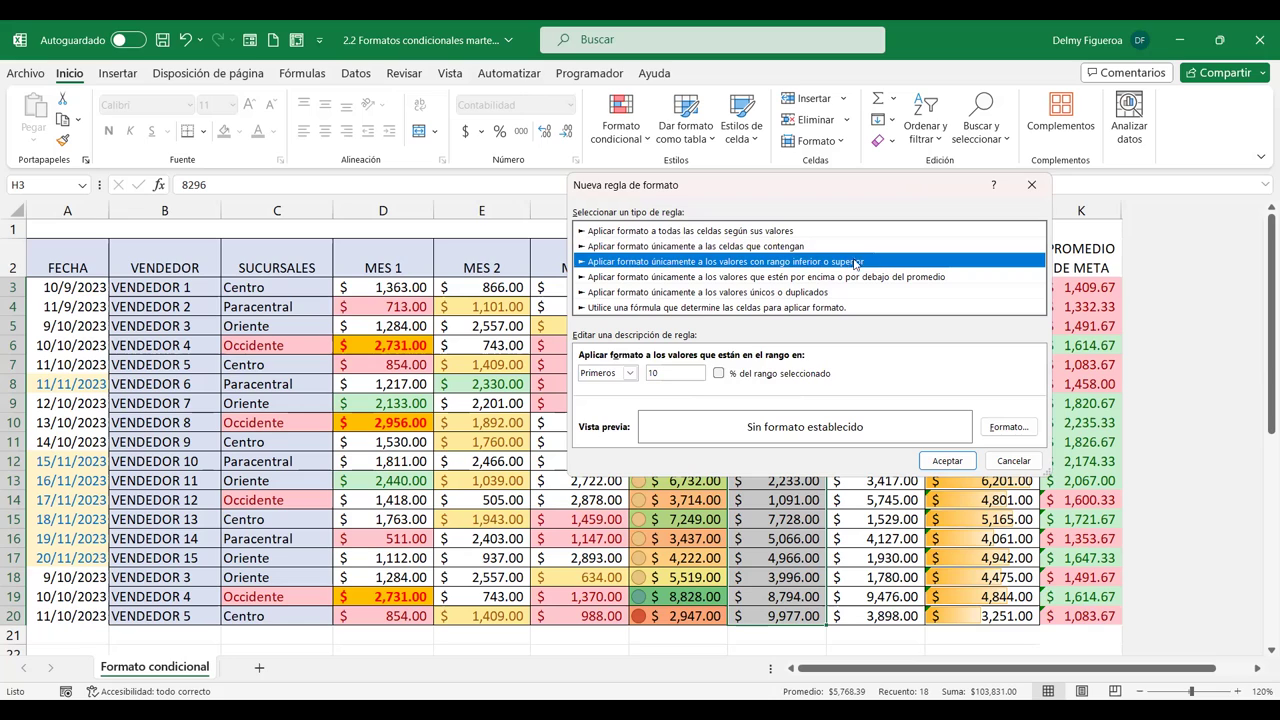
# - Change the ranked rule from Primeros to Últimos, keeping the count of 10
pyautogui.click(631, 373)
pyautogui.click(689, 372)
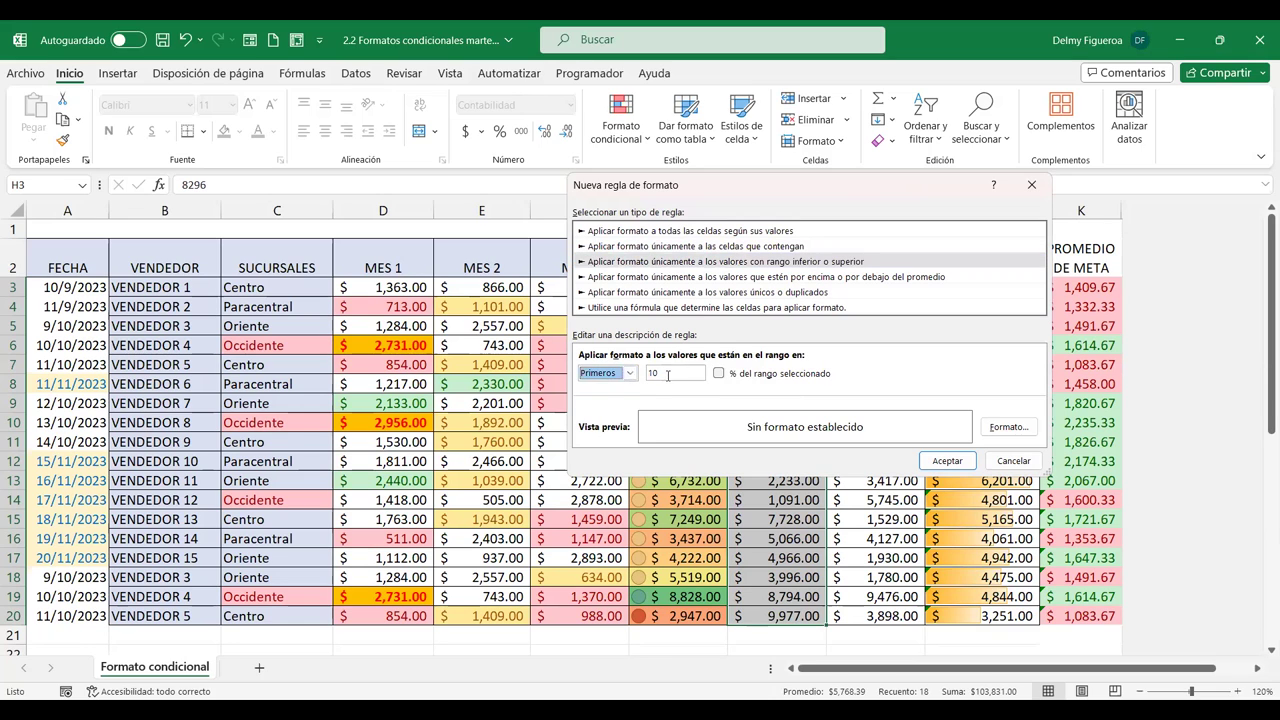
pyautogui.click(670, 368)
pyautogui.click(630, 373)
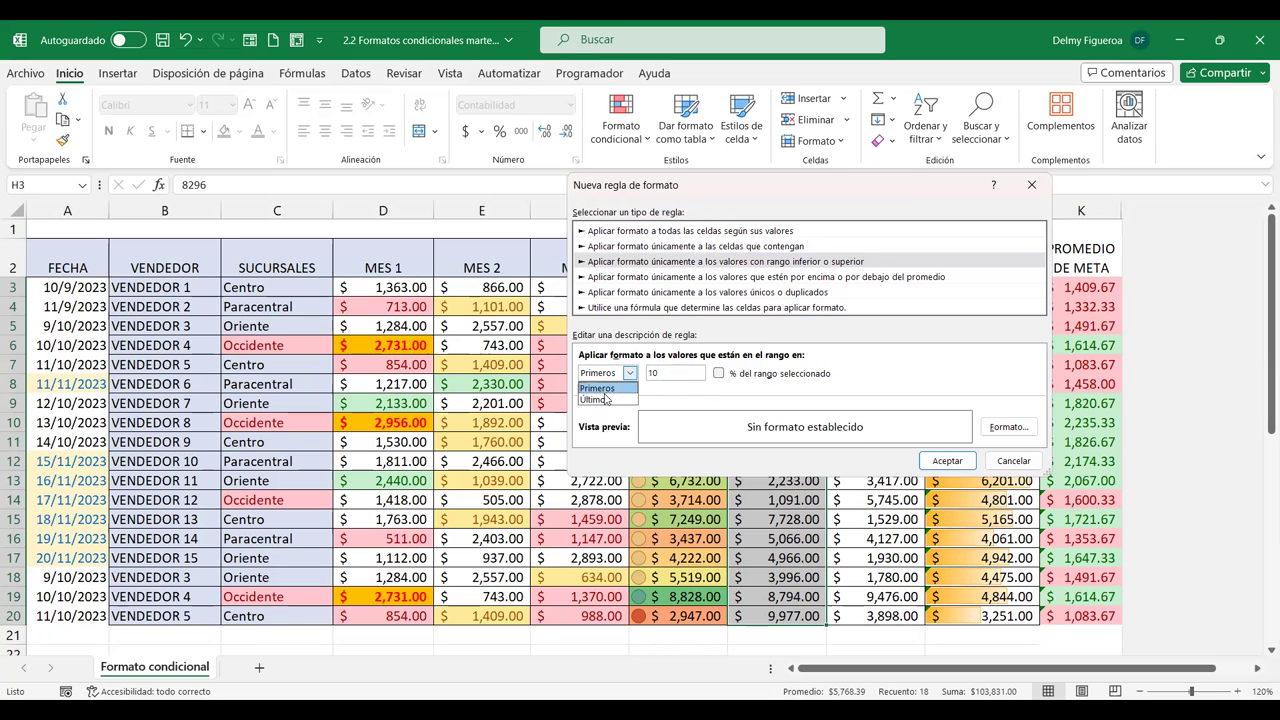
pyautogui.click(603, 400)
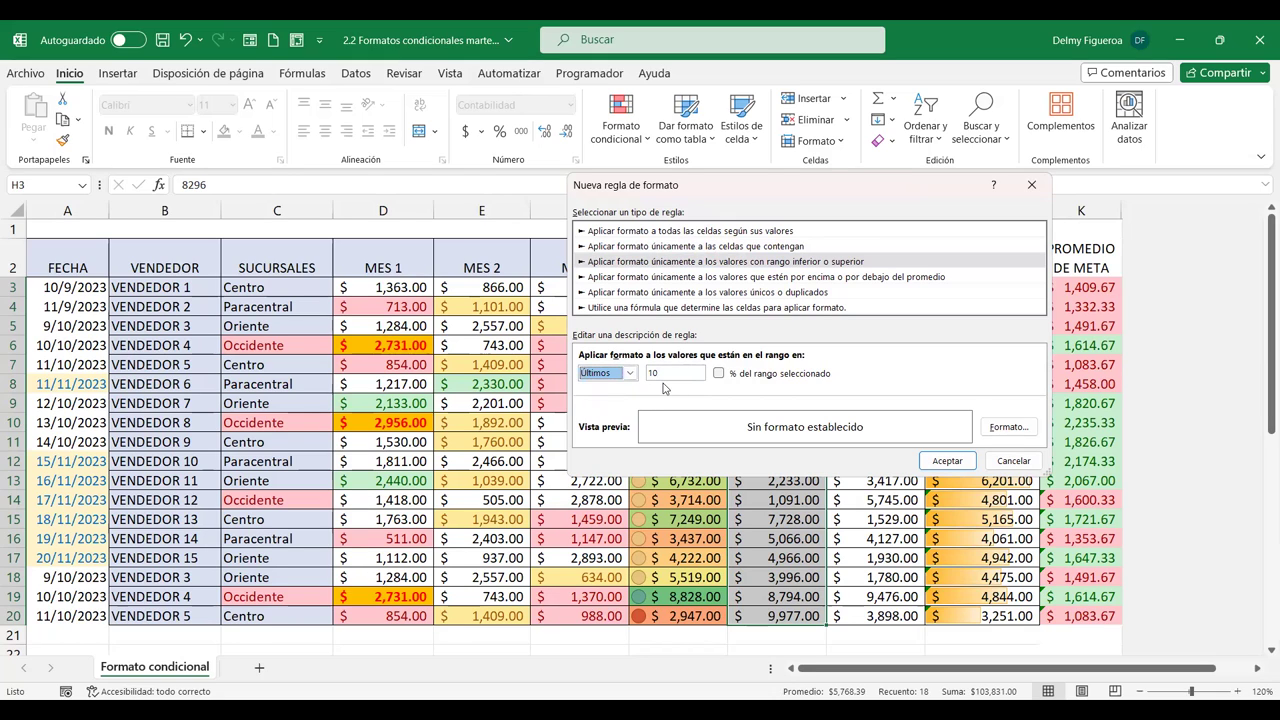
pyautogui.moveTo(684, 376); pyautogui.dragTo(648, 373)
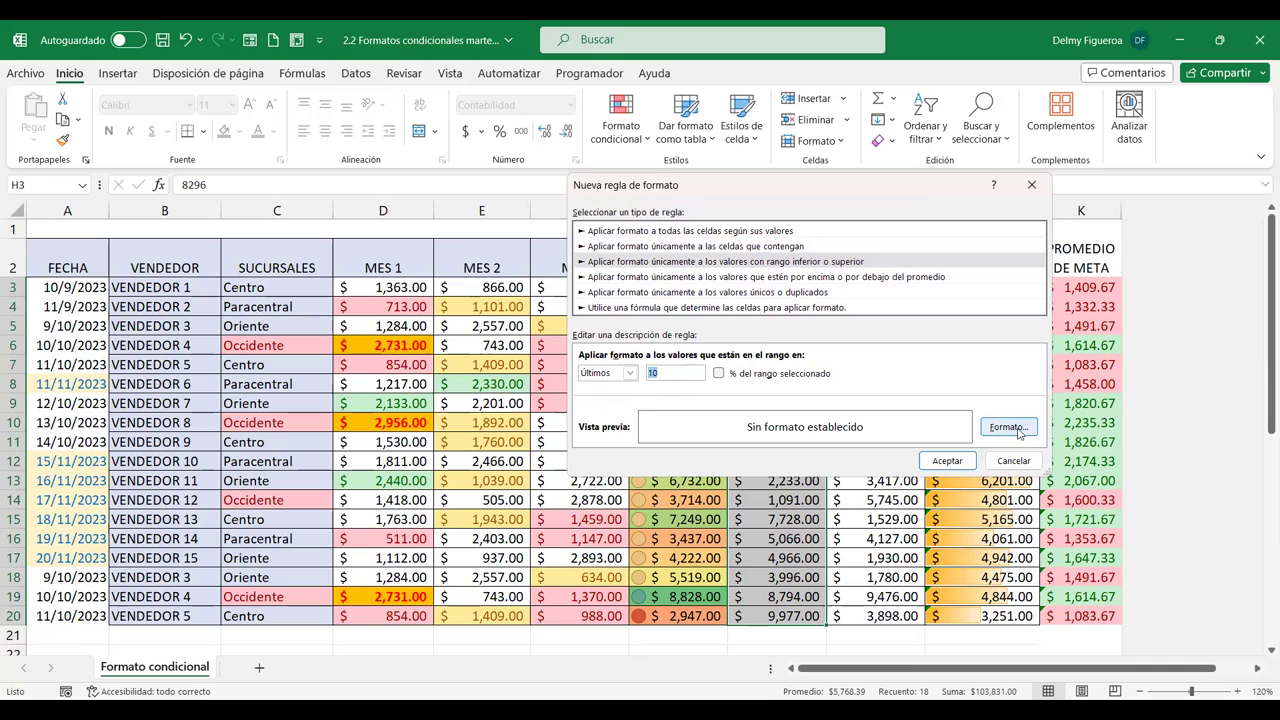
# - Browse the Formato dialog's Border, Font and Number tabs, cancel, and choose the above/below average rule
pyautogui.click(1021, 434)
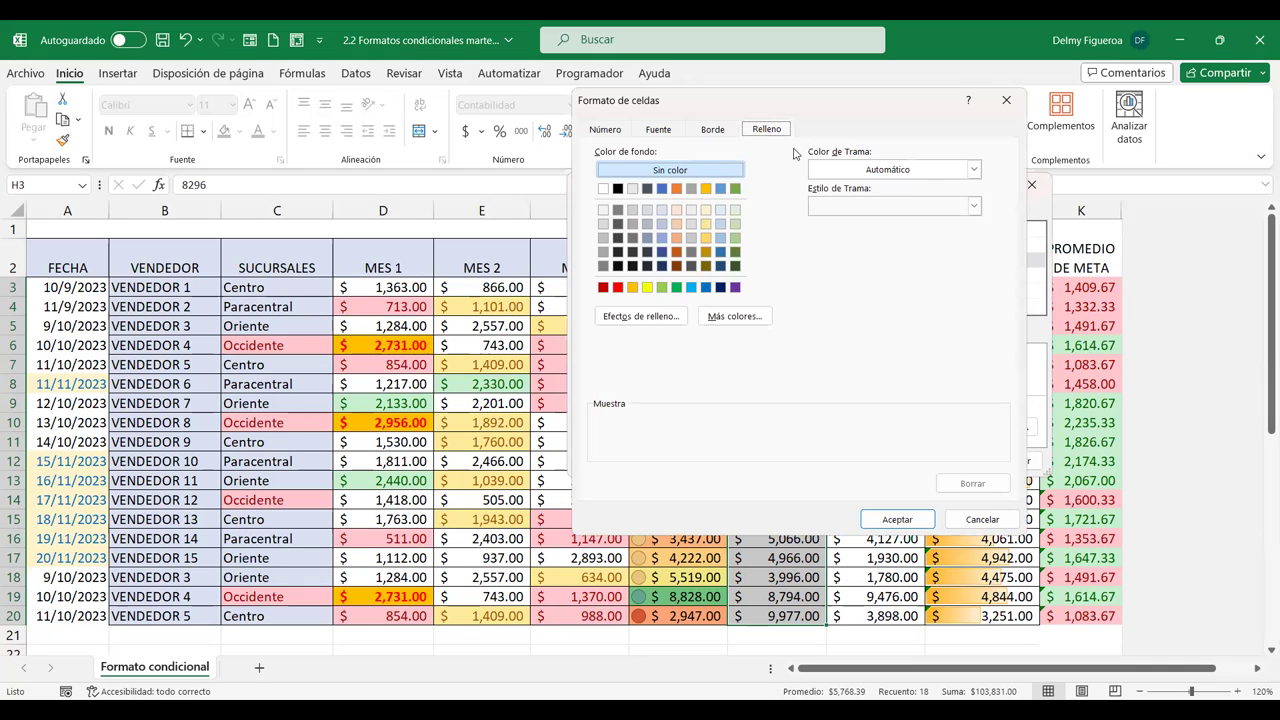
pyautogui.click(713, 130)
pyautogui.click(658, 130)
pyautogui.click(605, 130)
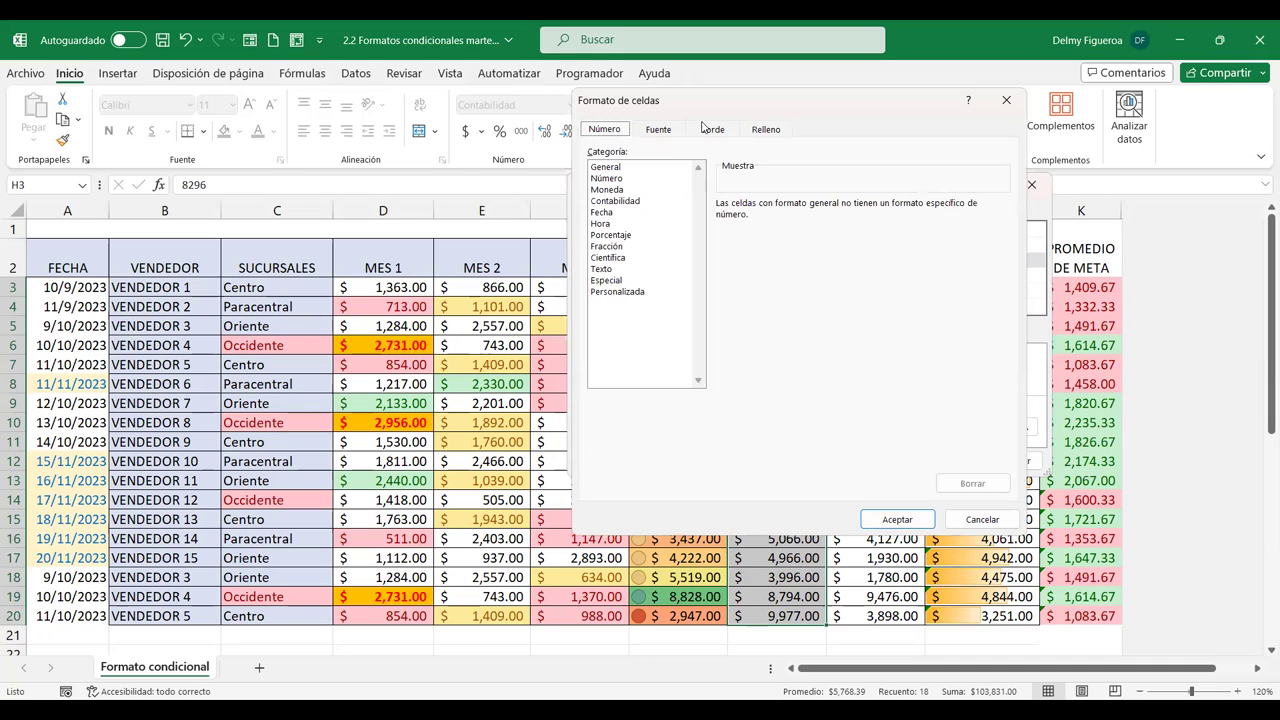
pyautogui.click(658, 130)
pyautogui.click(980, 522)
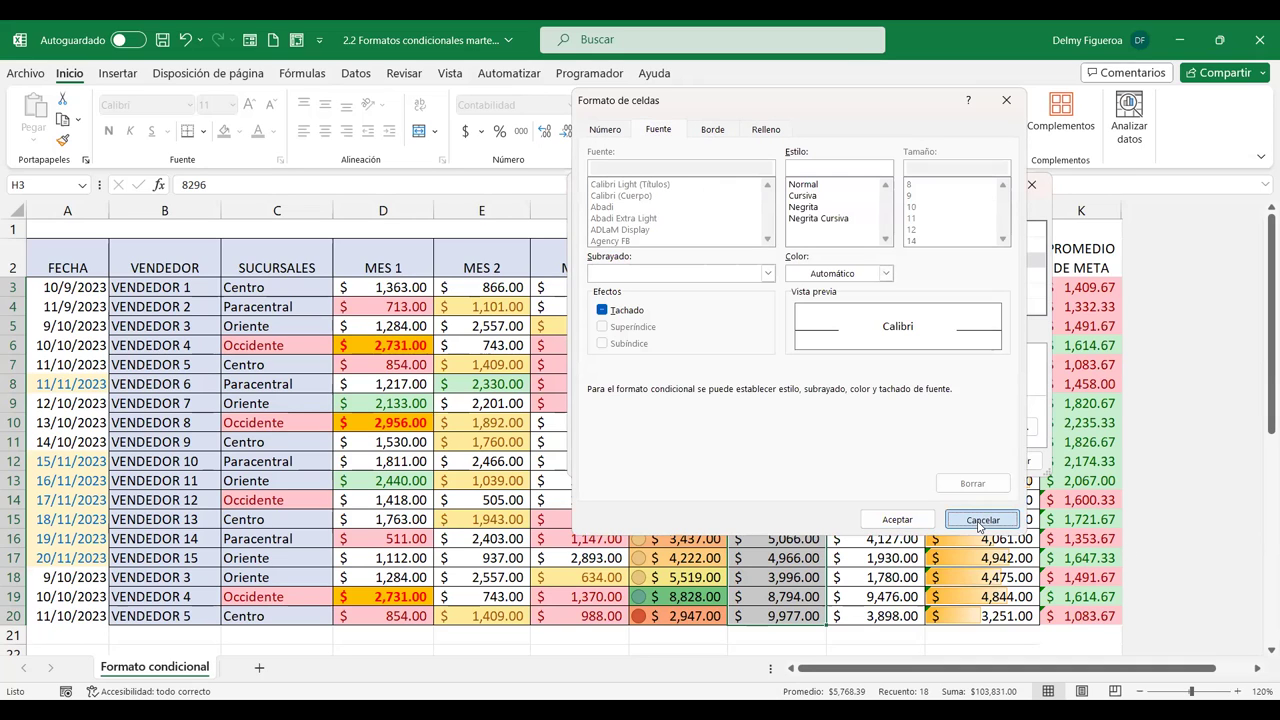
pyautogui.click(667, 277)
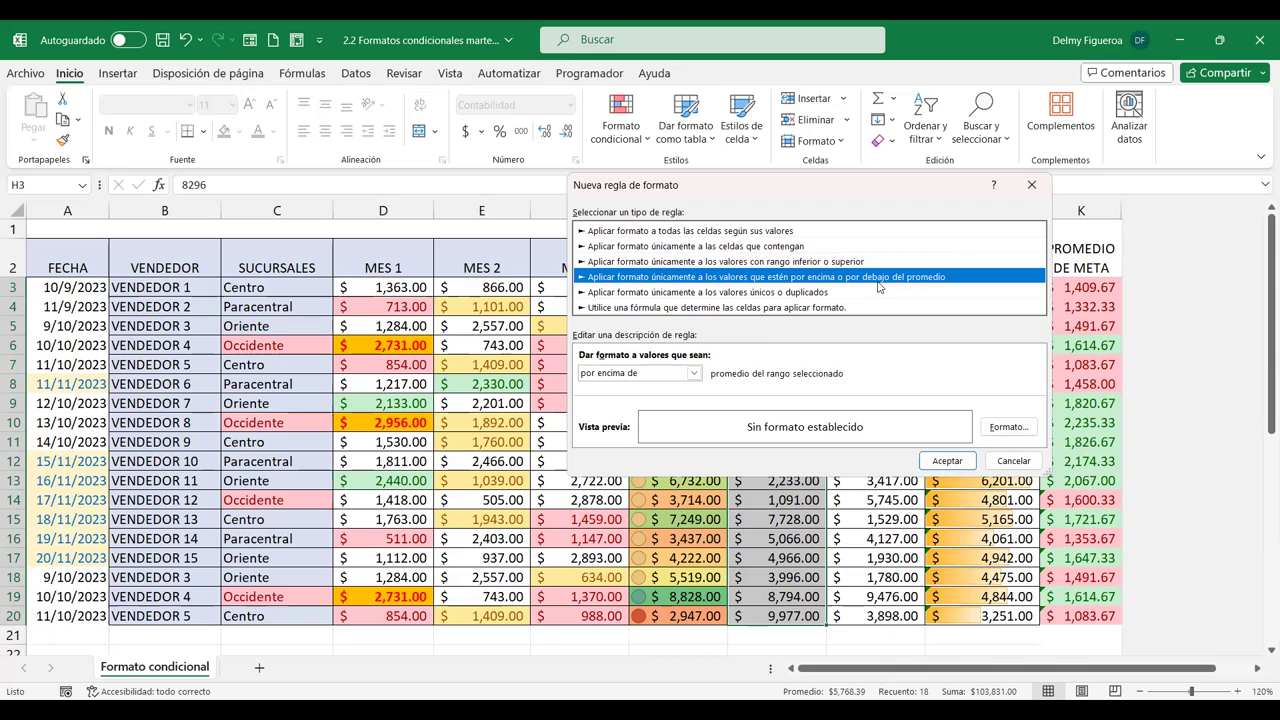
# - Review the above-average and duplicate-value options, then switch to a formula rule and click its box
pyautogui.click(695, 374)
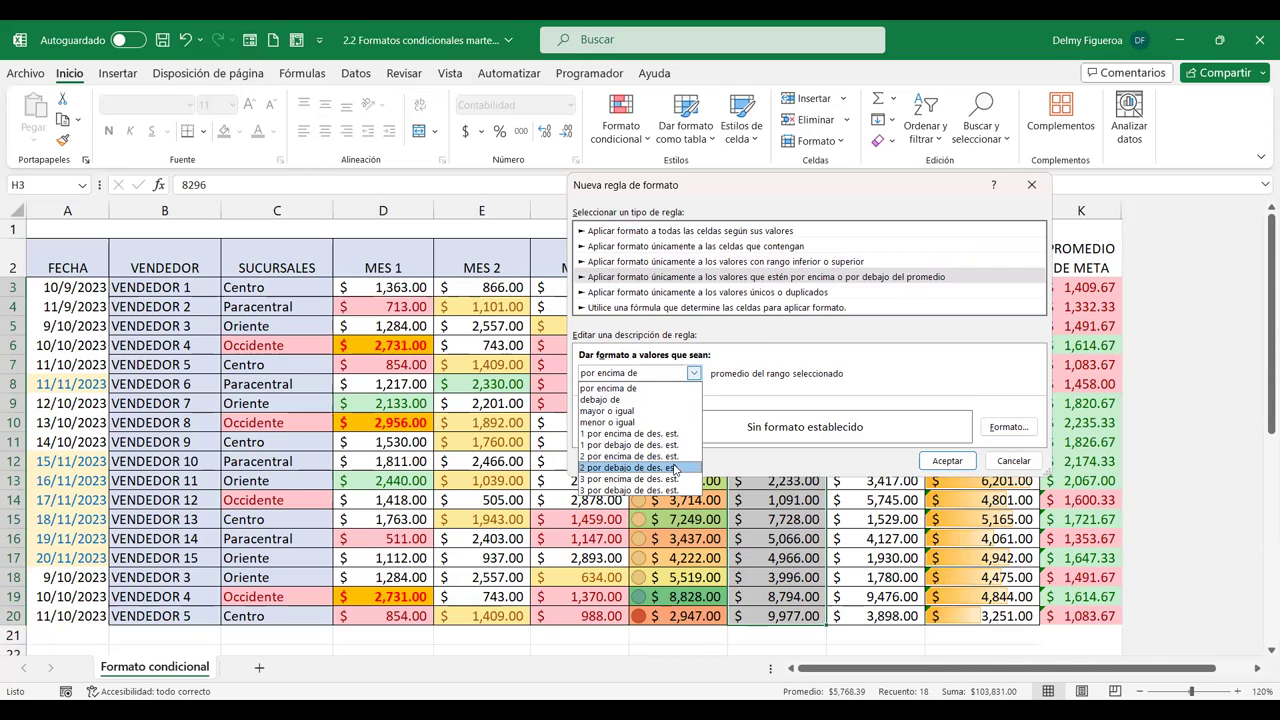
pyautogui.click(790, 343)
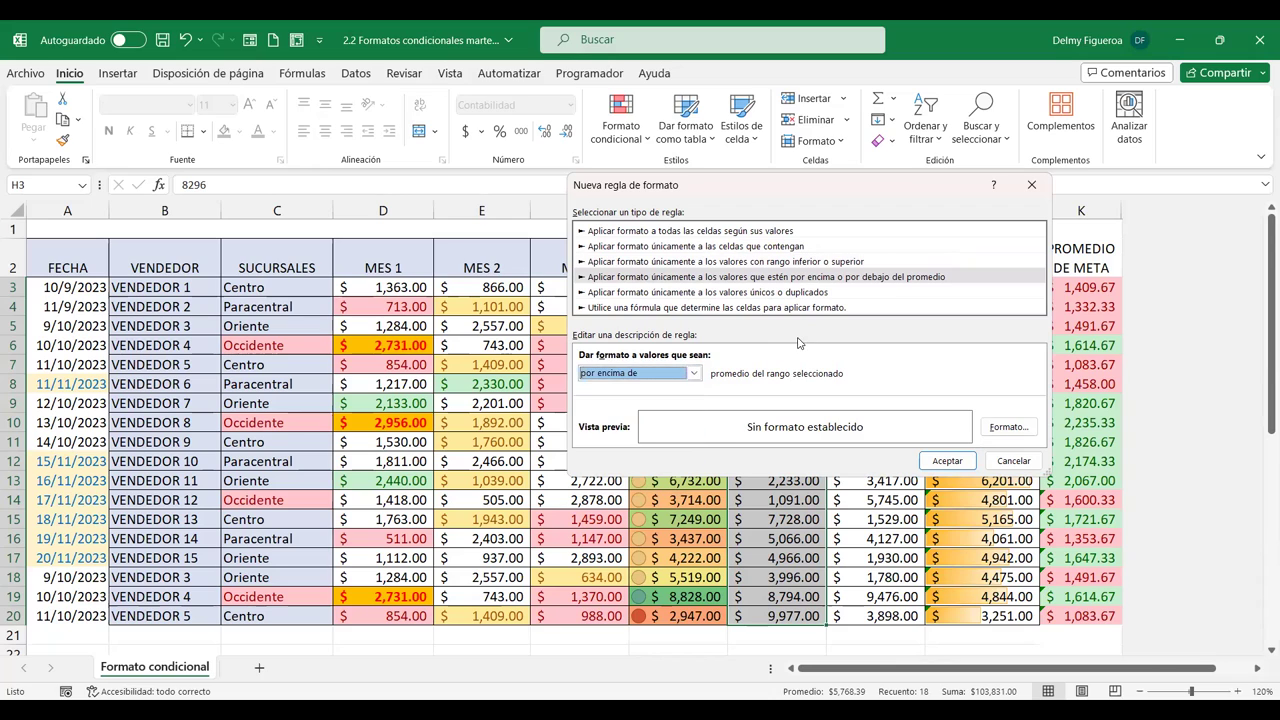
pyautogui.click(636, 293)
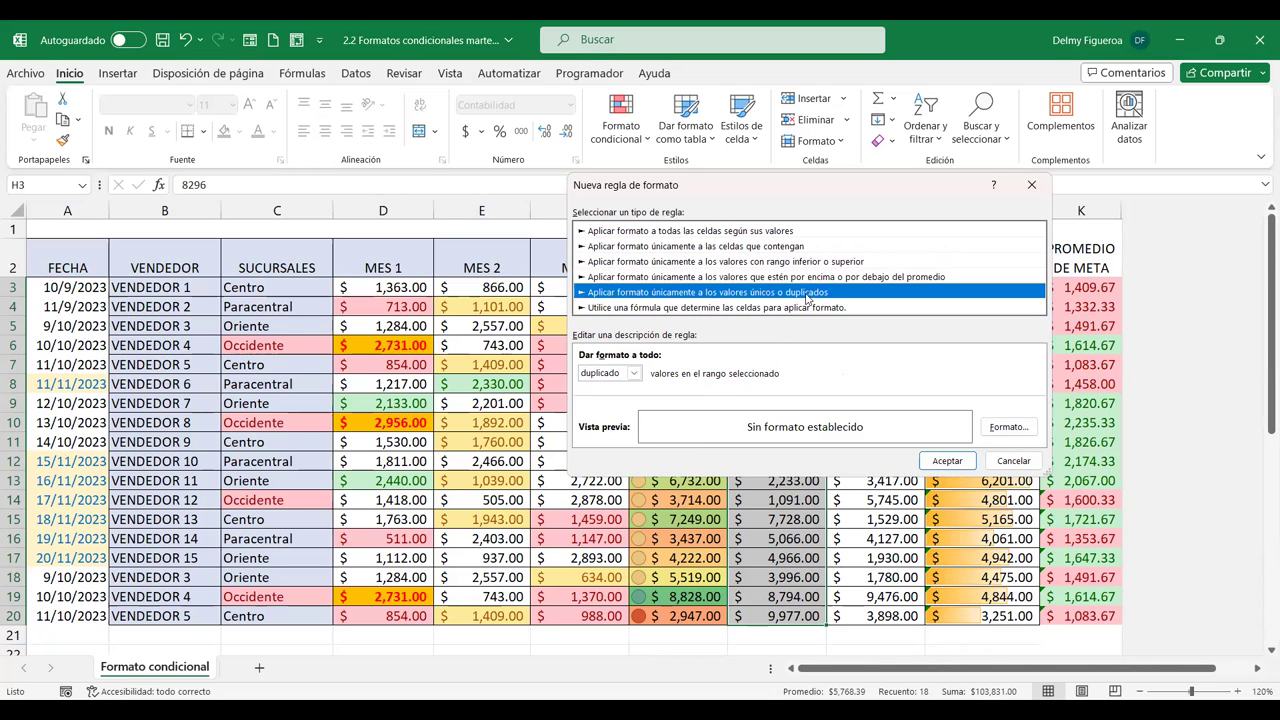
pyautogui.click(634, 374)
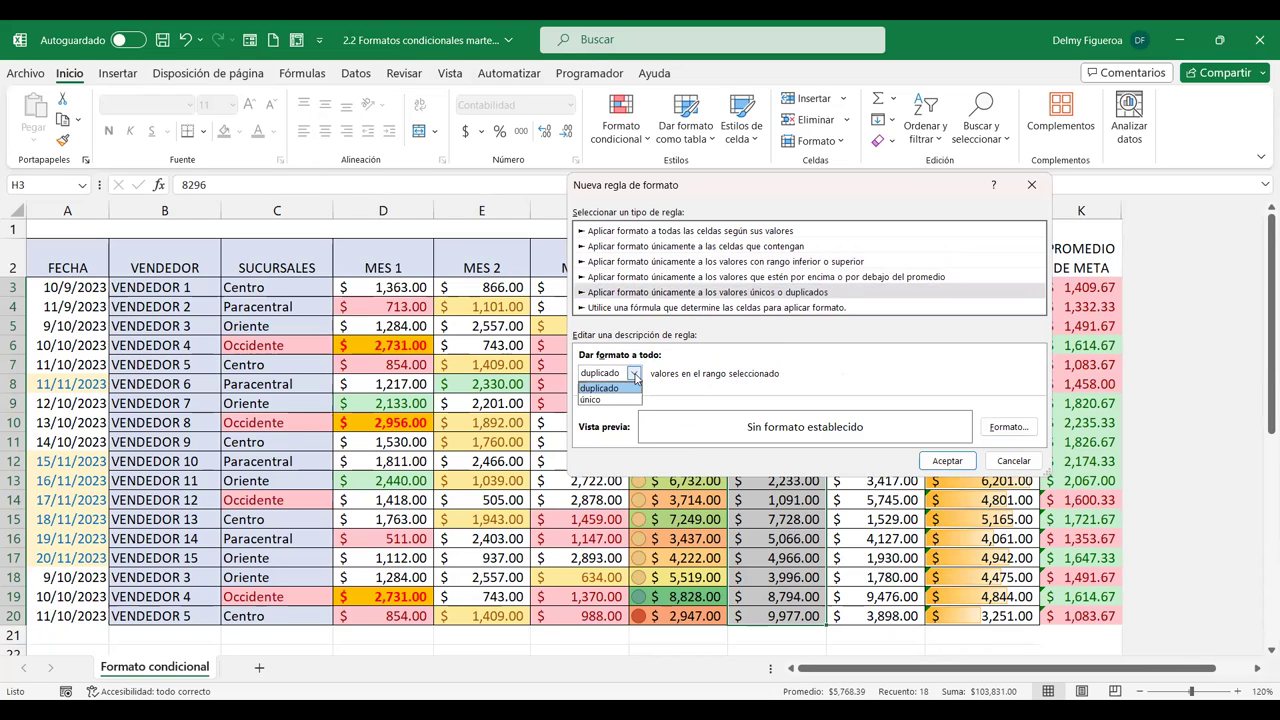
pyautogui.click(747, 341)
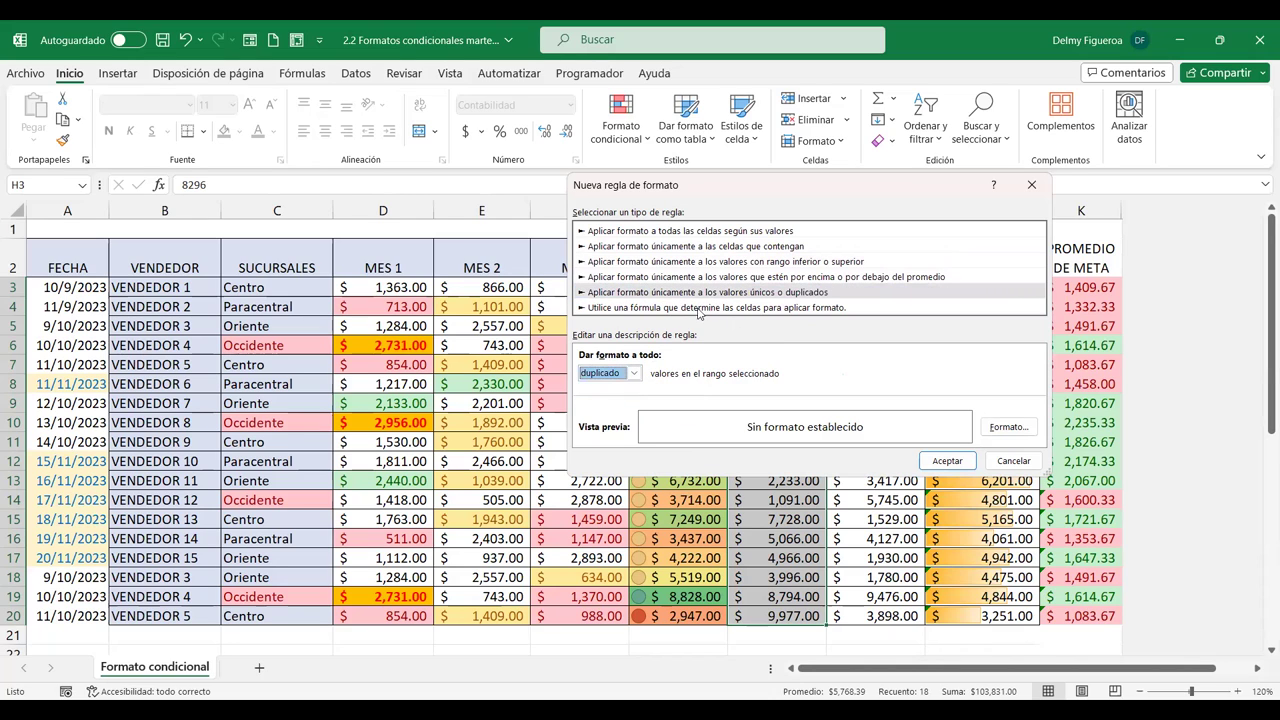
pyautogui.click(648, 308)
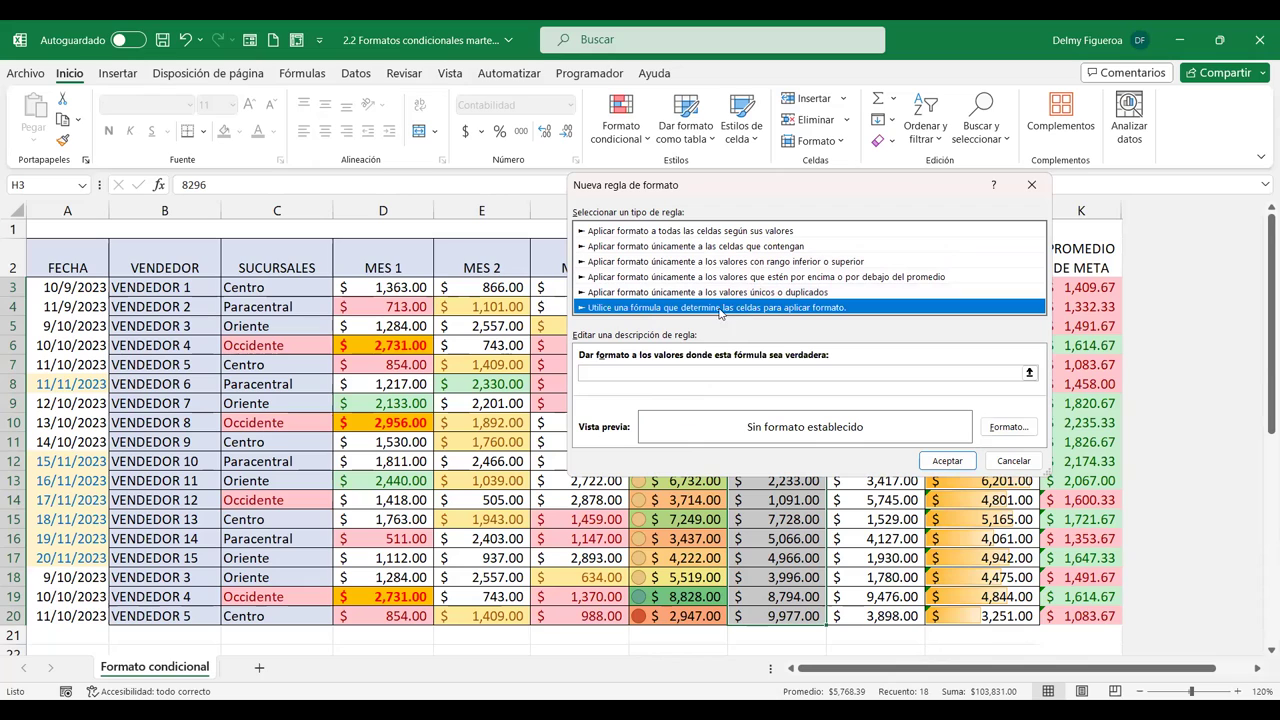
pyautogui.click(829, 378)
# - Cancel the unfinished rule and select the MES 5 amounts H3:H20
pyautogui.click(1015, 459)
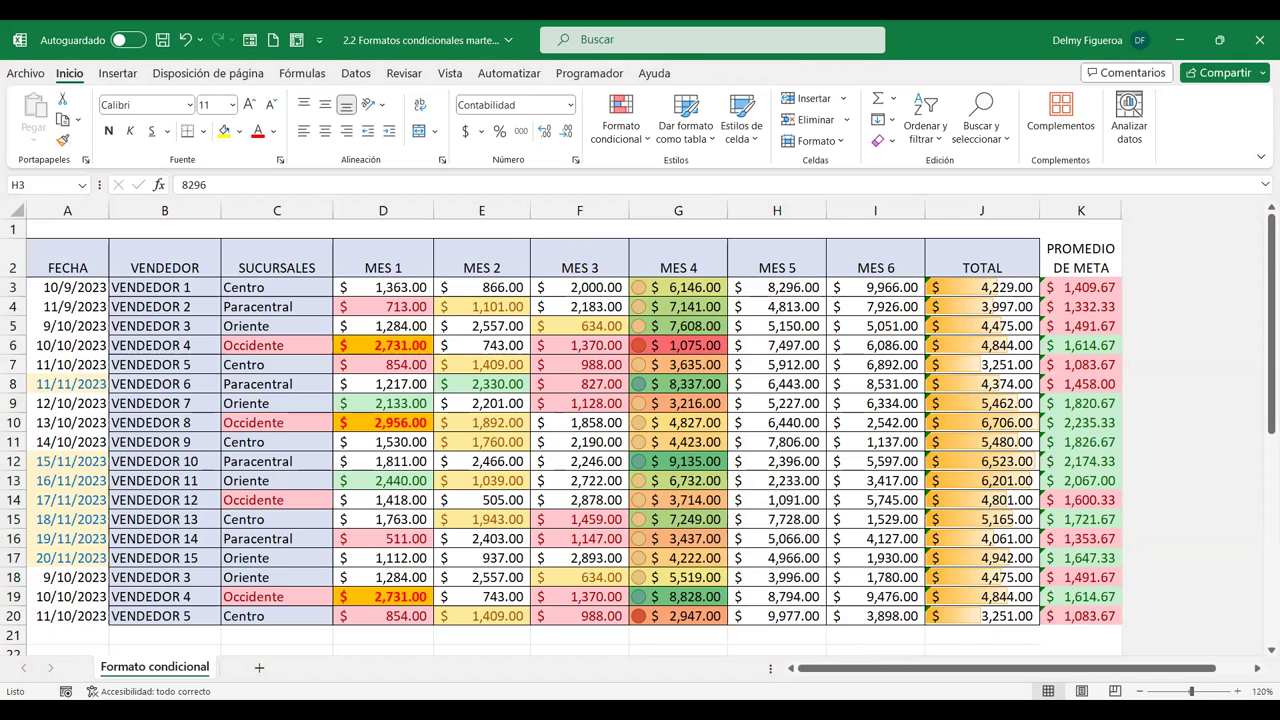
pyautogui.hotkey('ctrl', 'shift', 'Down')
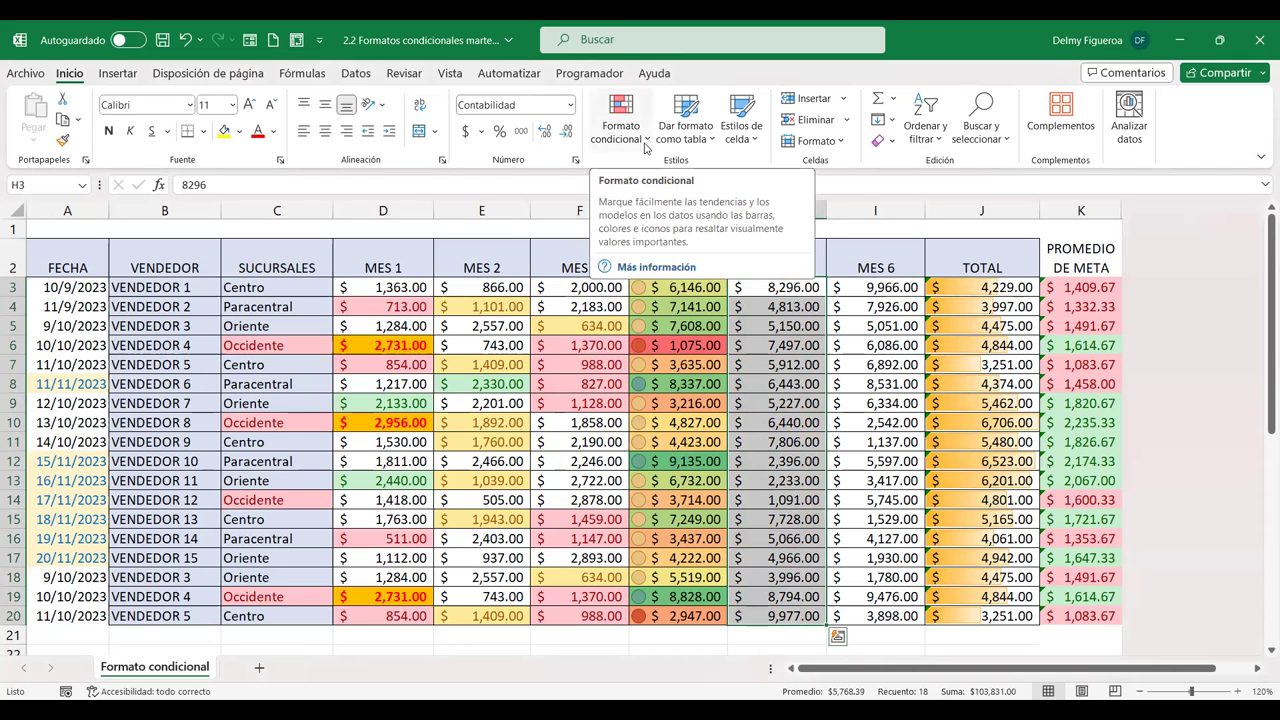
# - Open a new formula-based rule and move its dialog aside to uncover column H
pyautogui.click(645, 148)
pyautogui.click(645, 148)
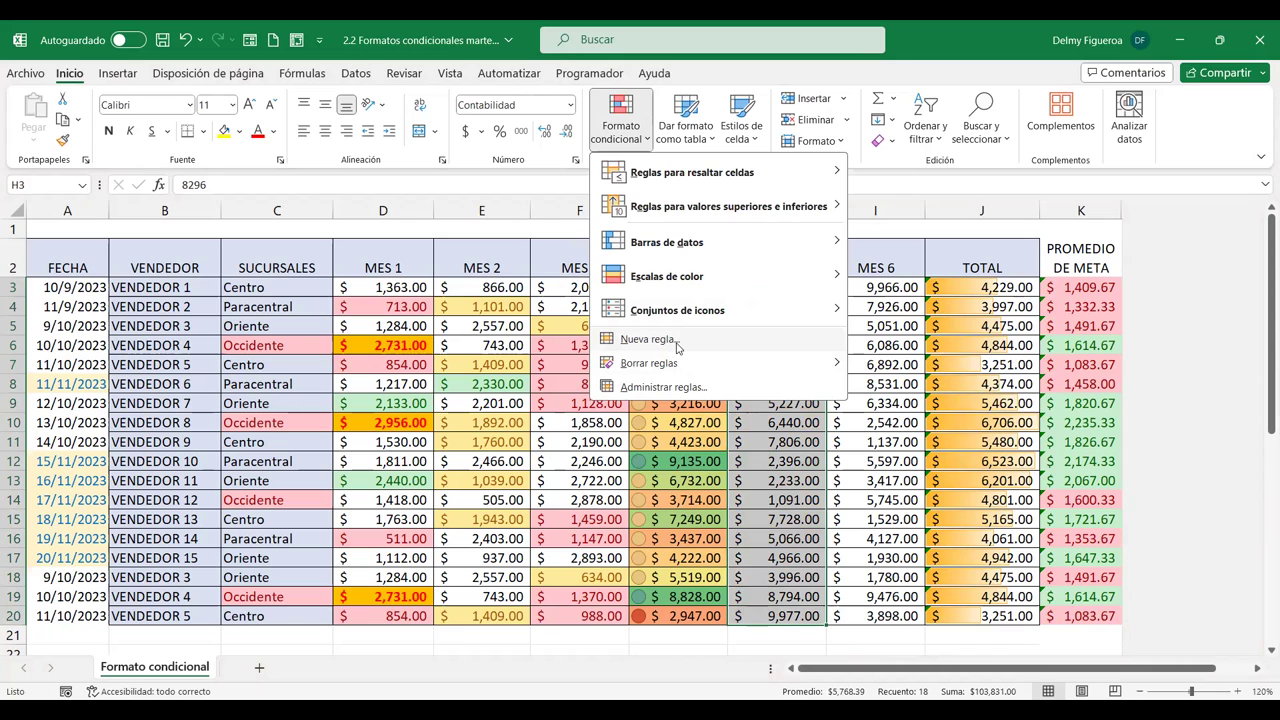
pyautogui.click(678, 342)
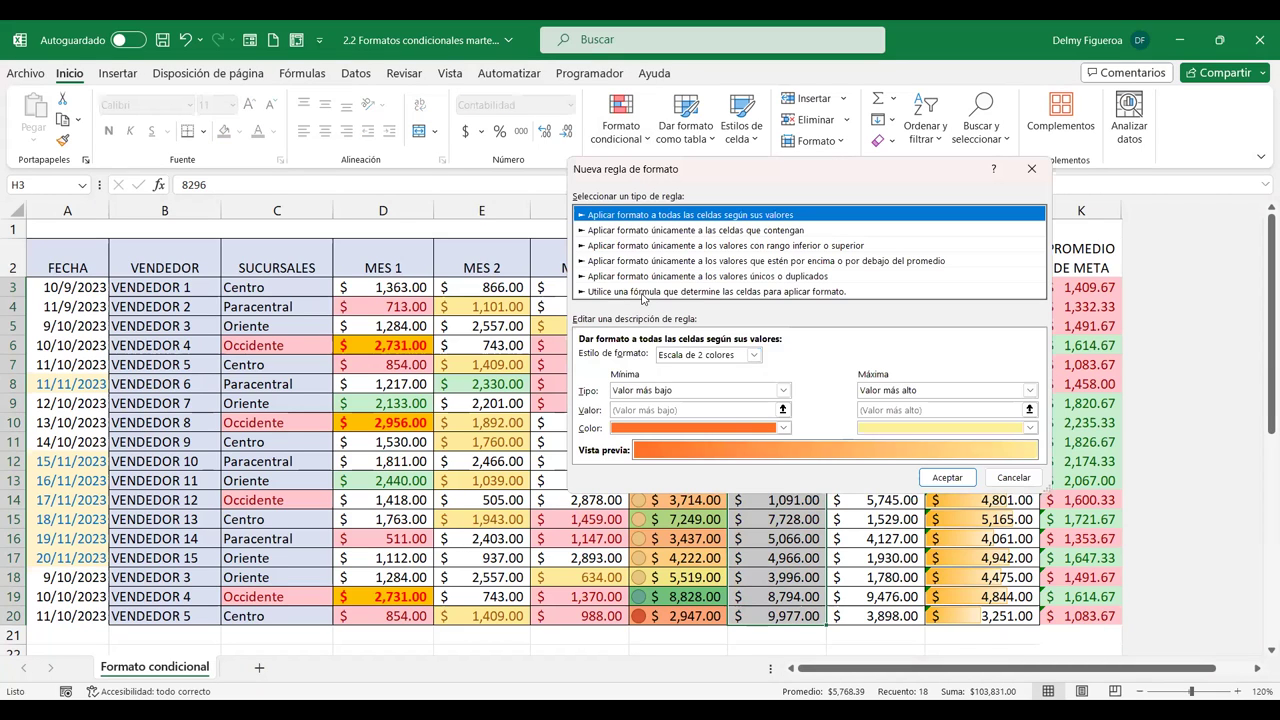
pyautogui.click(709, 292)
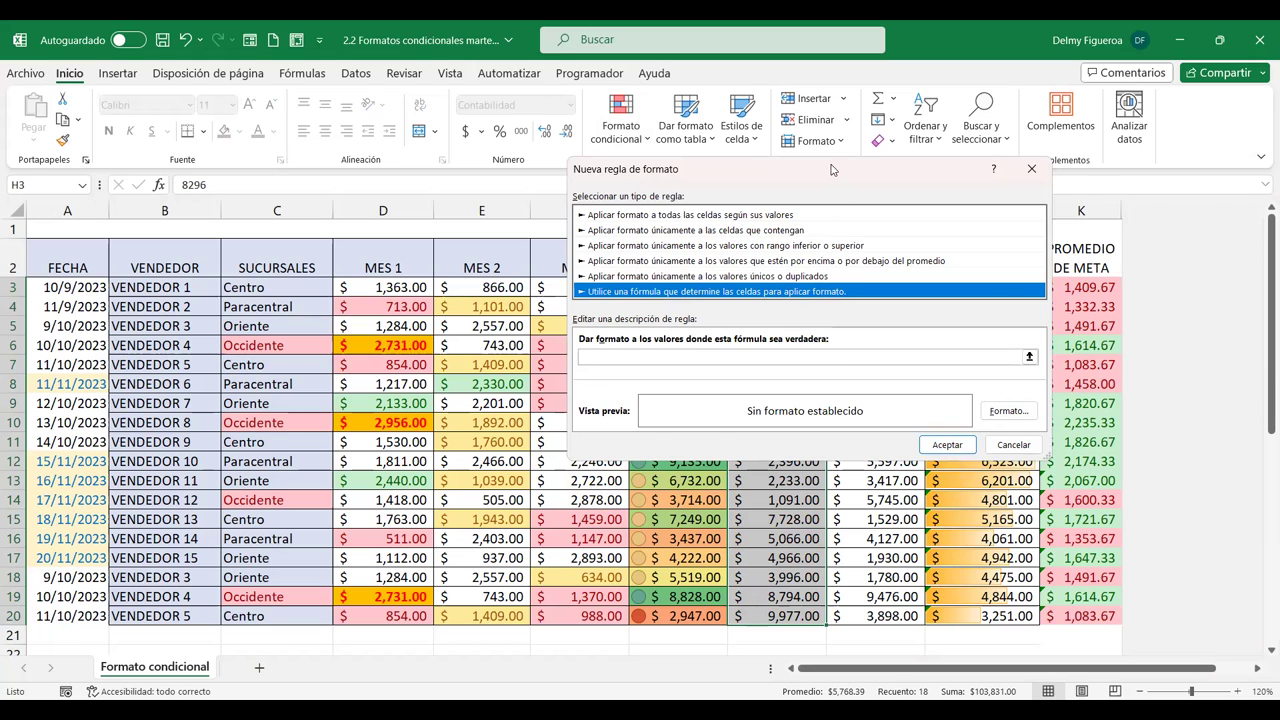
pyautogui.moveTo(830, 169); pyautogui.dragTo(425, 167)
# - Enter the formula =$H$3>=9000
pyautogui.click(366, 352)
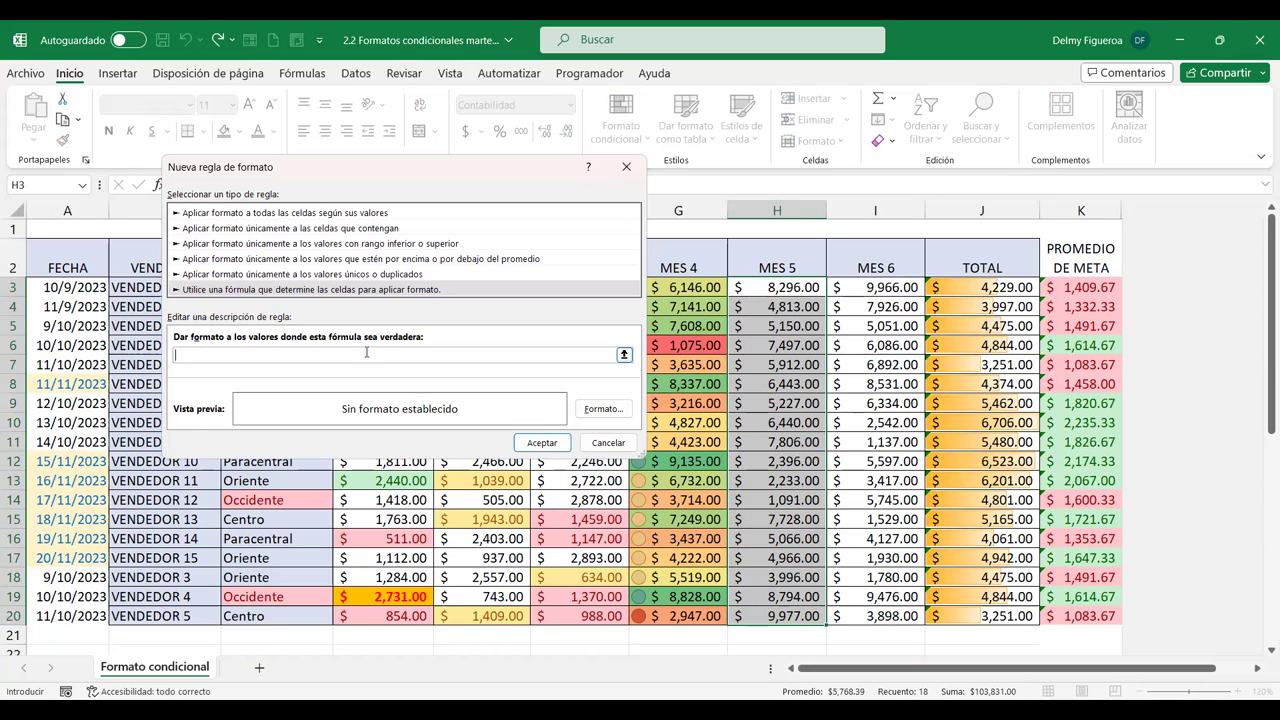
pyautogui.write('=')
pyautogui.click(786, 289)
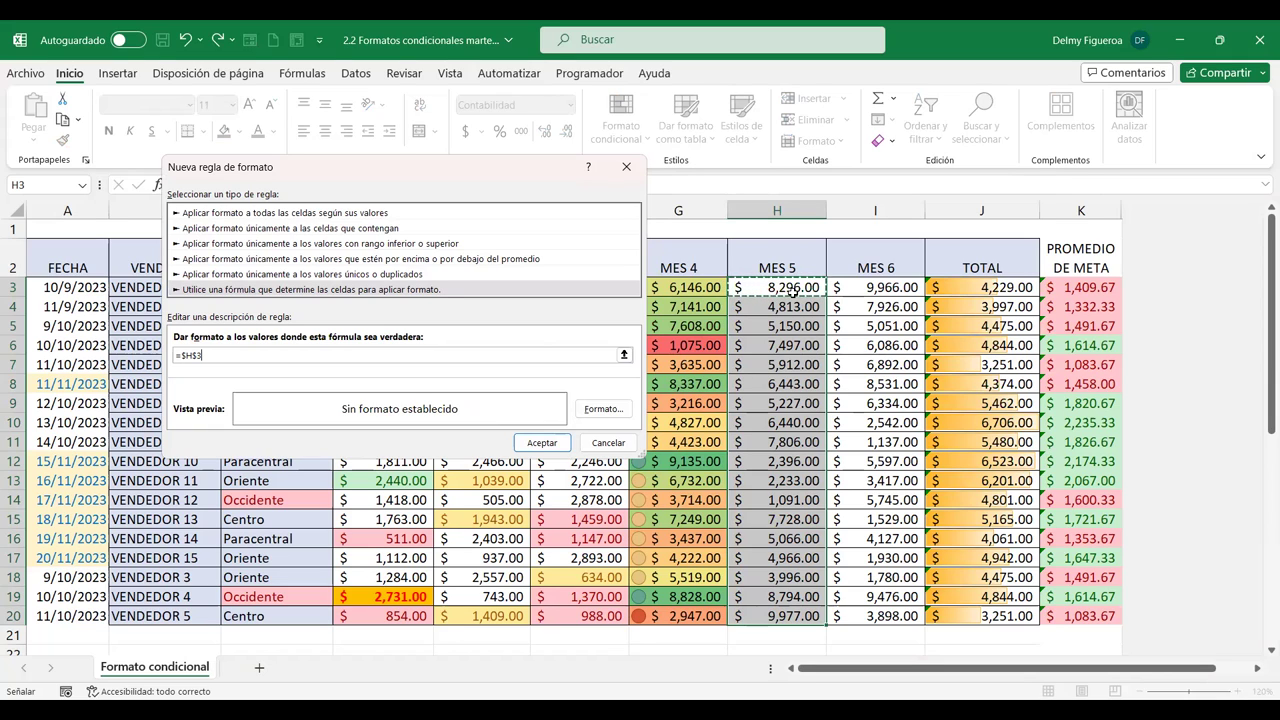
pyautogui.write('>')
pyautogui.write('=')
pyautogui.write('9000')
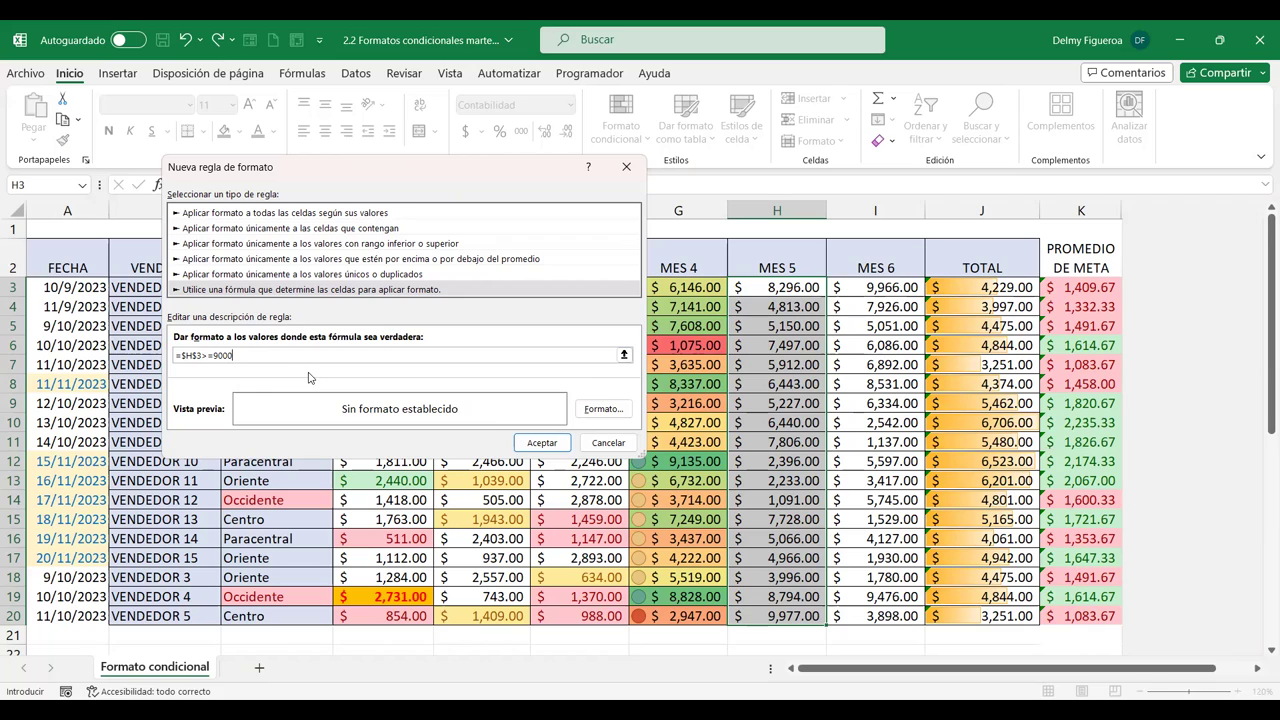
# - Set the rule's format to a light blue, two-colour horizontal gradient fill
pyautogui.click(617, 413)
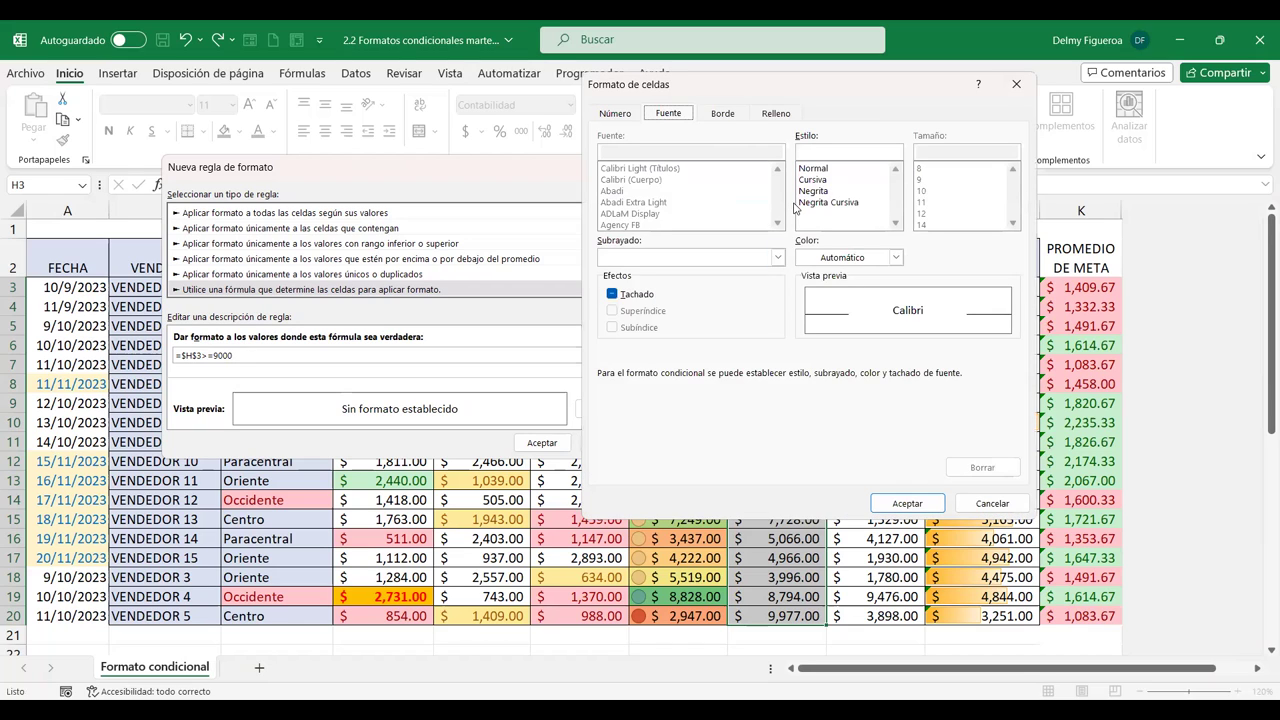
pyautogui.click(777, 113)
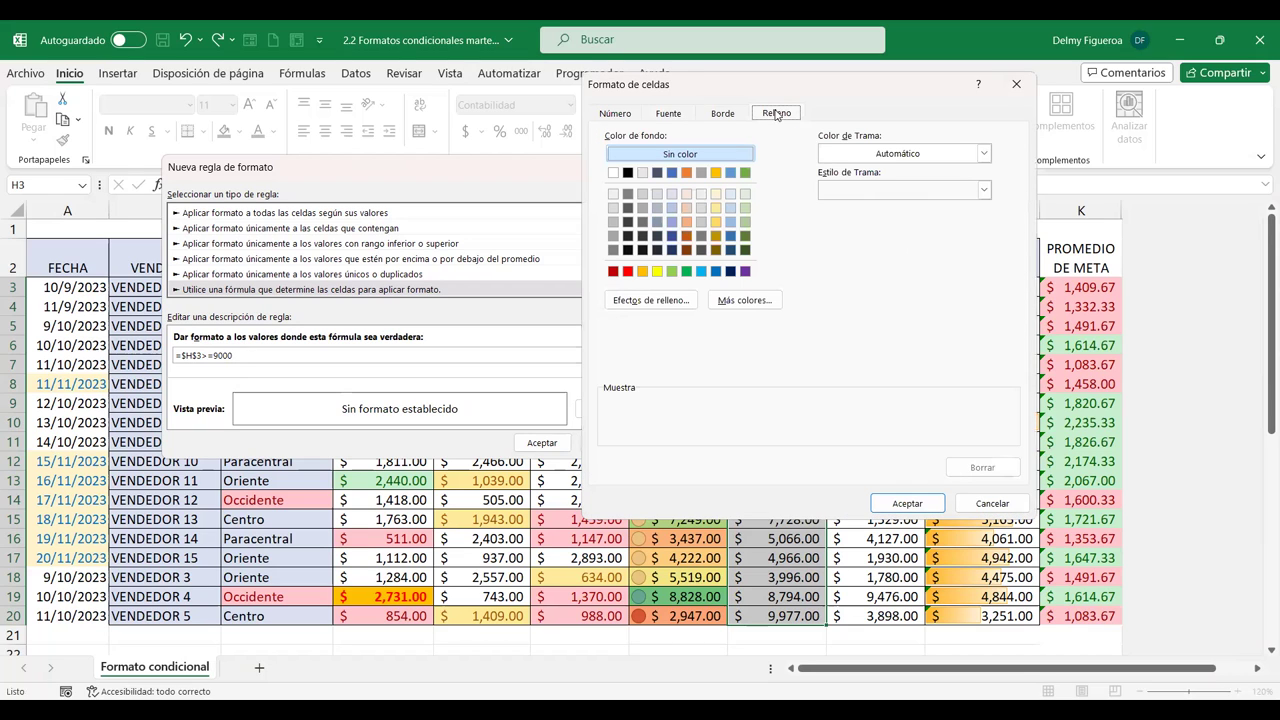
pyautogui.click(729, 201)
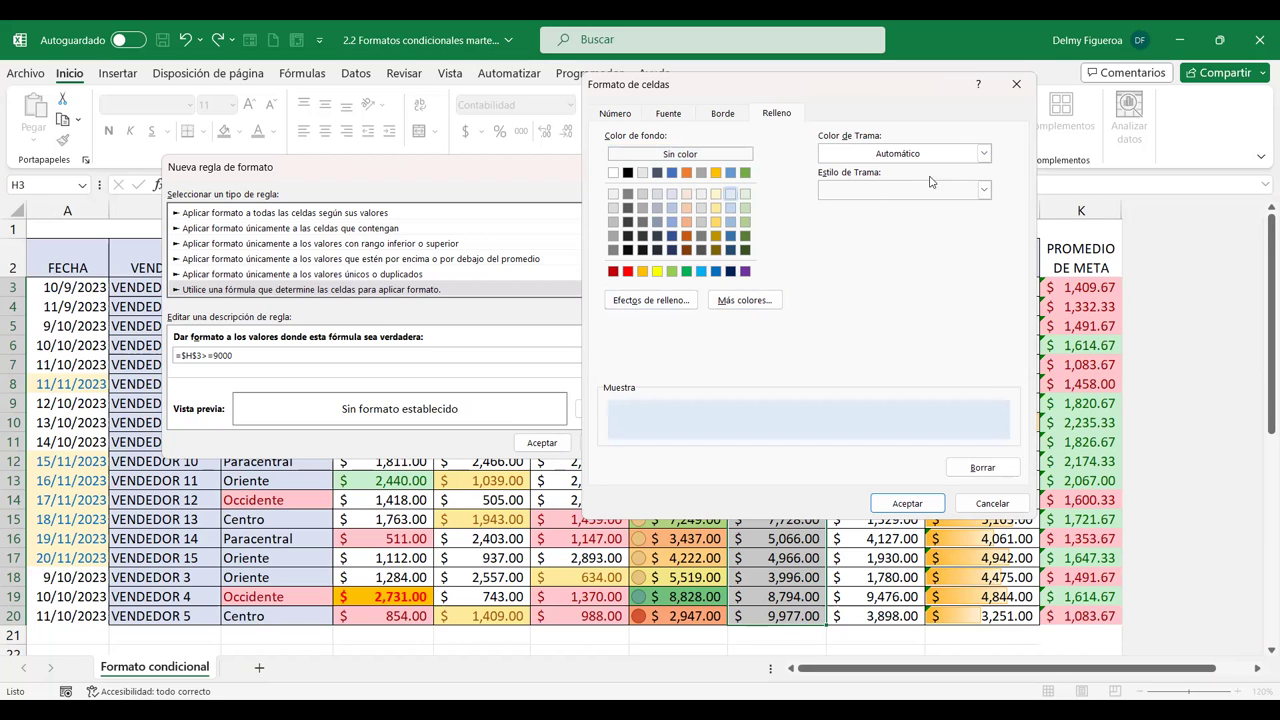
pyautogui.click(648, 302)
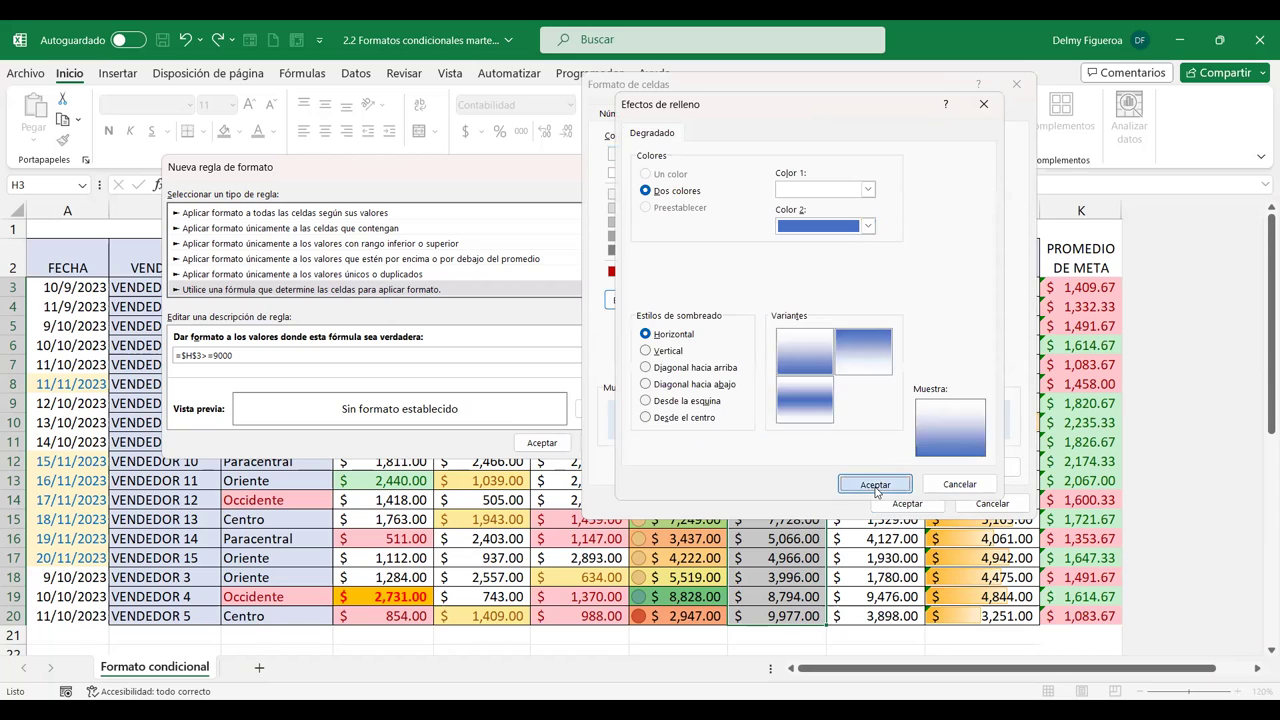
pyautogui.click(875, 485)
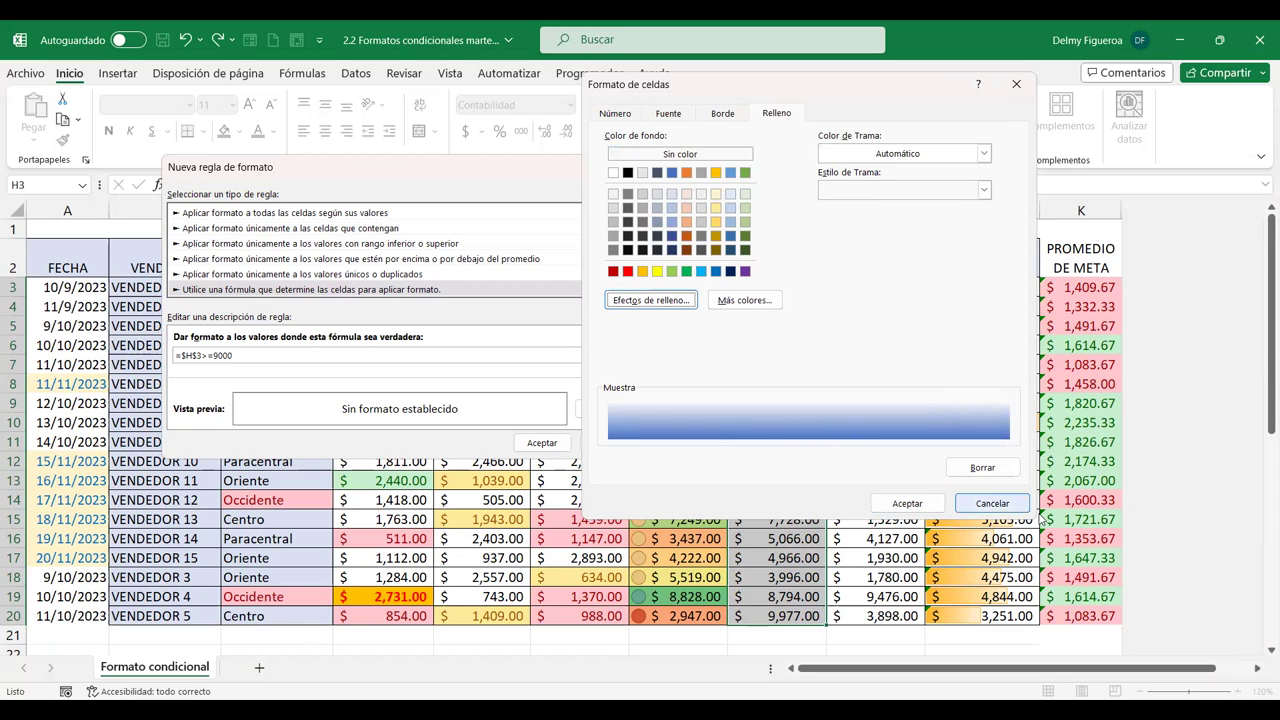
pyautogui.click(908, 504)
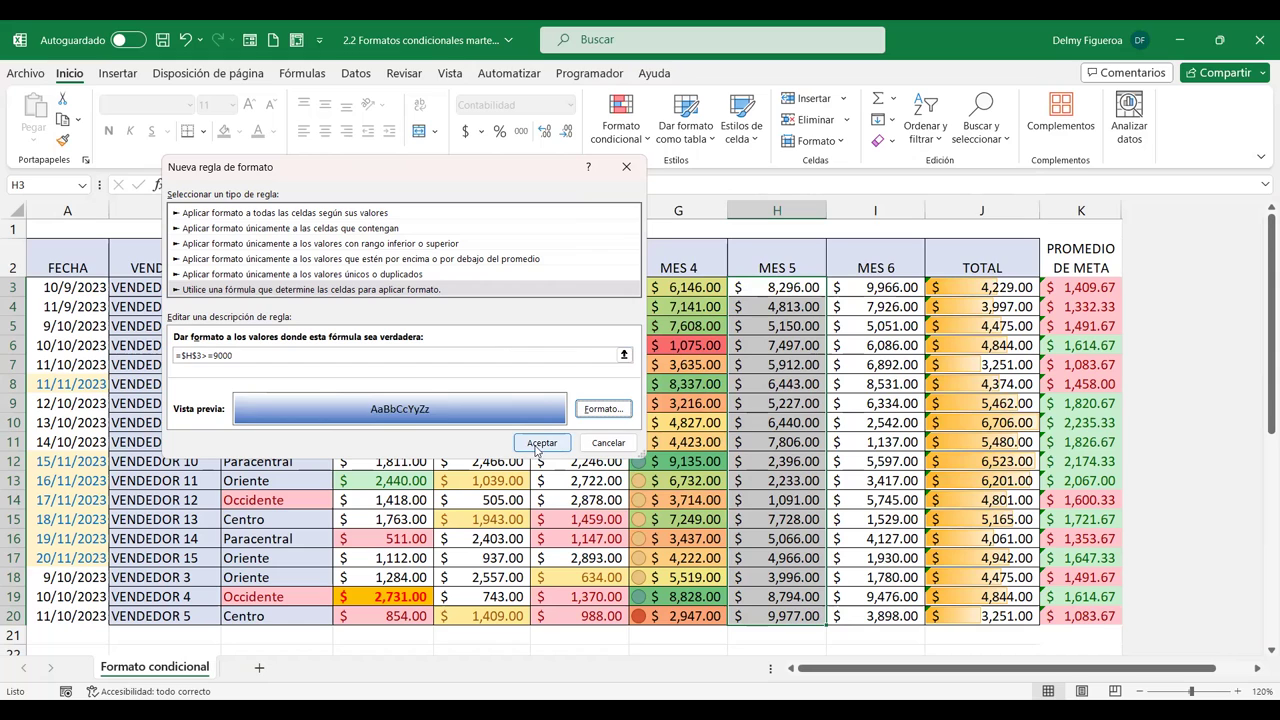
# - Save the =$H$3>=9000 rule and select it in the Conditional Formatting Rules Manager
pyautogui.press('Return')
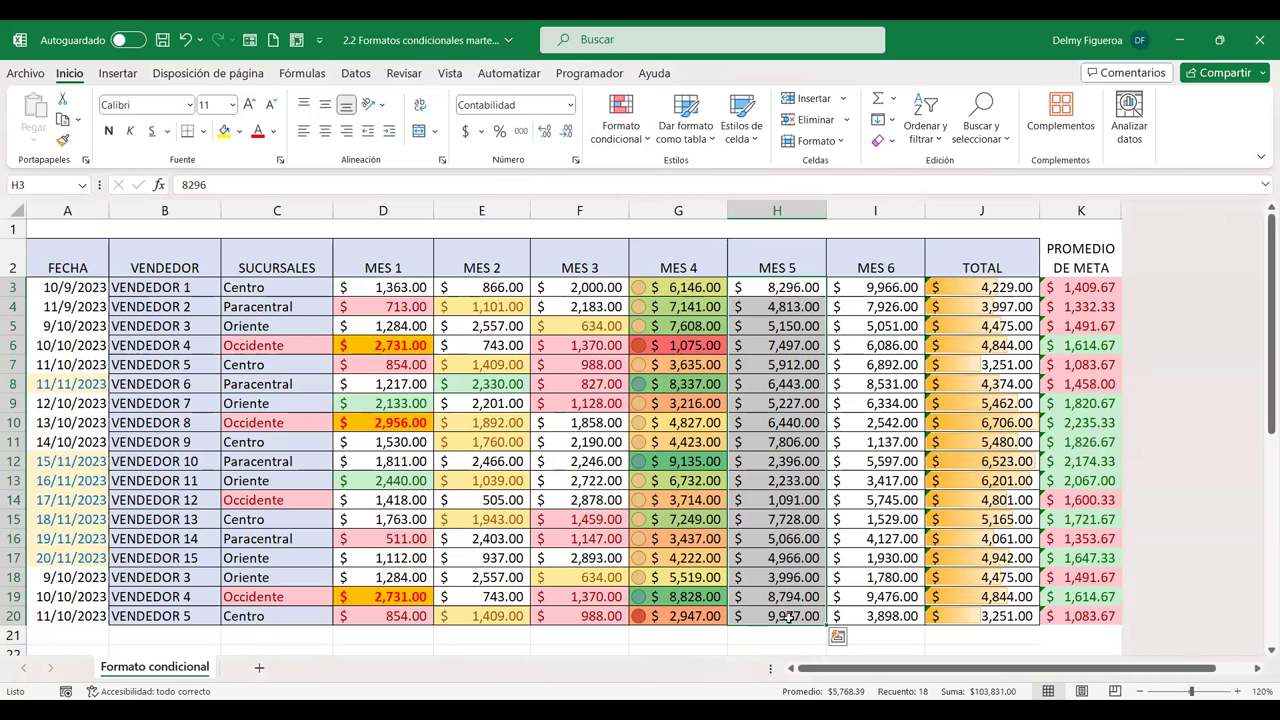
pyautogui.click(647, 142)
pyautogui.click(666, 388)
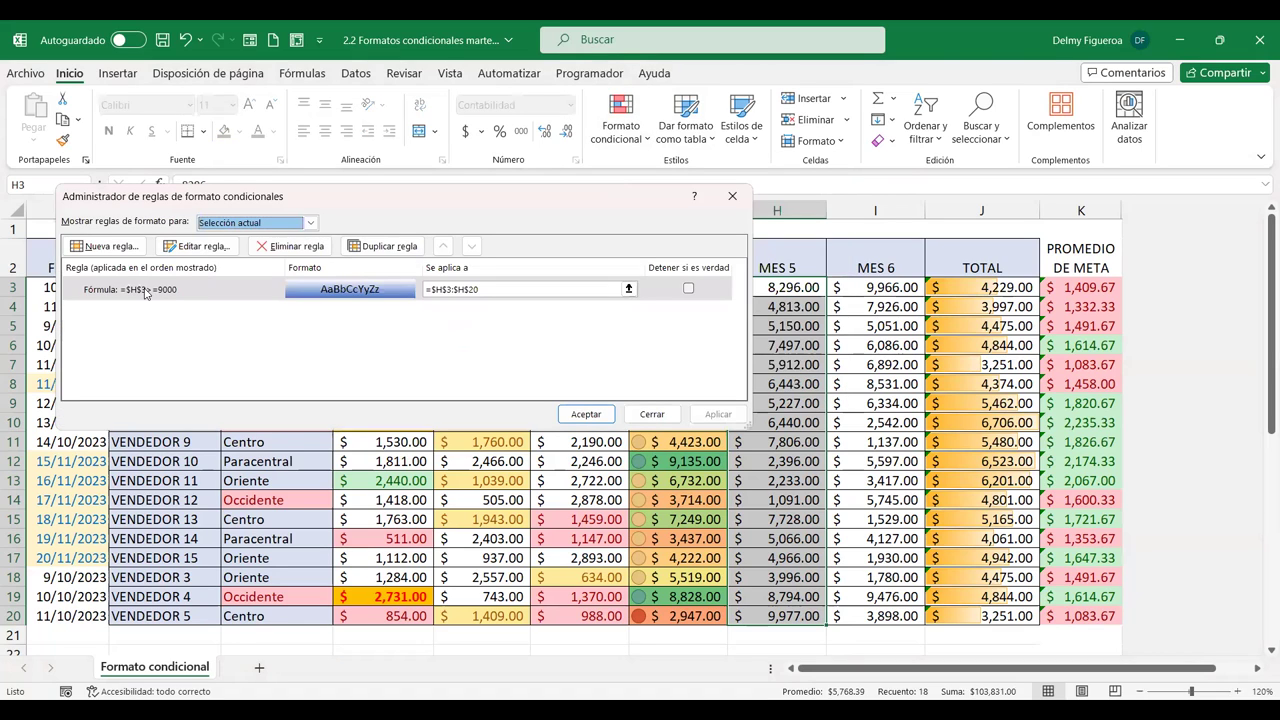
pyautogui.click(150, 290)
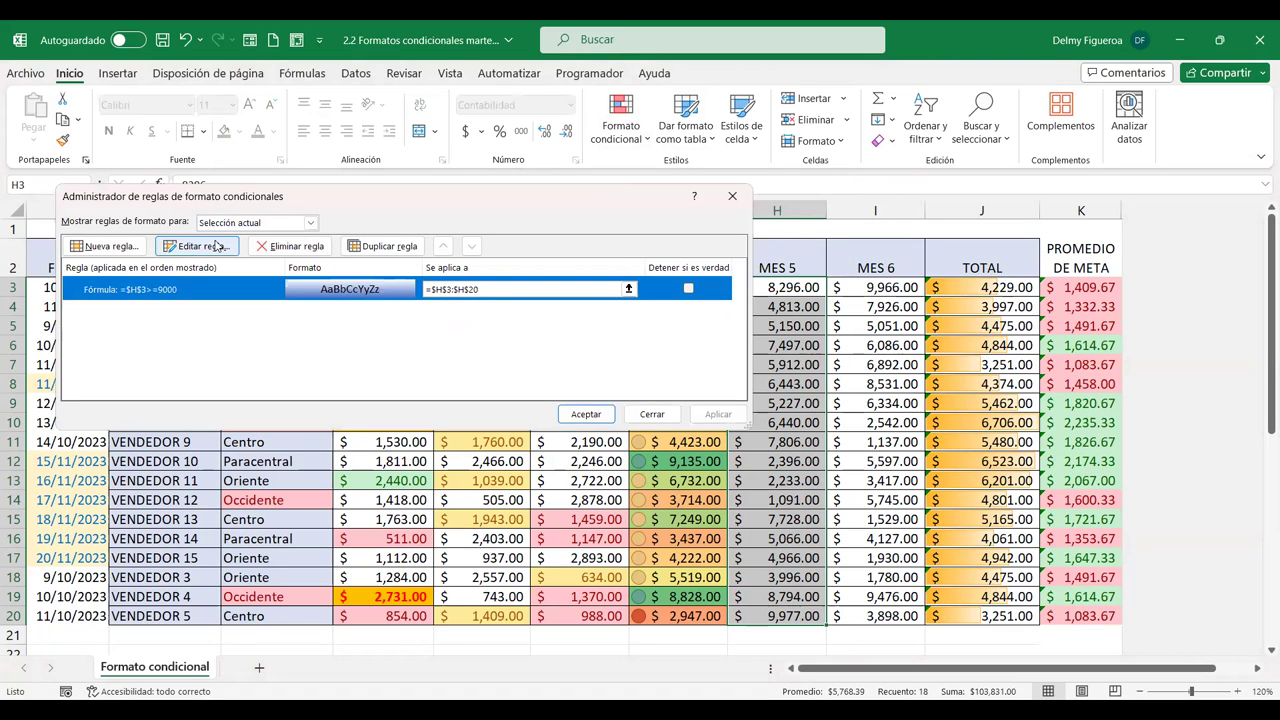
# - Change the rule formula to =H3>=9000, apply it, and select H3:H20
pyautogui.click(211, 249)
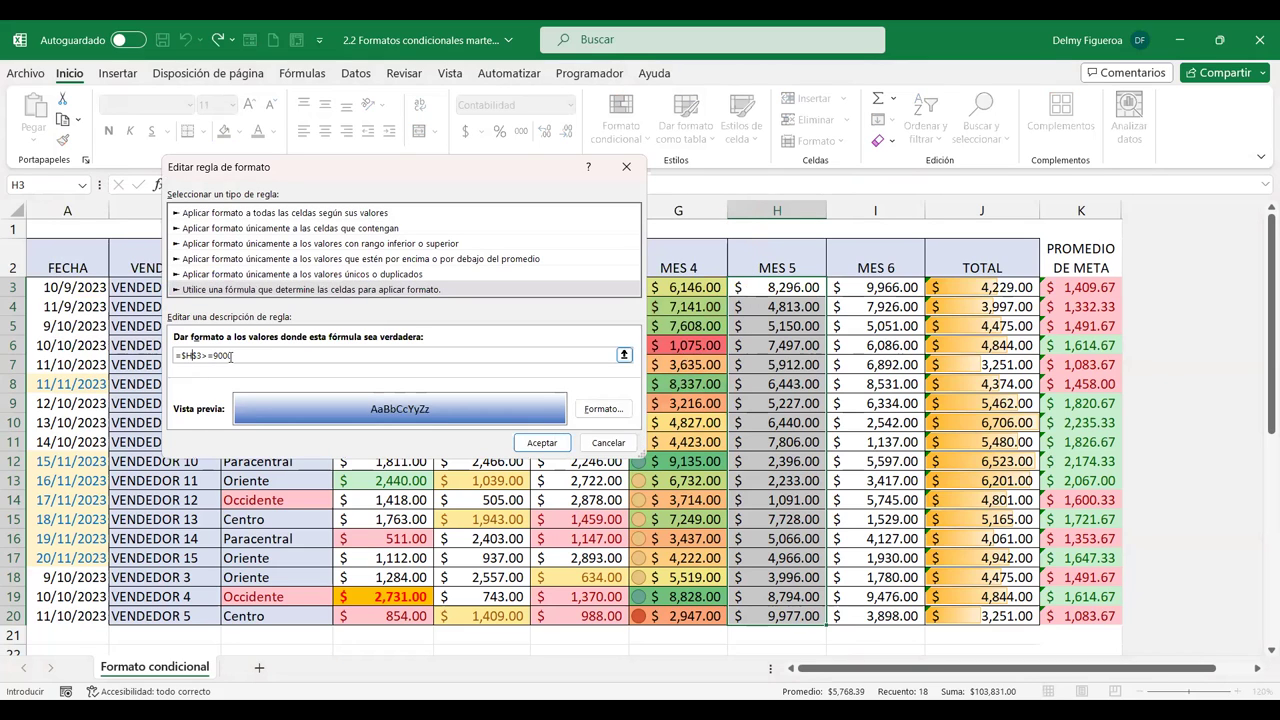
pyautogui.press('Left')
pyautogui.press('Left')
pyautogui.press('BackSpace')
pyautogui.press('BackSpace')
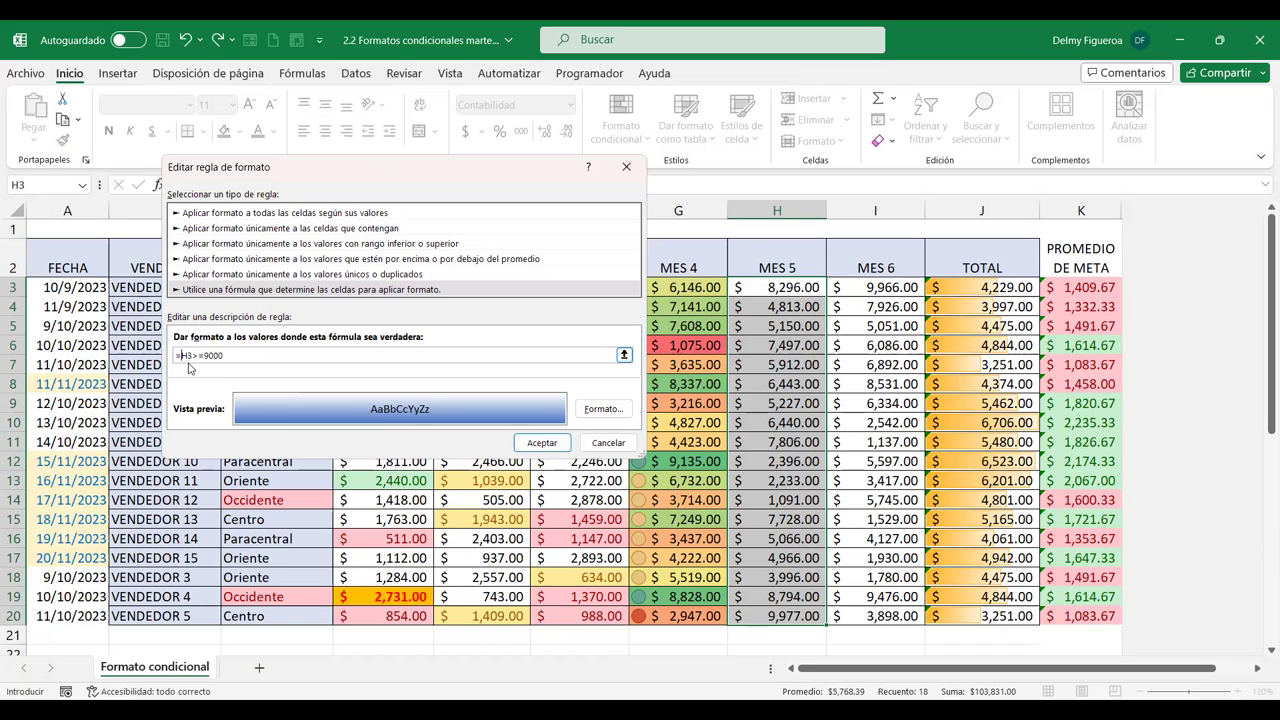
pyautogui.click(181, 358)
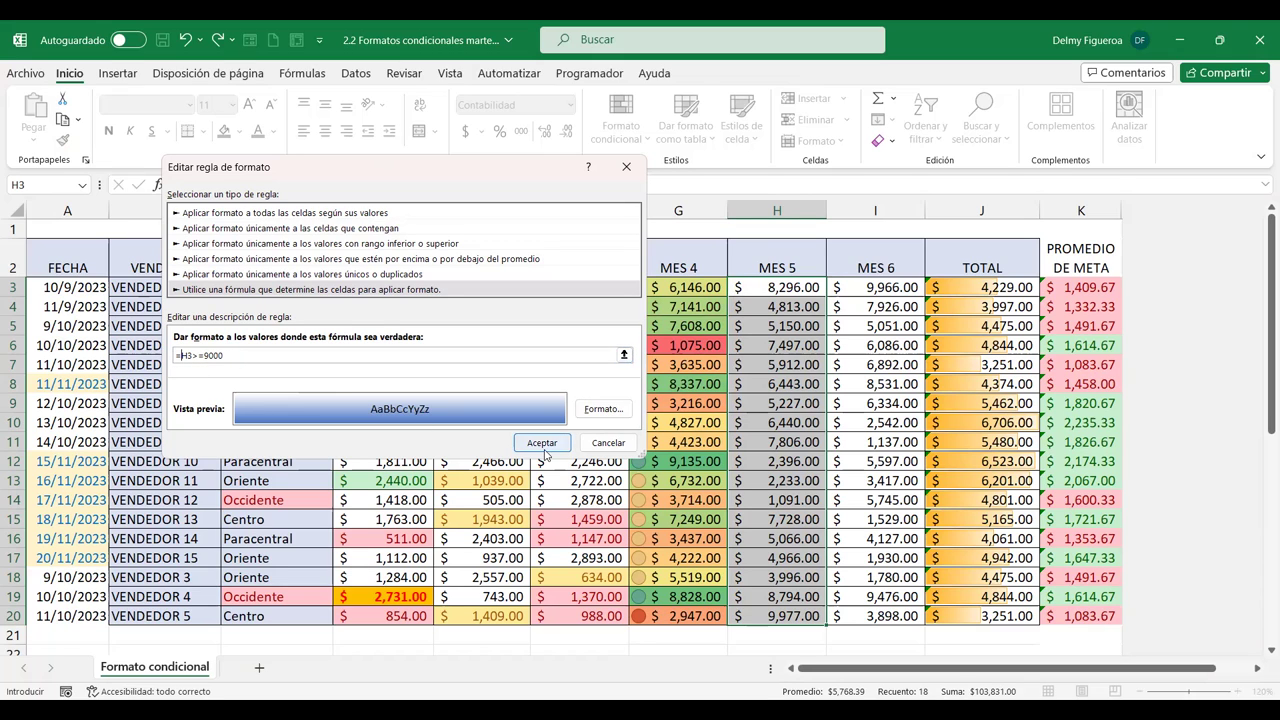
pyautogui.click(548, 444)
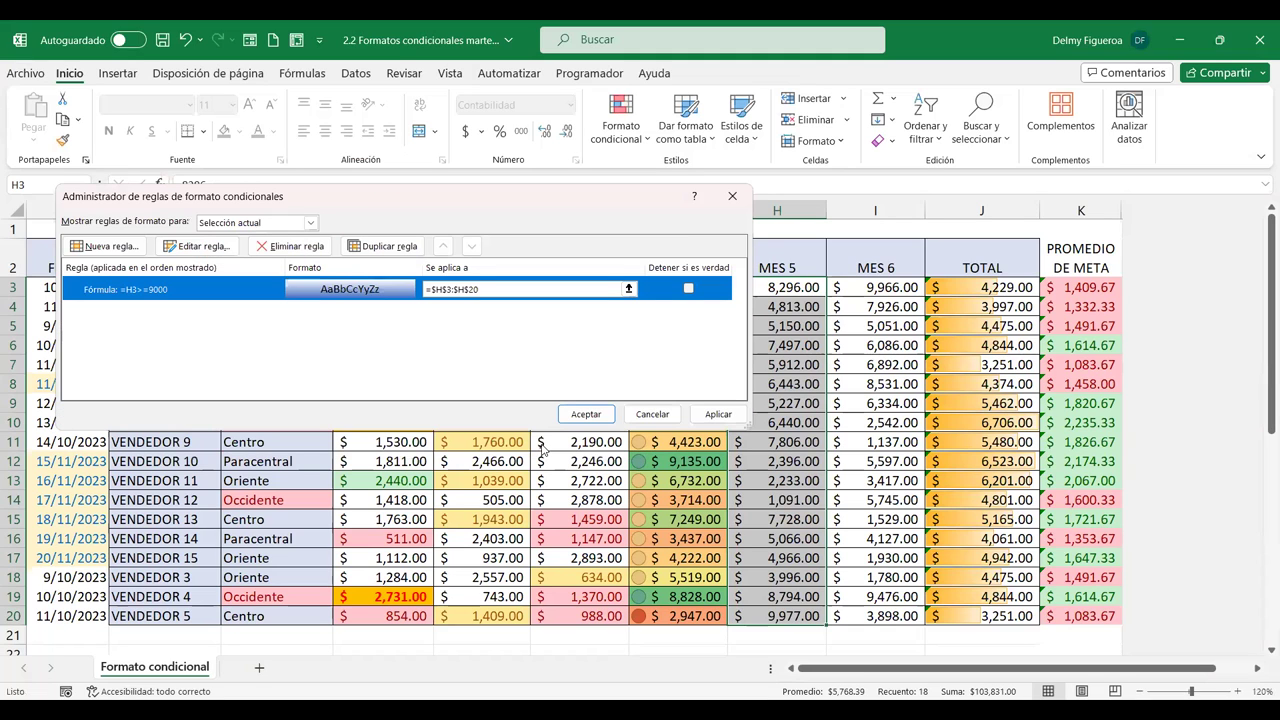
pyautogui.click(587, 414)
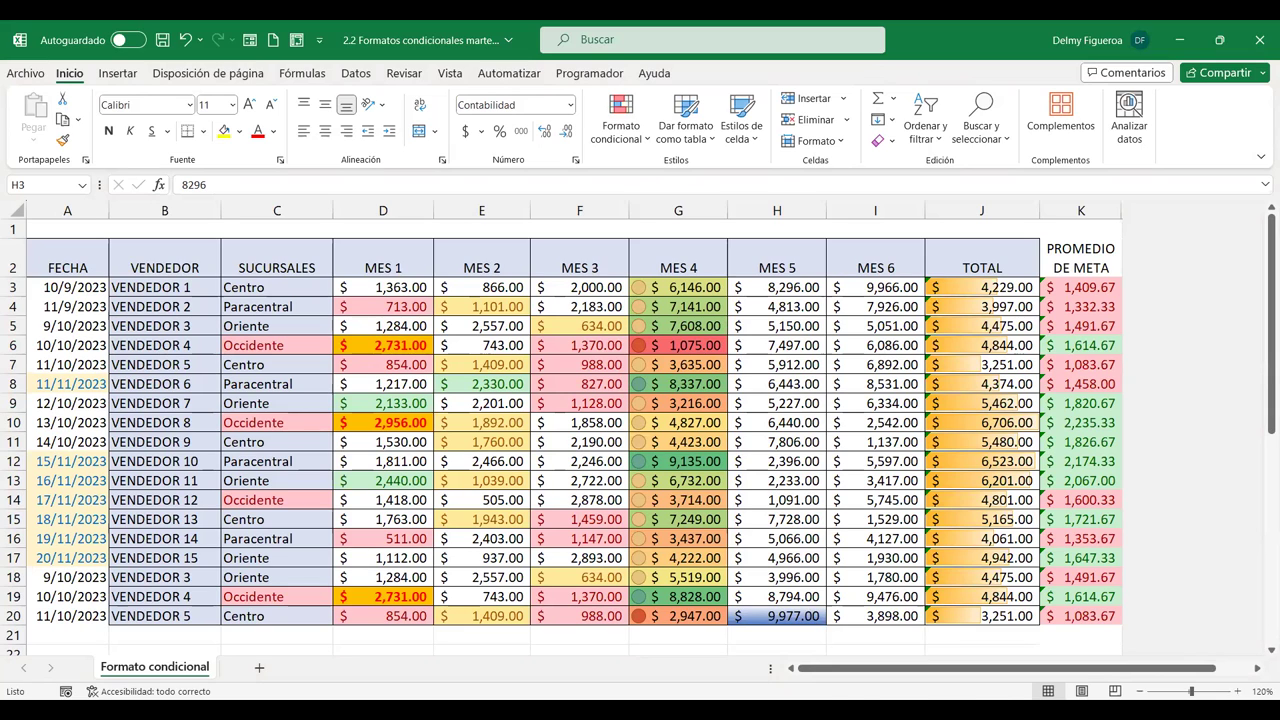
pyautogui.hotkey('ctrl', 'shift', 'Down')
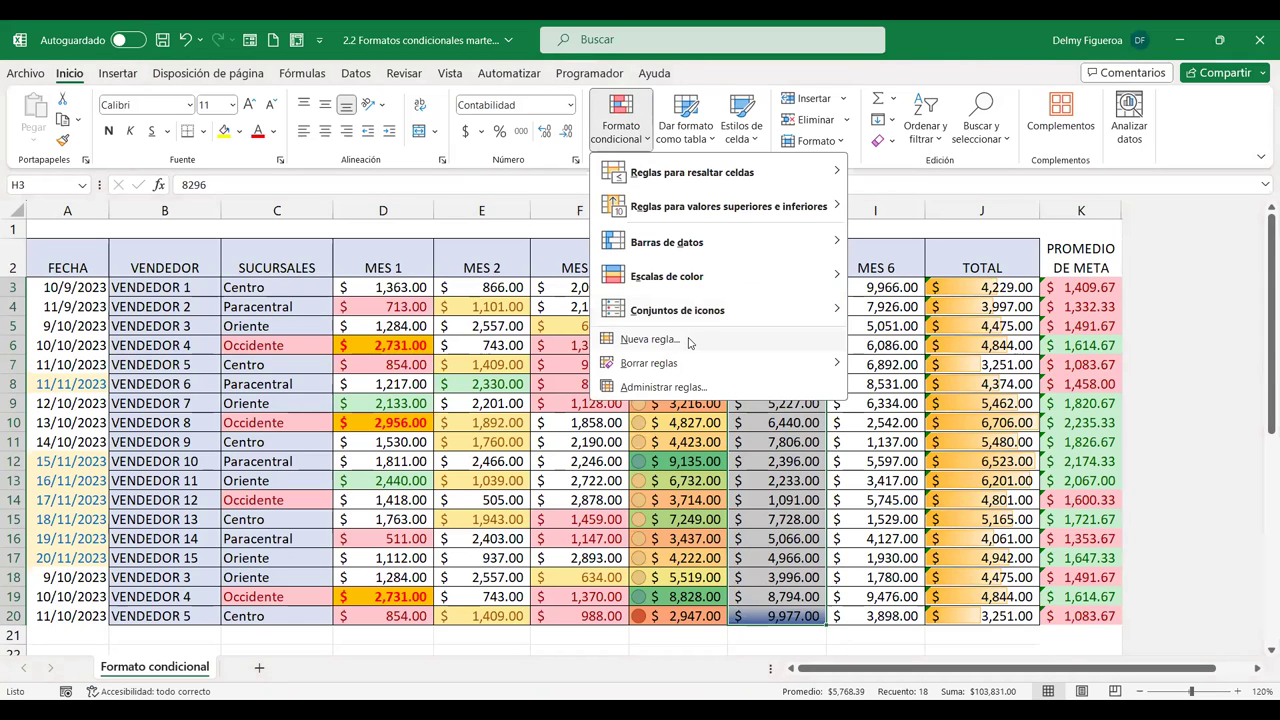
# - Create a new formula rule =$H3>$J$3 comparing MES 5 with the TOTAL in J3
pyautogui.click(689, 344)
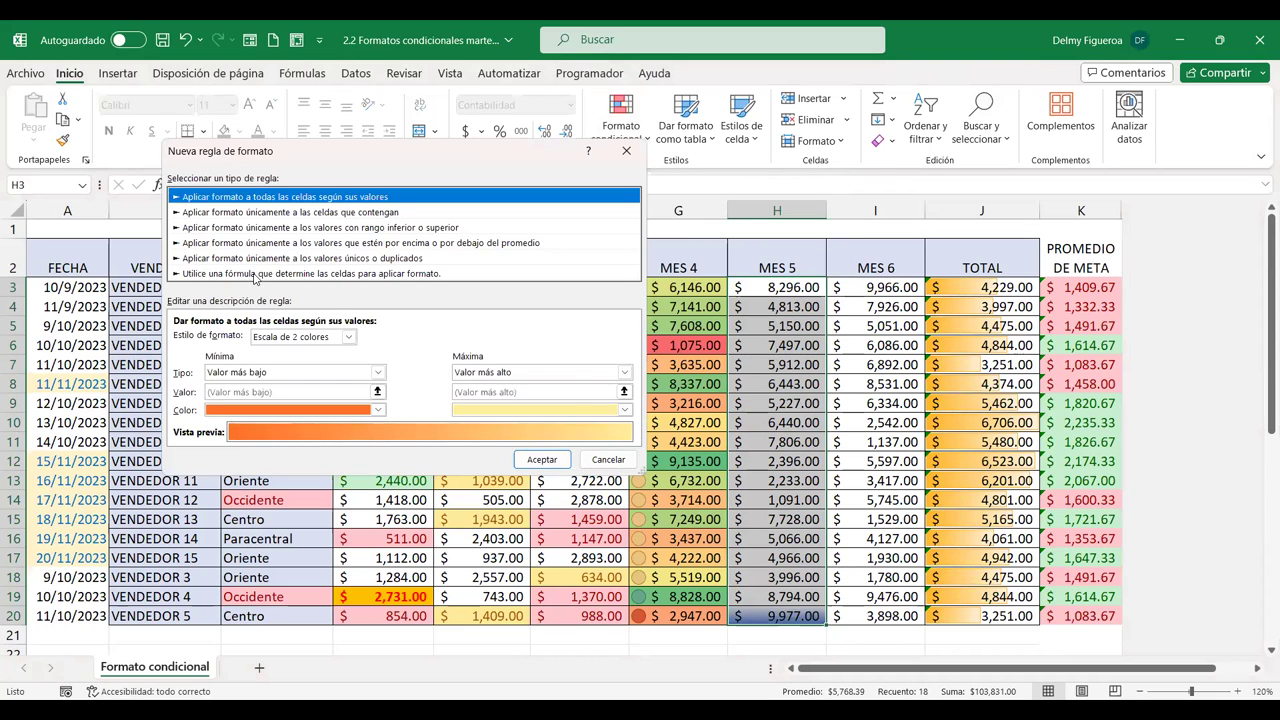
pyautogui.click(280, 274)
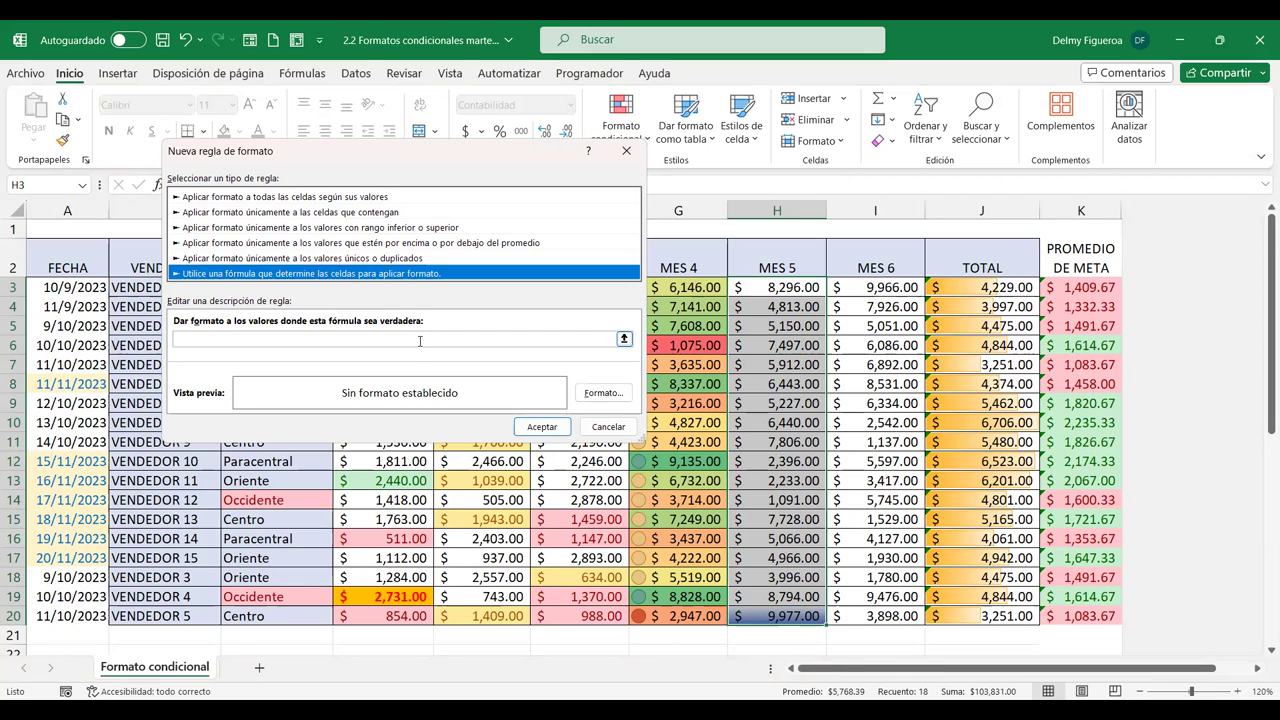
pyautogui.click(420, 341)
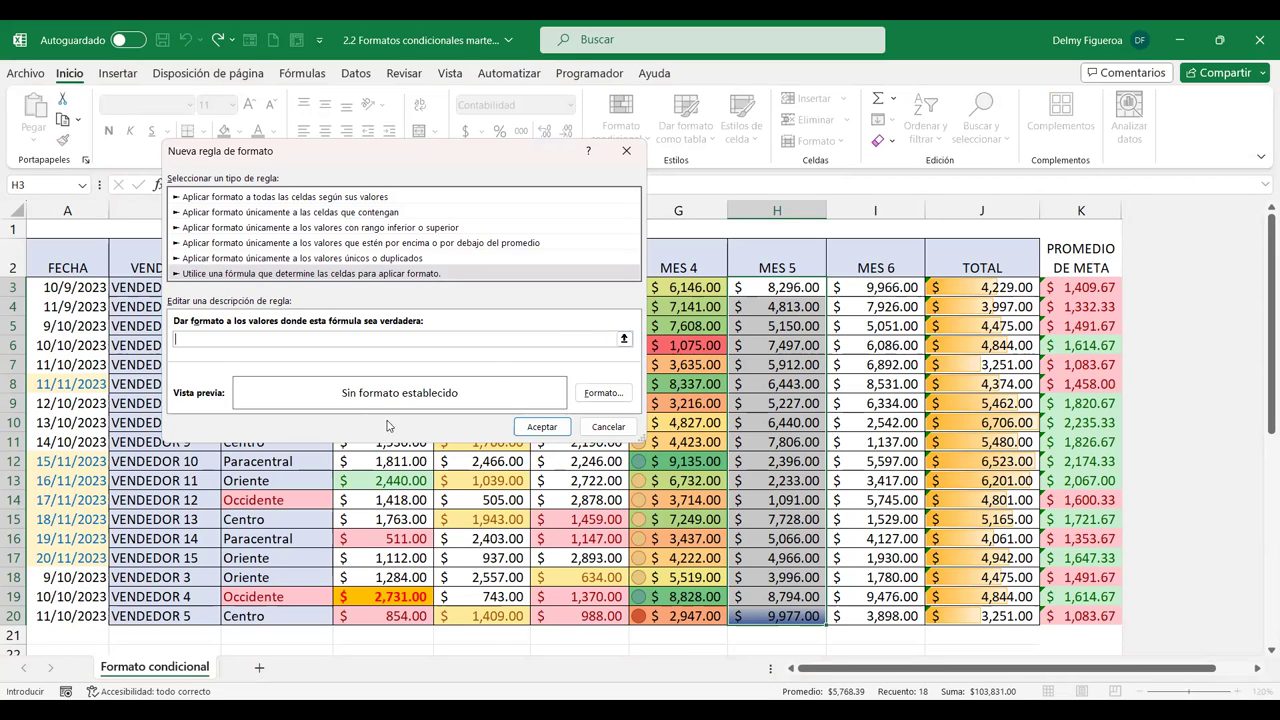
pyautogui.write('=')
pyautogui.click(781, 287)
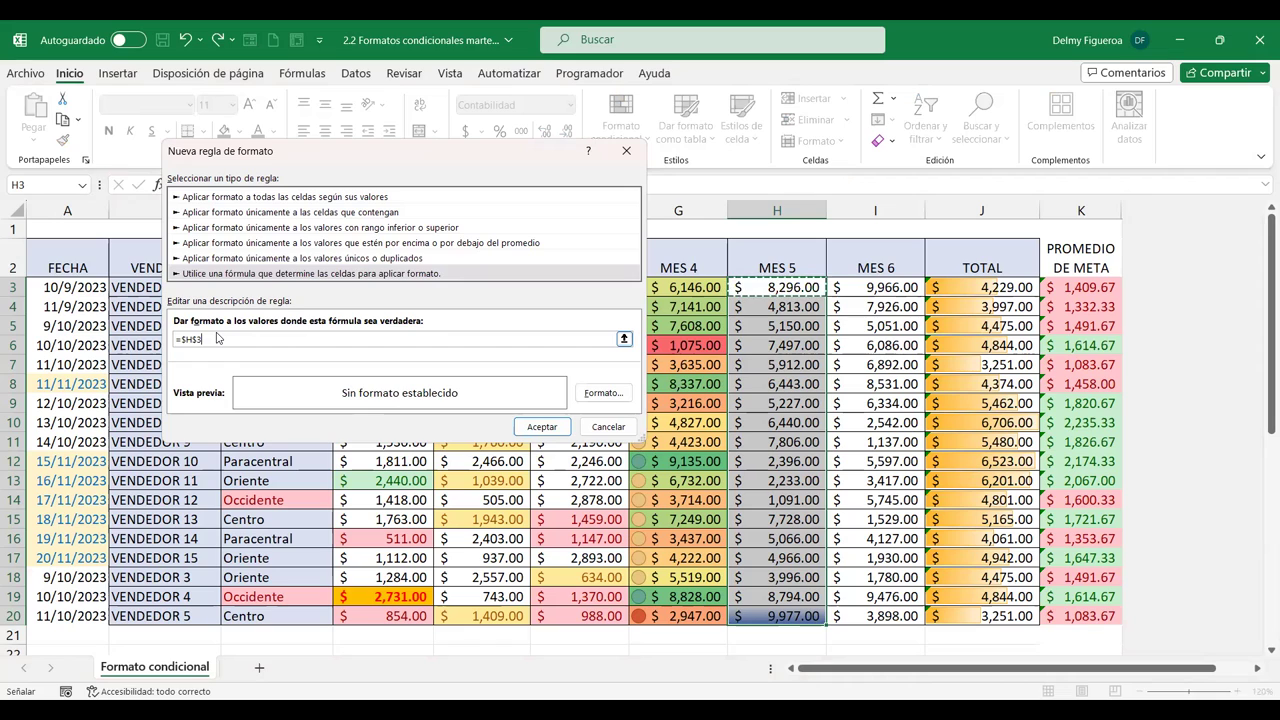
pyautogui.click(264, 338)
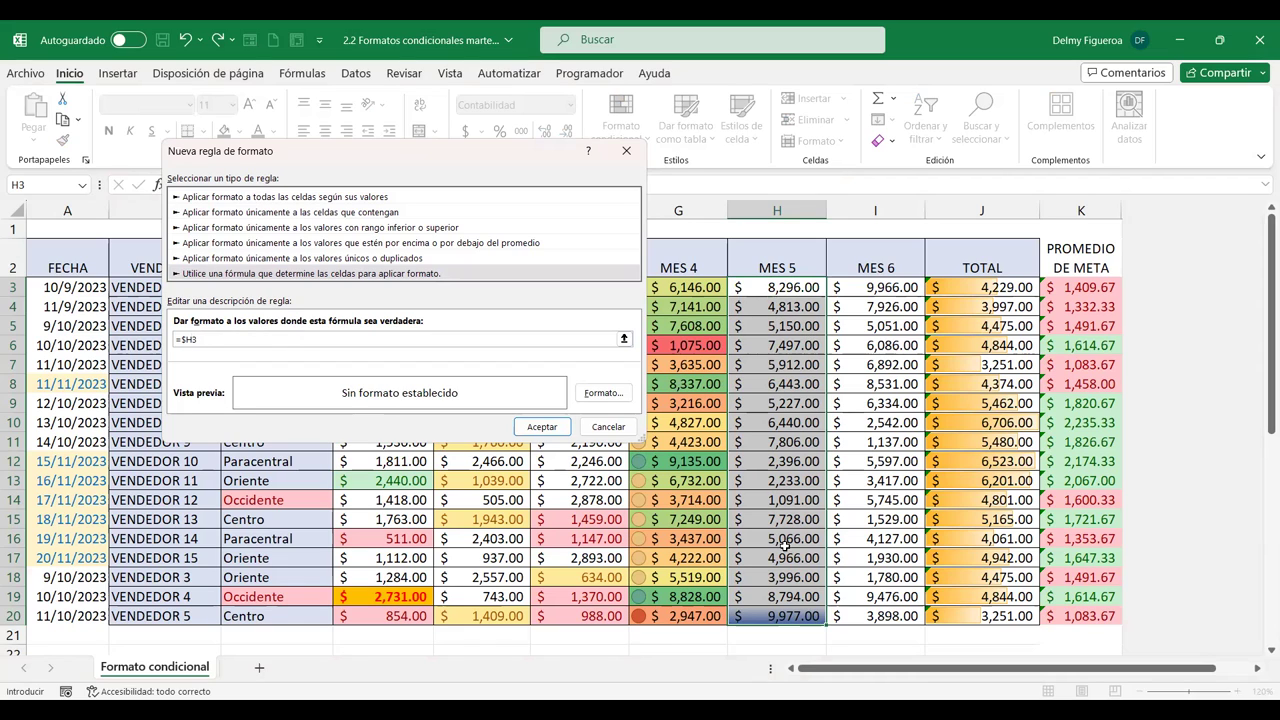
pyautogui.click(191, 339)
pyautogui.click(987, 287)
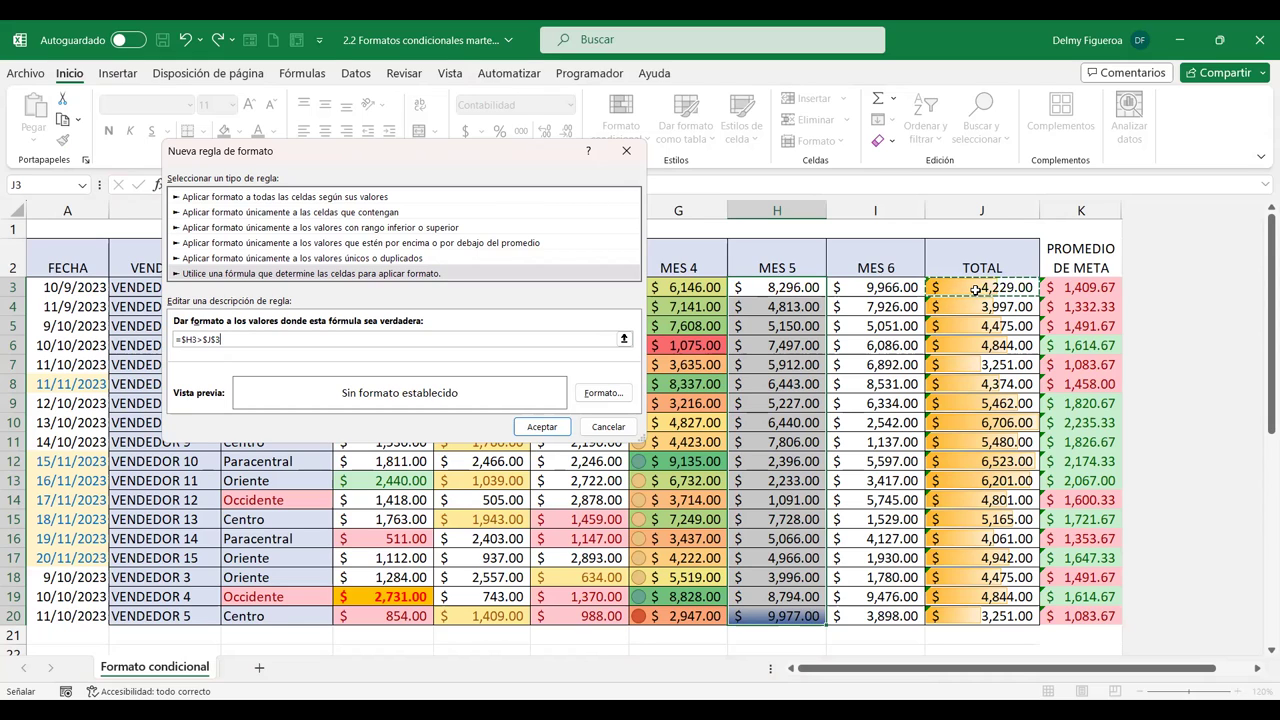
# - Give the =$H3>$J$3 rule a light green fill and save it
pyautogui.click(605, 393)
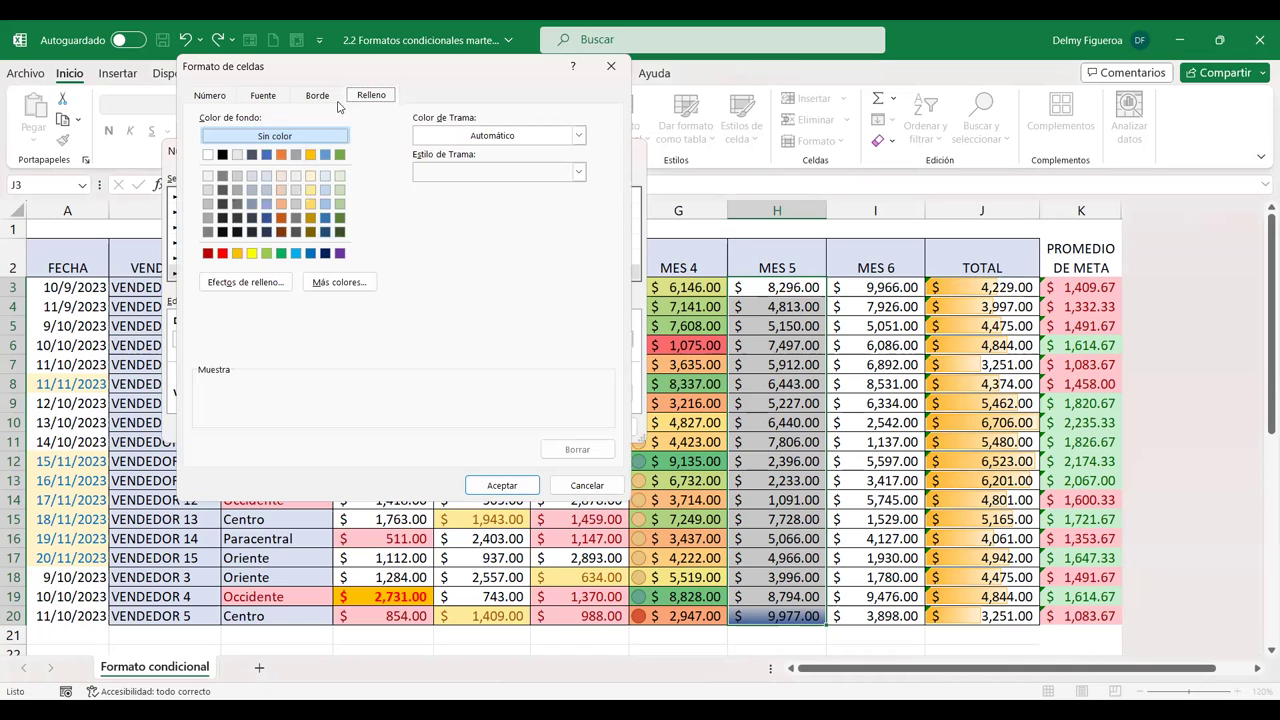
pyautogui.click(305, 95)
pyautogui.click(272, 97)
pyautogui.click(370, 97)
pyautogui.click(339, 177)
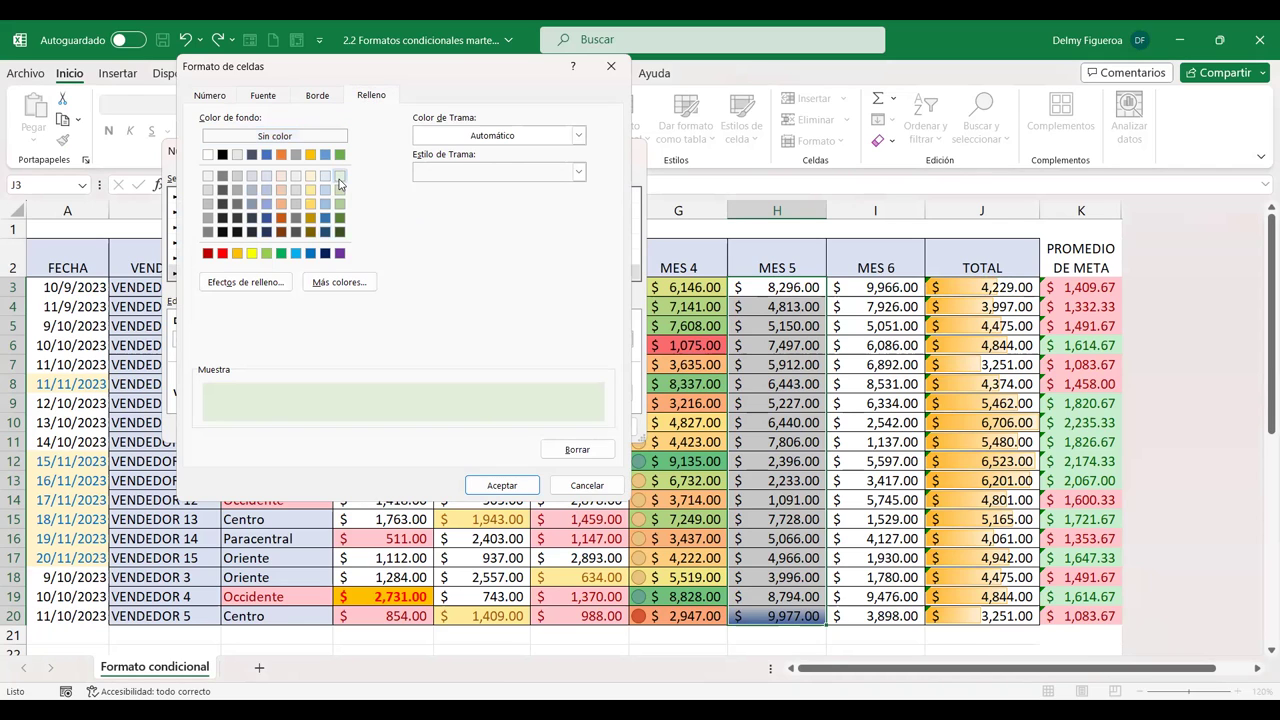
pyautogui.click(502, 487)
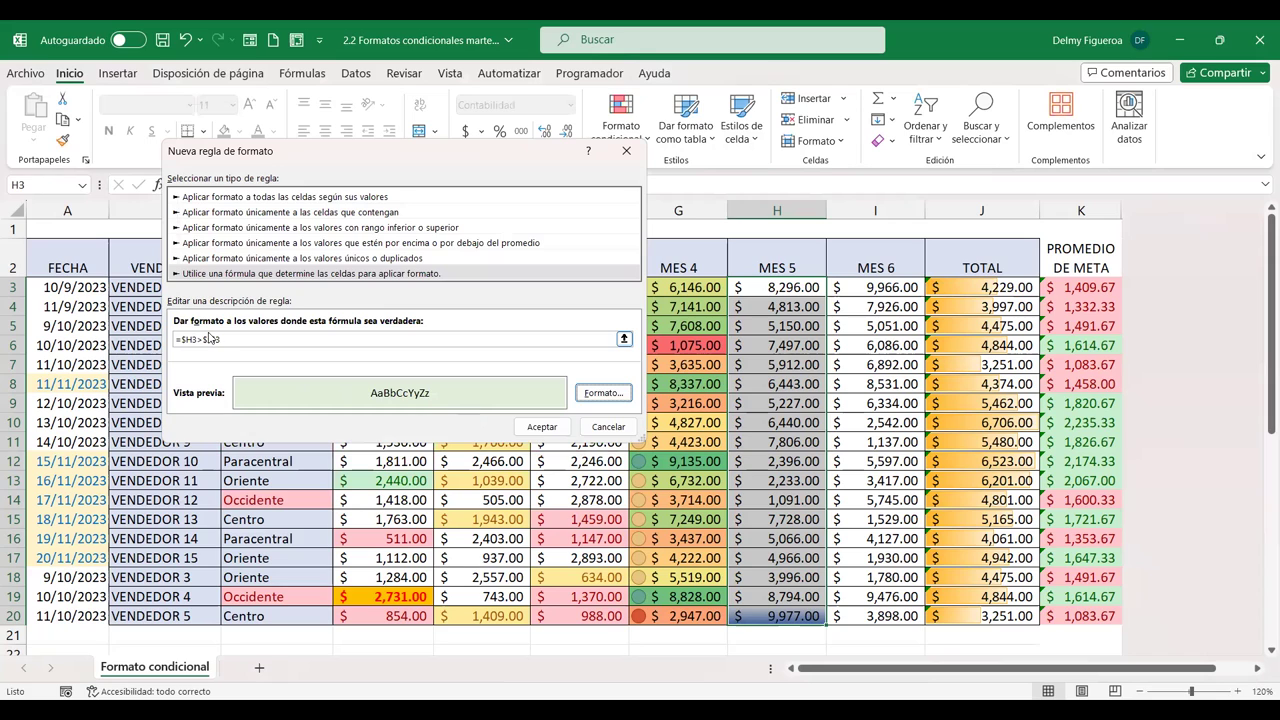
pyautogui.click(225, 340)
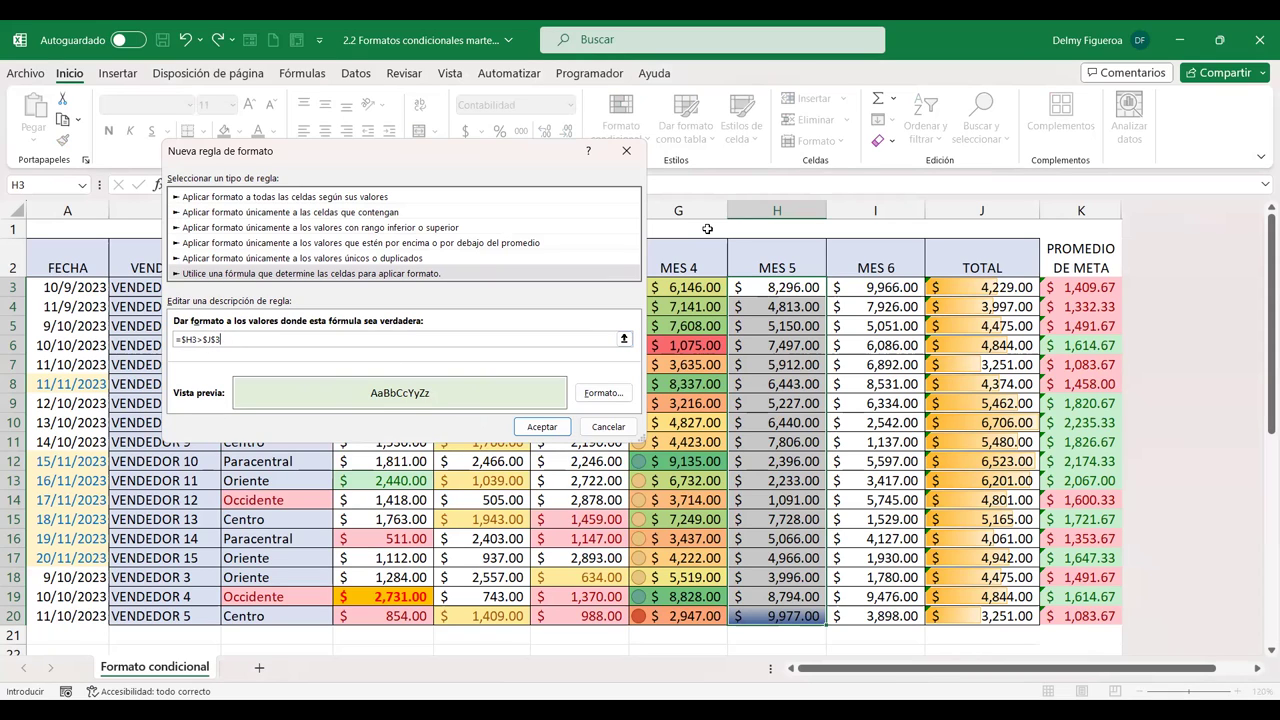
pyautogui.click(542, 427)
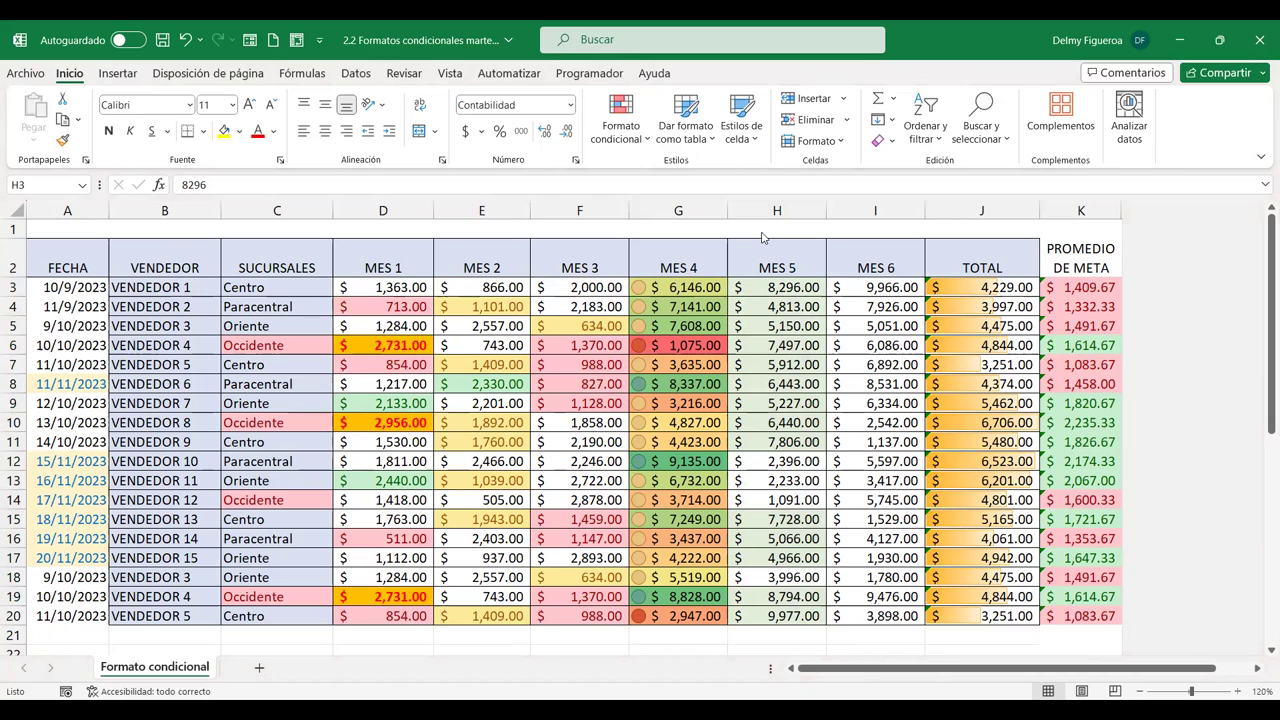
# - Rewrite the light green MES 5 rule's formula as =$H3>$J3*0.2
pyautogui.click(621, 128)
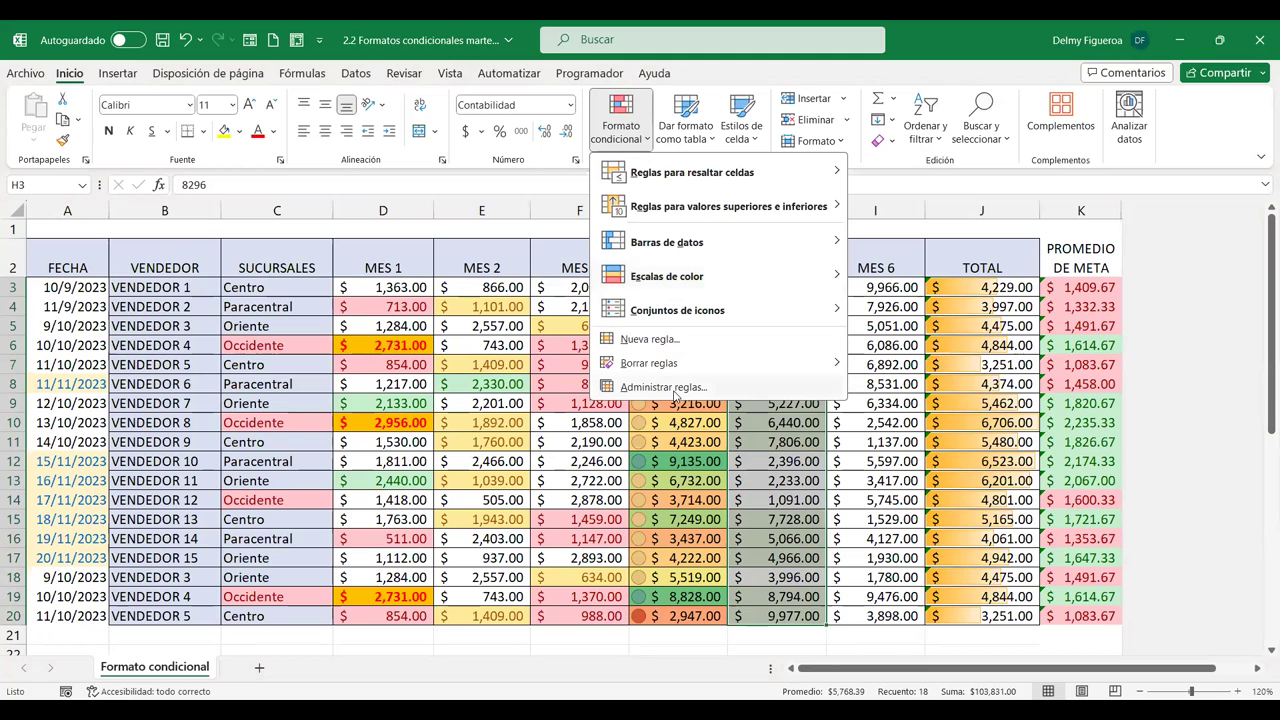
pyautogui.click(663, 387)
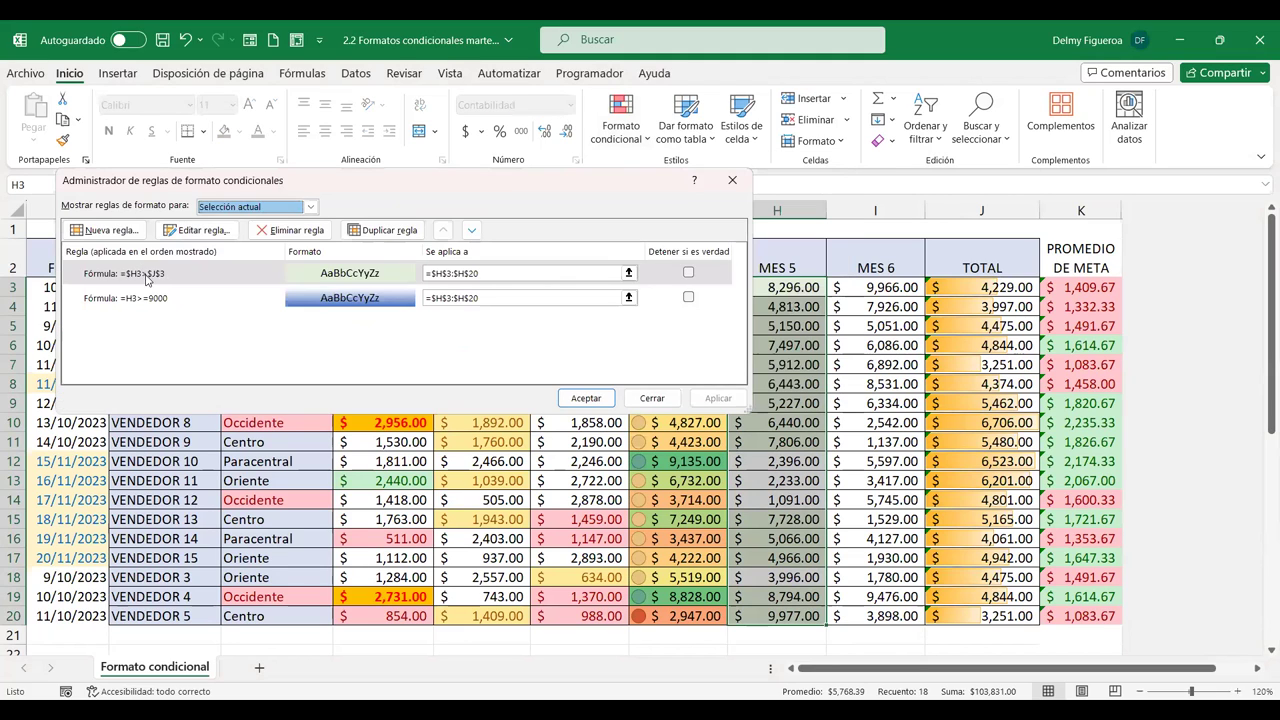
pyautogui.click(148, 278)
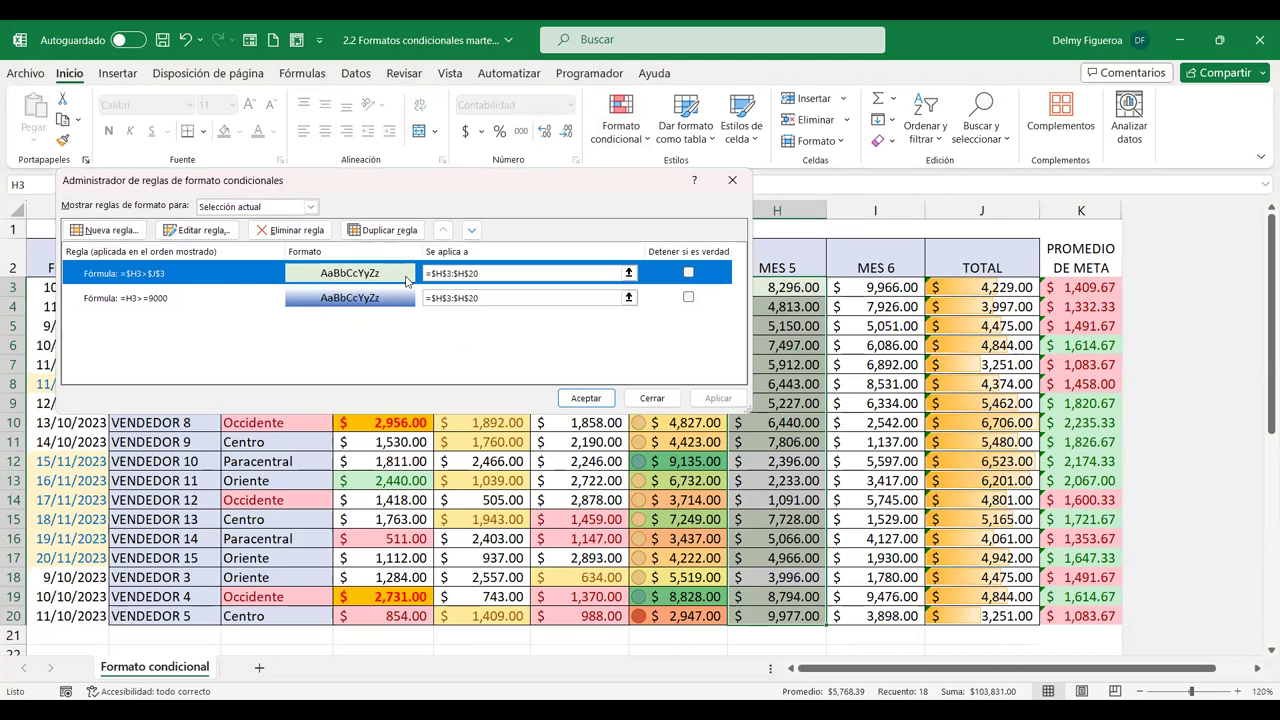
pyautogui.click(208, 231)
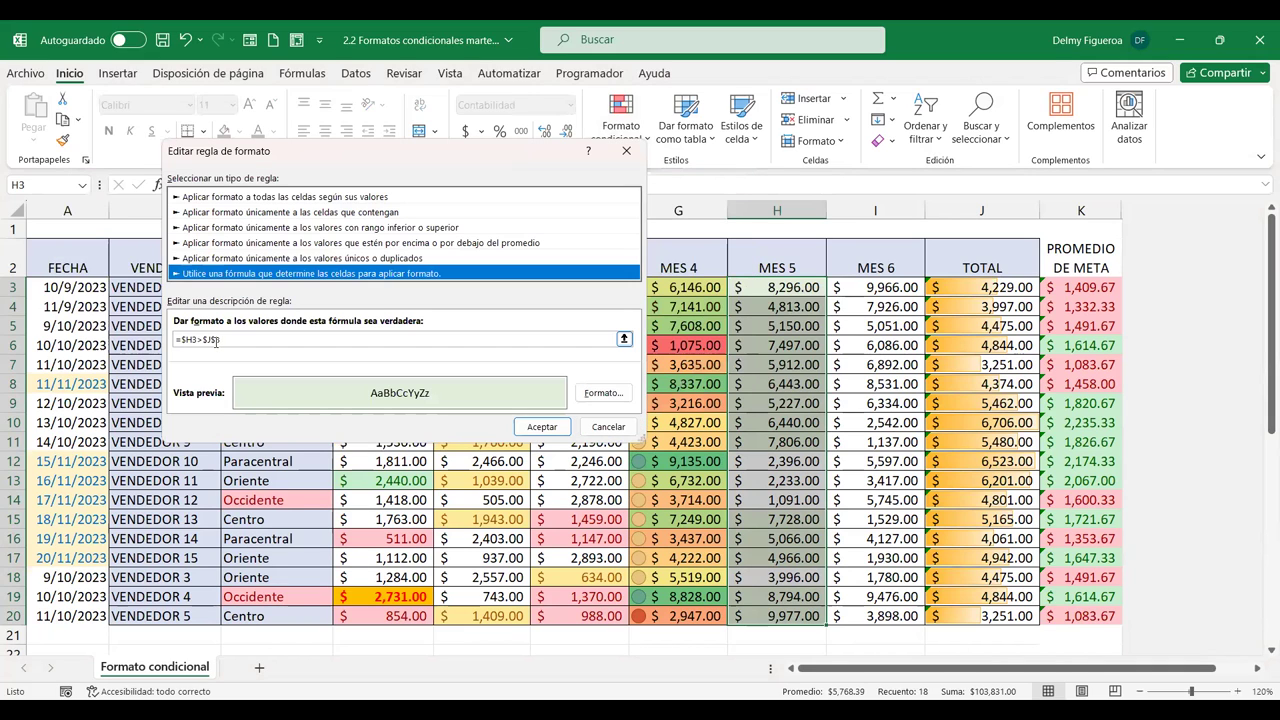
pyautogui.click(215, 341)
pyautogui.press('BackSpace')
pyautogui.write('*0,')
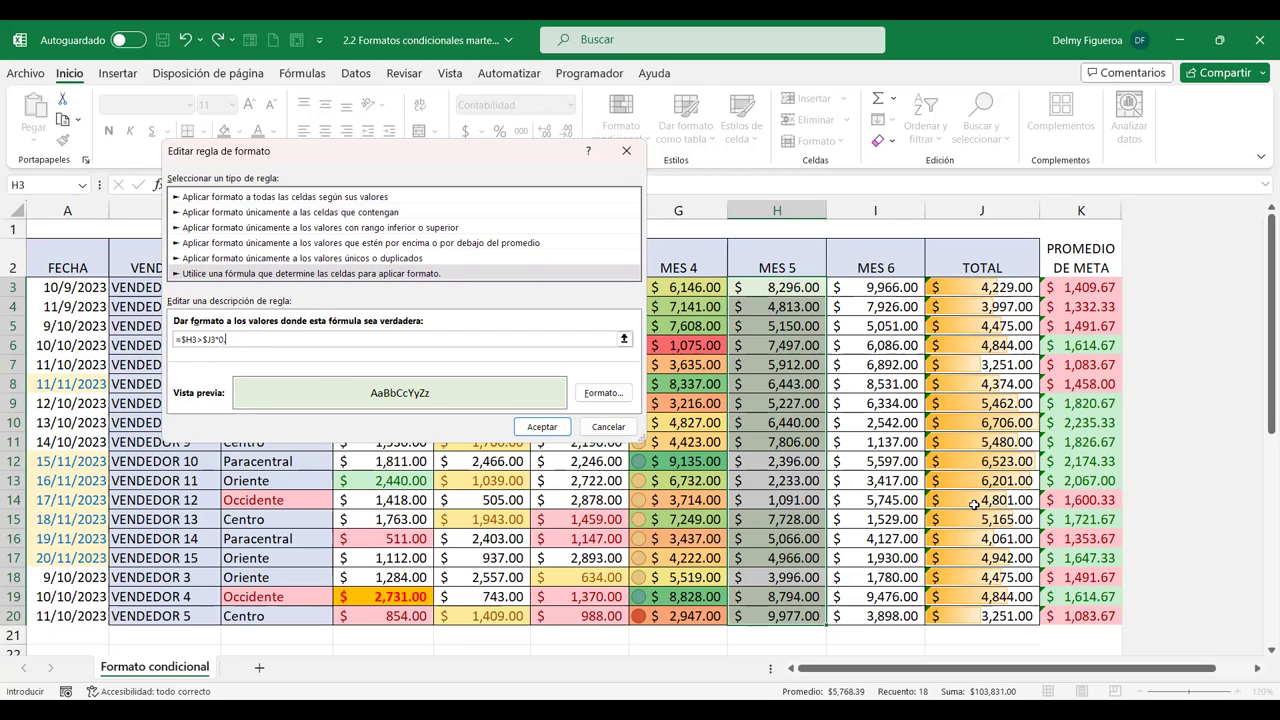
pyautogui.write('2')
pyautogui.click(541, 427)
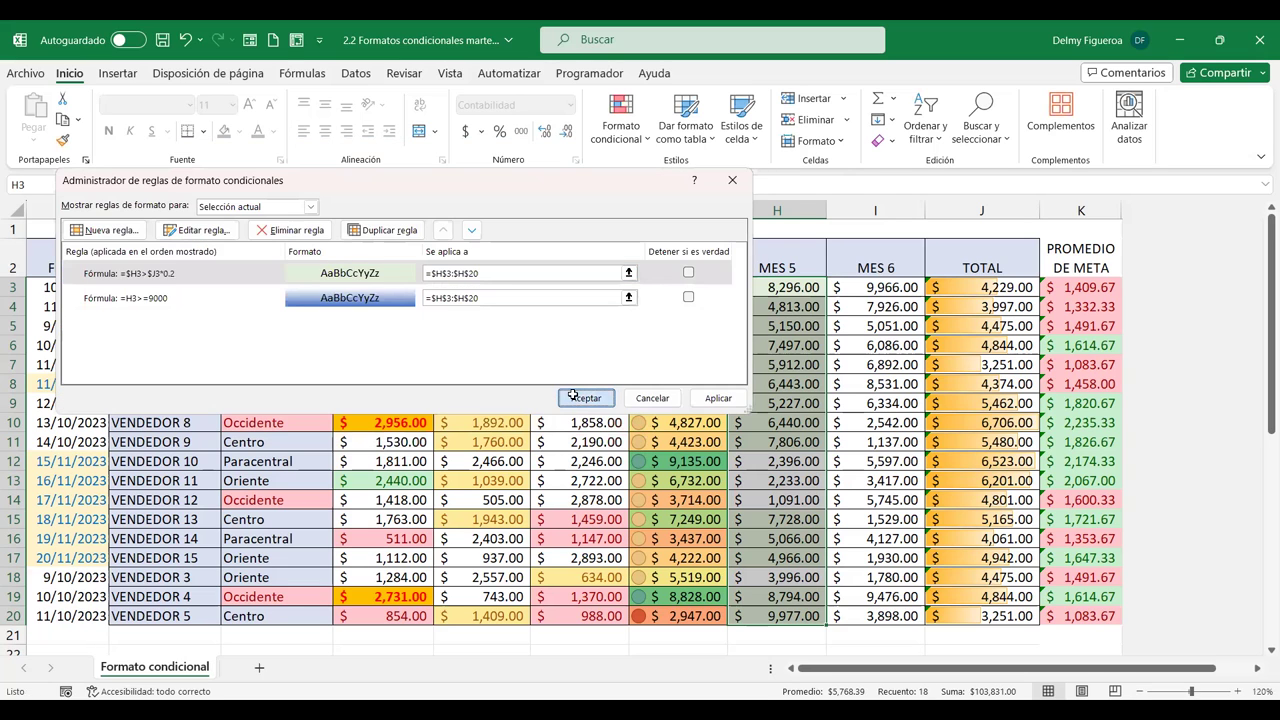
# - Apply the =$H3>$J3*0.2 rule and close the Rules Manager
pyautogui.click(586, 398)
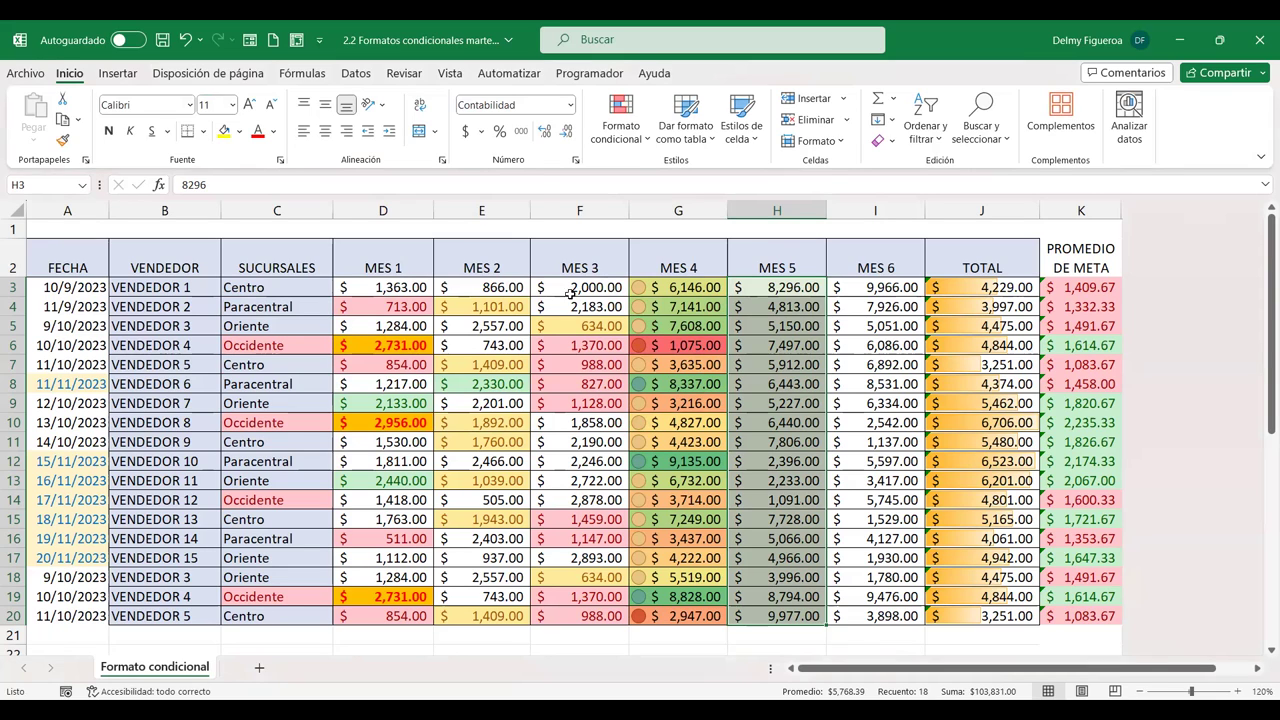
# - Start a new formula-based rule, then cancel it
pyautogui.click(648, 134)
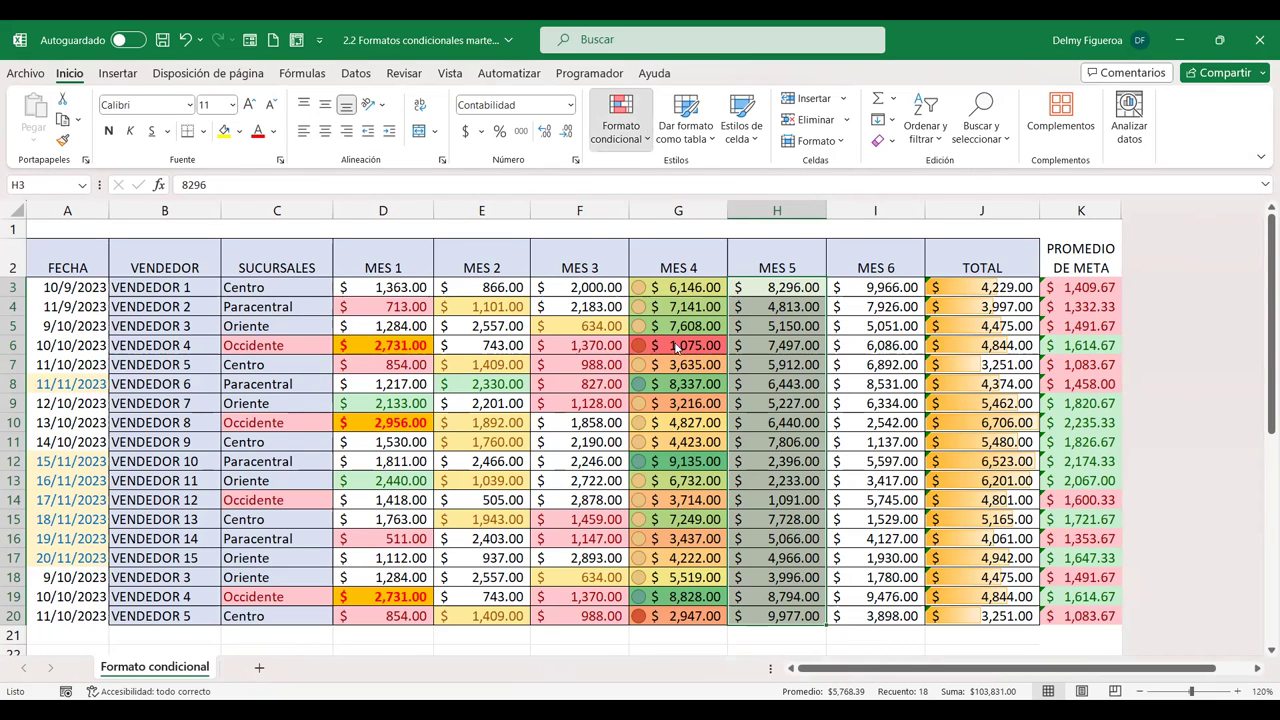
pyautogui.click(668, 340)
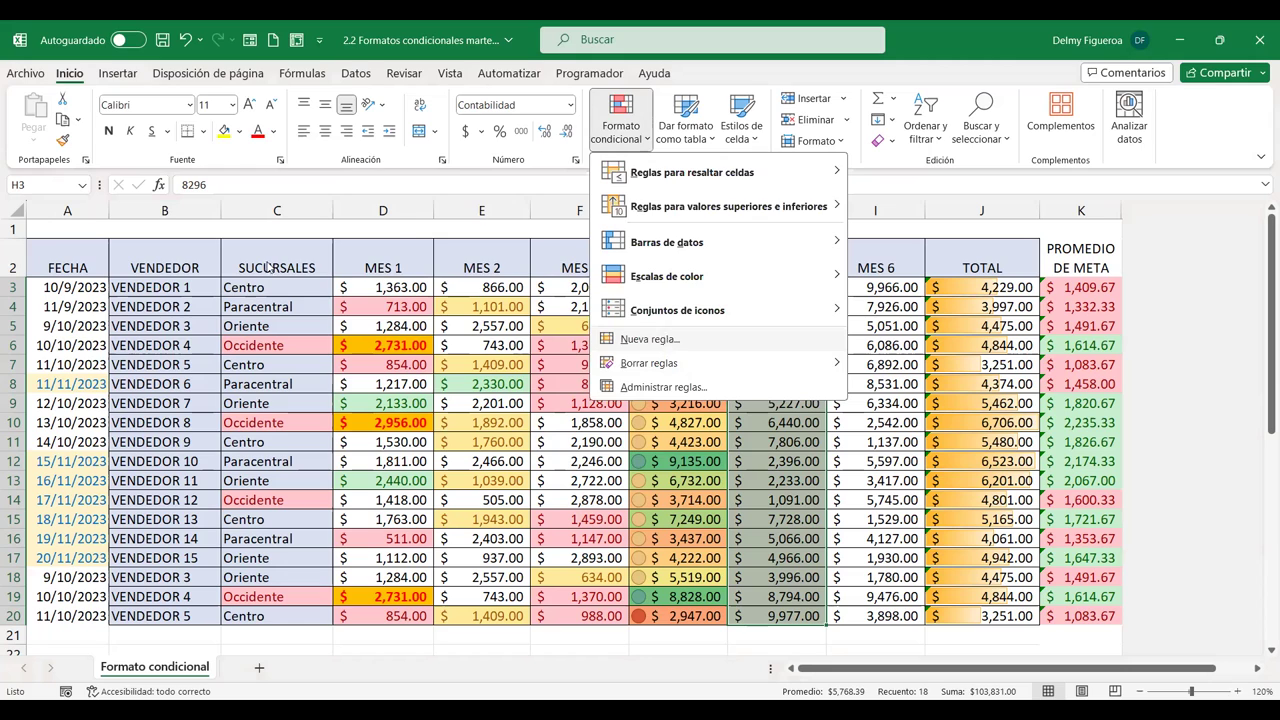
pyautogui.click(278, 258)
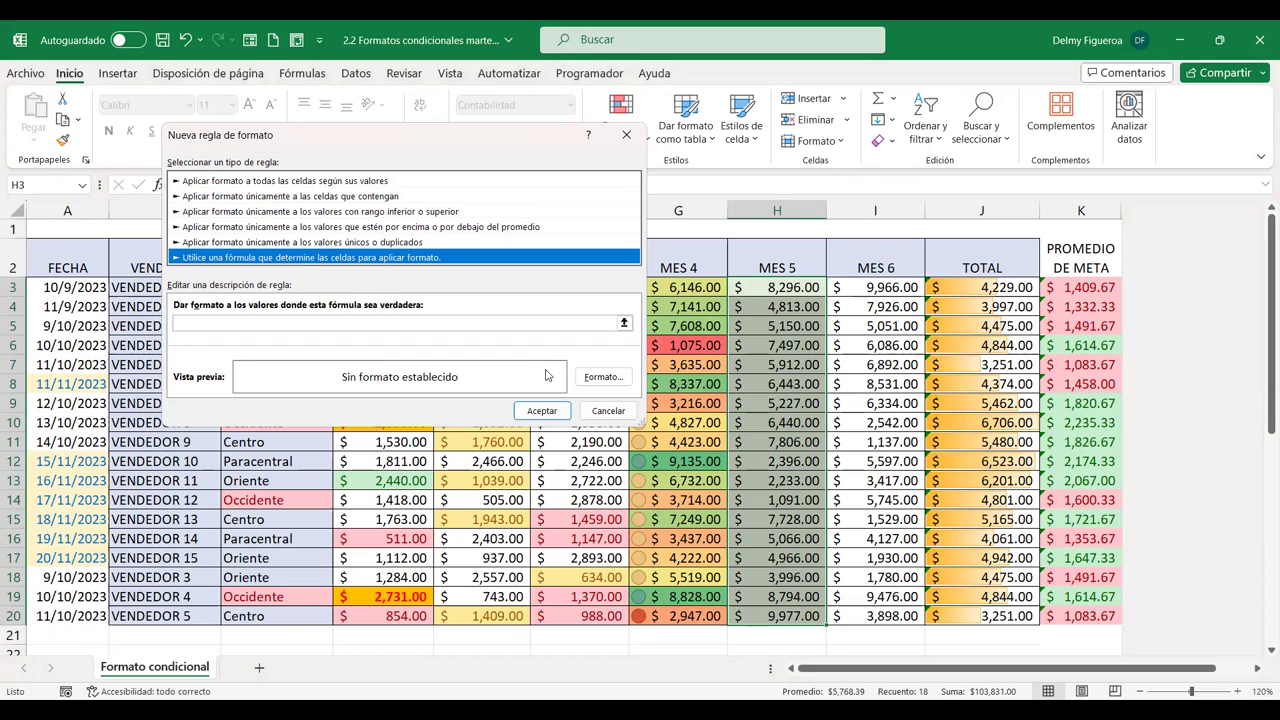
pyautogui.click(303, 320)
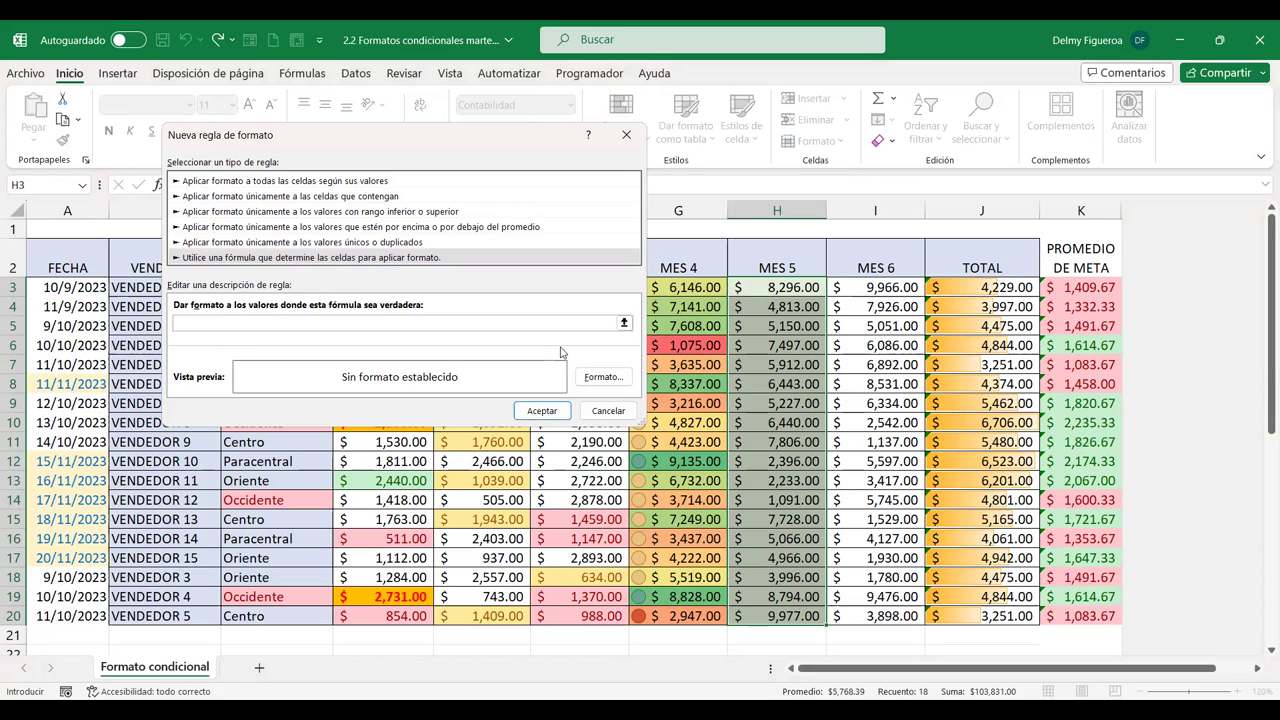
pyautogui.click(622, 412)
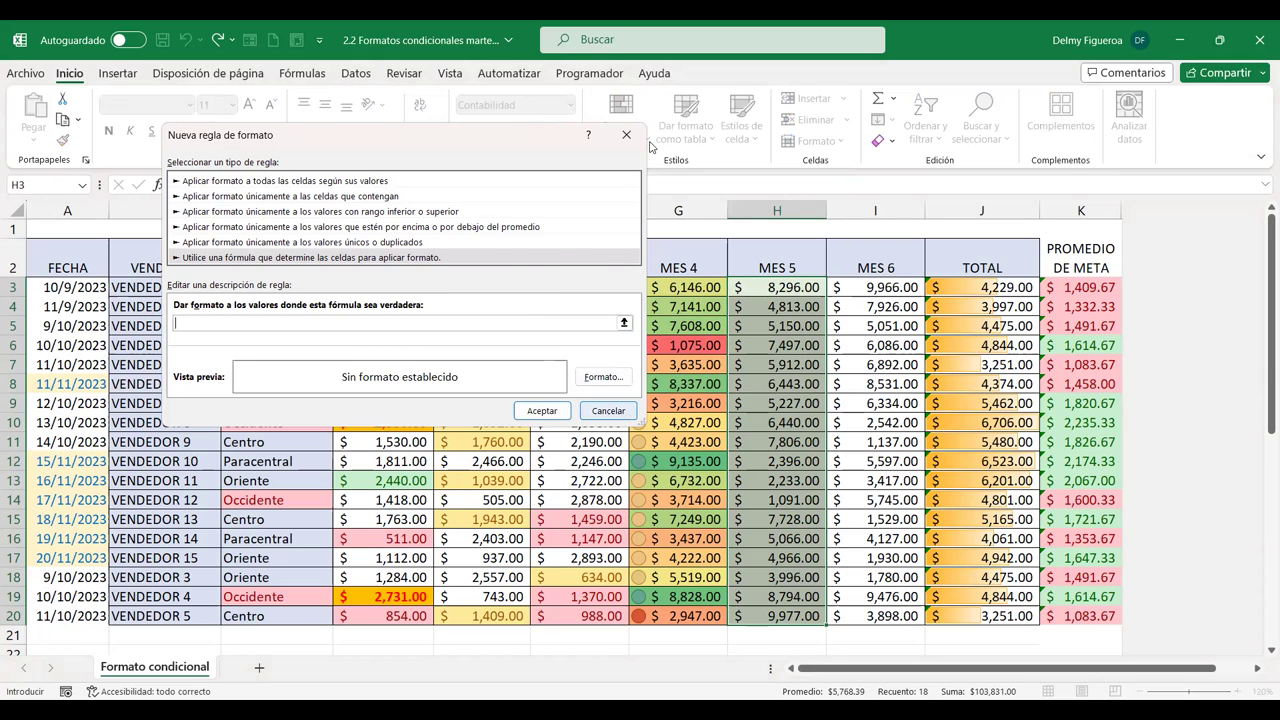
# - Change the MES 5 rule's formula to =$H3>$J3/0.2 and apply it
pyautogui.click(650, 146)
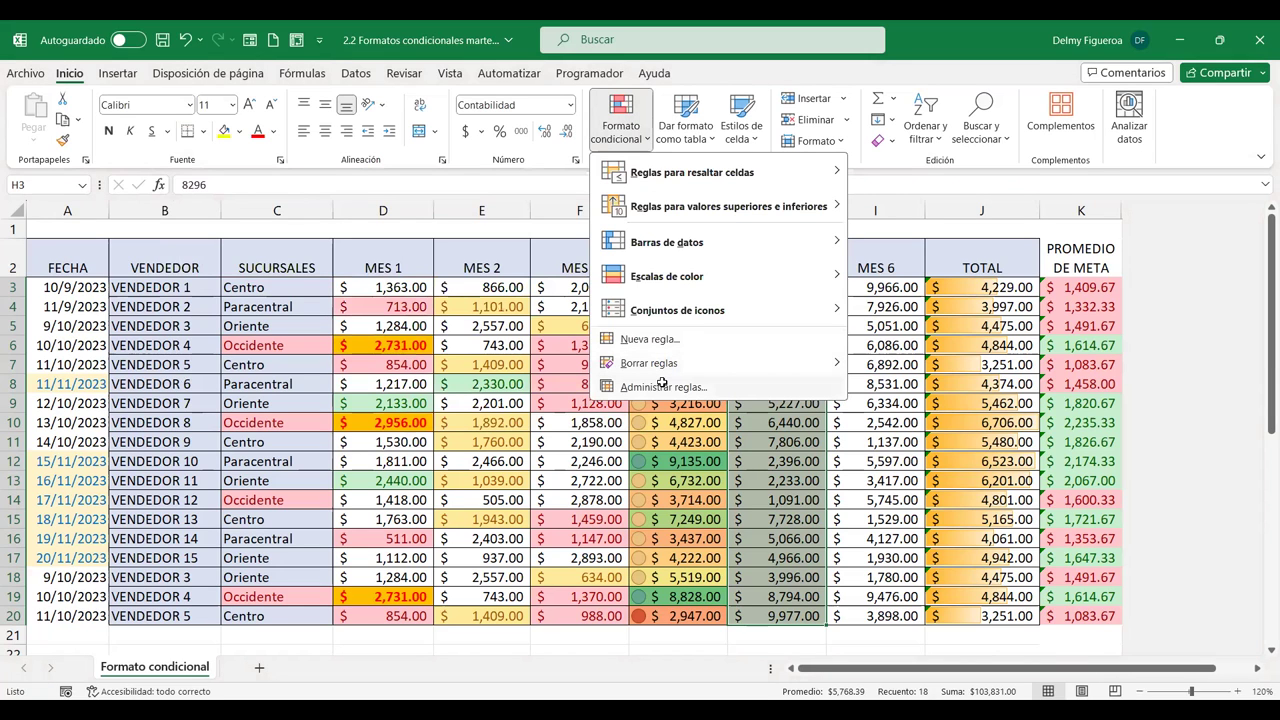
pyautogui.click(662, 388)
pyautogui.click(168, 258)
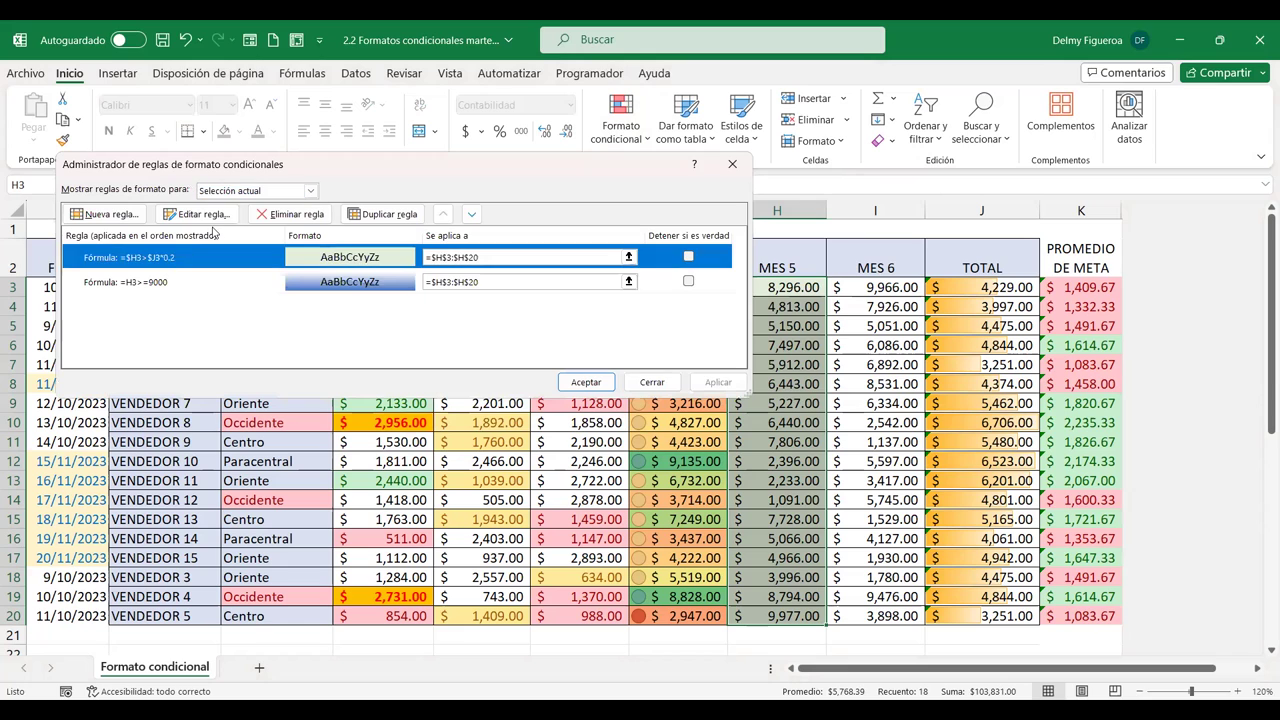
pyautogui.click(227, 218)
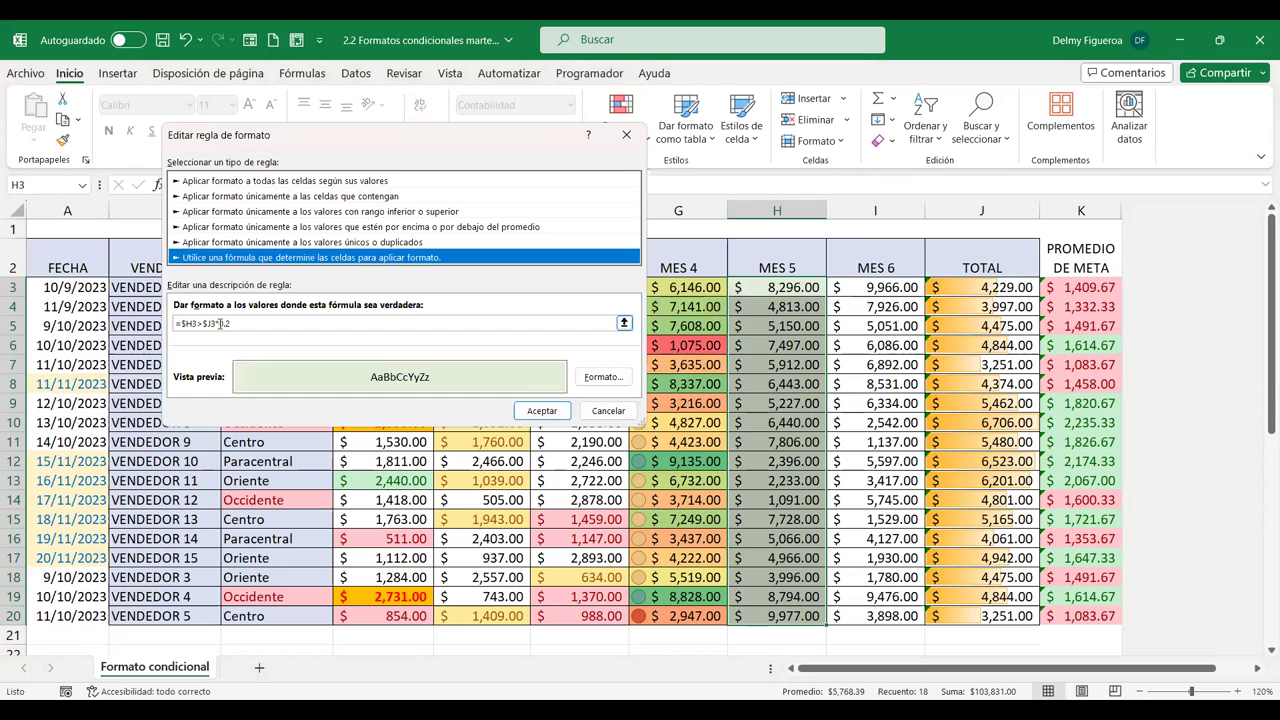
pyautogui.press('BackSpace')
pyautogui.write('0')
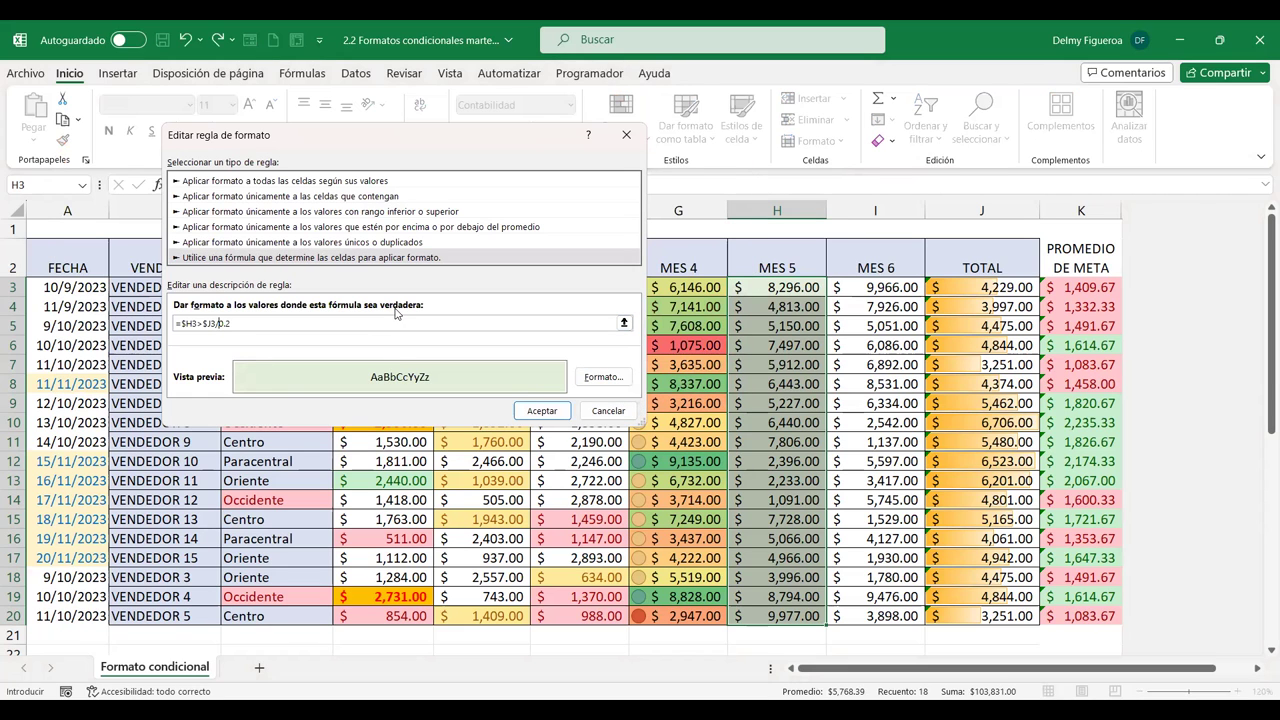
pyautogui.click(541, 411)
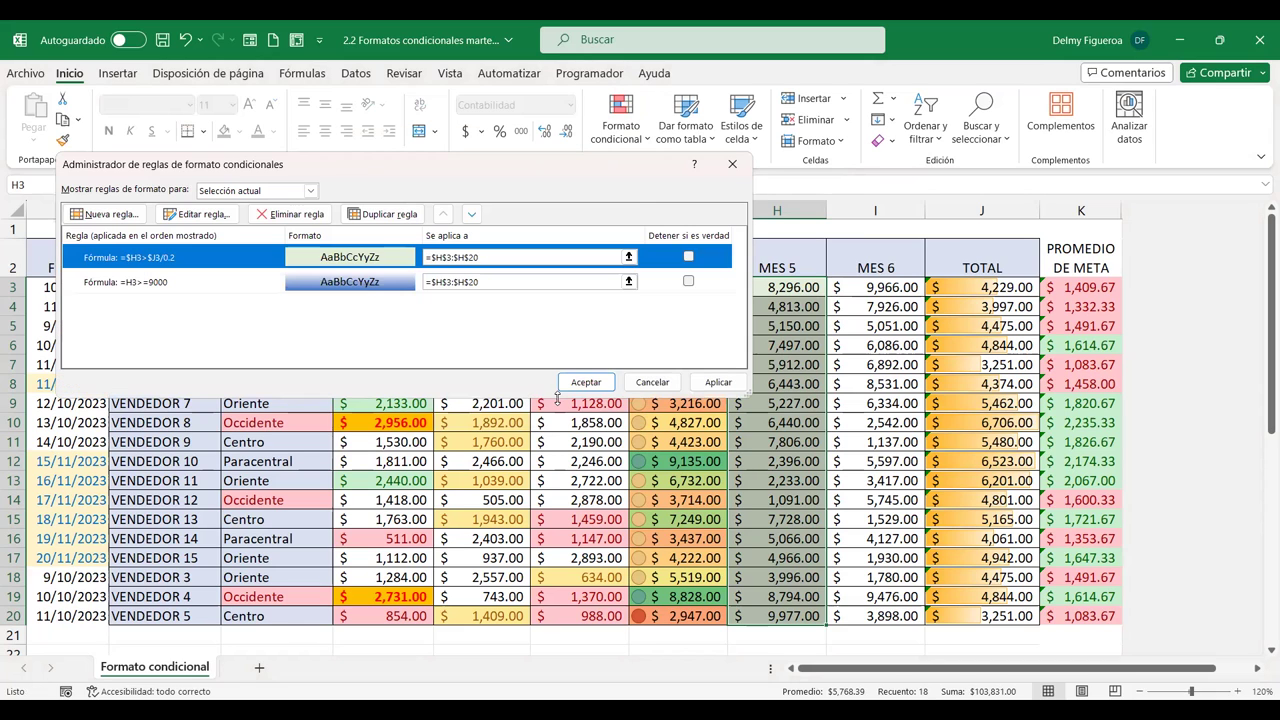
pyautogui.click(586, 383)
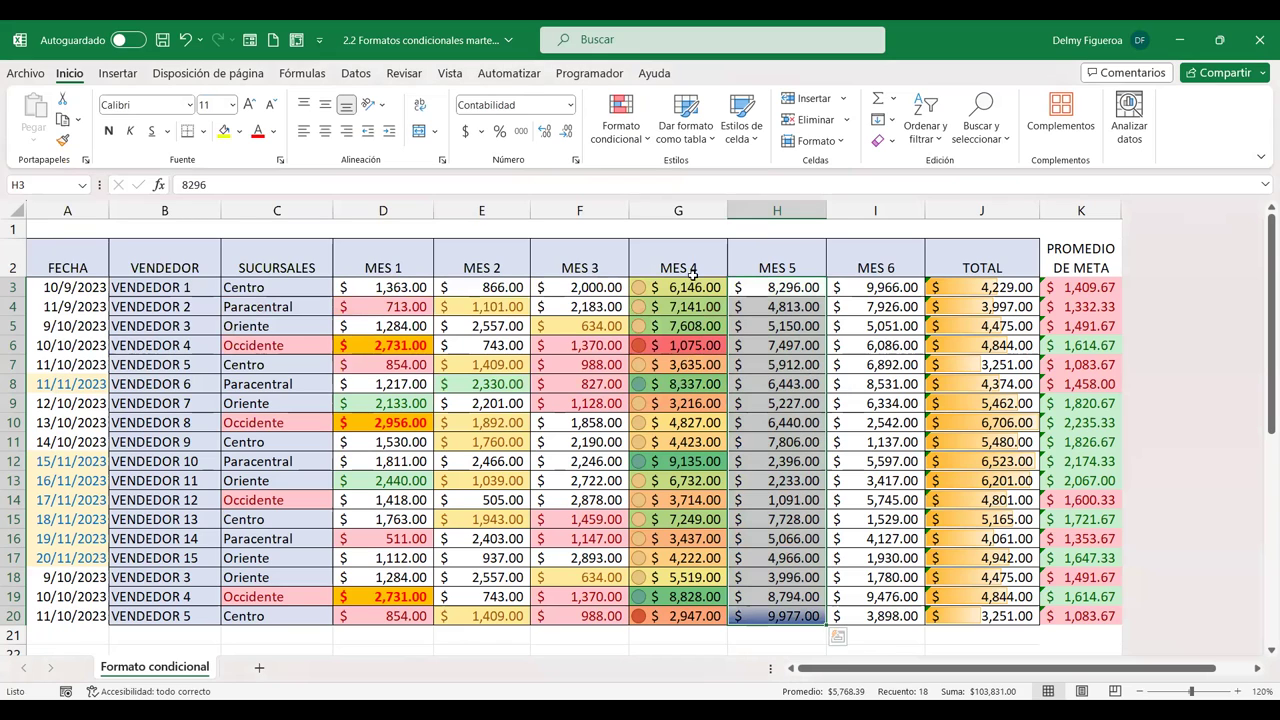
pyautogui.click(646, 138)
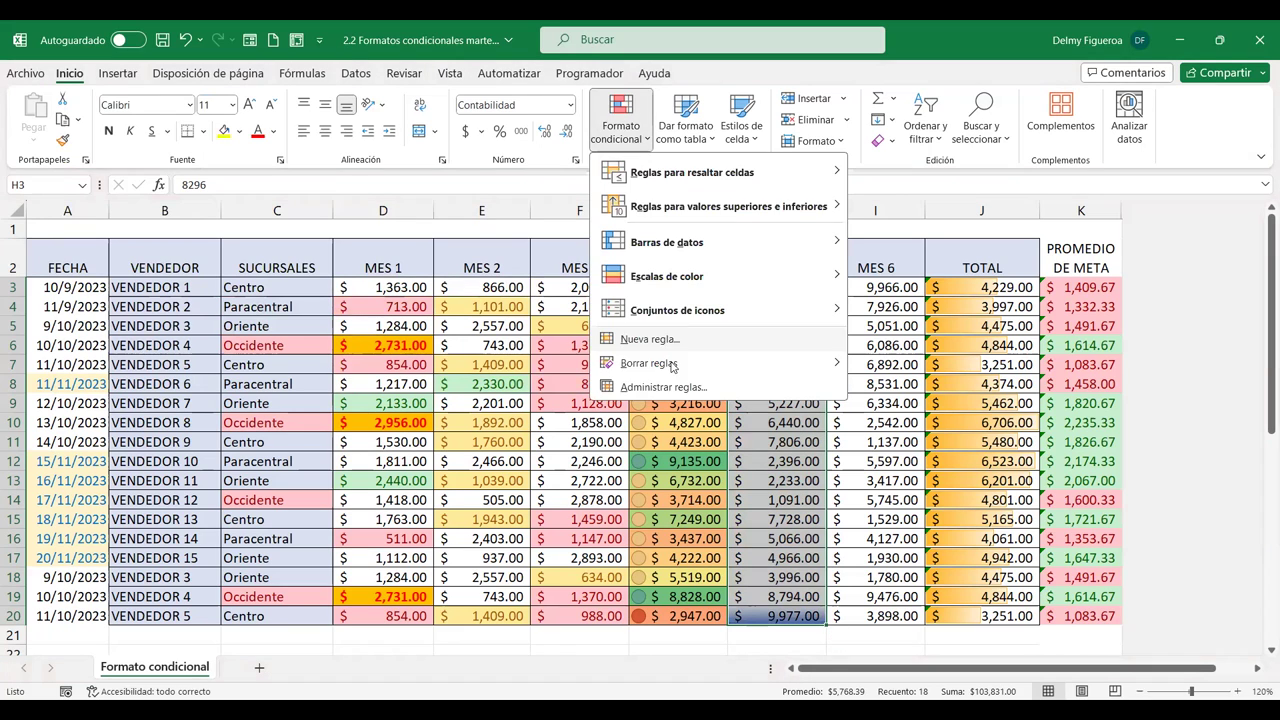
pyautogui.click(668, 386)
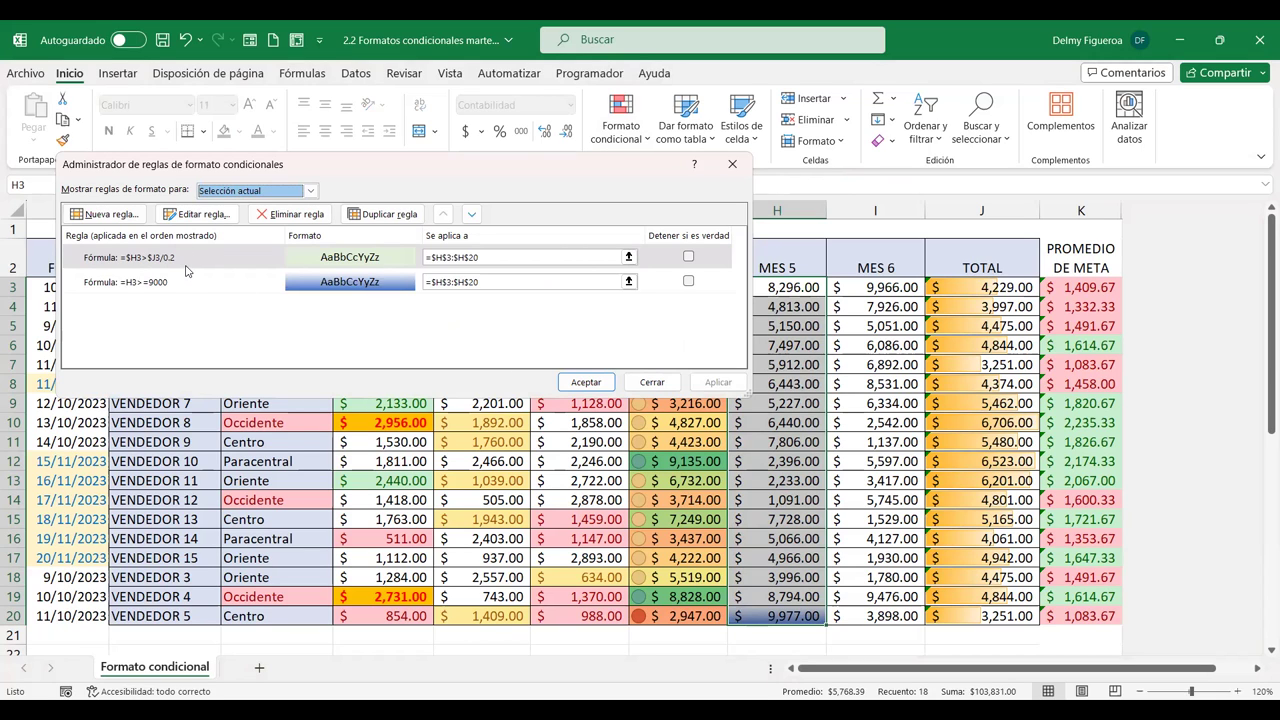
pyautogui.click(651, 384)
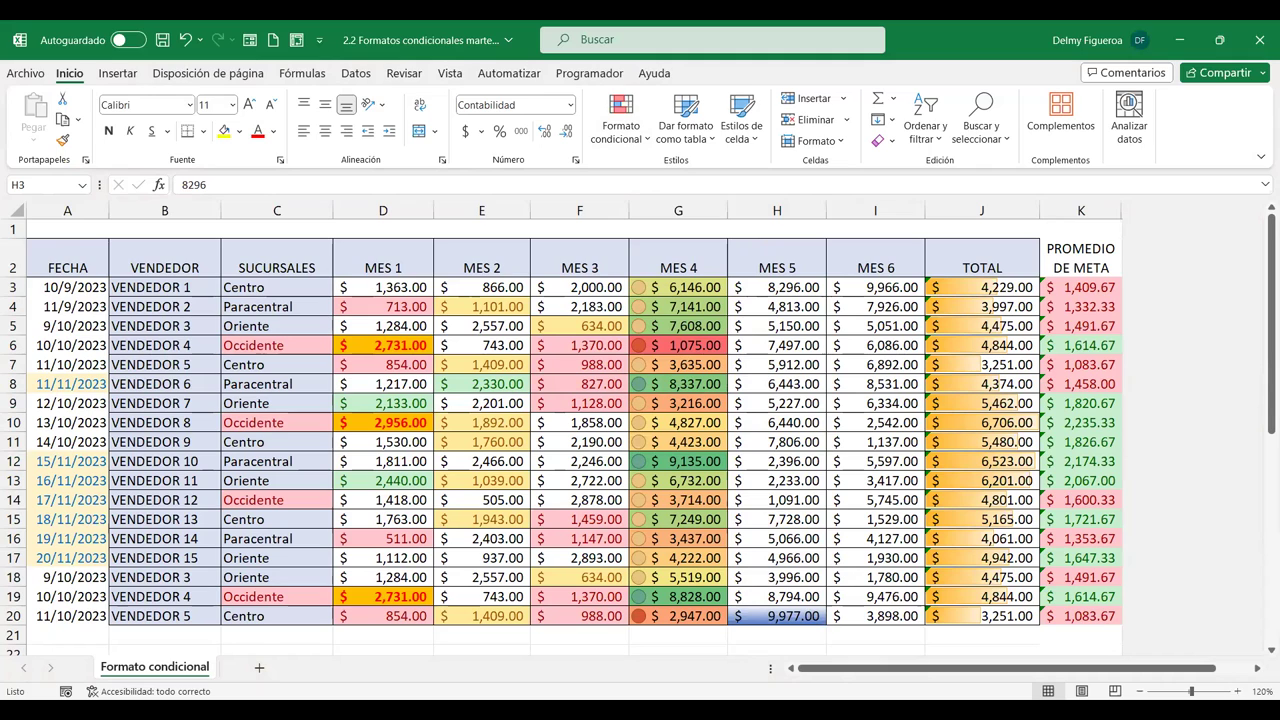
pyautogui.hotkey('ctrl', 'shift', 'Down')
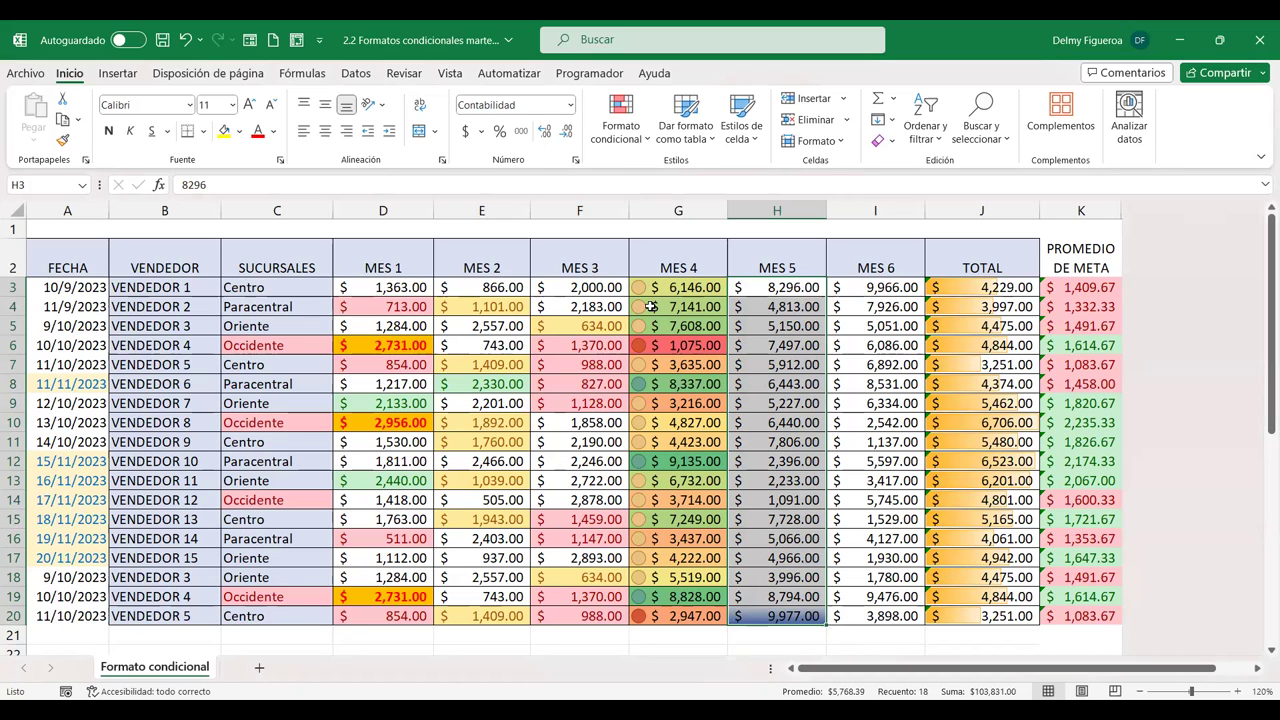
pyautogui.click(644, 140)
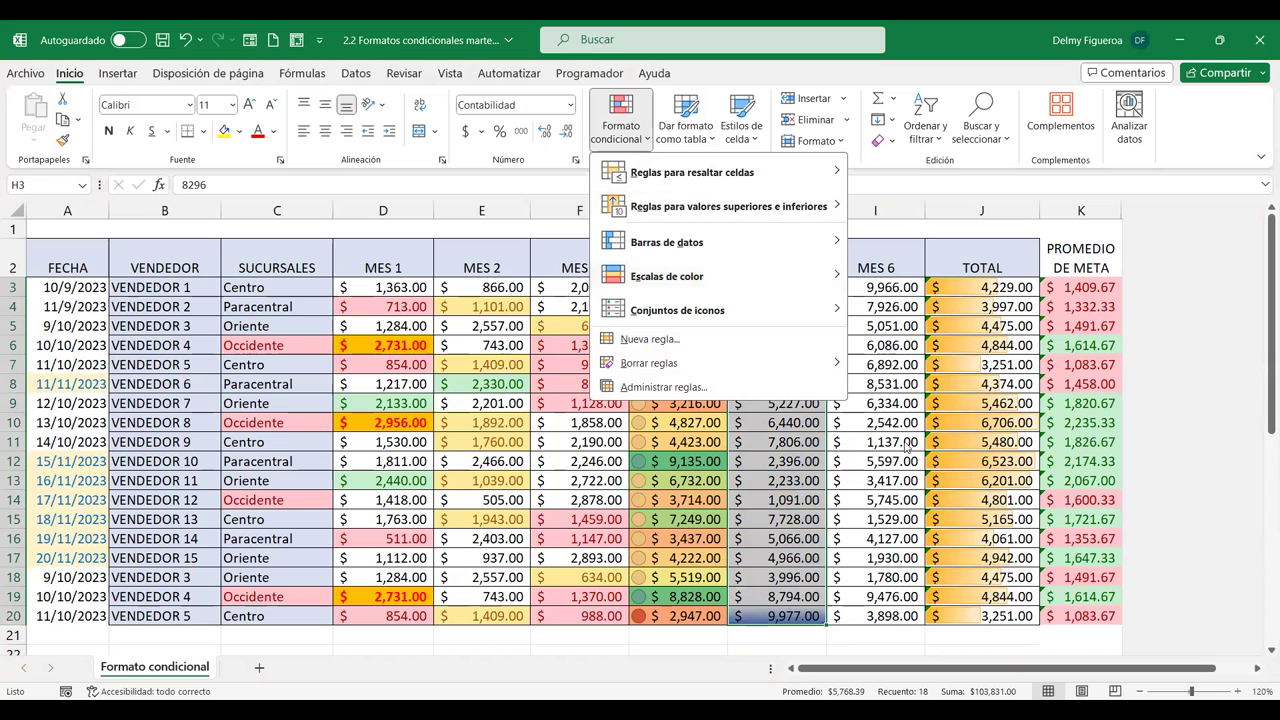
pyautogui.press('Escape')
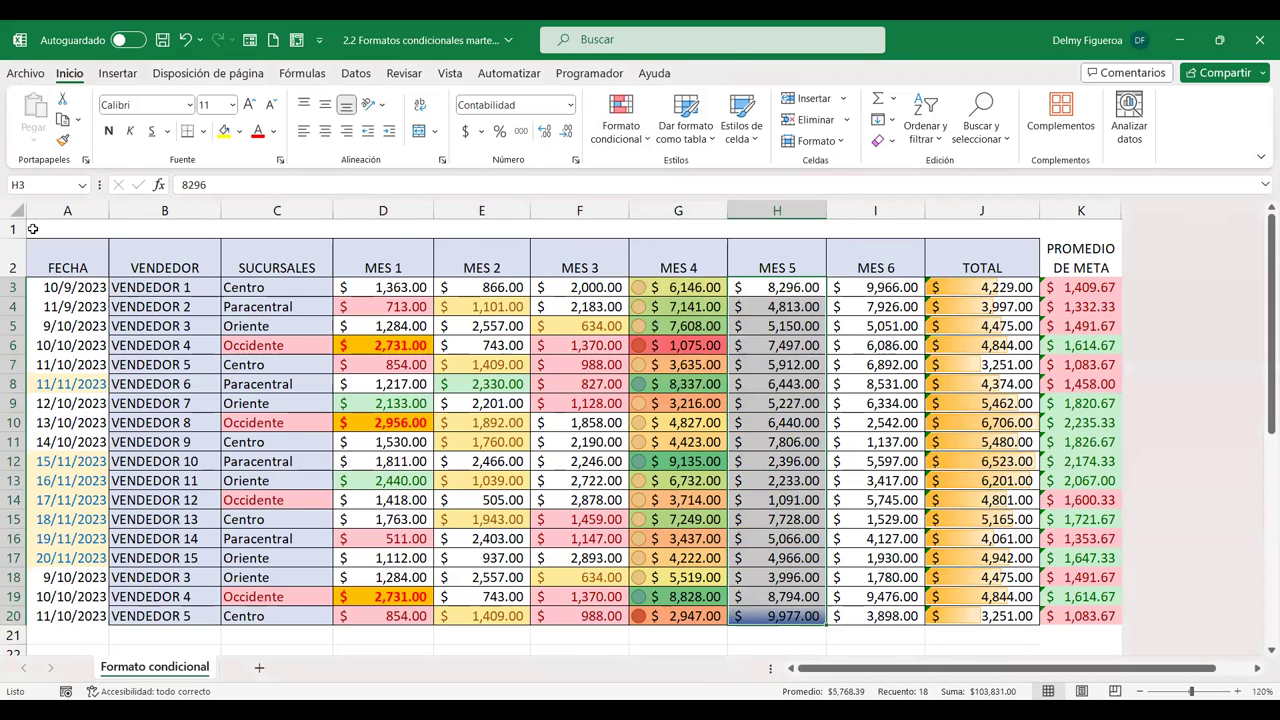
pyautogui.click(60, 228)
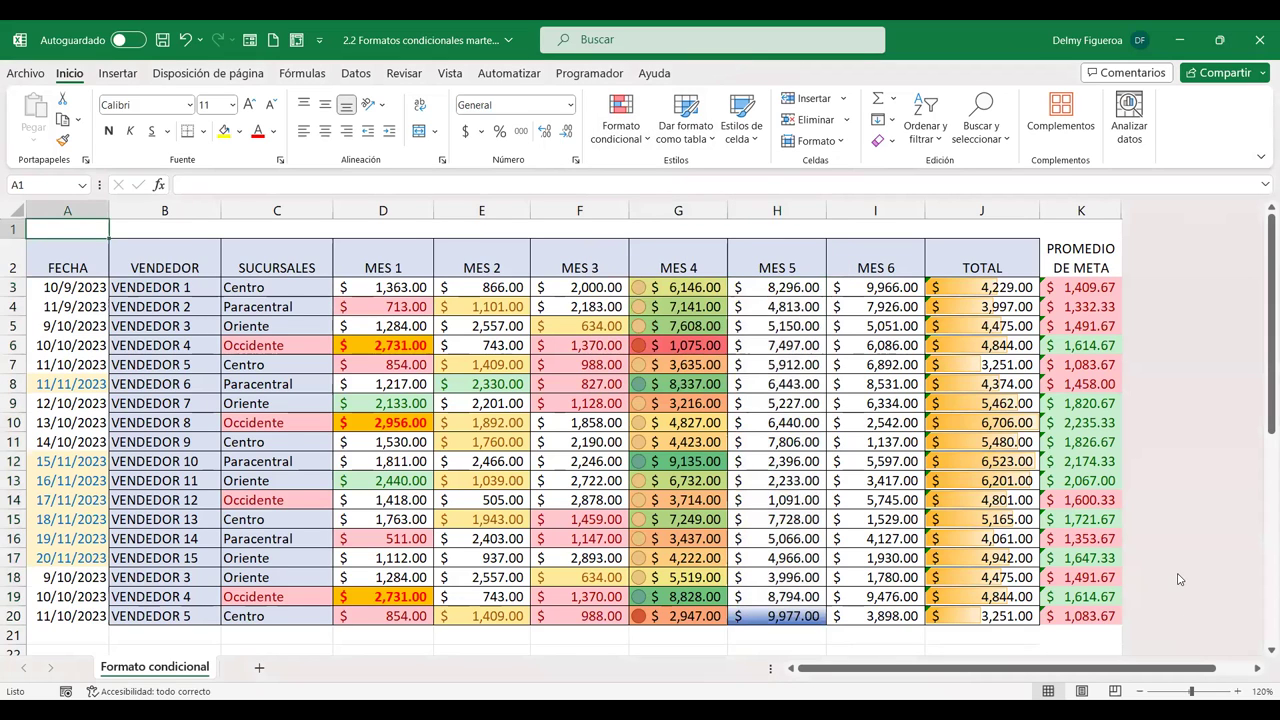